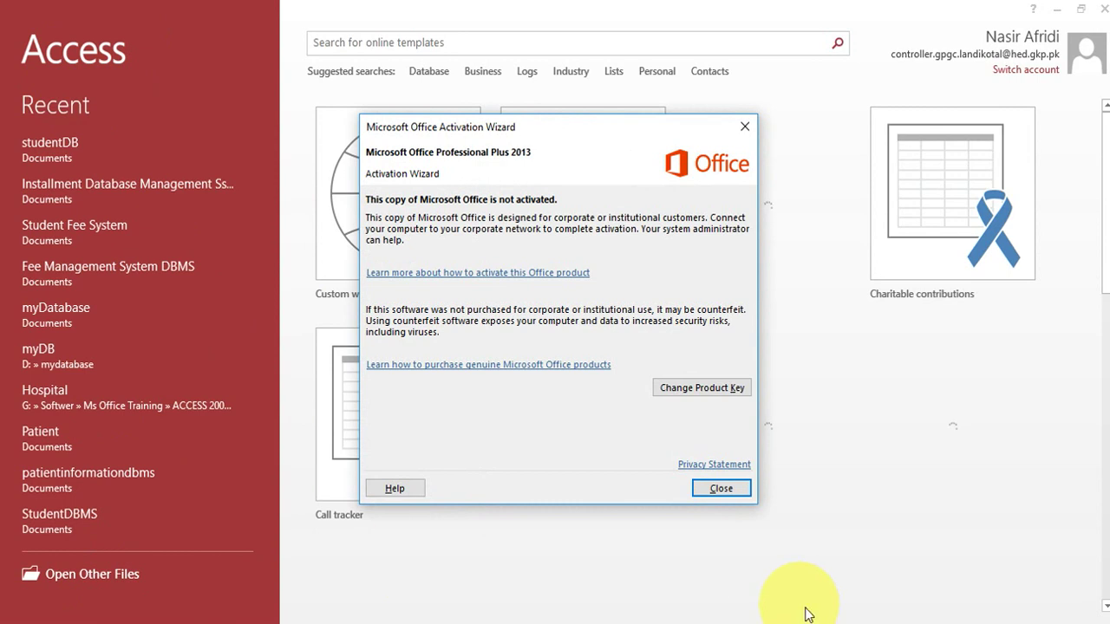
# Close the Office activation notice and scroll the template gallery back to the top.
pyautogui.click(727, 488)
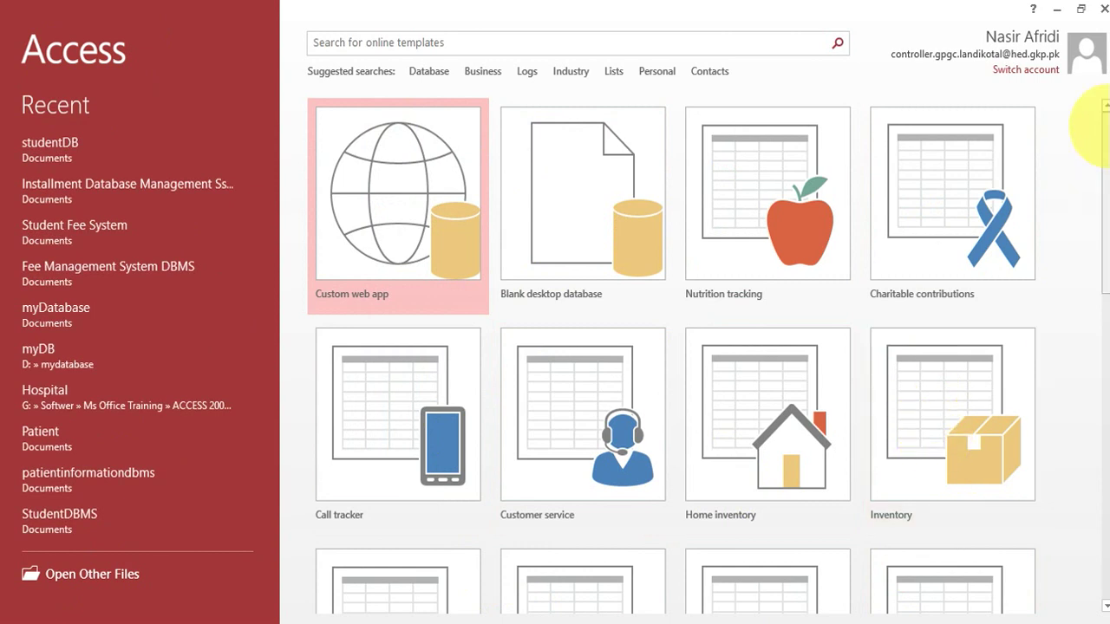
pyautogui.scroll(-3, 1094, 195)
pyautogui.scroll(-3, 1100, 236)
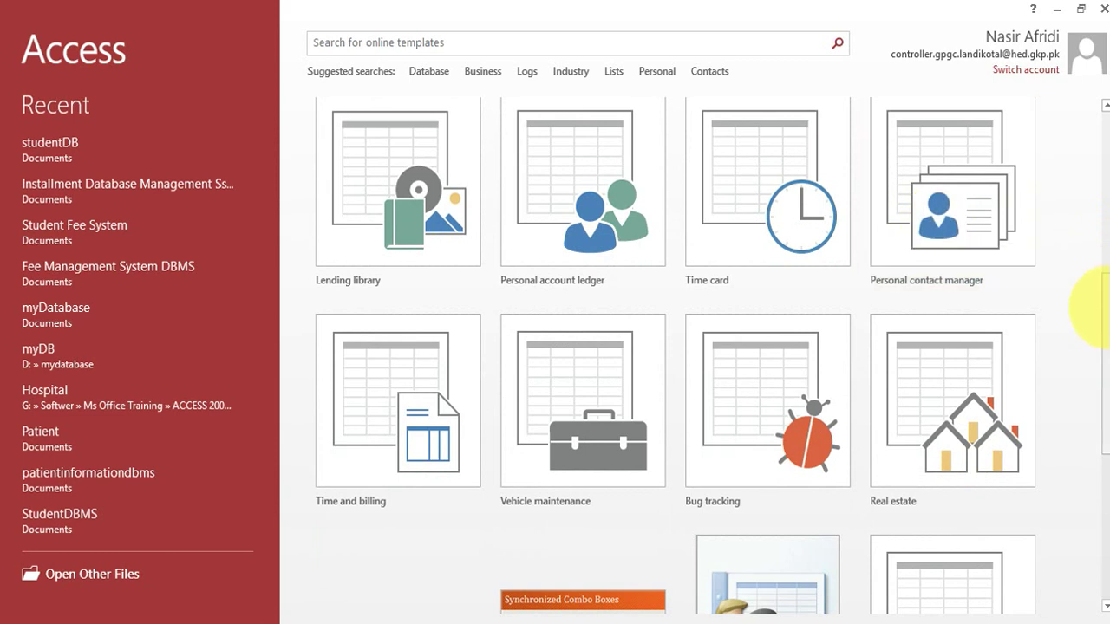
pyautogui.moveTo(1101, 298); pyautogui.dragTo(1097, 74)
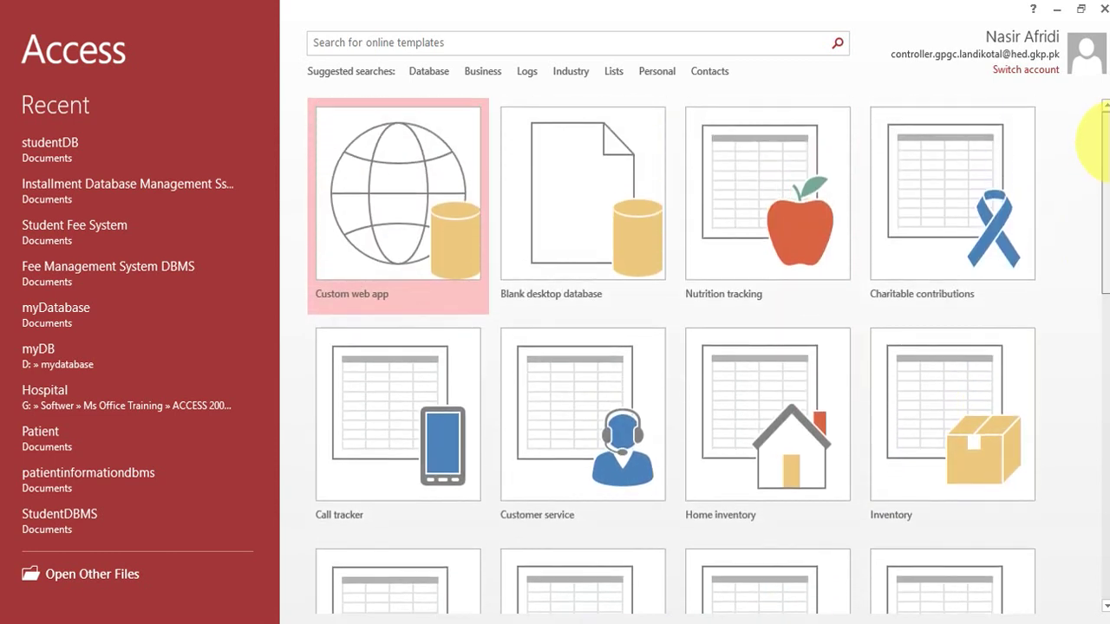
# Create a blank desktop database named Exams in the Documents folder.
pyautogui.click(557, 215)
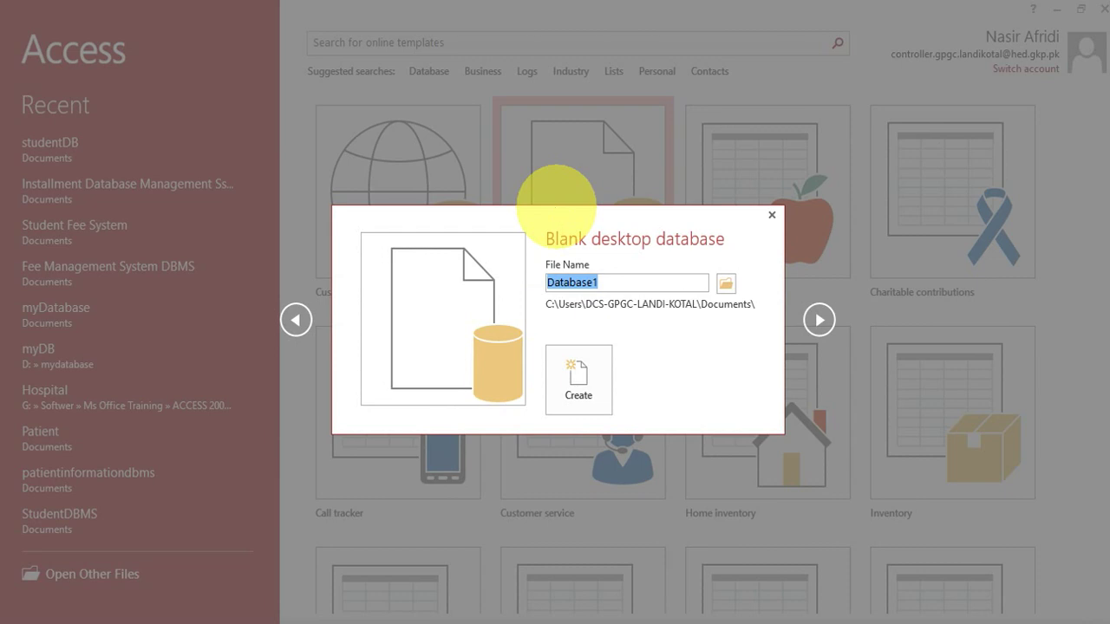
pyautogui.write('Exams')
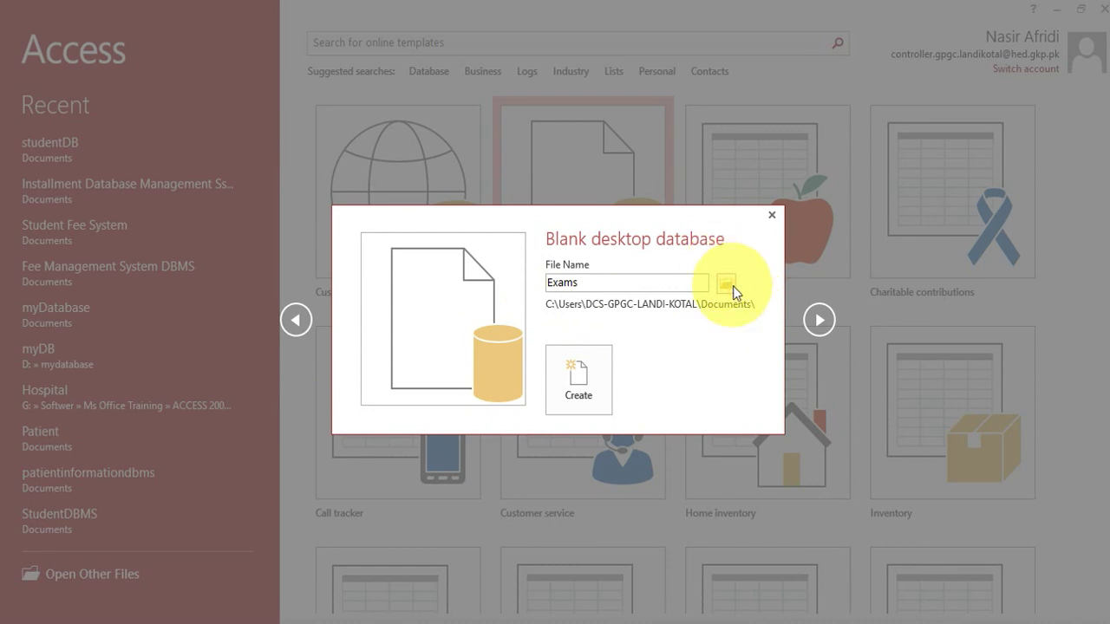
pyautogui.click(729, 284)
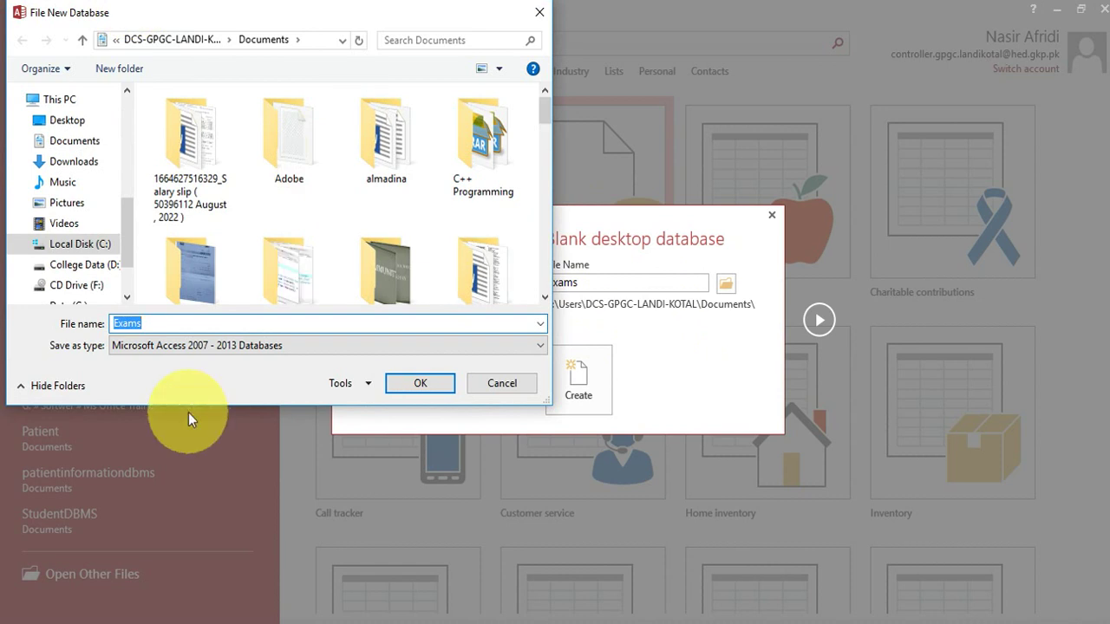
pyautogui.click(536, 16)
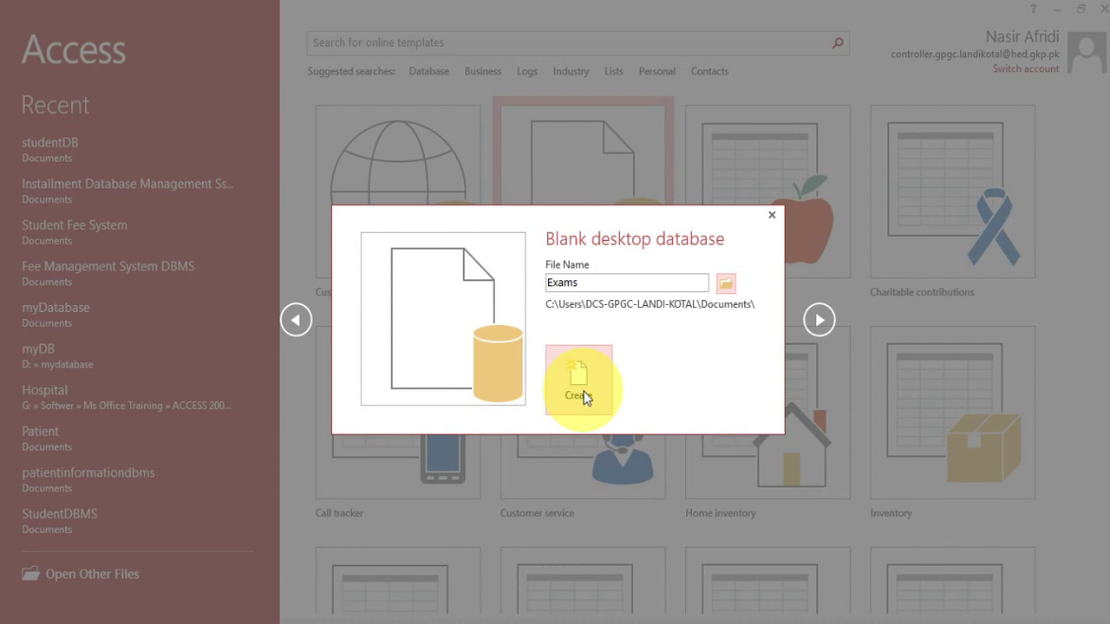
pyautogui.click(584, 391)
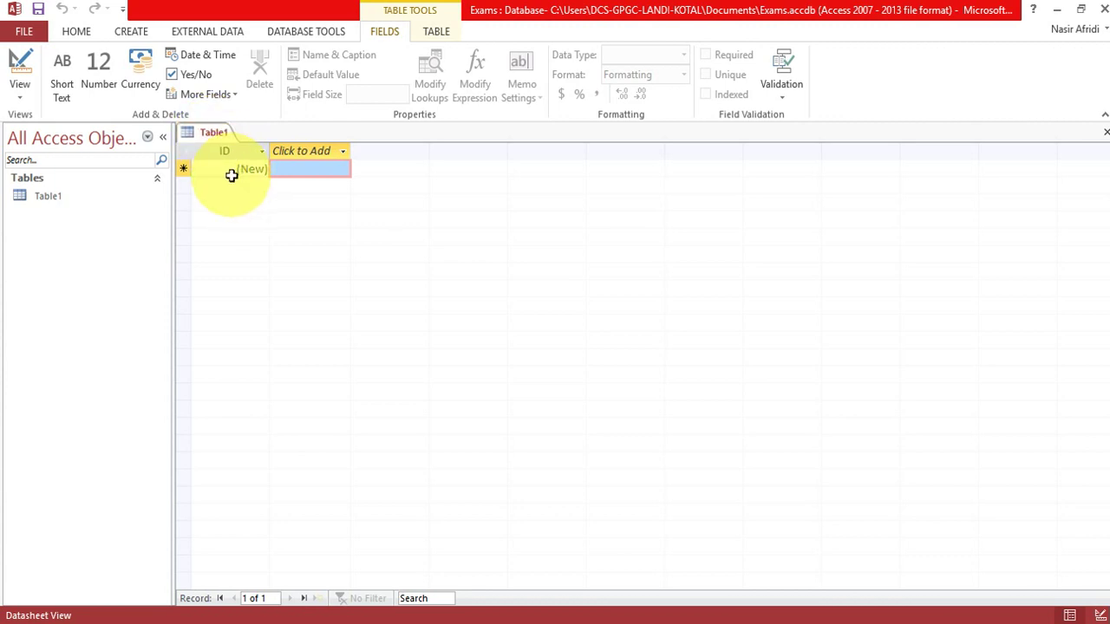
# Save Table1 under the table name 'course'.
pyautogui.rightClick(205, 131)
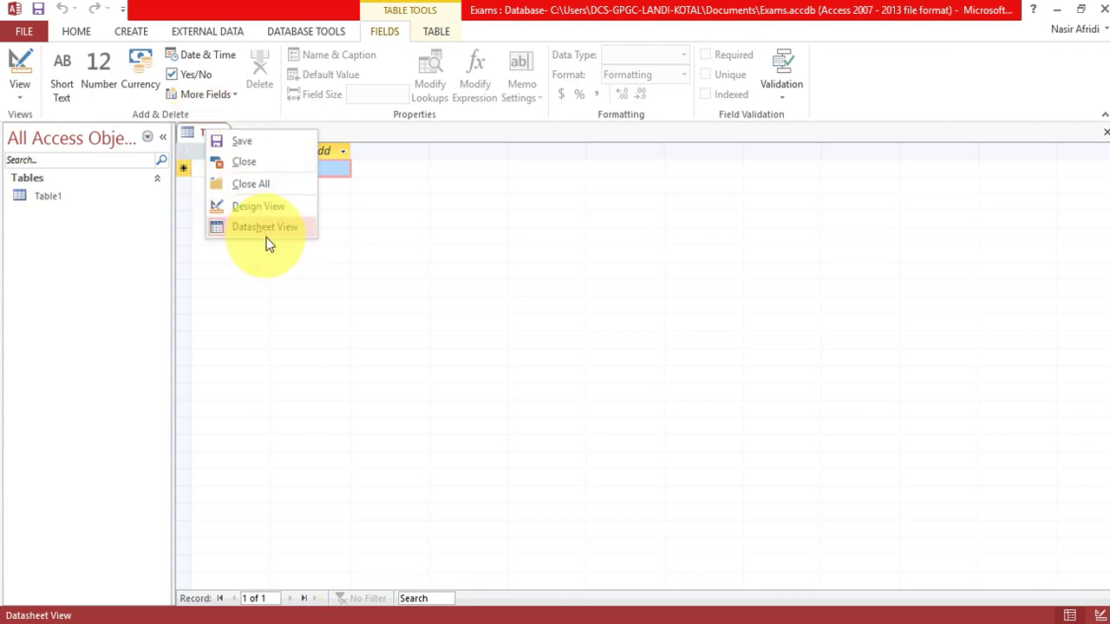
pyautogui.click(254, 142)
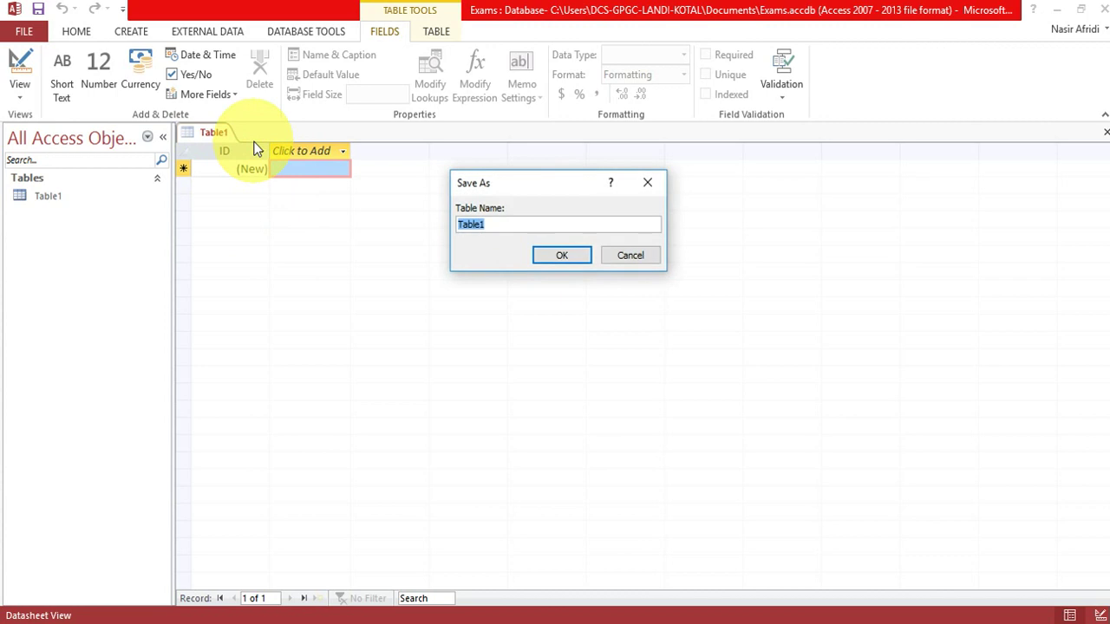
pyautogui.write('course')
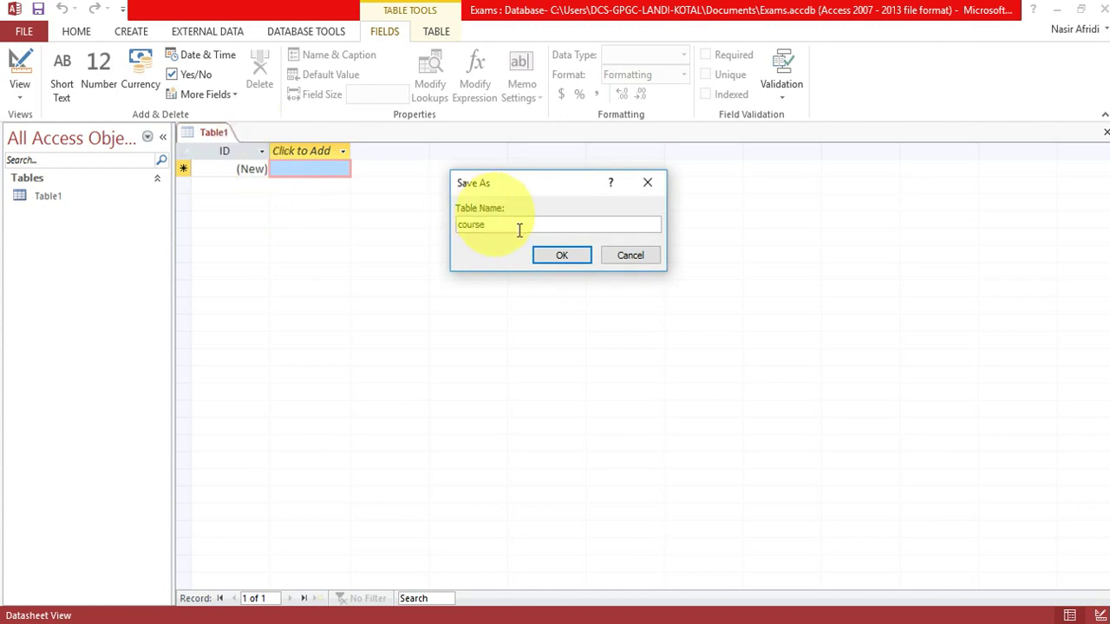
pyautogui.click(560, 255)
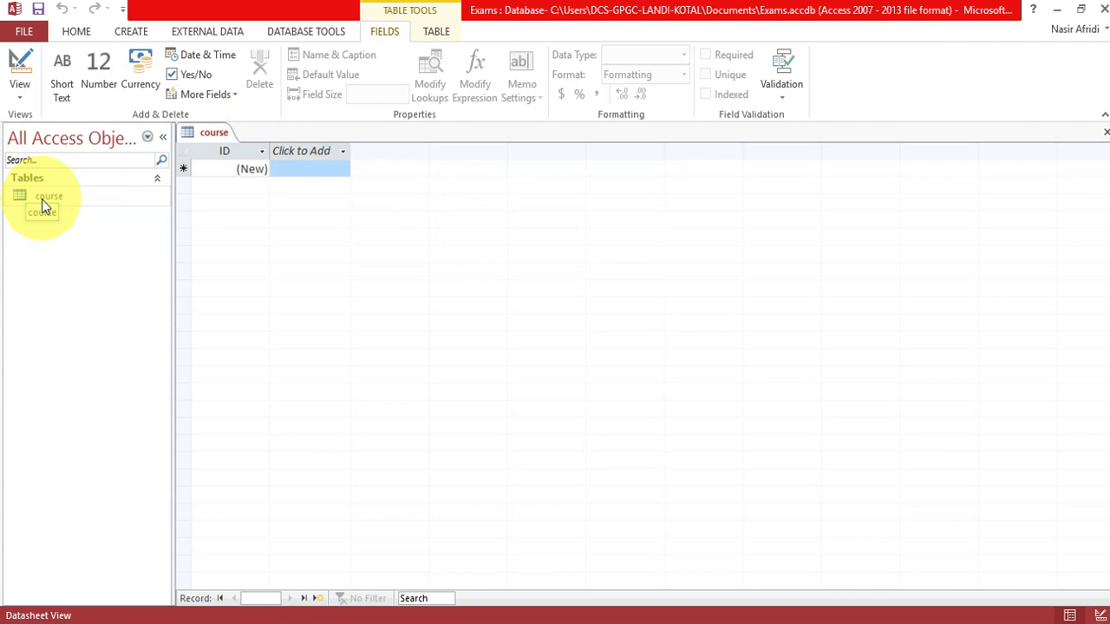
pyautogui.rightClick(216, 134)
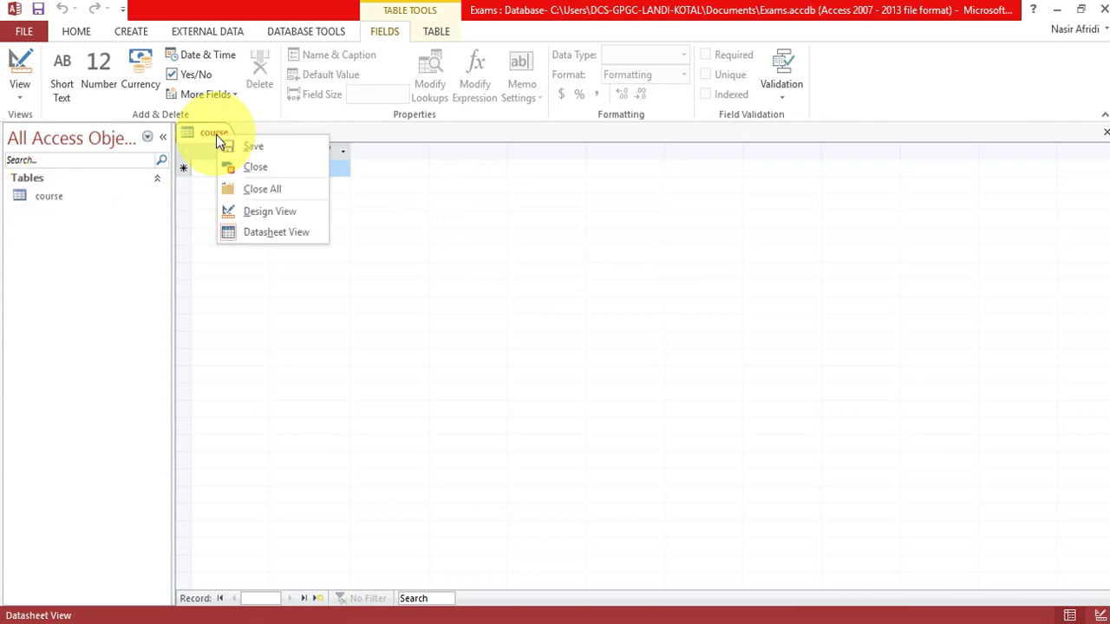
# Open the course table in Design View and rename the ID field to courseID.
pyautogui.click(259, 209)
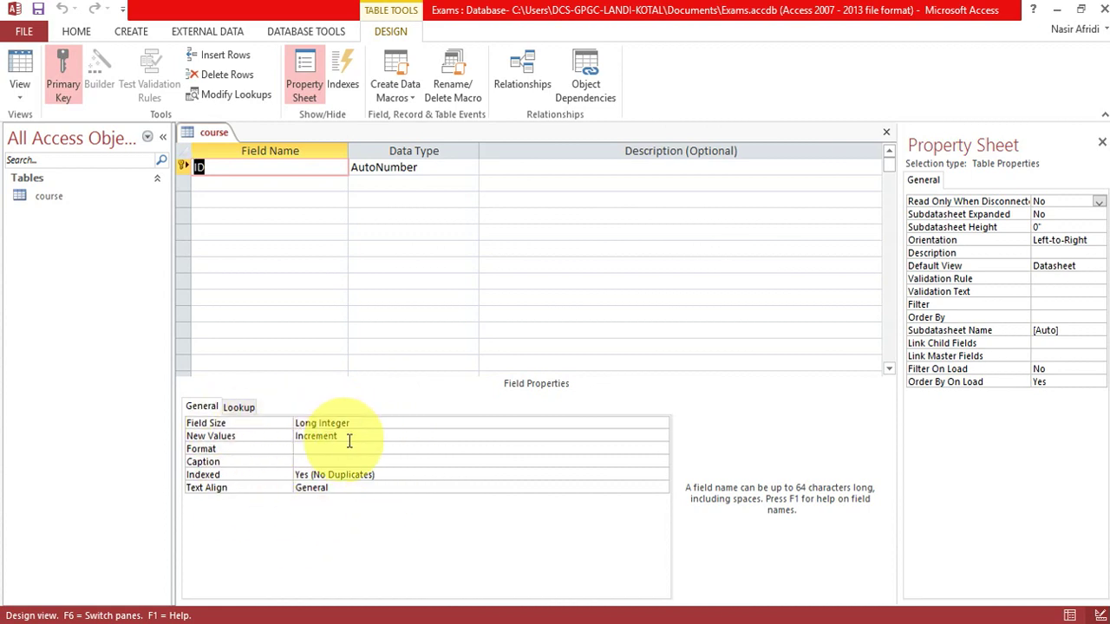
pyautogui.click(422, 170)
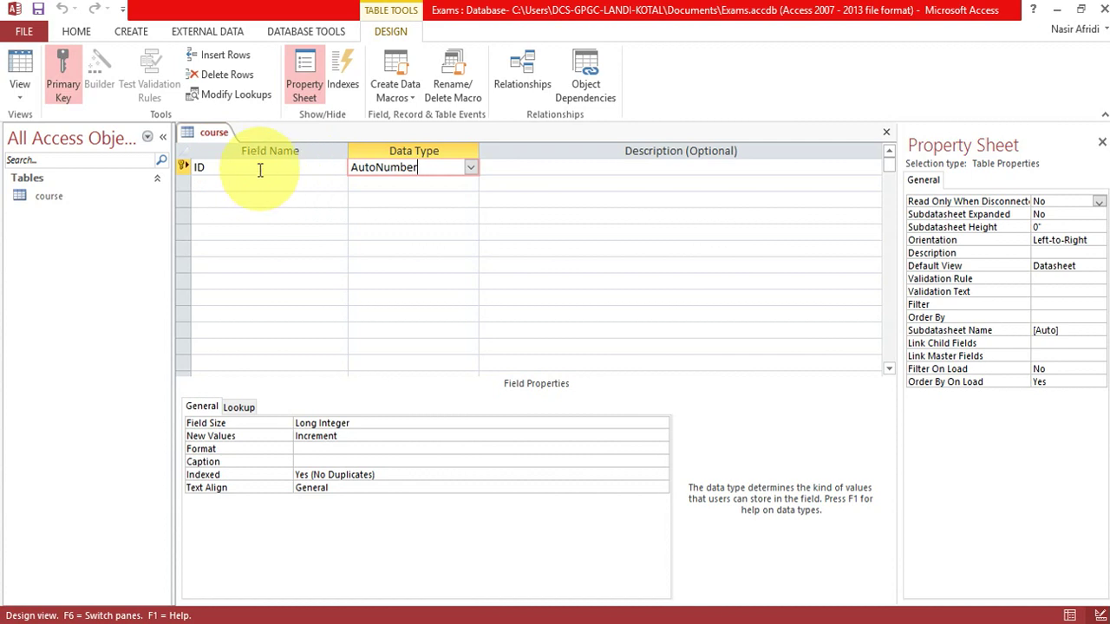
pyautogui.moveTo(260, 168); pyautogui.dragTo(188, 166)
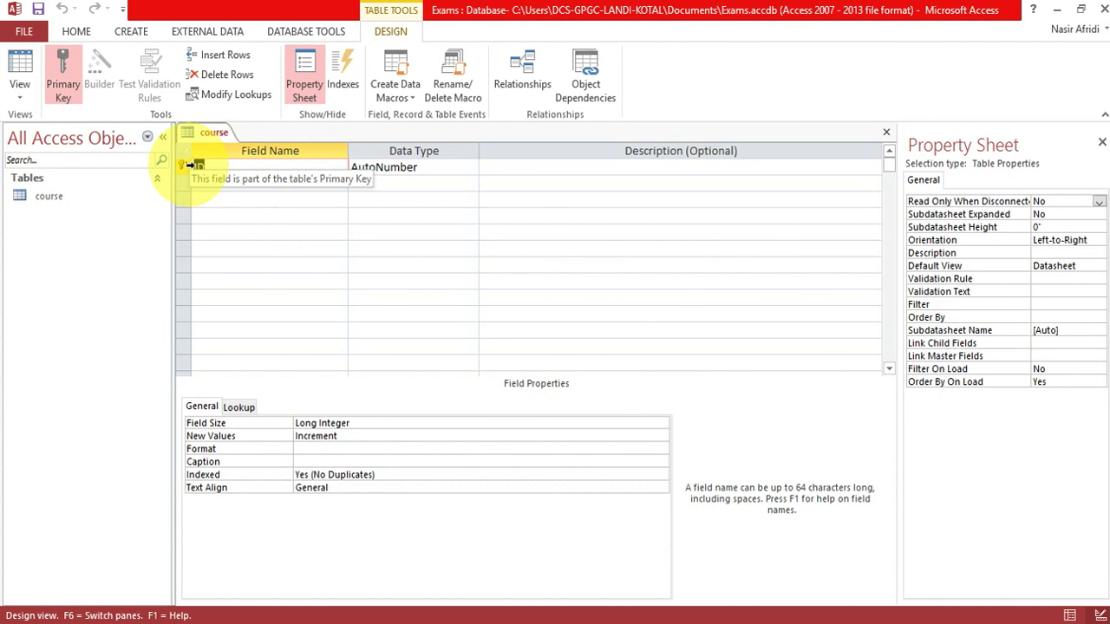
pyautogui.write('courseID')
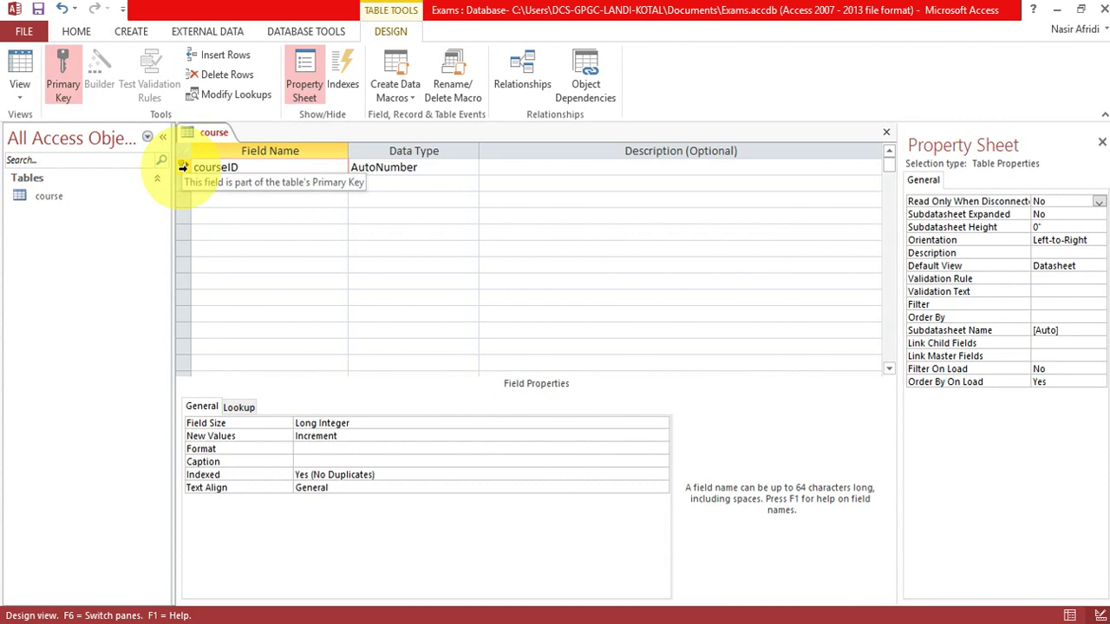
# Toggle courseID's primary key off and back on so it remains the key.
pyautogui.click(182, 166)
pyautogui.rightClick(182, 167)
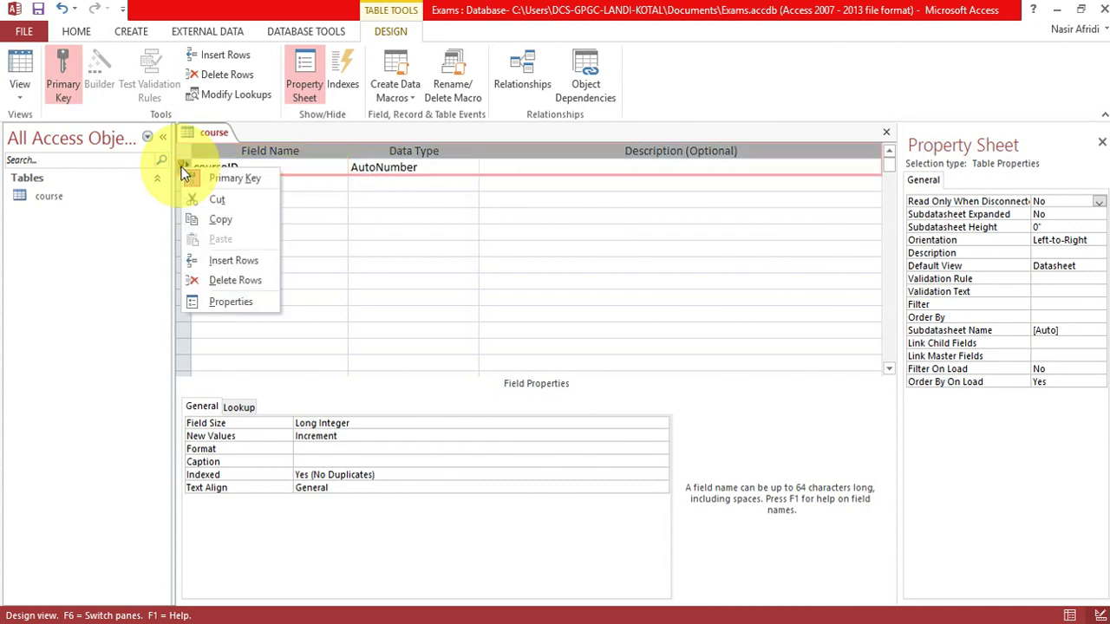
pyautogui.click(230, 182)
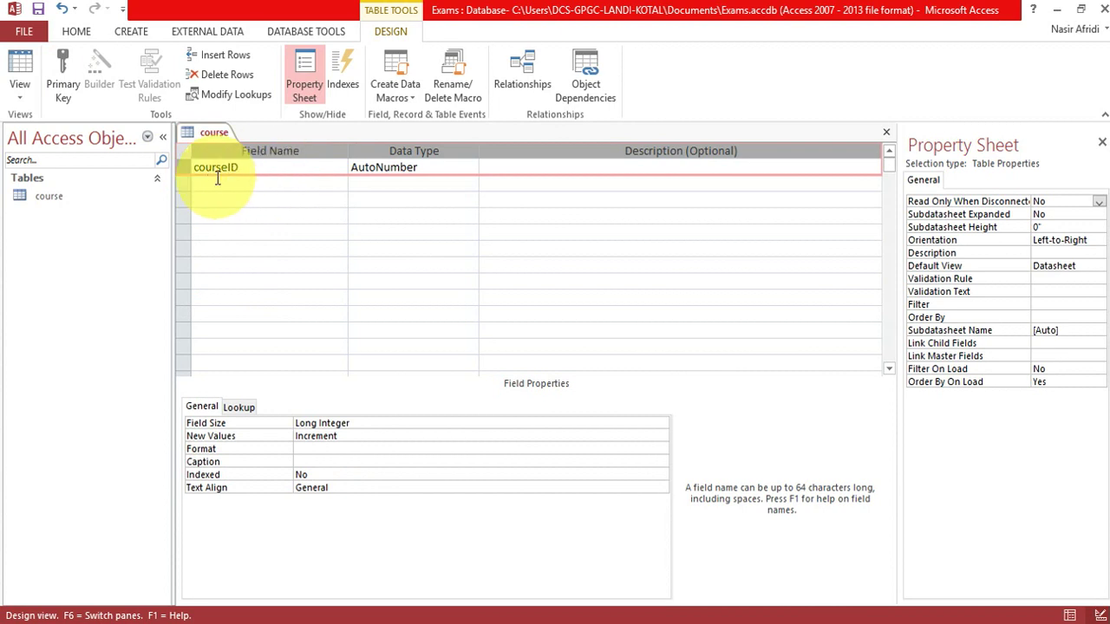
pyautogui.rightClick(188, 166)
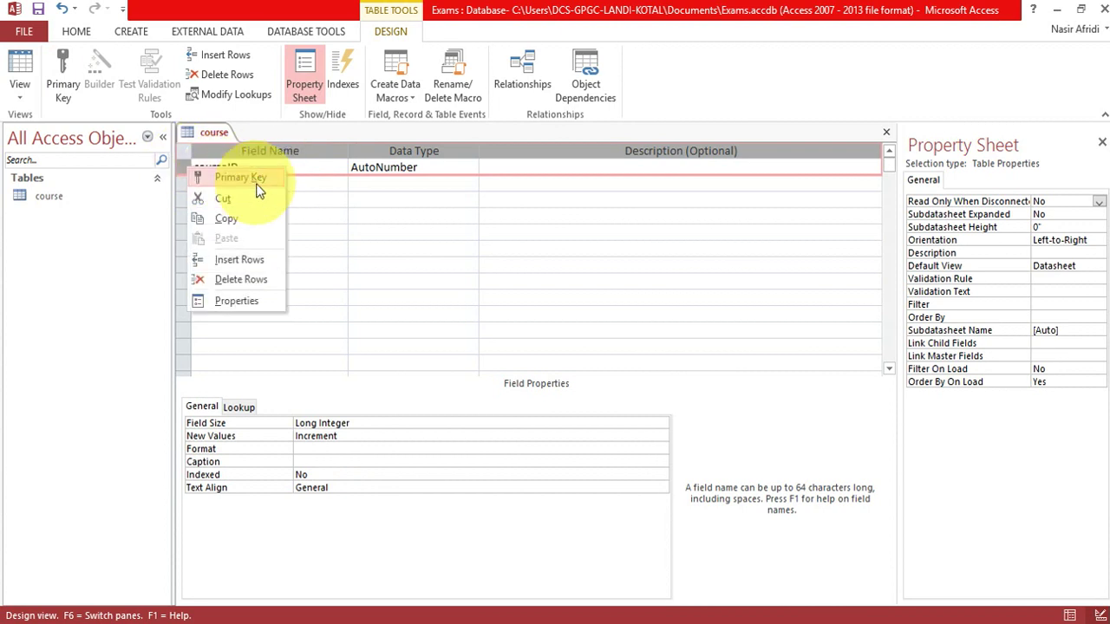
pyautogui.click(60, 65)
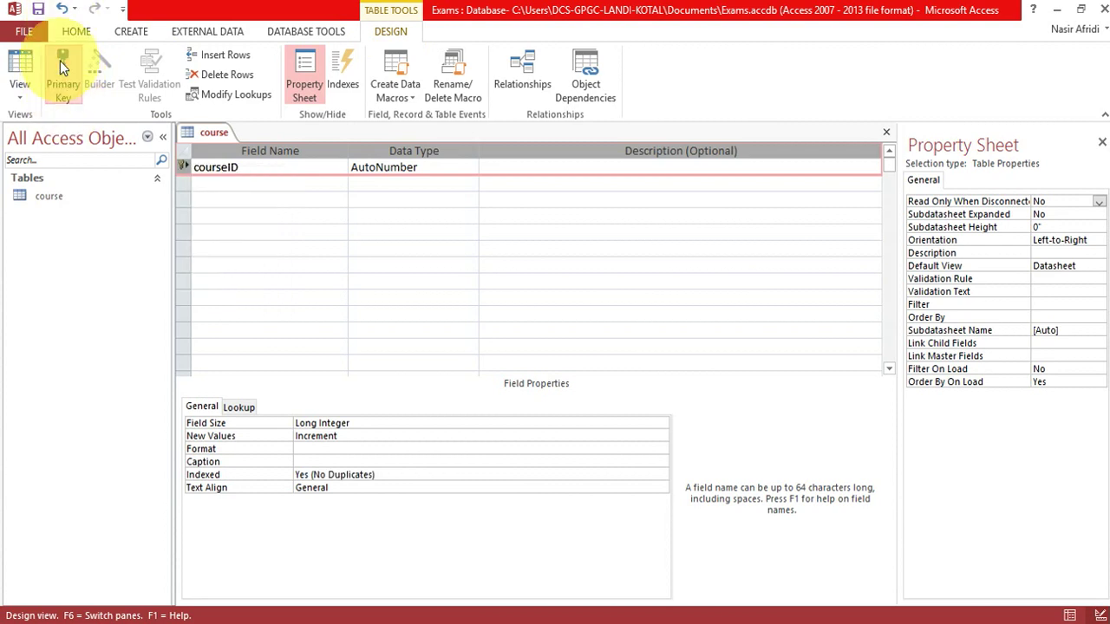
pyautogui.moveTo(184, 171)
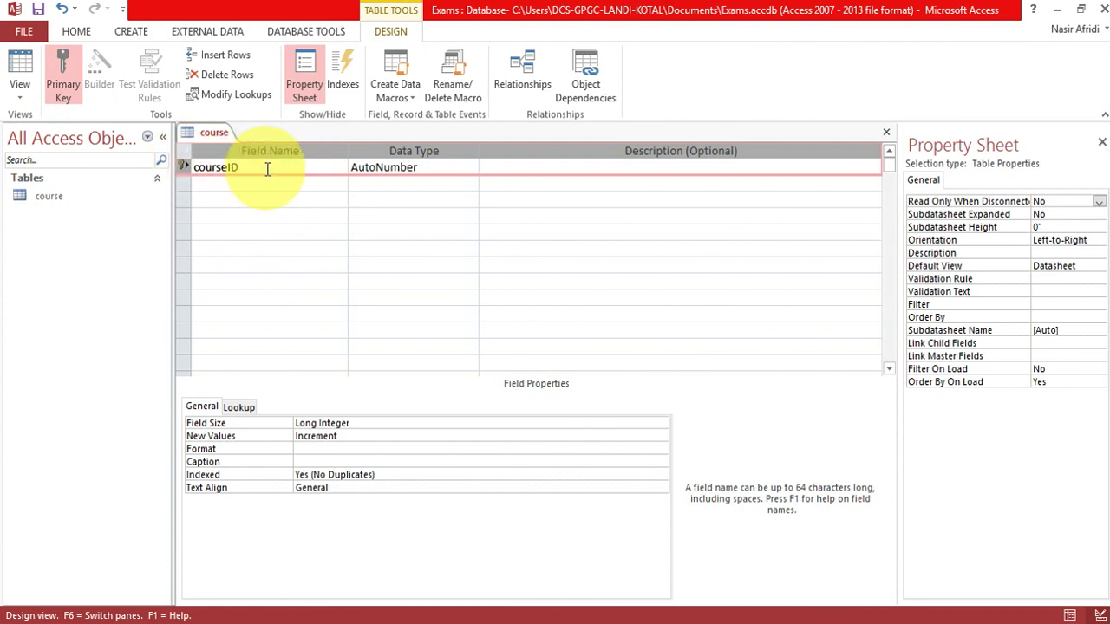
pyautogui.click(418, 167)
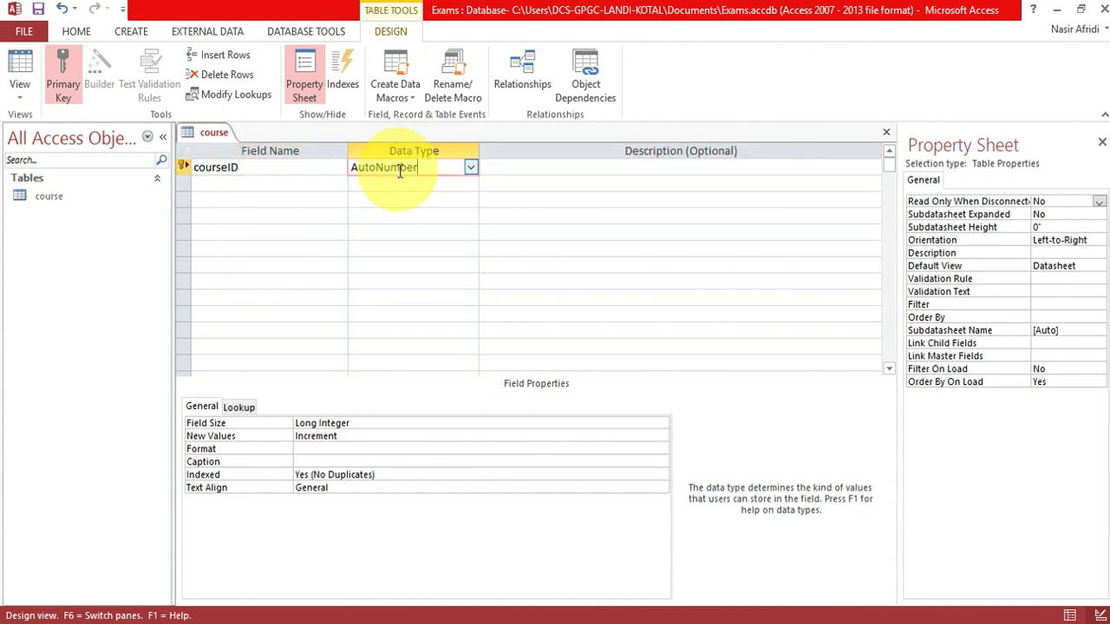
pyautogui.click(470, 166)
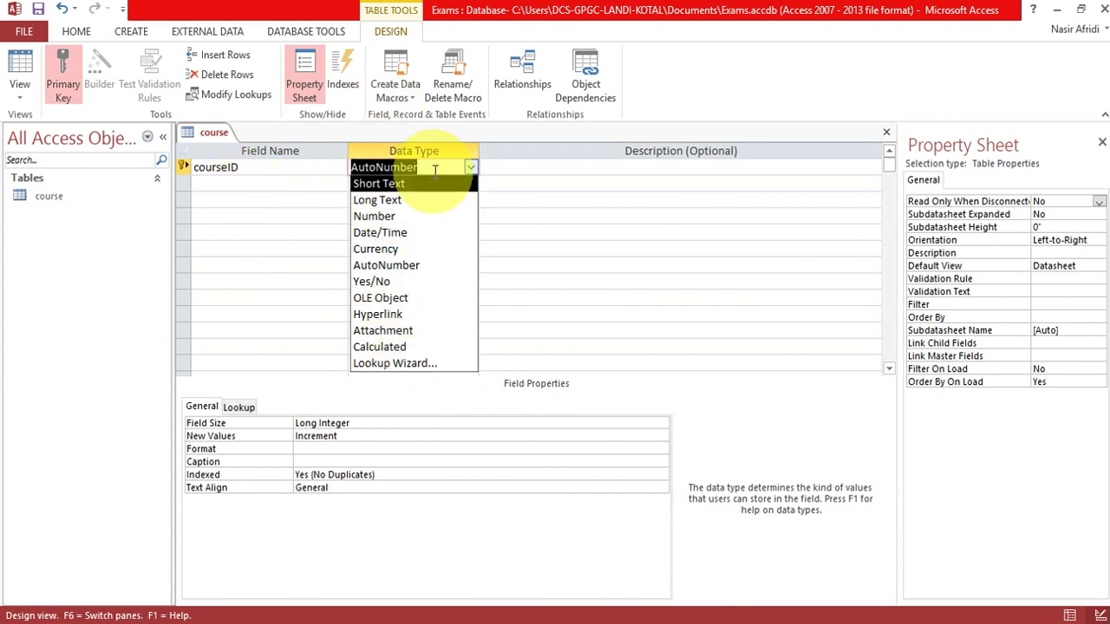
pyautogui.click(233, 182)
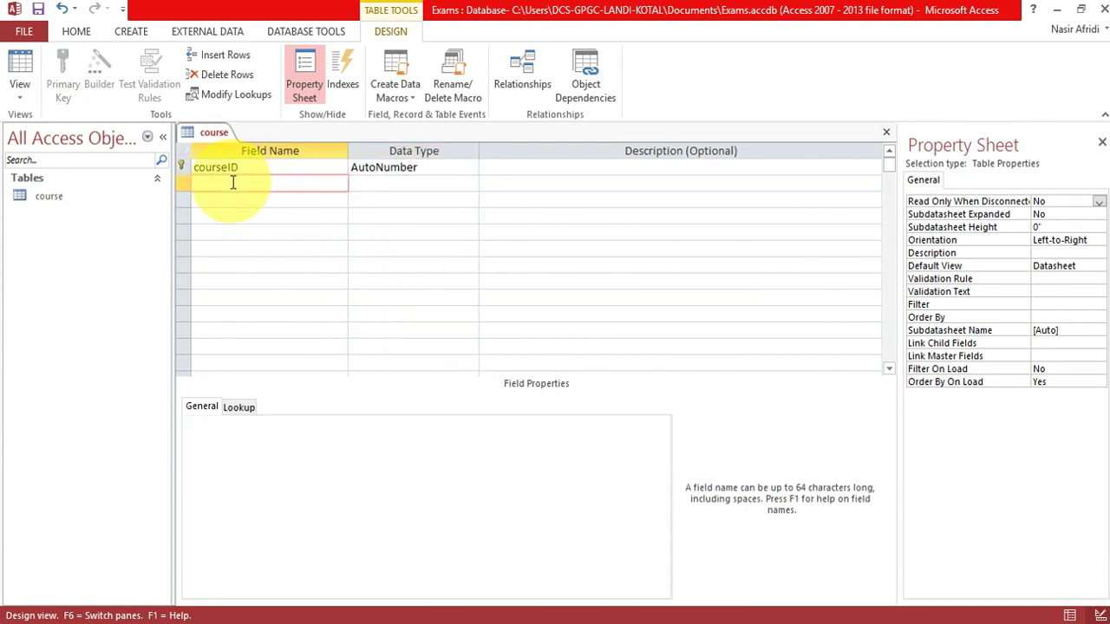
# Add Short Text fields courseName and courseCode, then name a fourth field major.
pyautogui.write('courseName')
pyautogui.press('Tab')
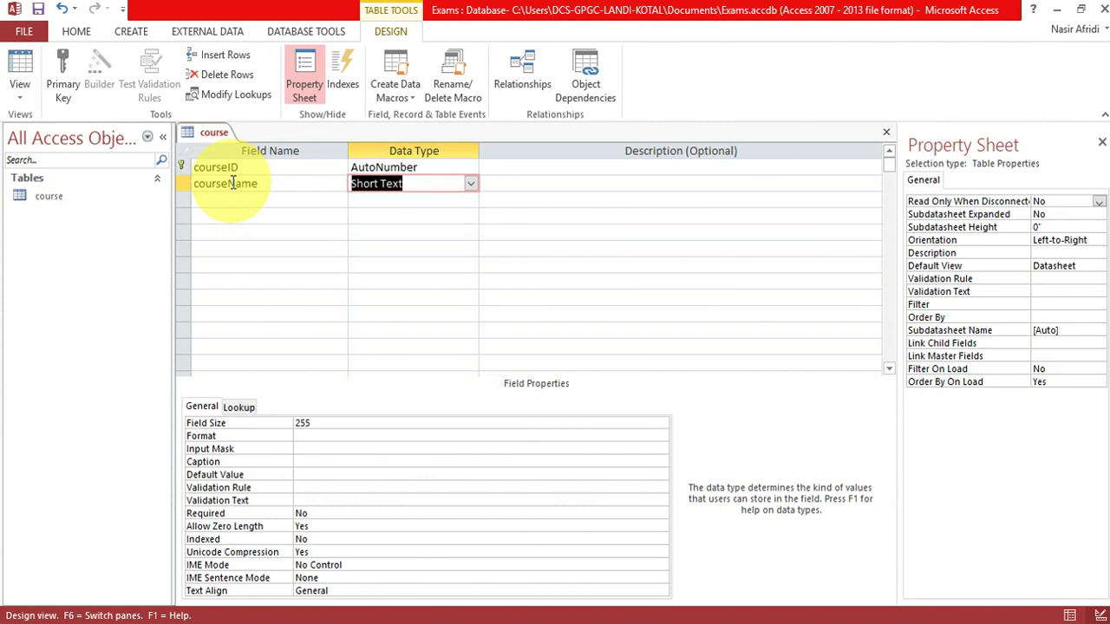
pyautogui.click(234, 200)
pyautogui.write('courseCode')
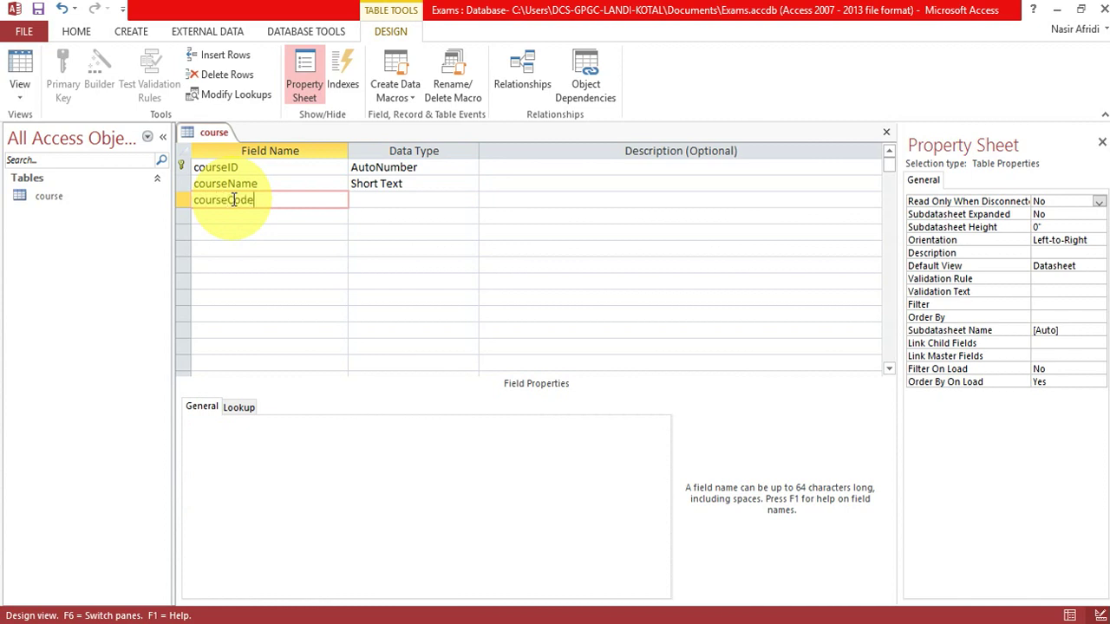
pyautogui.press('Tab')
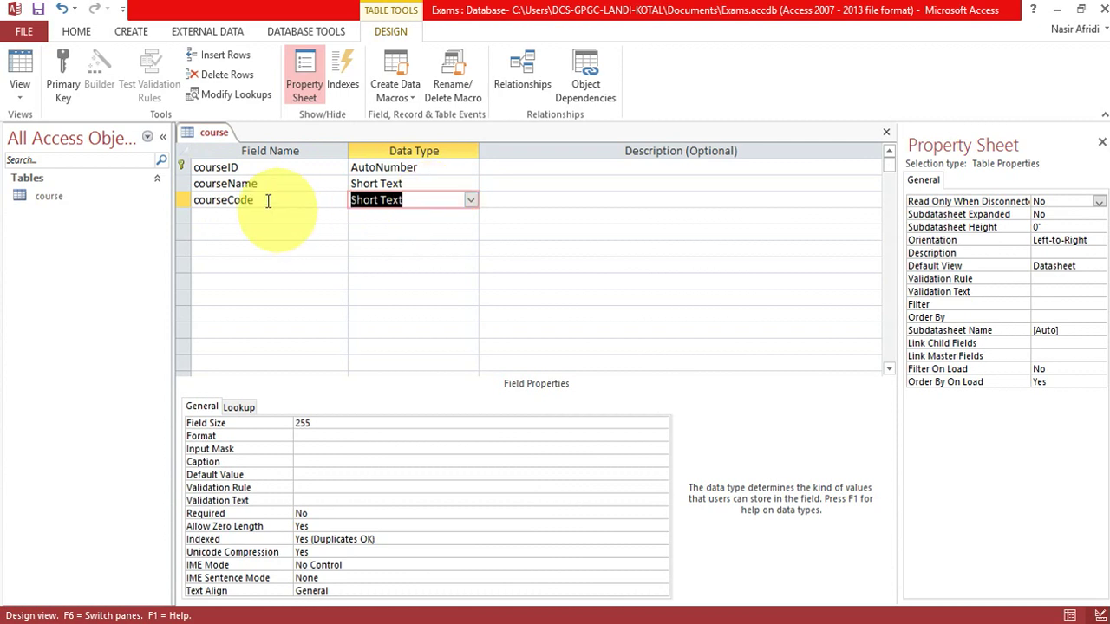
pyautogui.click(217, 217)
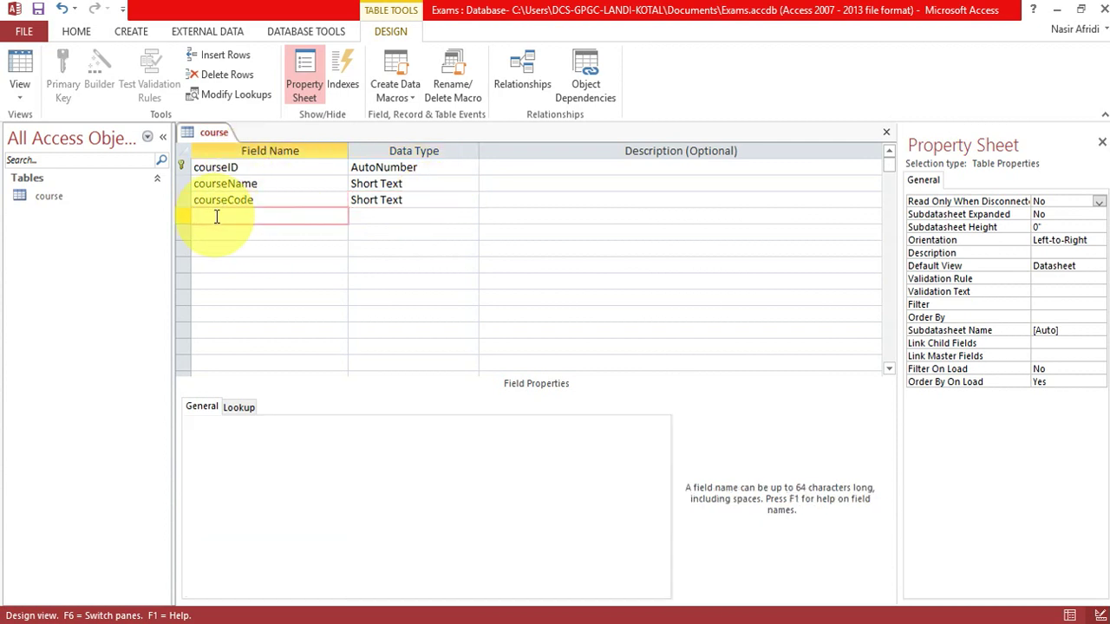
pyautogui.write('major')
# Change major's data type to Calculated, closing the Expression Builder without an expression.
pyautogui.press('Tab')
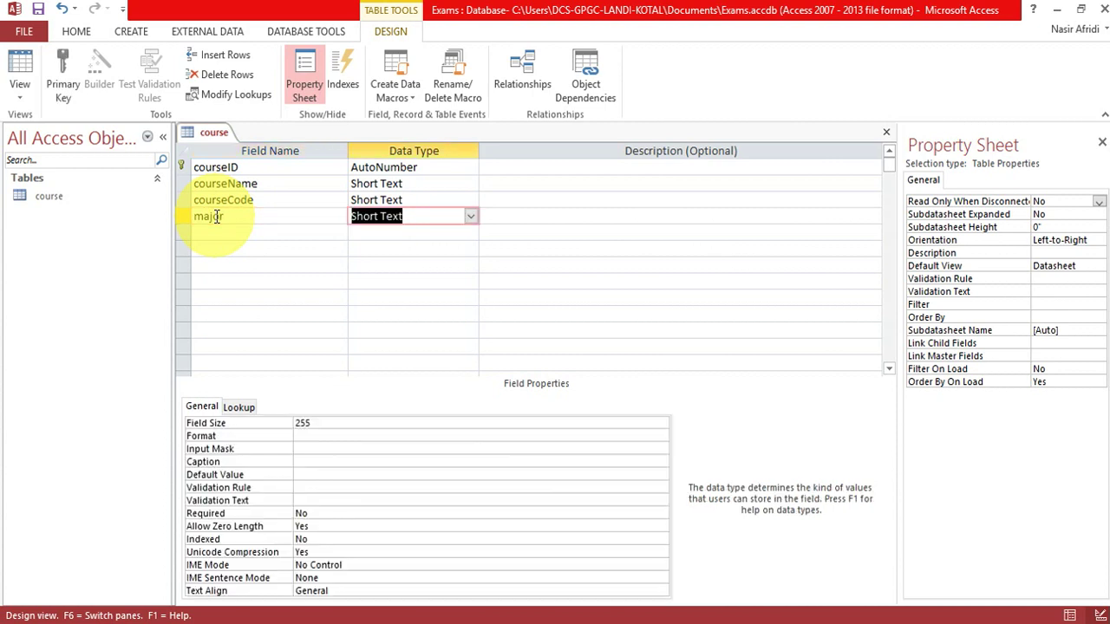
pyautogui.click(471, 218)
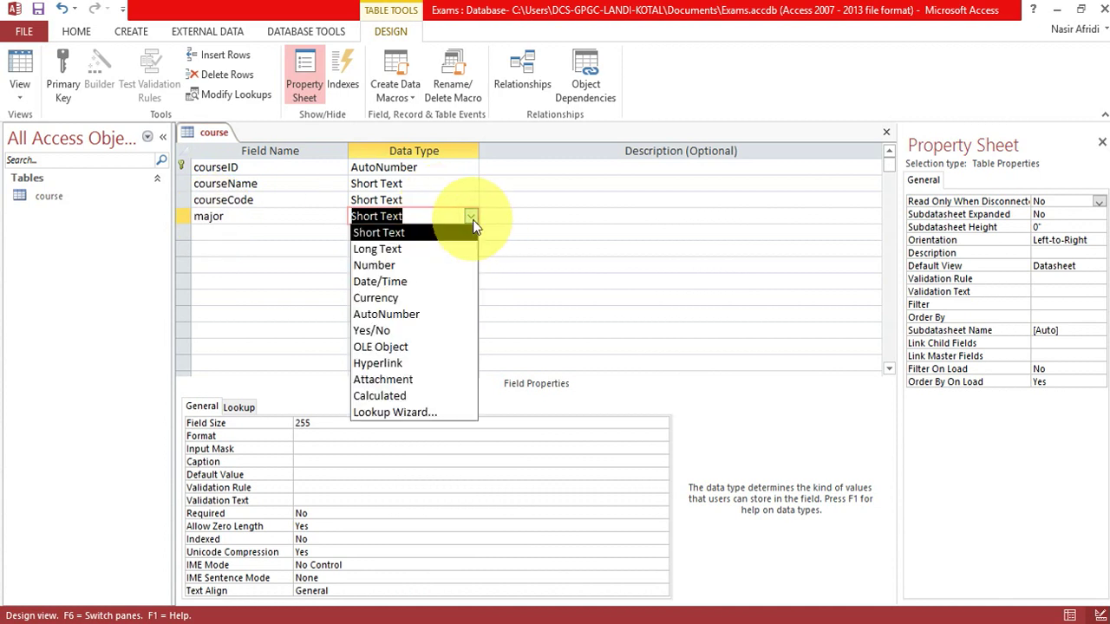
pyautogui.click(394, 364)
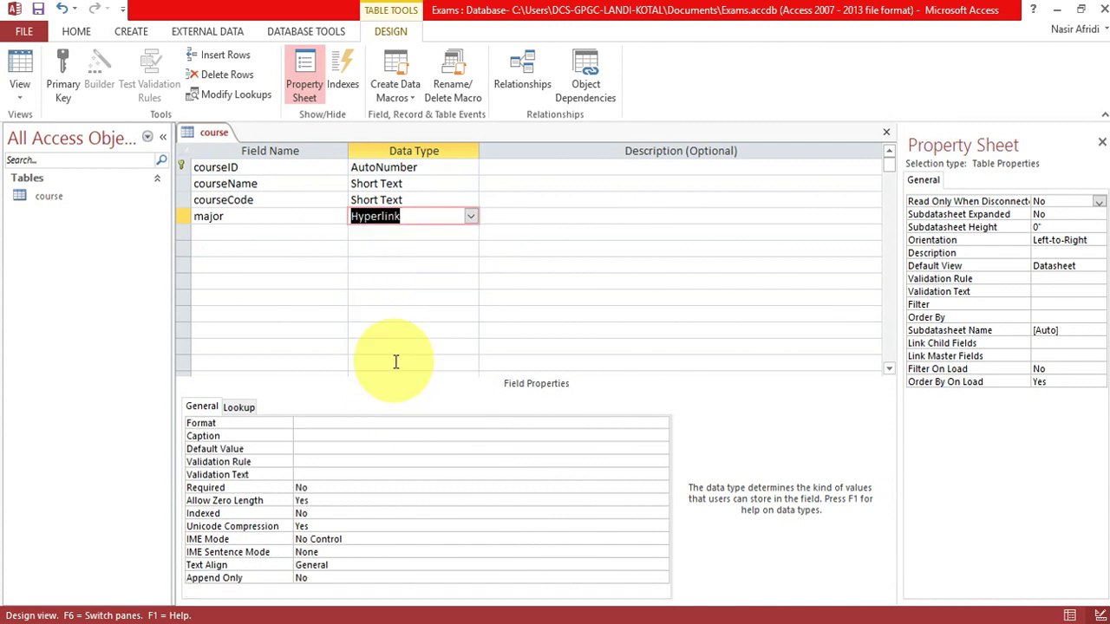
pyautogui.click(471, 216)
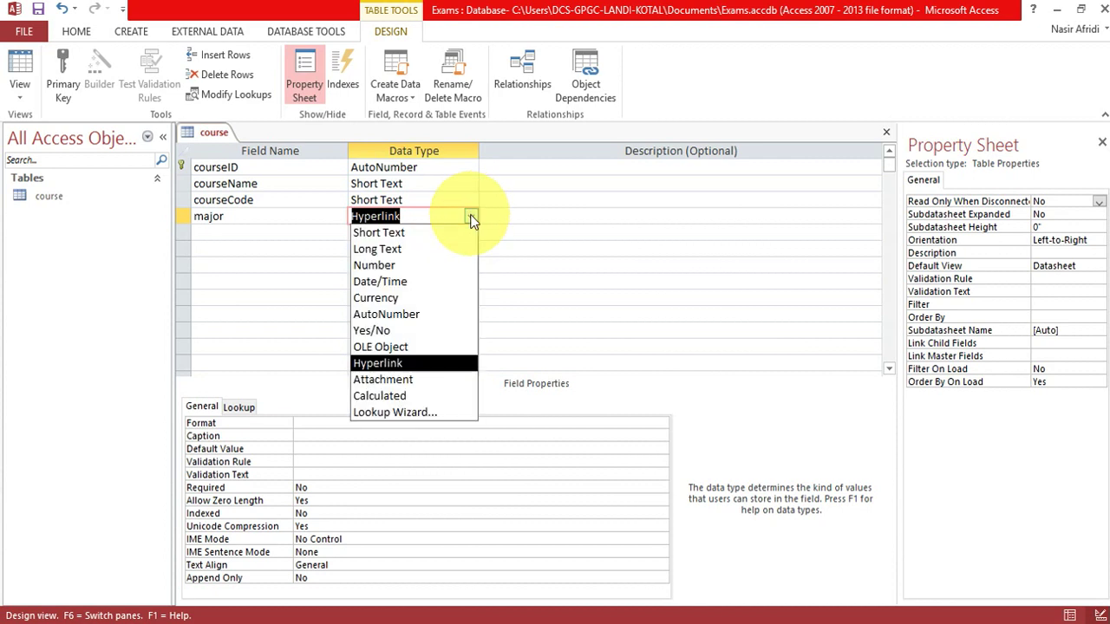
pyautogui.click(387, 396)
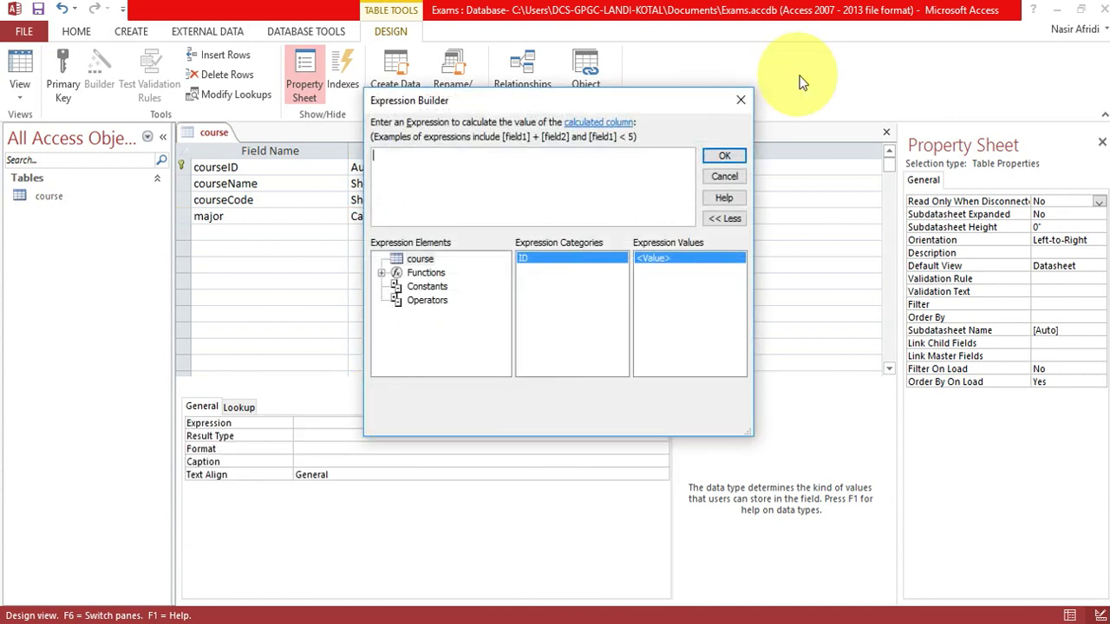
pyautogui.click(743, 98)
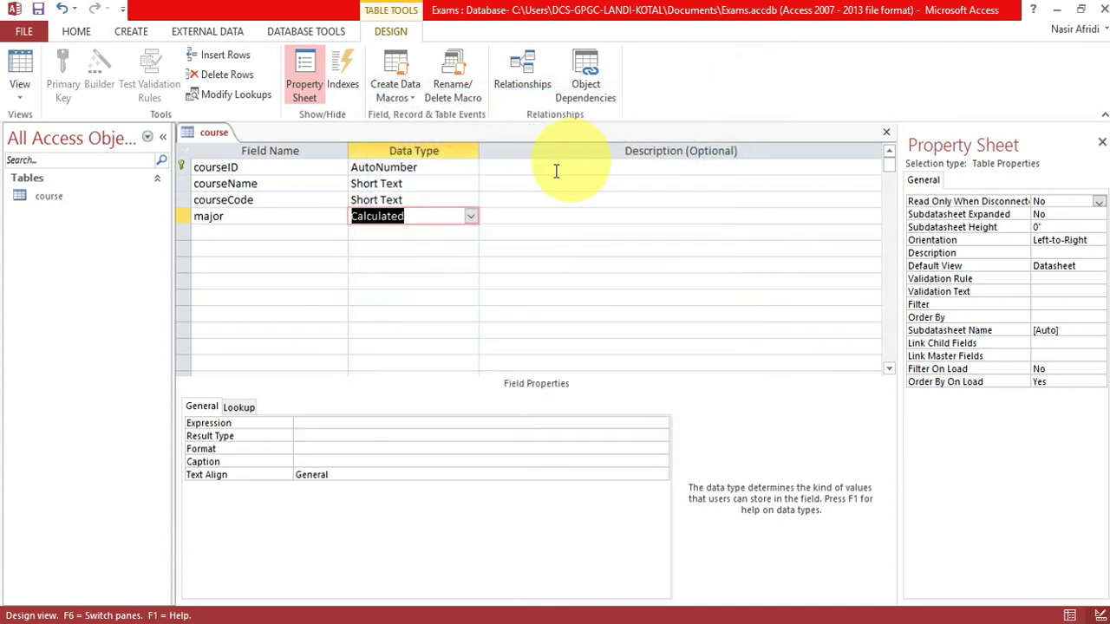
# Try the Lookup Wizard on the Calculated major field and dismiss the error.
pyautogui.click(471, 217)
pyautogui.click(397, 413)
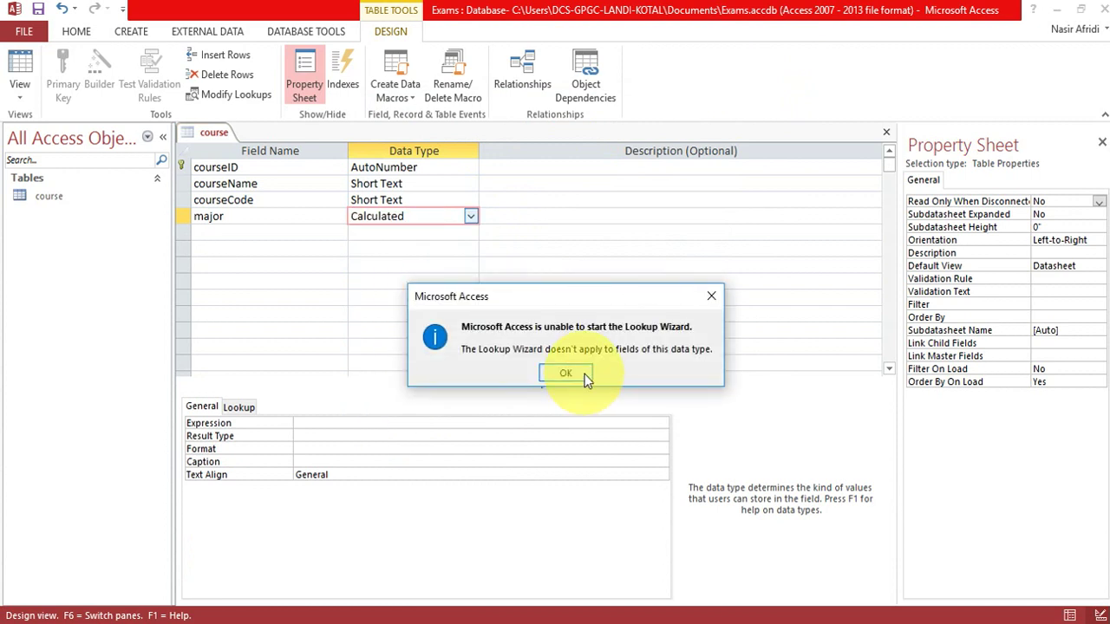
pyautogui.click(584, 374)
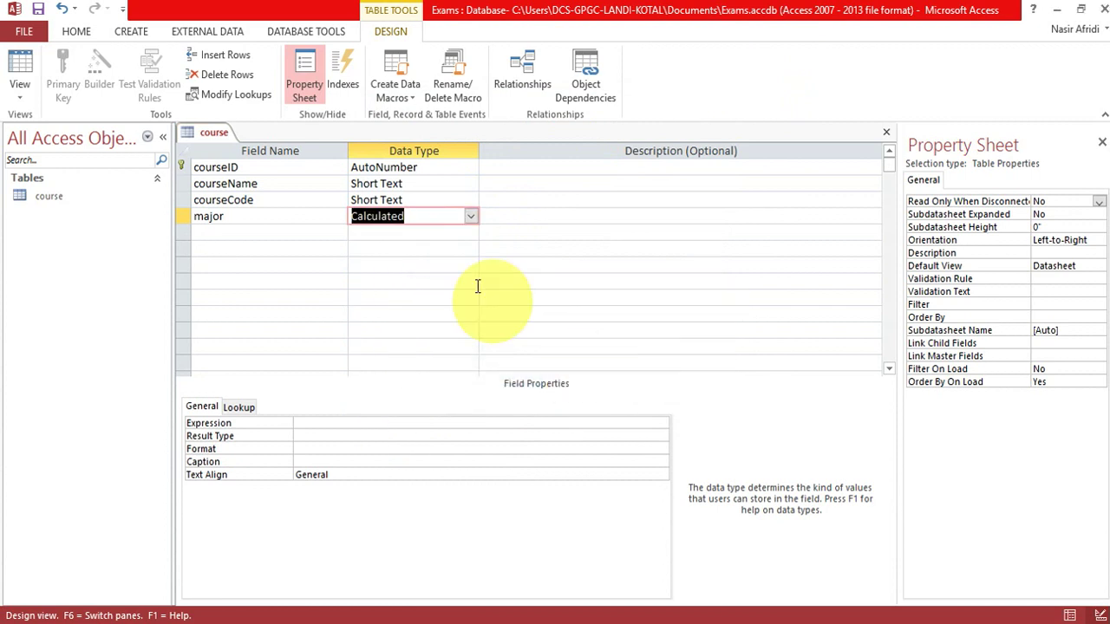
# Delete the major row, recreate major as Short Text, and choose Lookup Wizard.
pyautogui.click(180, 216)
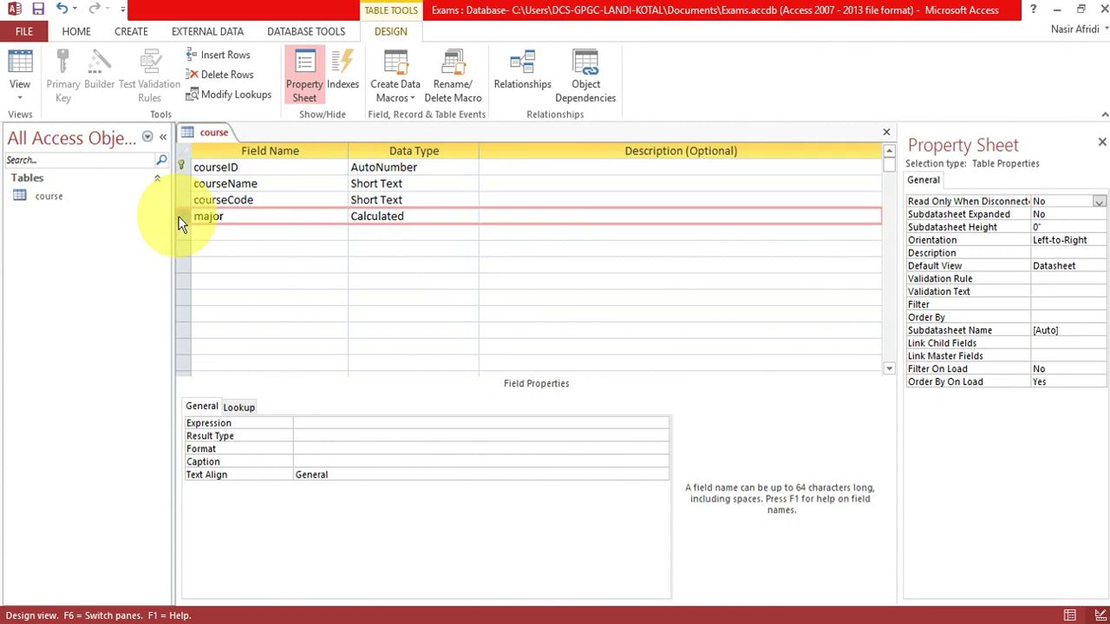
pyautogui.rightClick(179, 216)
pyautogui.click(225, 332)
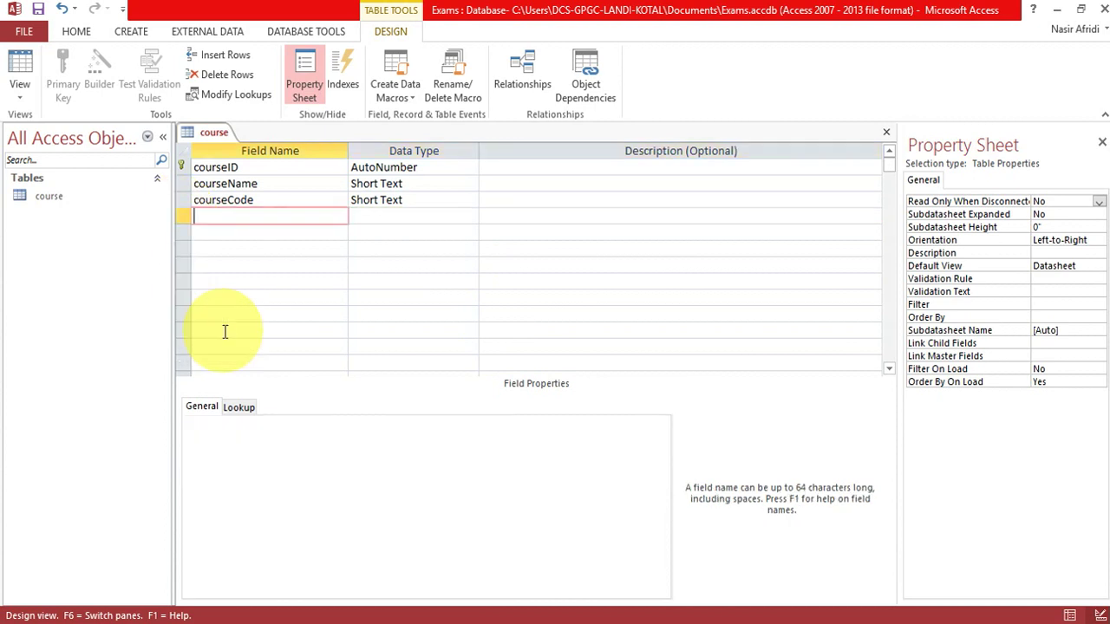
pyautogui.click(213, 216)
pyautogui.write('major')
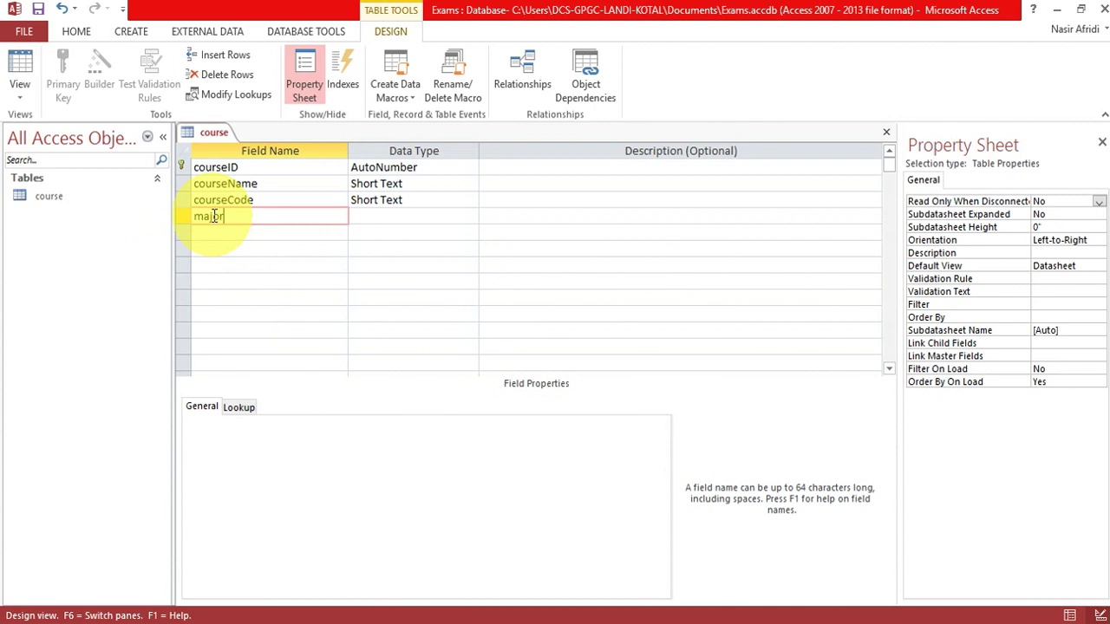
pyautogui.press('Tab')
pyautogui.click(472, 217)
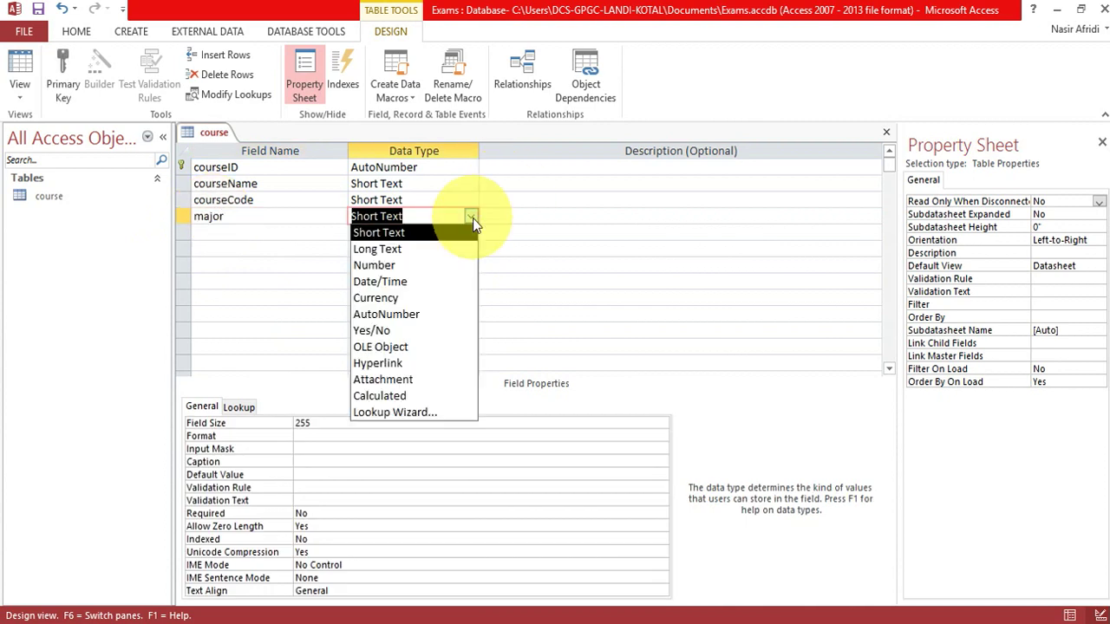
pyautogui.click(406, 409)
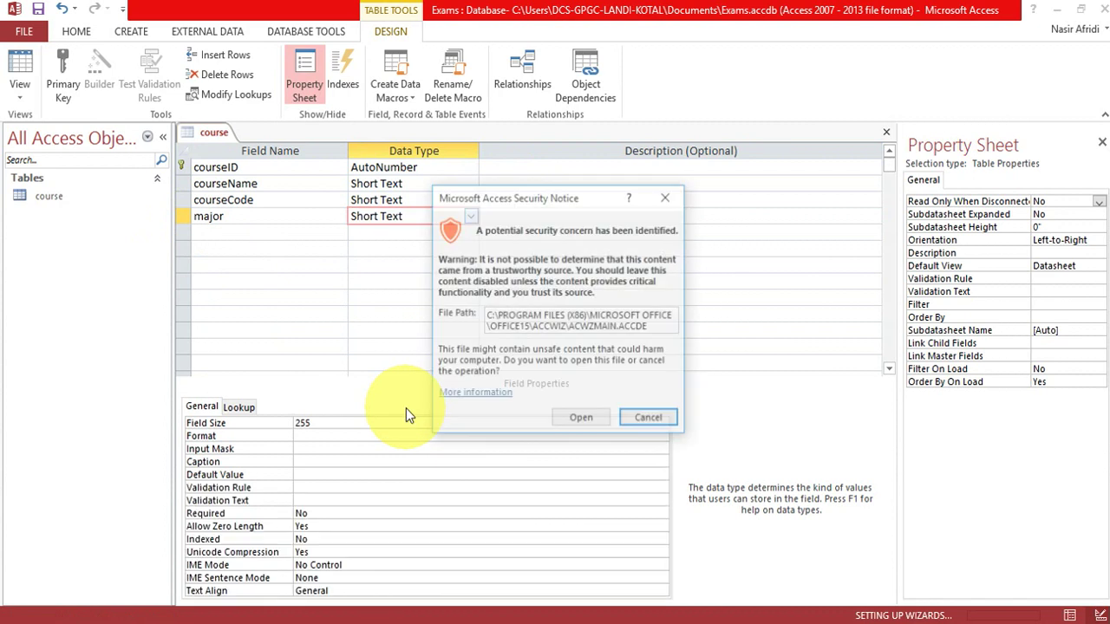
# Allow the Lookup Wizard to open past the security notice.
pyautogui.click(593, 422)
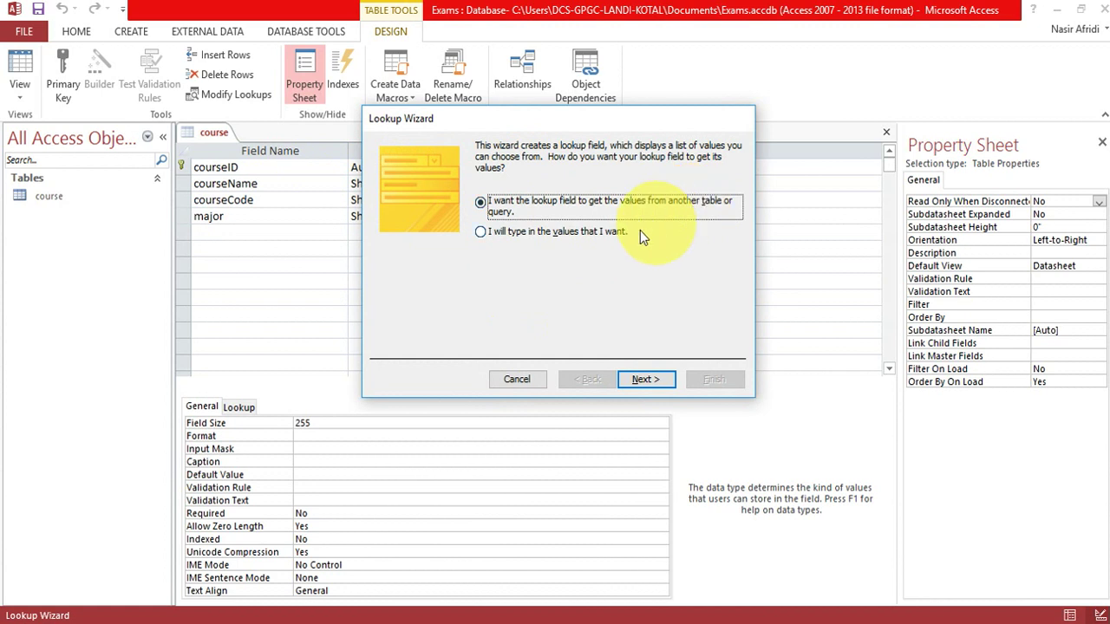
# Give major typed lookup values Major and Minor, limited to the list.
pyautogui.click(567, 233)
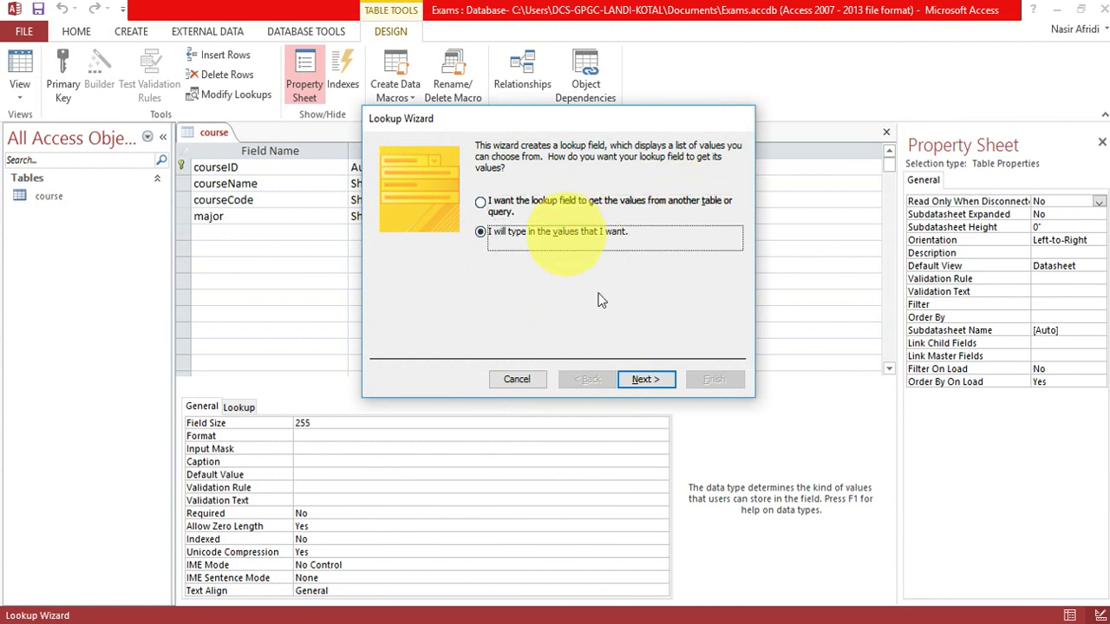
pyautogui.click(650, 373)
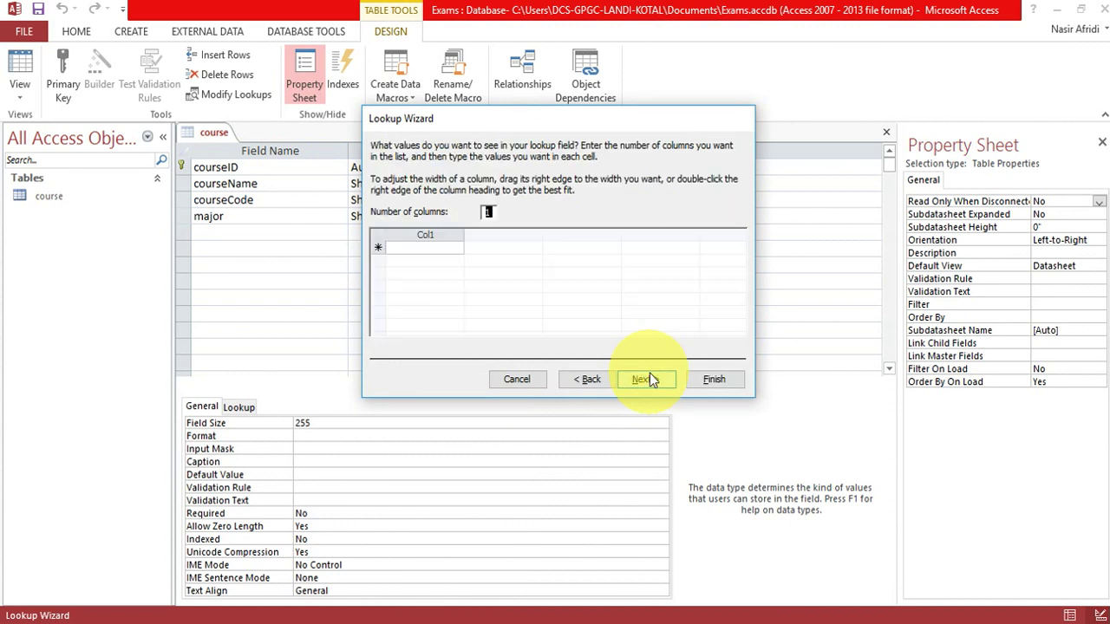
pyautogui.click(437, 247)
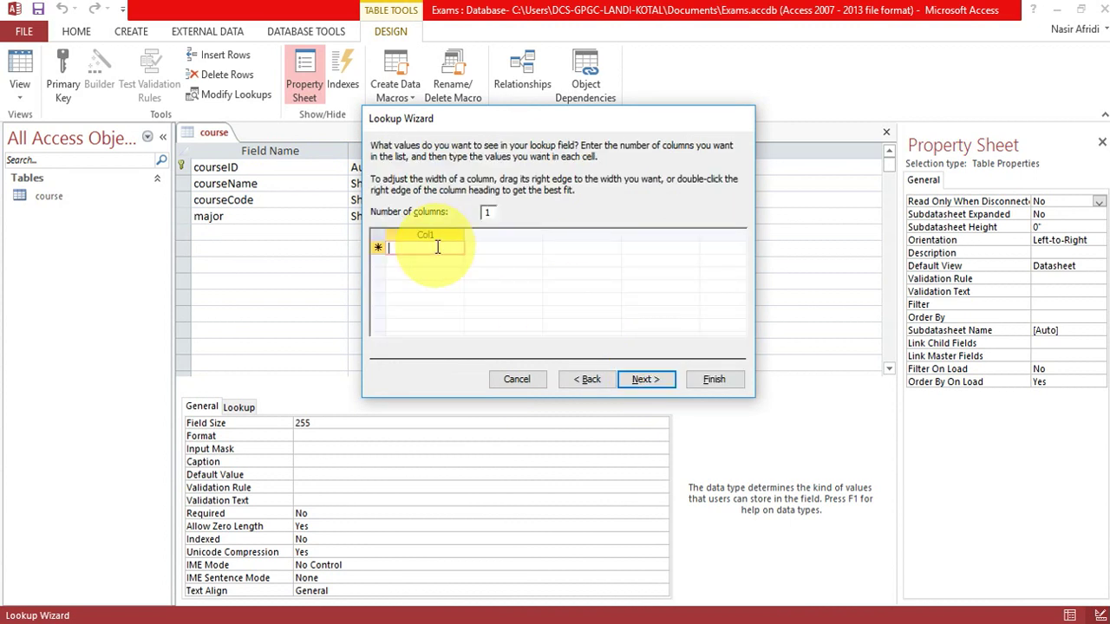
pyautogui.write('Majotr')
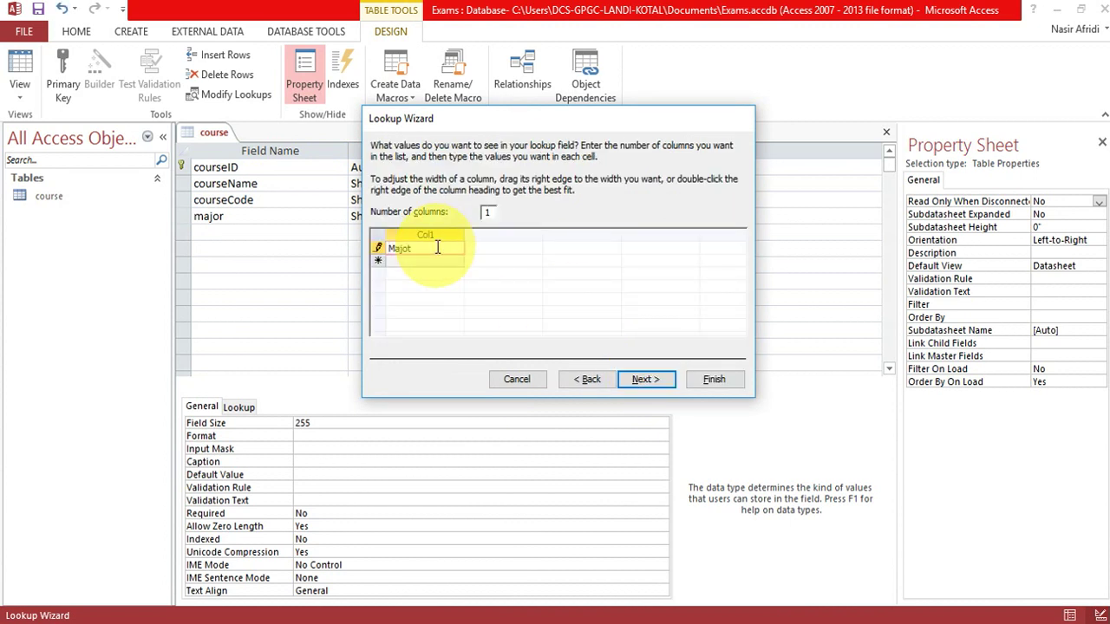
pyautogui.press('BackSpace')
pyautogui.press('BackSpace')
pyautogui.write('r')
pyautogui.press('Tab')
pyautogui.write('Minor')
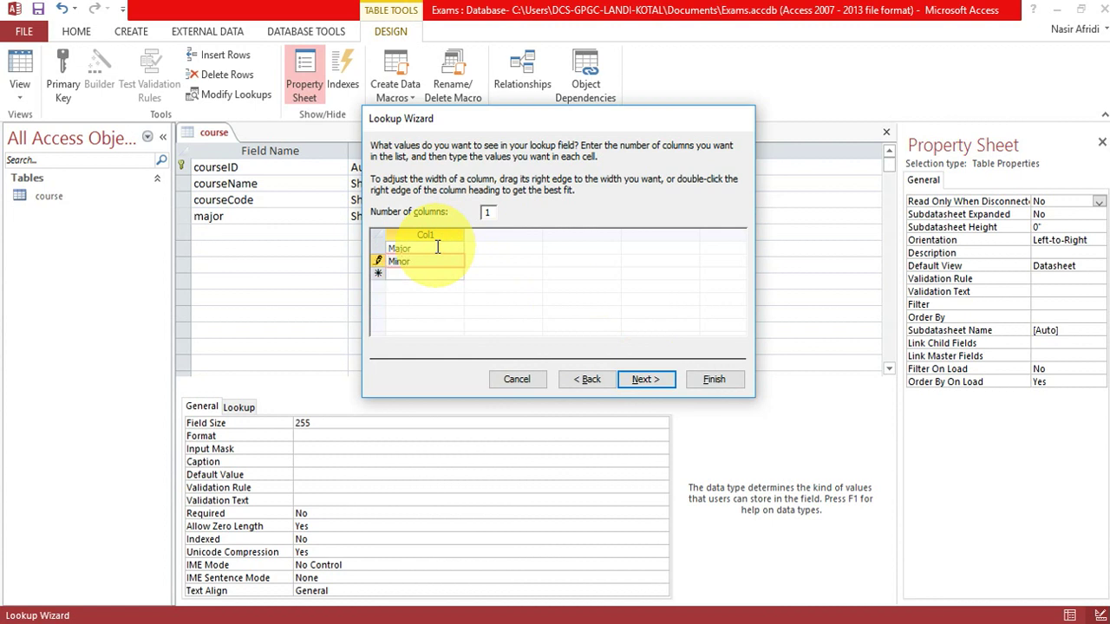
pyautogui.click(661, 380)
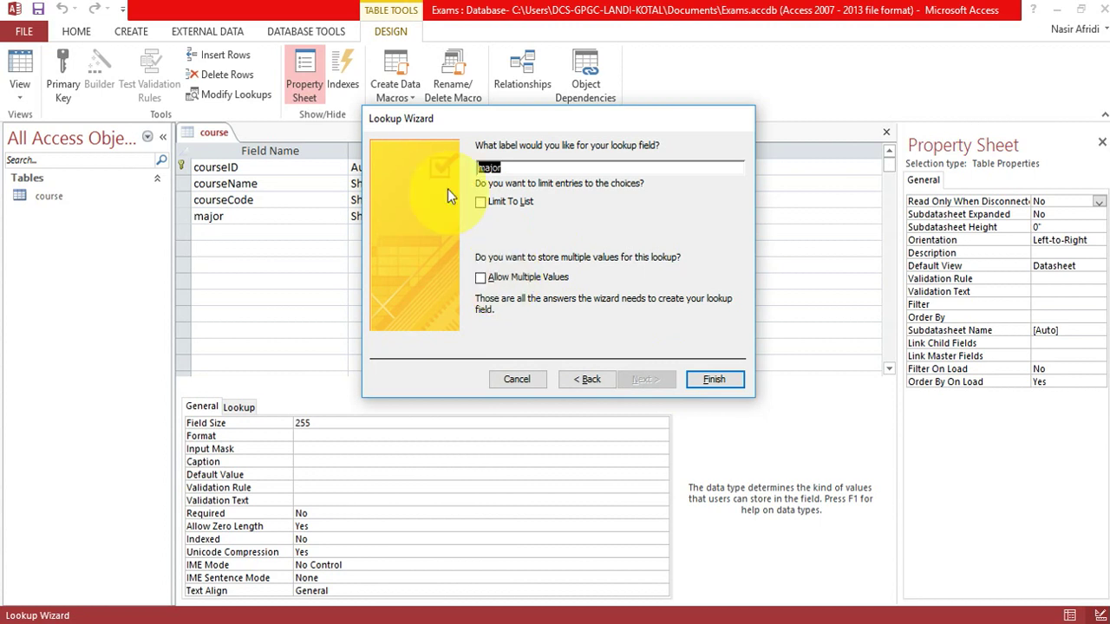
pyautogui.click(515, 208)
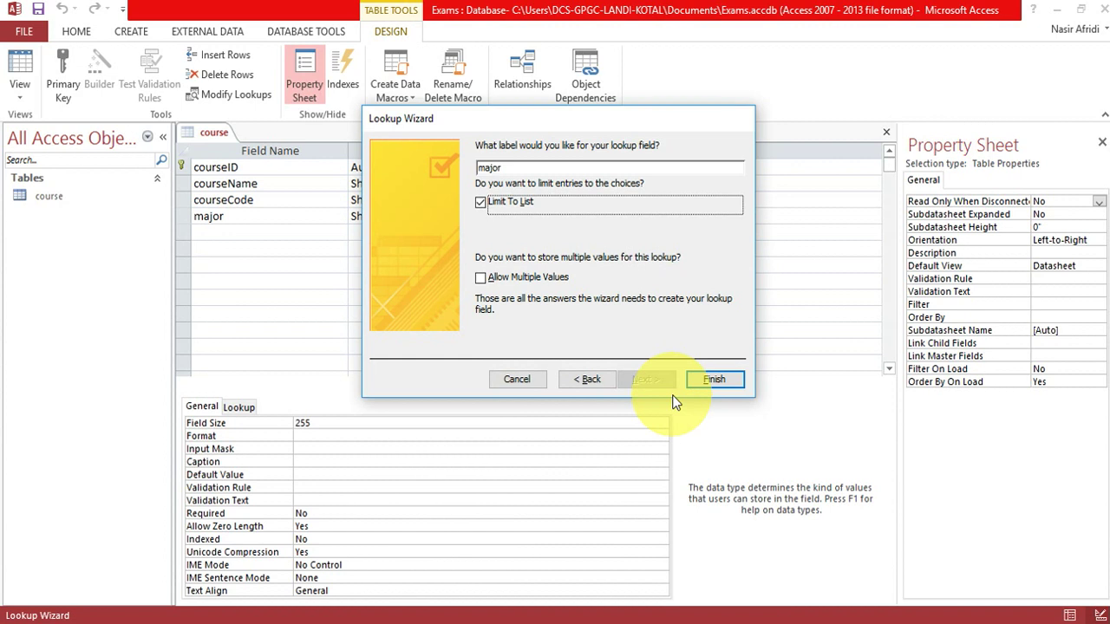
pyautogui.click(728, 379)
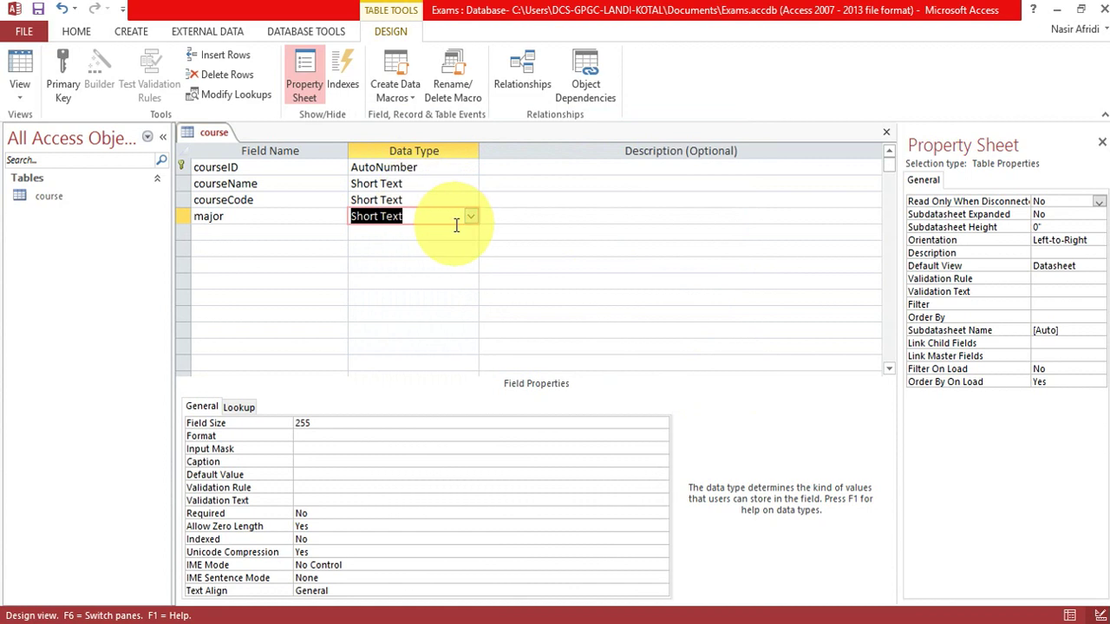
# Open a new blank table in Design View from the Create ribbon.
pyautogui.click(270, 235)
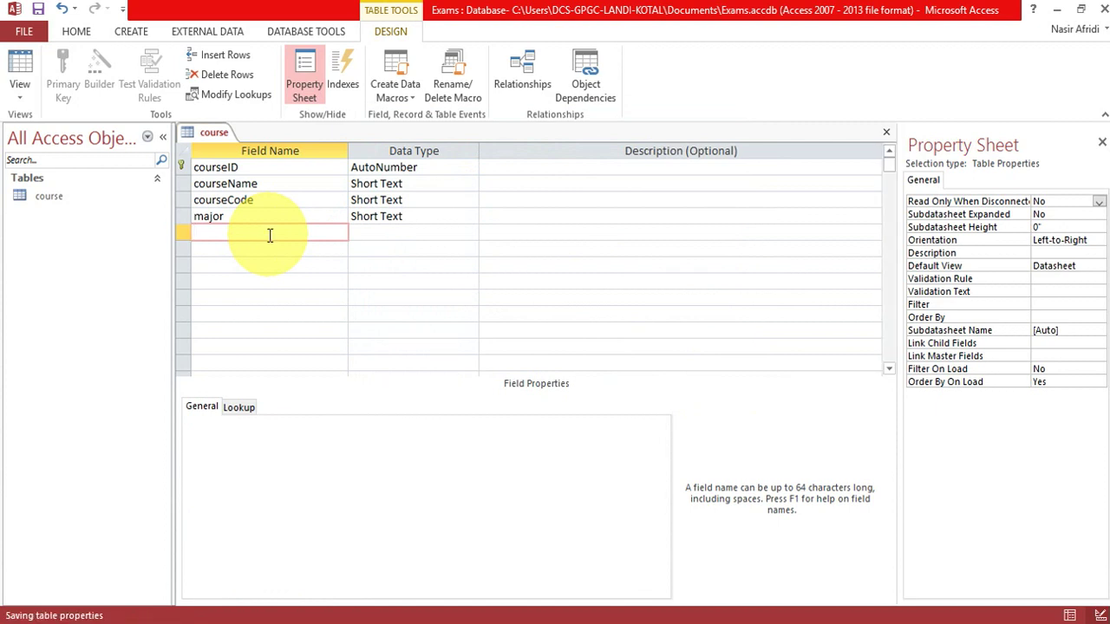
pyautogui.click(126, 30)
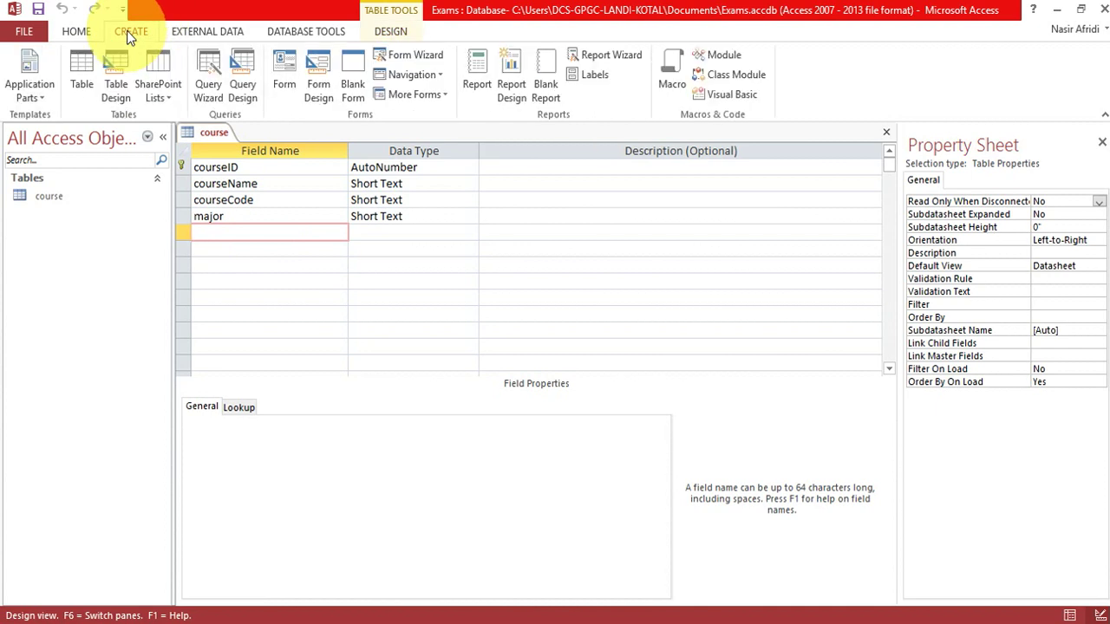
pyautogui.click(117, 66)
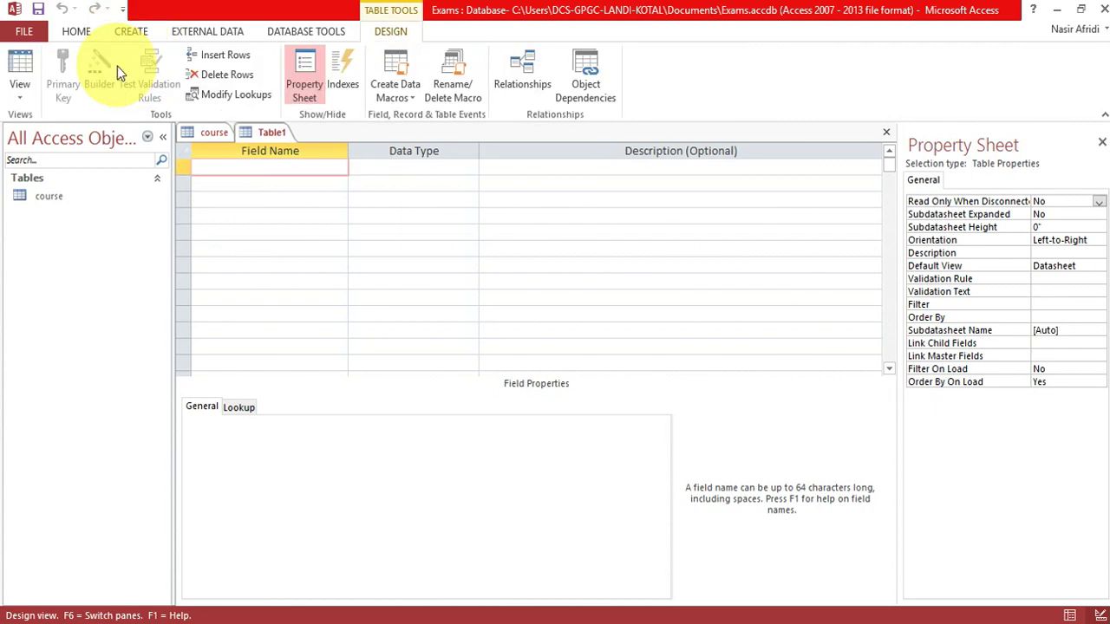
# Try saving the empty Table1 as city and dismiss the can't-save message.
pyautogui.rightClick(271, 134)
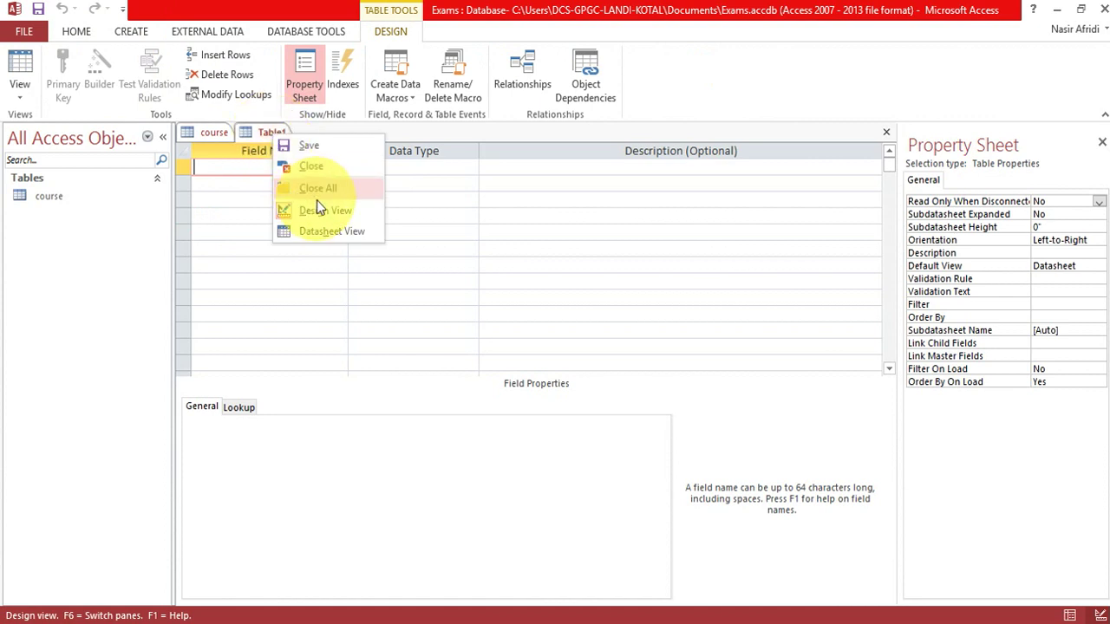
pyautogui.click(221, 167)
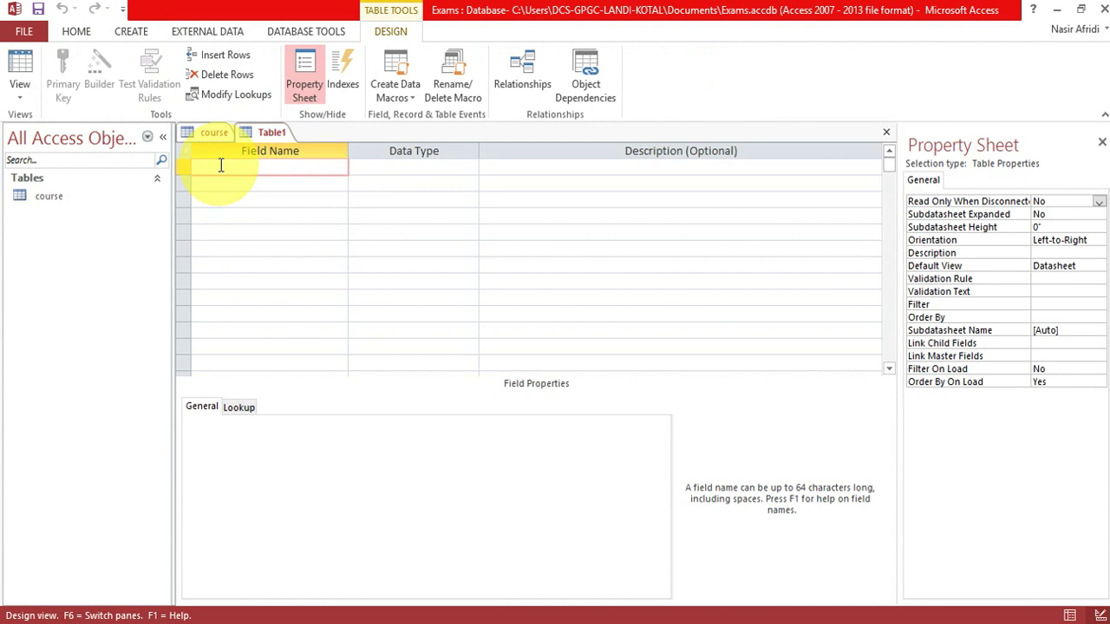
pyautogui.rightClick(275, 132)
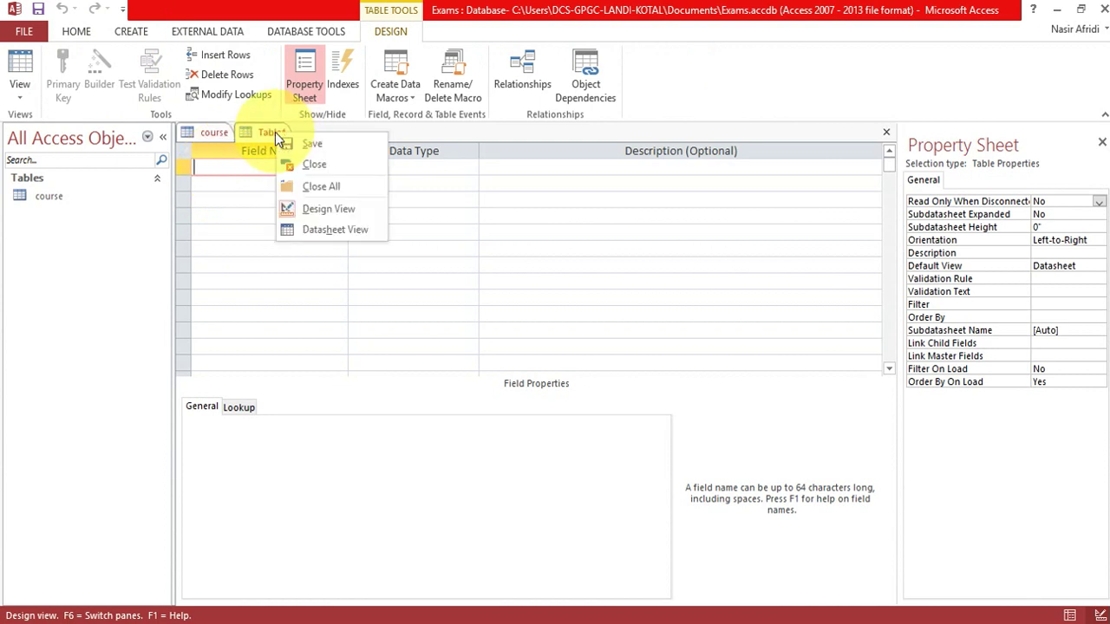
pyautogui.click(303, 145)
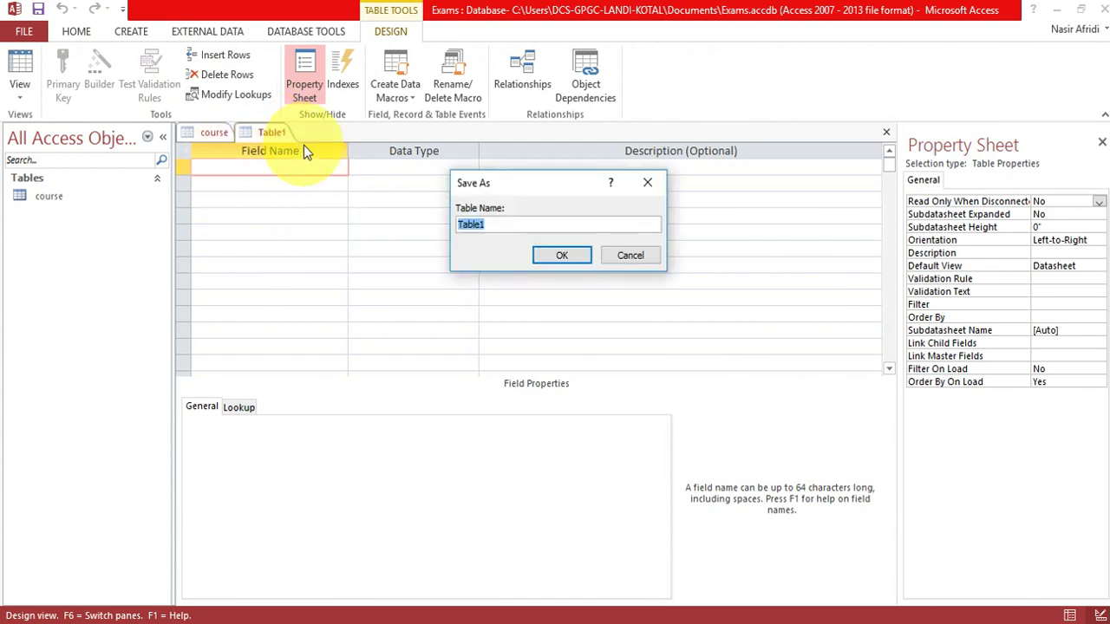
pyautogui.write('city')
pyautogui.click(548, 251)
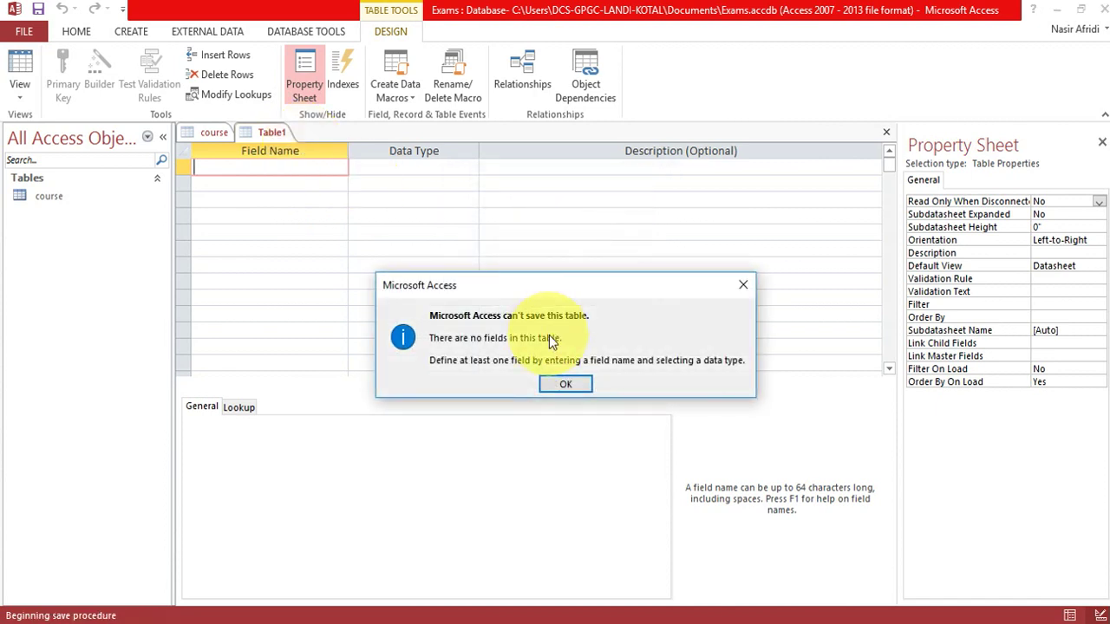
pyautogui.click(566, 384)
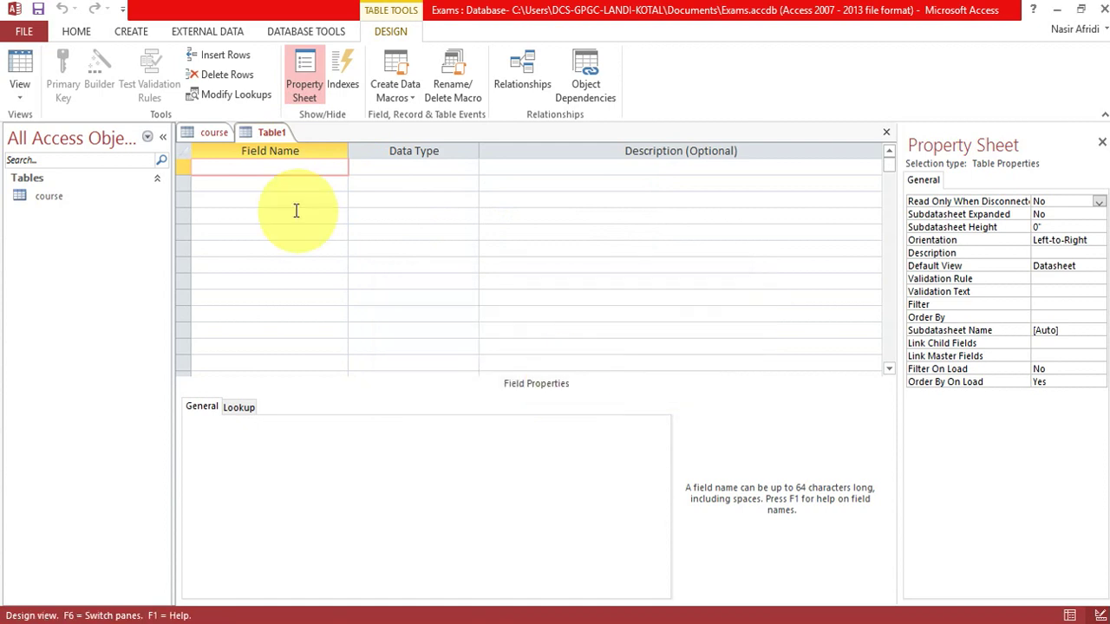
# Name the first field CityID, set it to AutoNumber and make it the primary key.
pyautogui.write('CityID')
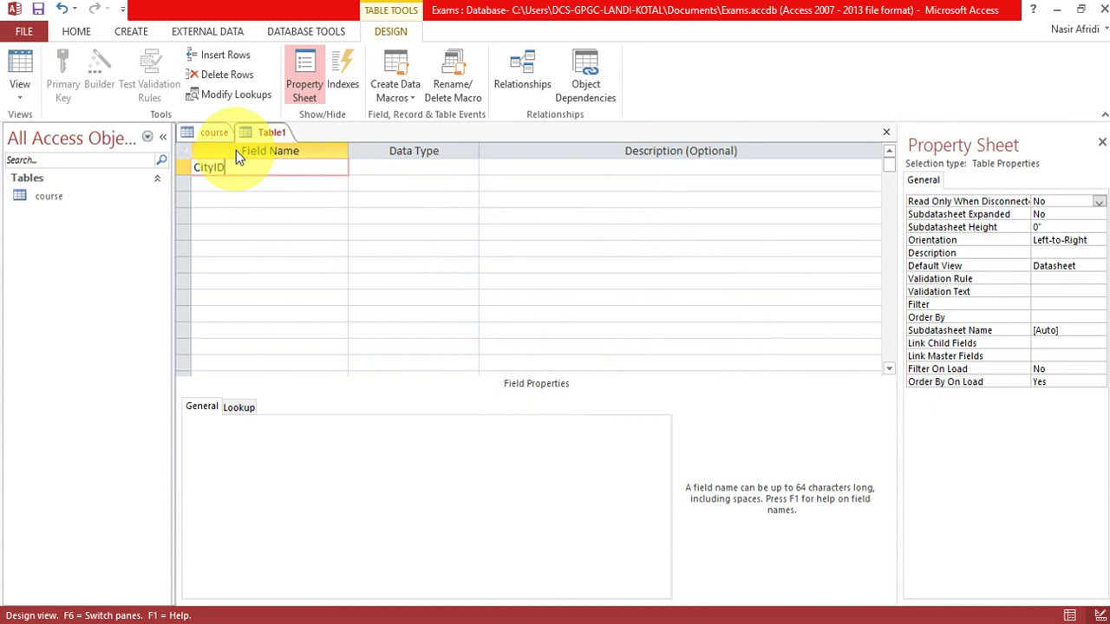
pyautogui.press('Tab')
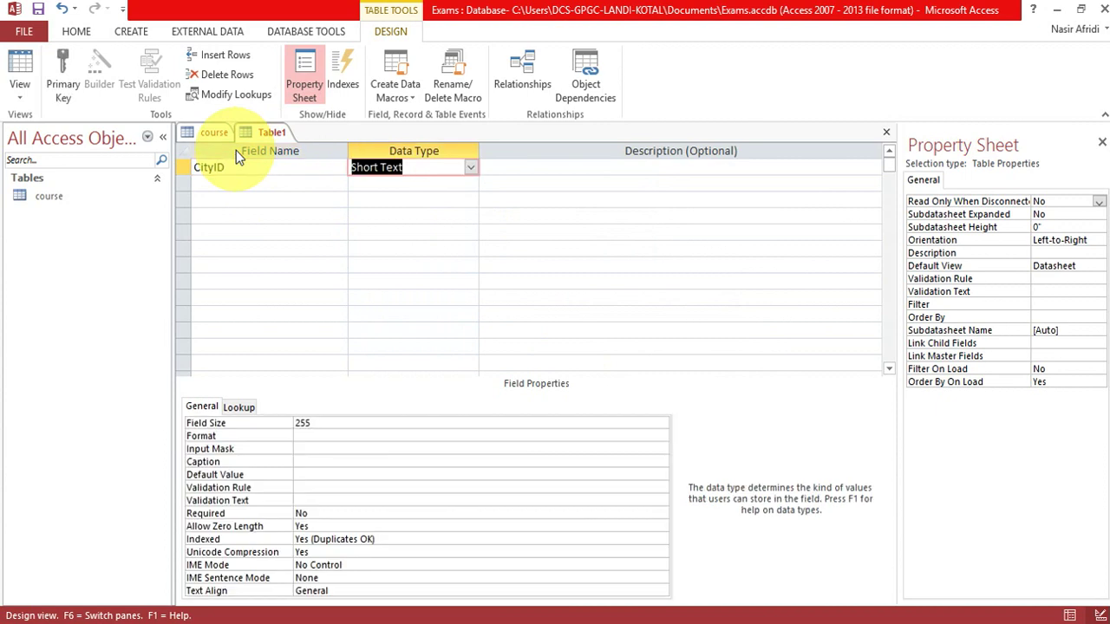
pyautogui.write('nu')
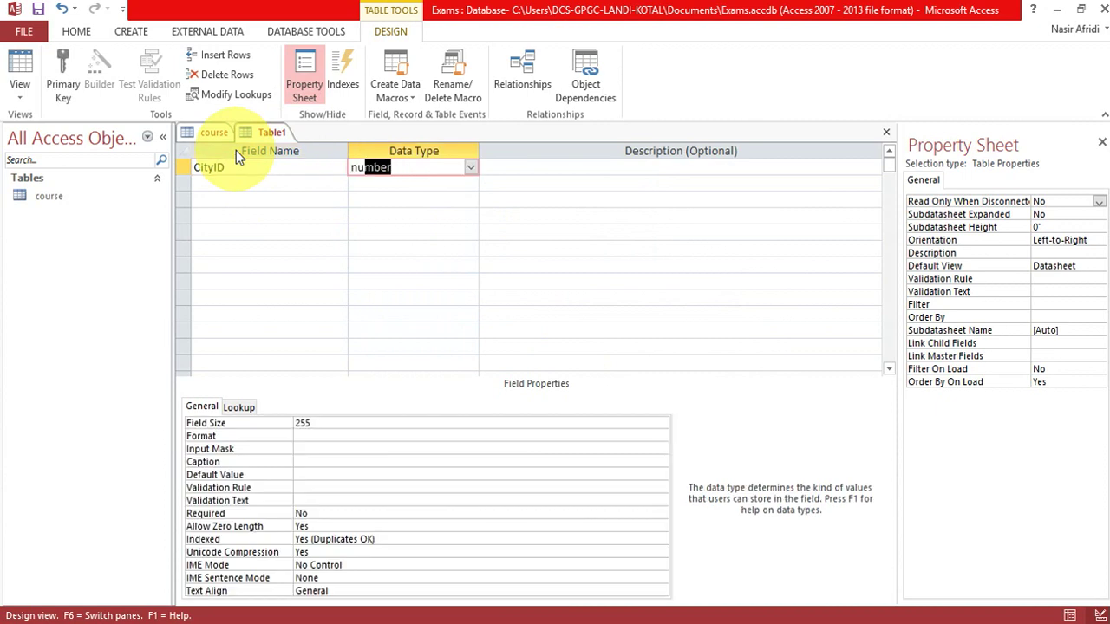
pyautogui.press('BackSpace')
pyautogui.press('BackSpace')
pyautogui.press('BackSpace')
pyautogui.write('autoN')
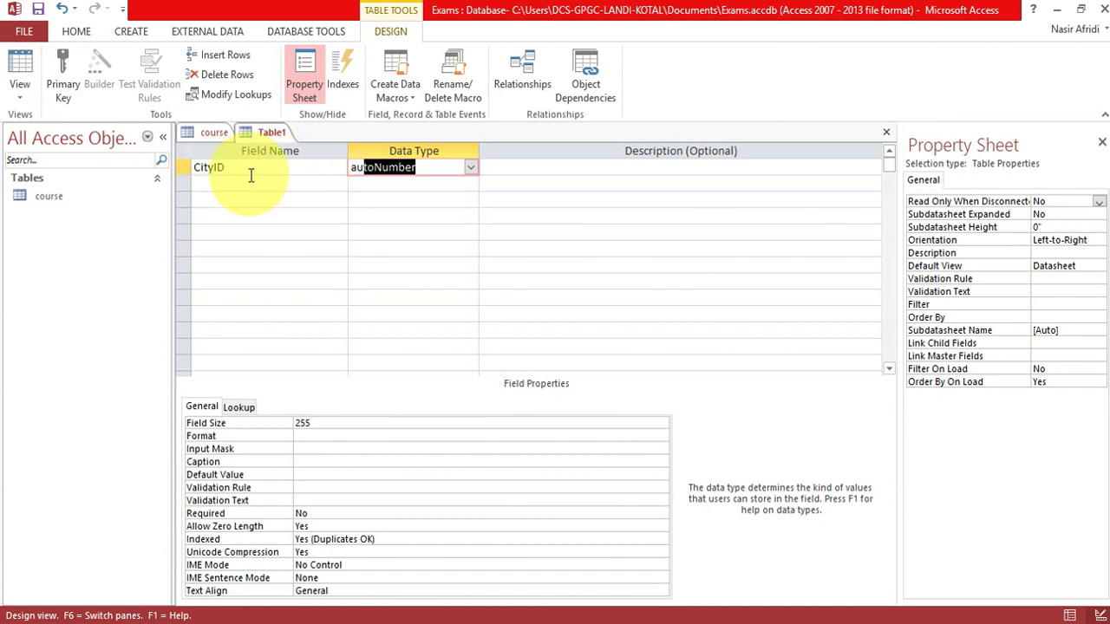
pyautogui.click(67, 70)
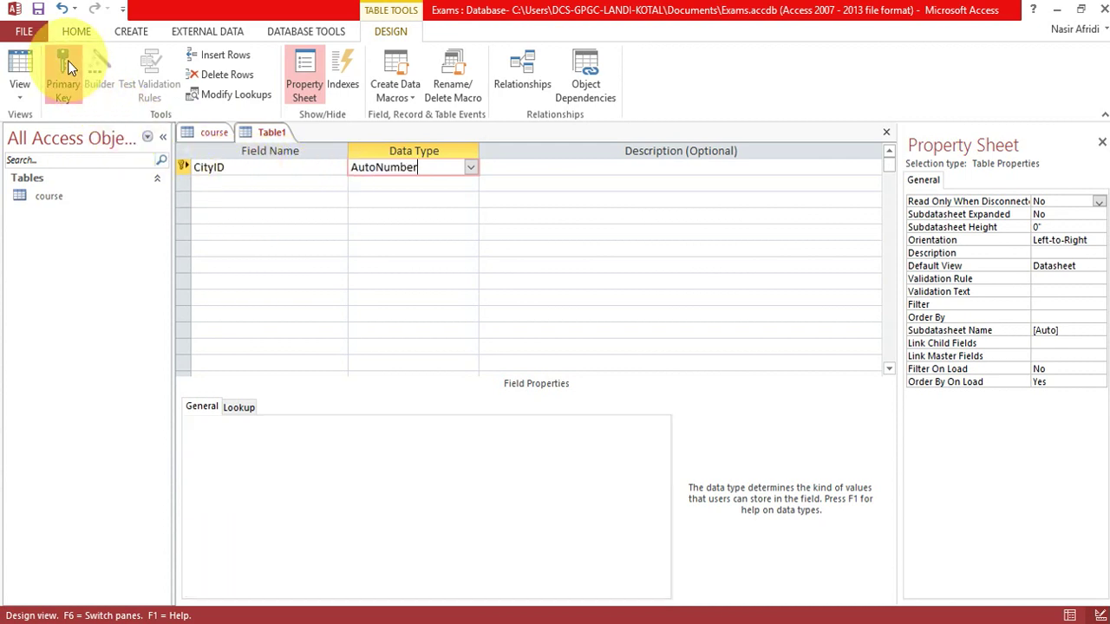
# Save the new table as city.
pyautogui.click(266, 182)
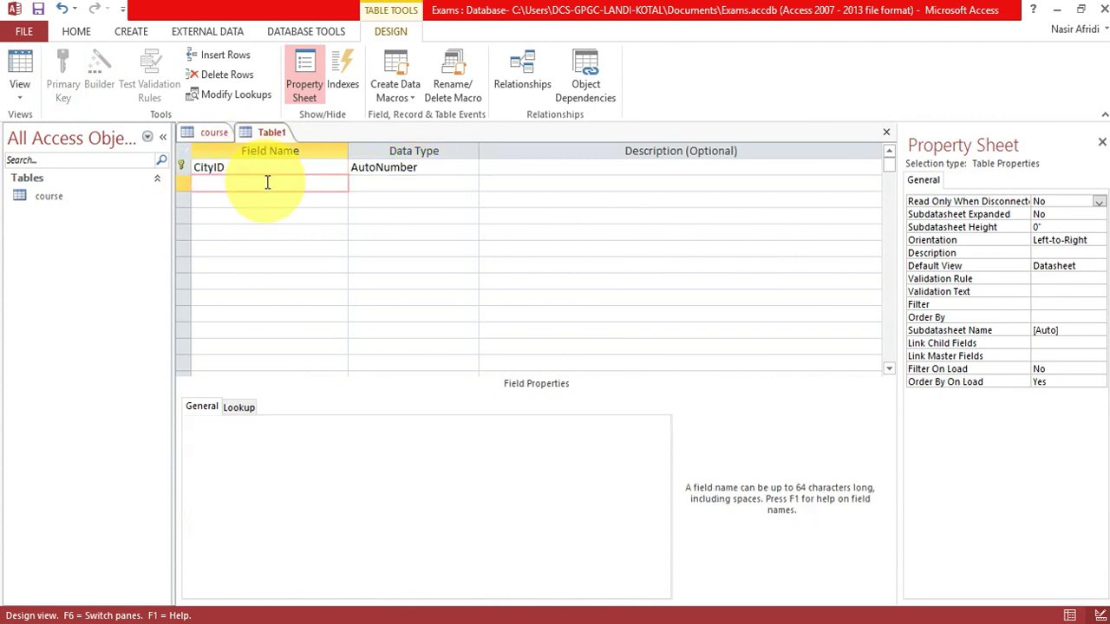
pyautogui.rightClick(262, 130)
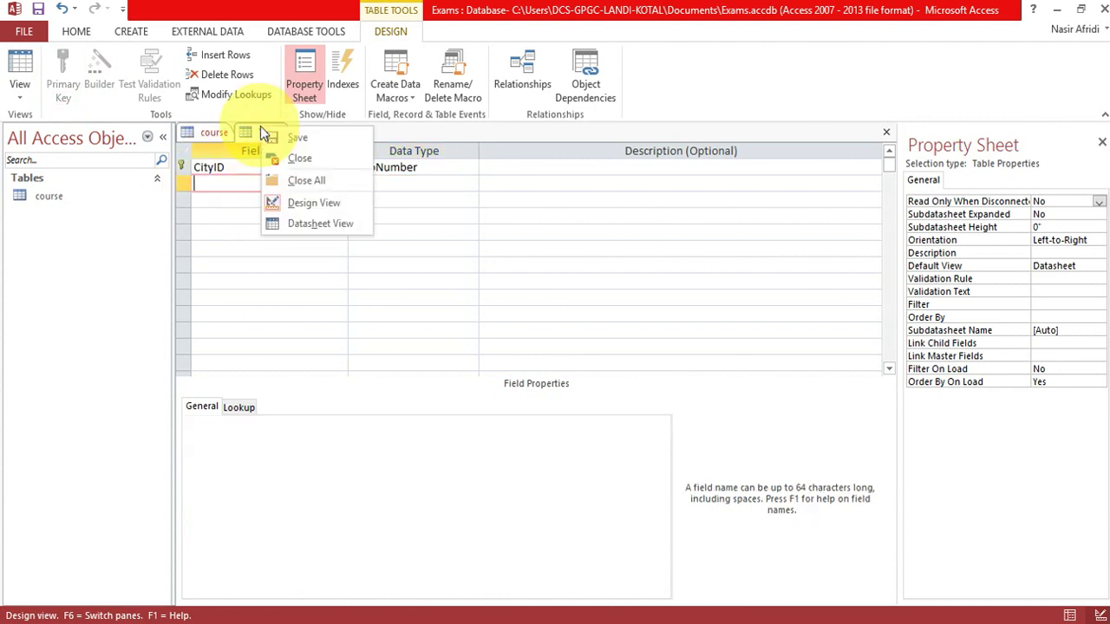
pyautogui.click(286, 139)
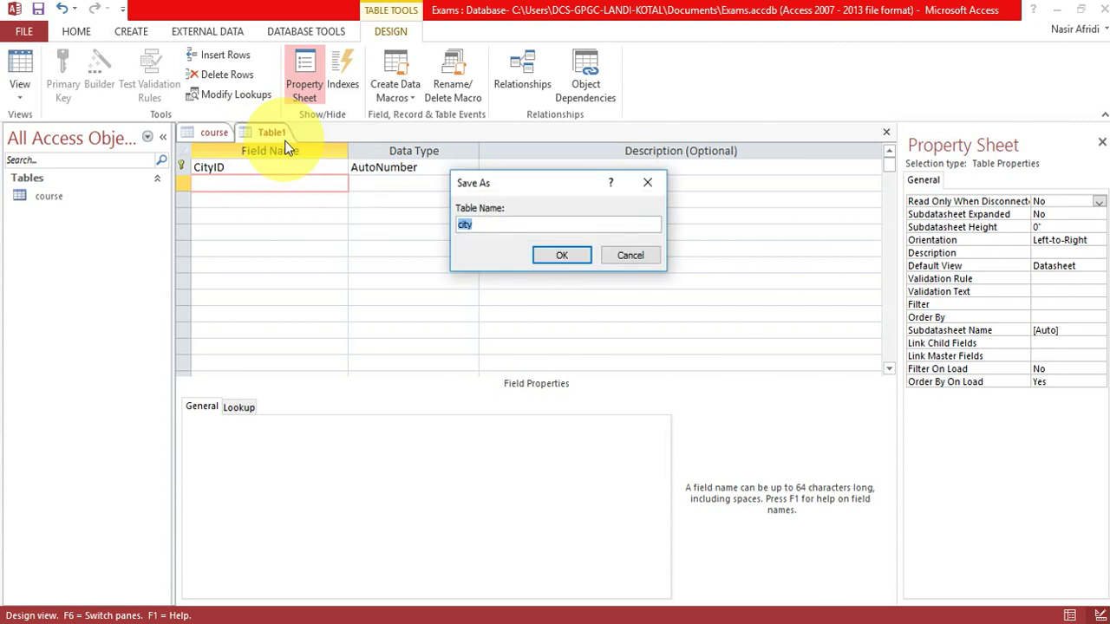
pyautogui.click(562, 252)
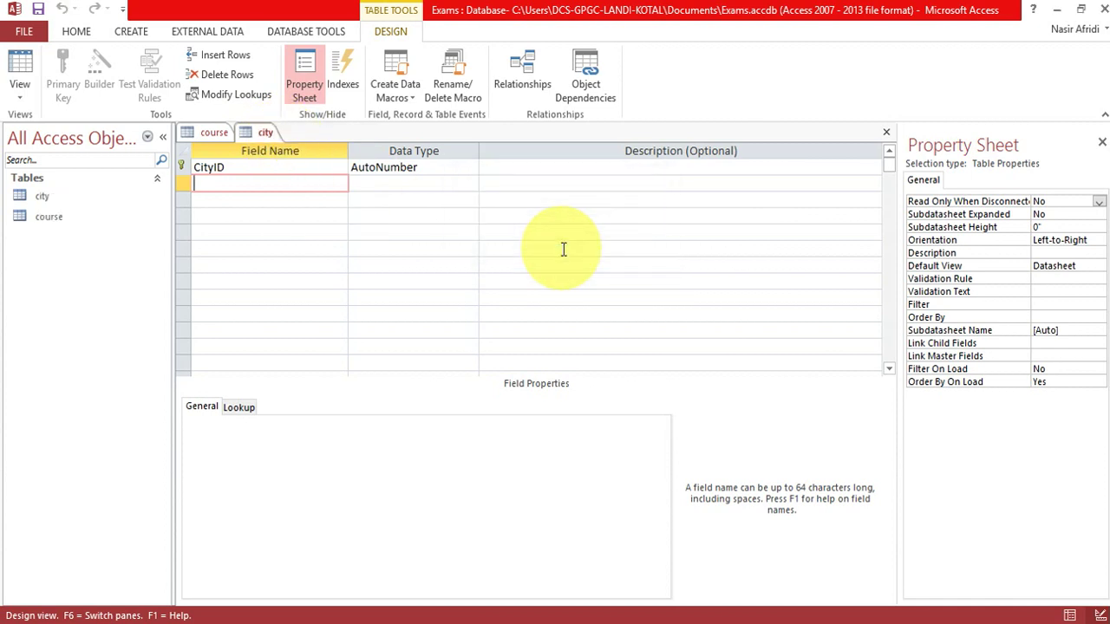
# Add a Short Text field cityName with Required set to Yes.
pyautogui.write('cityNa')
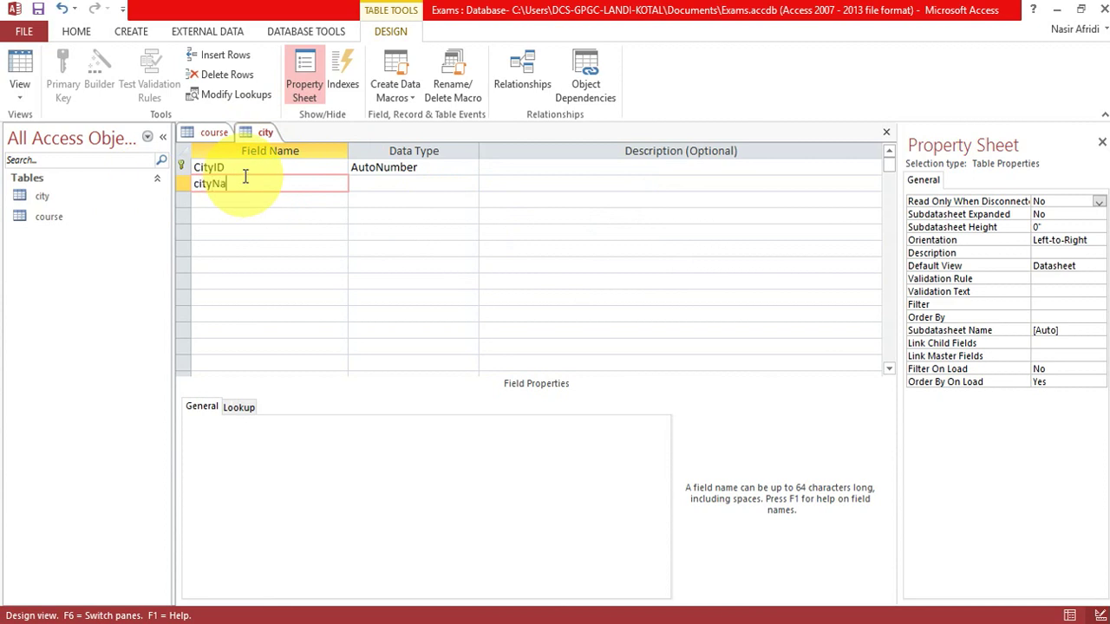
pyautogui.write('me')
pyautogui.press('Tab')
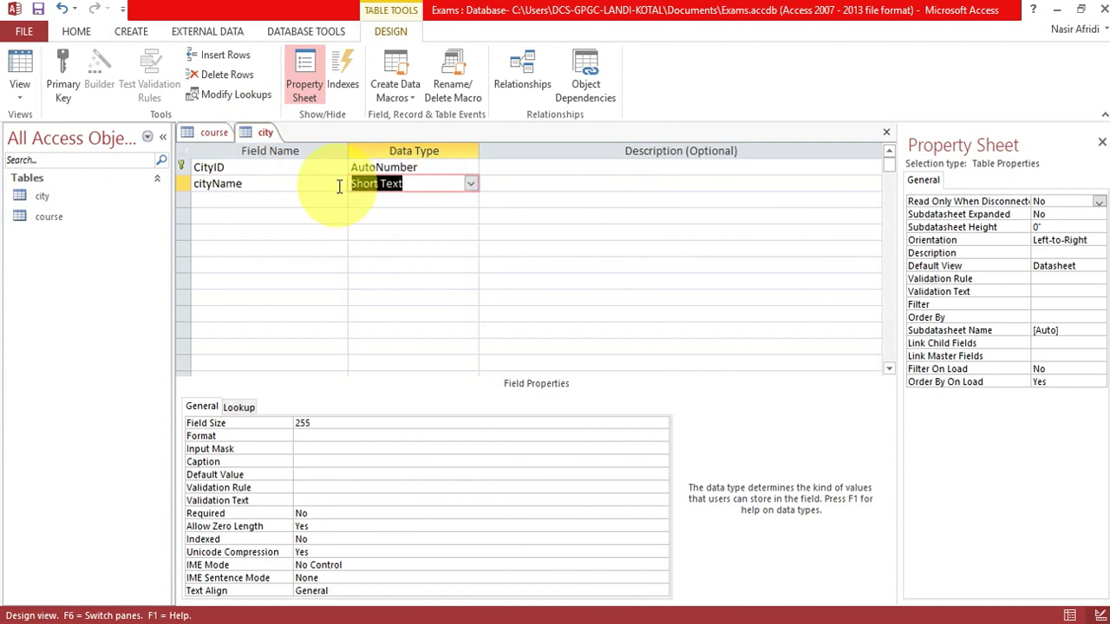
pyautogui.click(325, 515)
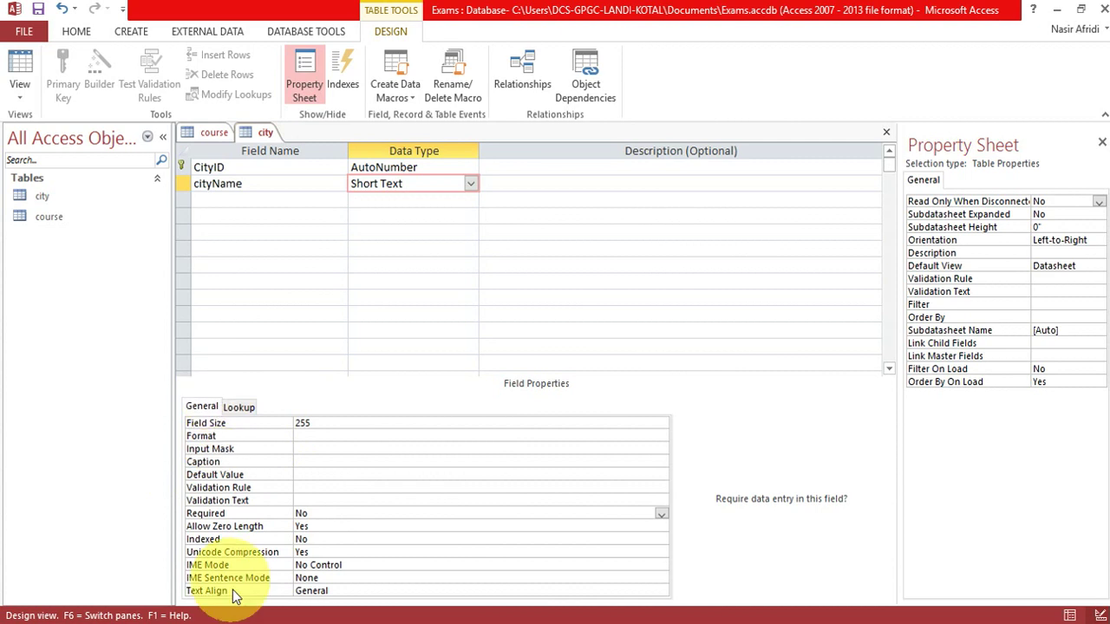
pyautogui.click(663, 514)
pyautogui.click(635, 524)
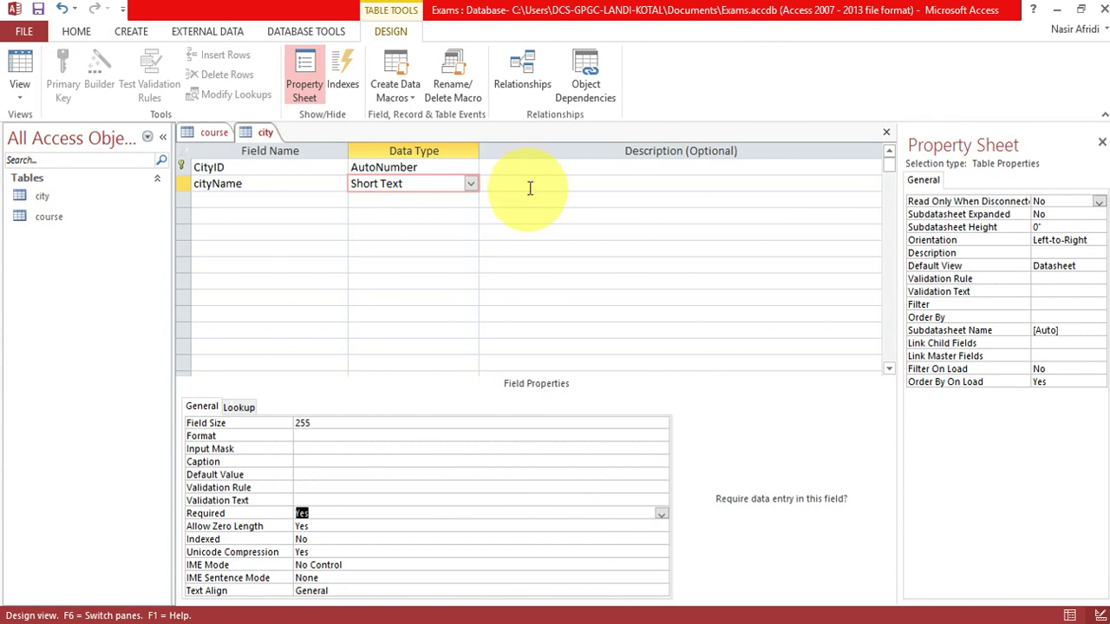
# Add a Short Text field named province in the third row.
pyautogui.click(306, 193)
pyautogui.write('province')
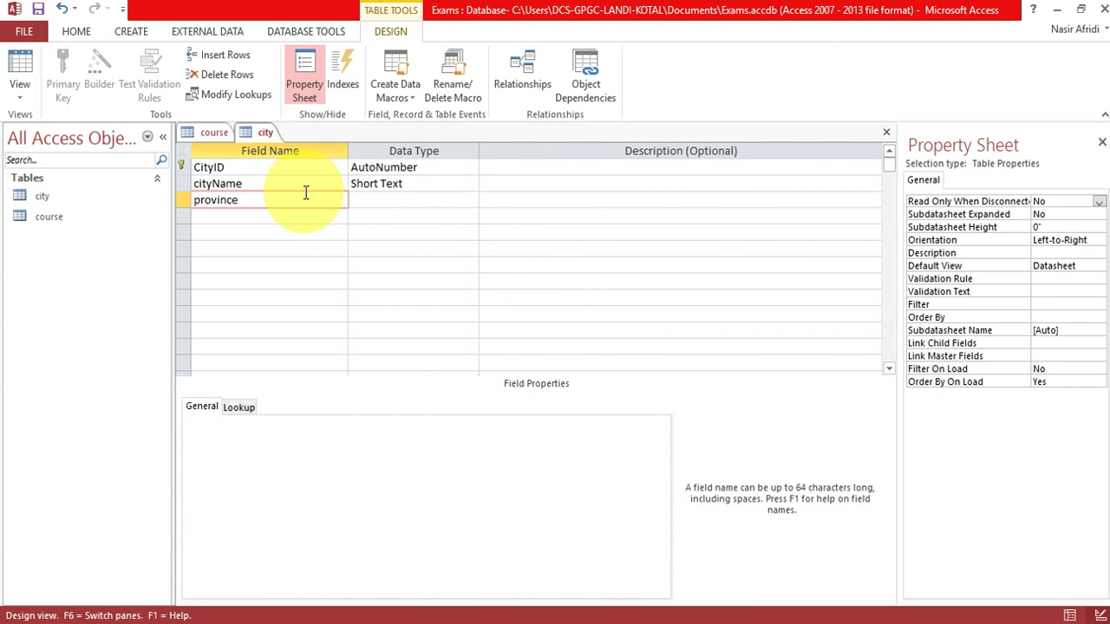
pyautogui.press('Tab')
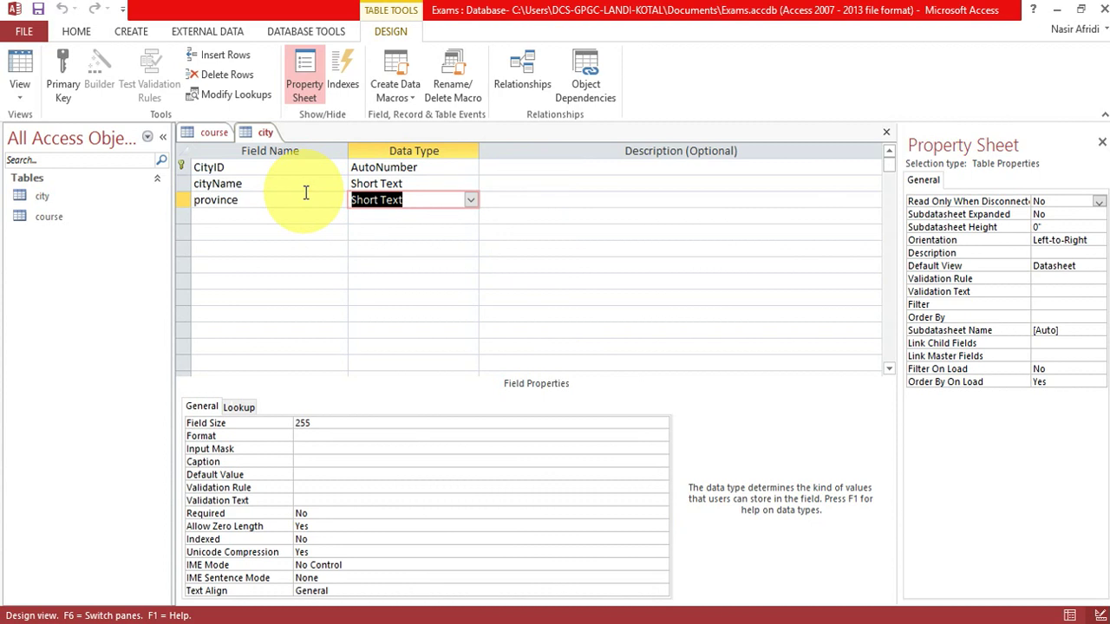
pyautogui.click(133, 32)
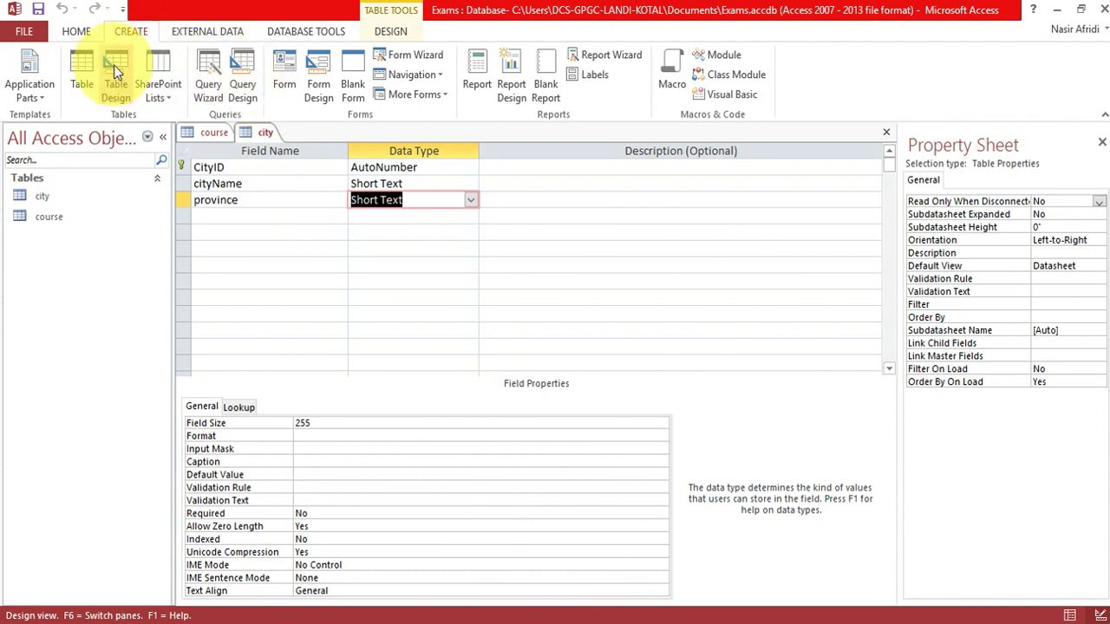
# Create a new table with SemesterID as AutoNumber primary key and save it as semester.
pyautogui.click(114, 65)
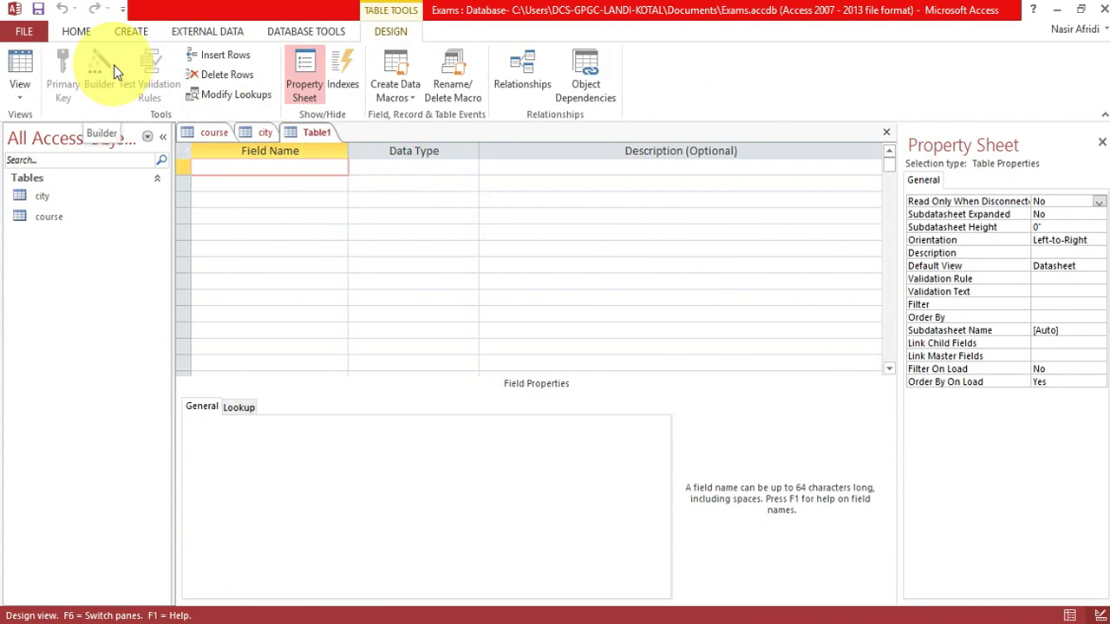
pyautogui.write('SemesterID')
pyautogui.press('Tab')
pyautogui.write('au')
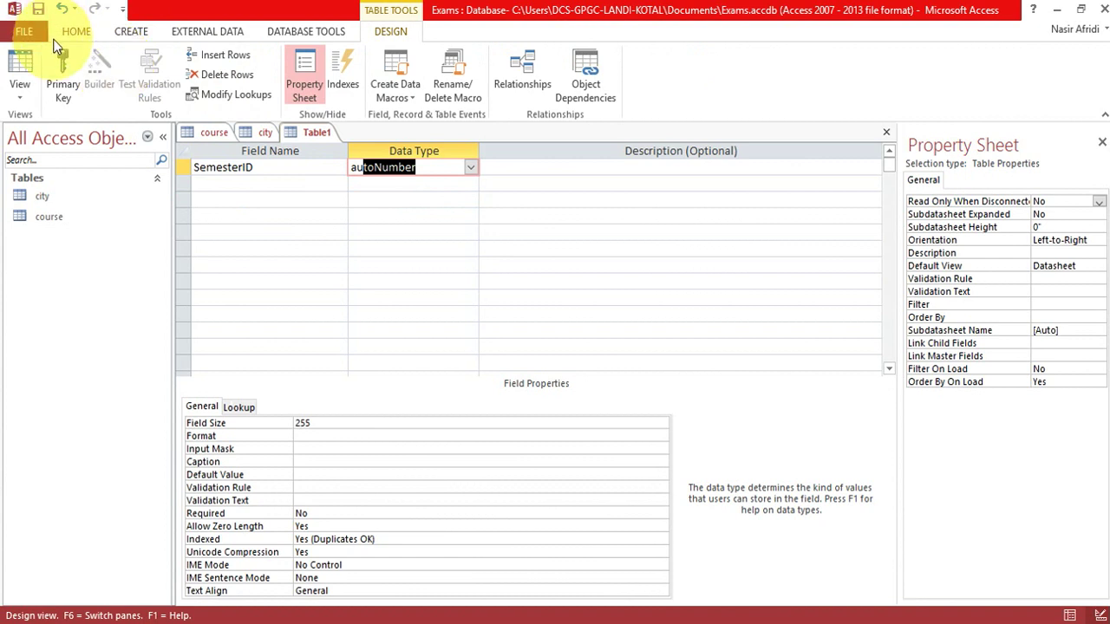
pyautogui.click(65, 71)
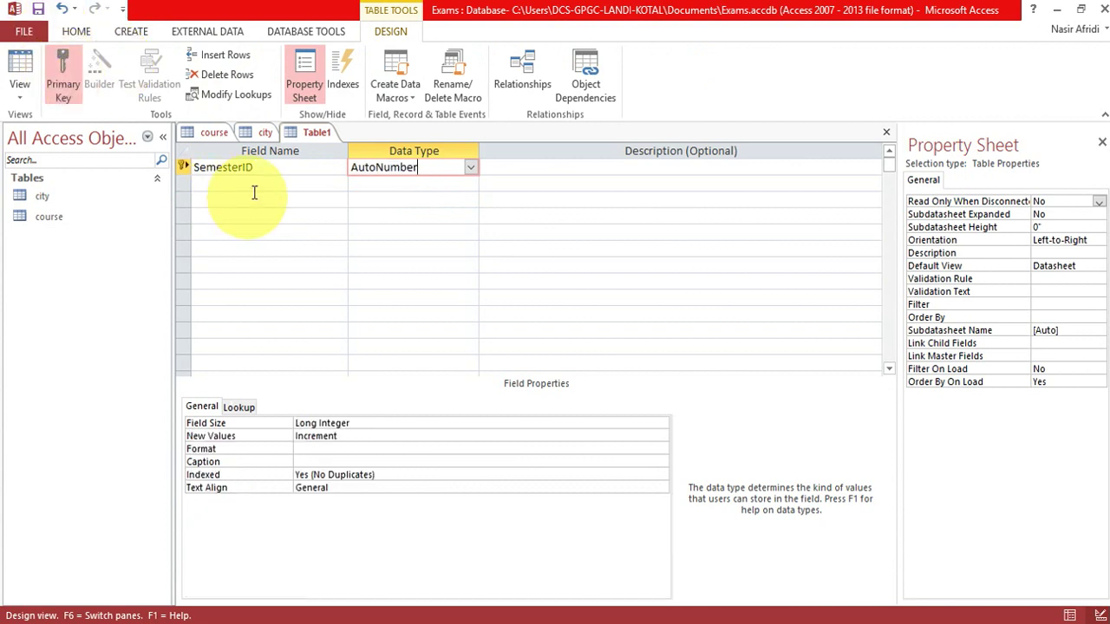
pyautogui.hotkey('ctrl', 's')
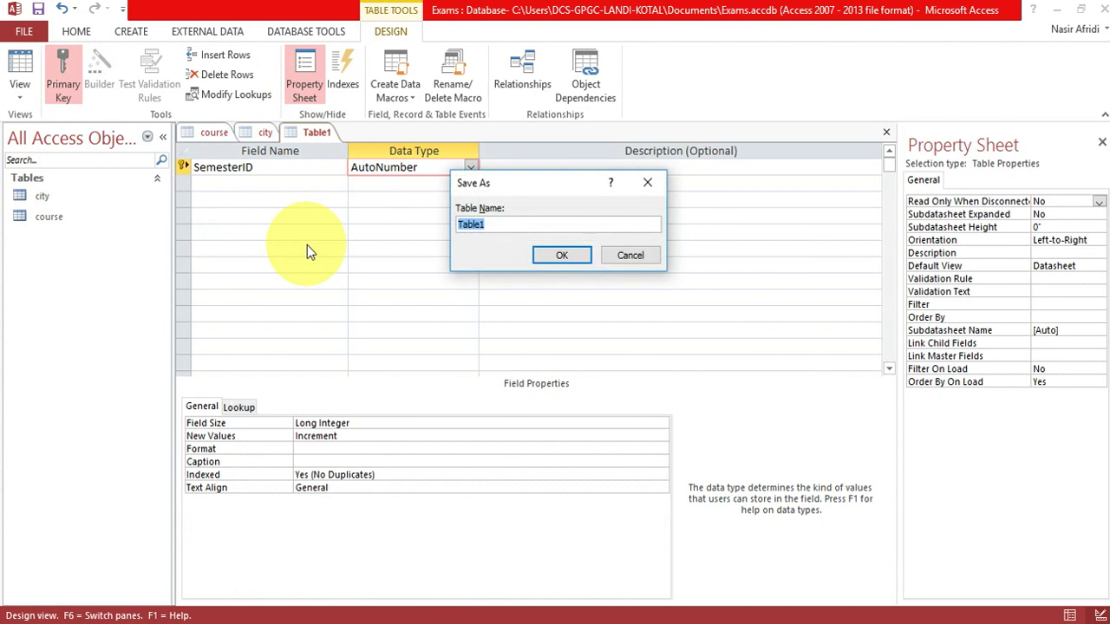
pyautogui.write('semester')
pyautogui.press('Return')
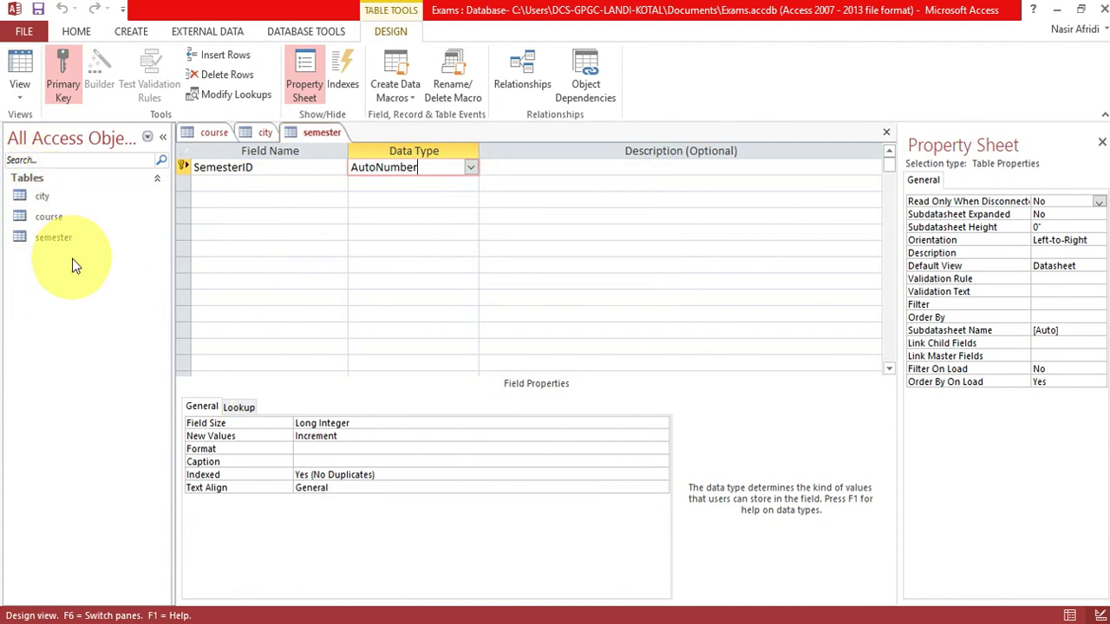
# Add a Short Text field named semester with Required set to Yes.
pyautogui.click(315, 184)
pyautogui.write('semest3er')
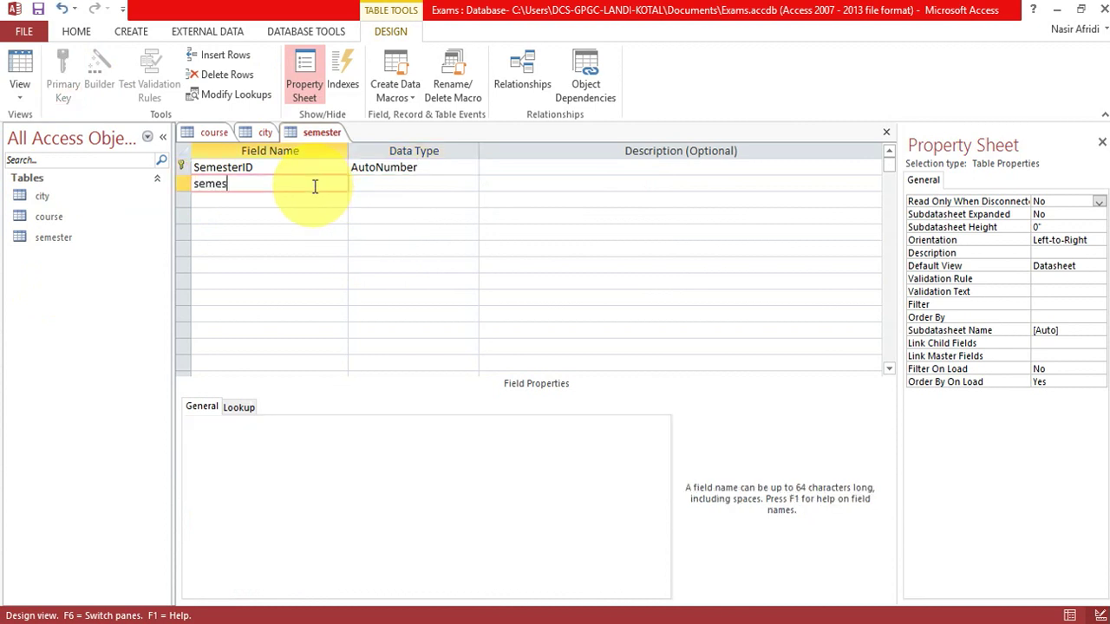
pyautogui.press('BackSpace')
pyautogui.press('BackSpace')
pyautogui.press('BackSpace')
pyautogui.write('er')
pyautogui.press('Tab')
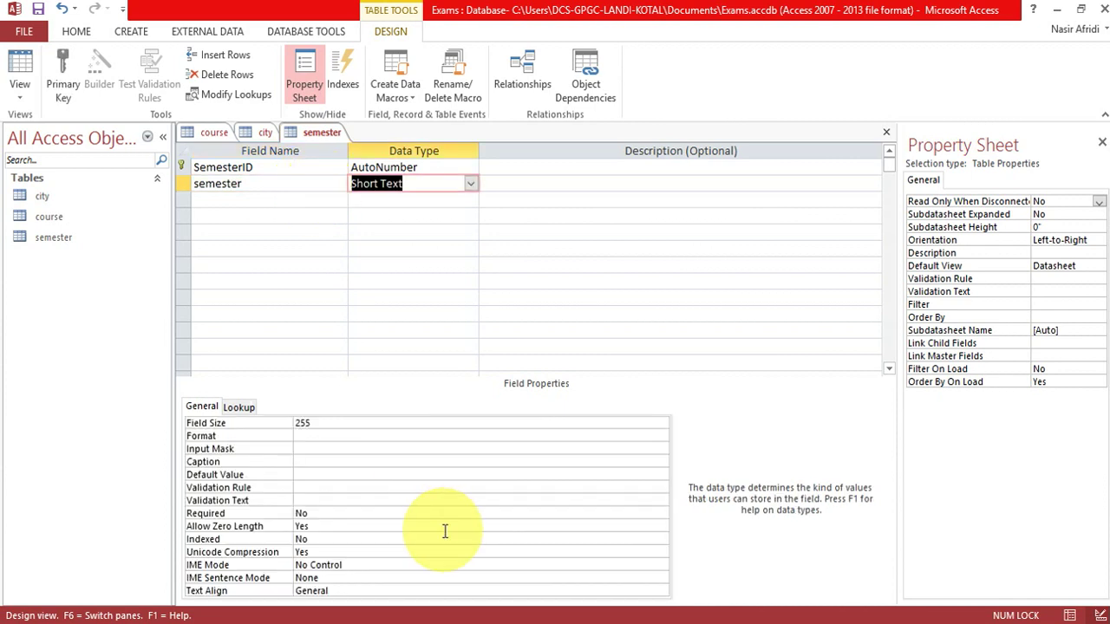
pyautogui.click(354, 515)
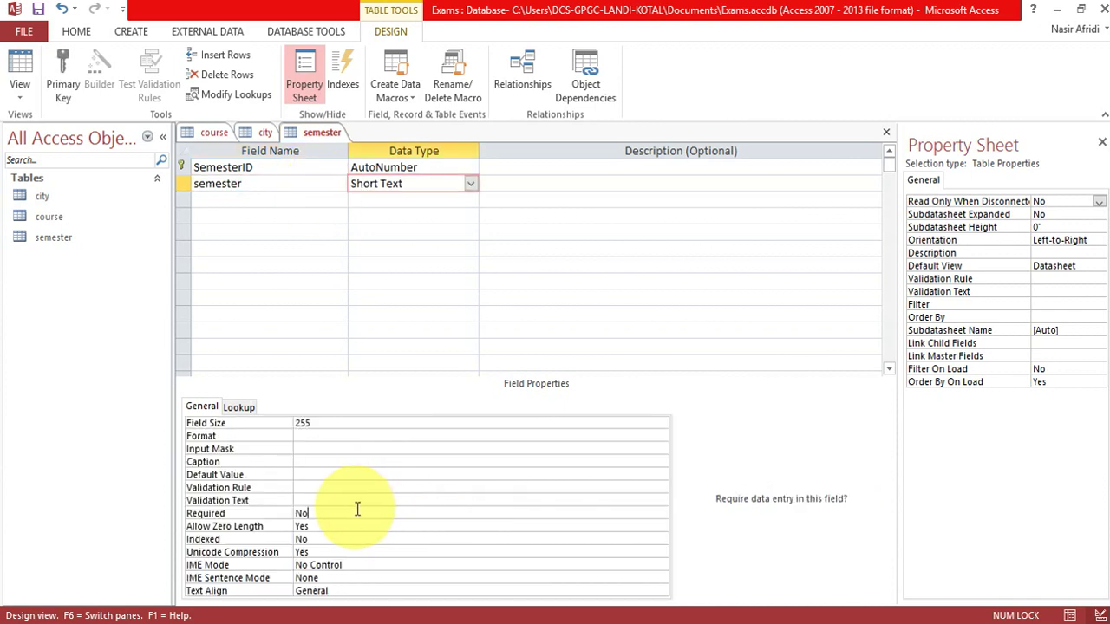
pyautogui.click(662, 514)
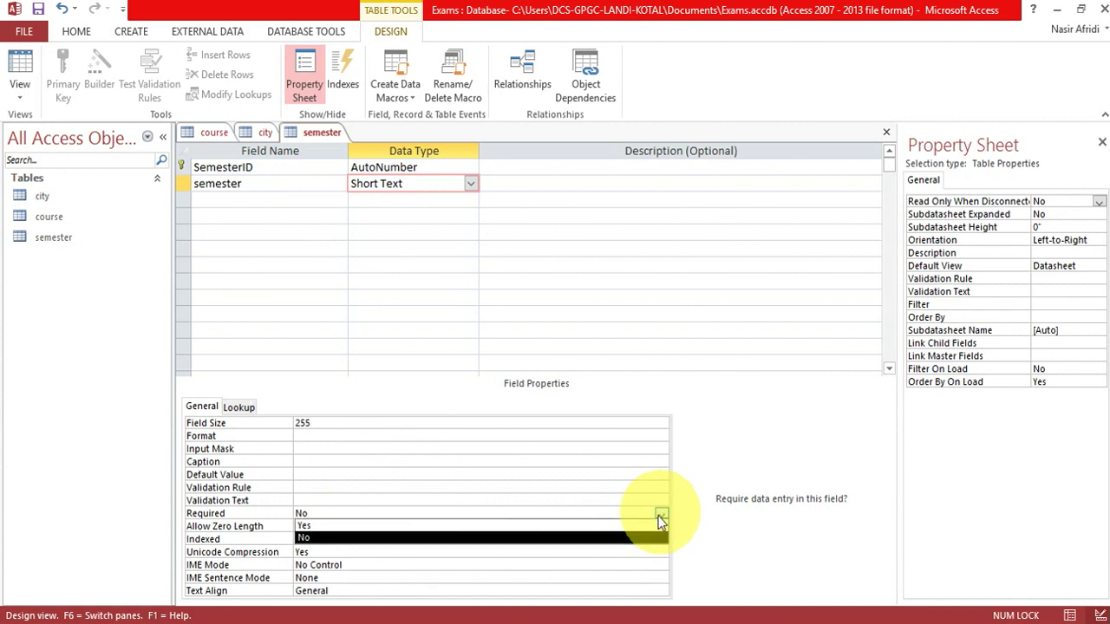
pyautogui.click(627, 526)
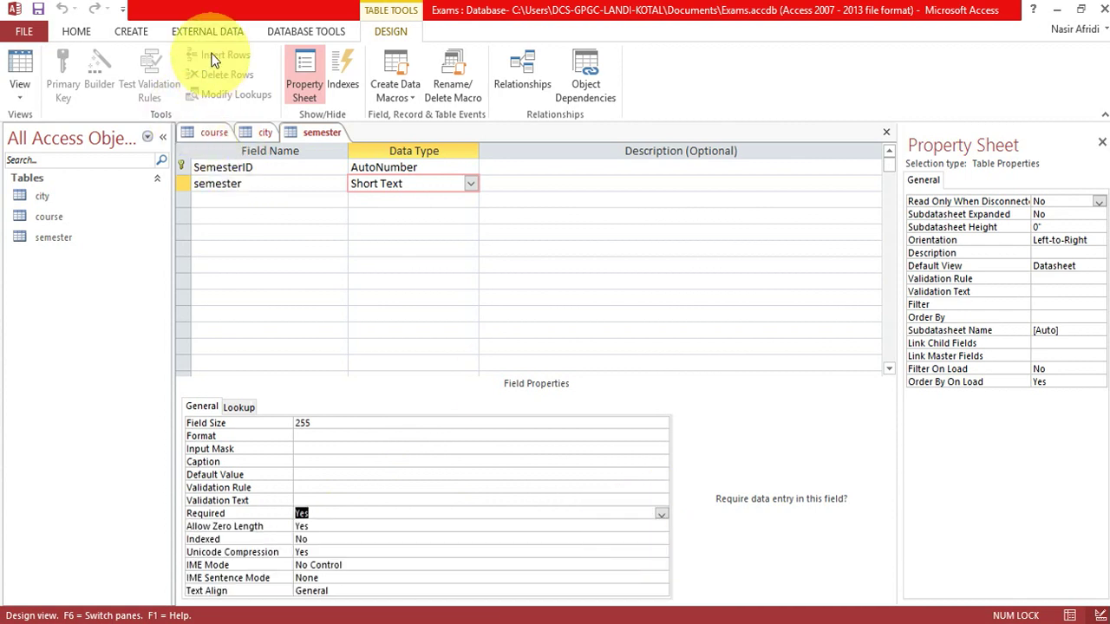
pyautogui.click(119, 28)
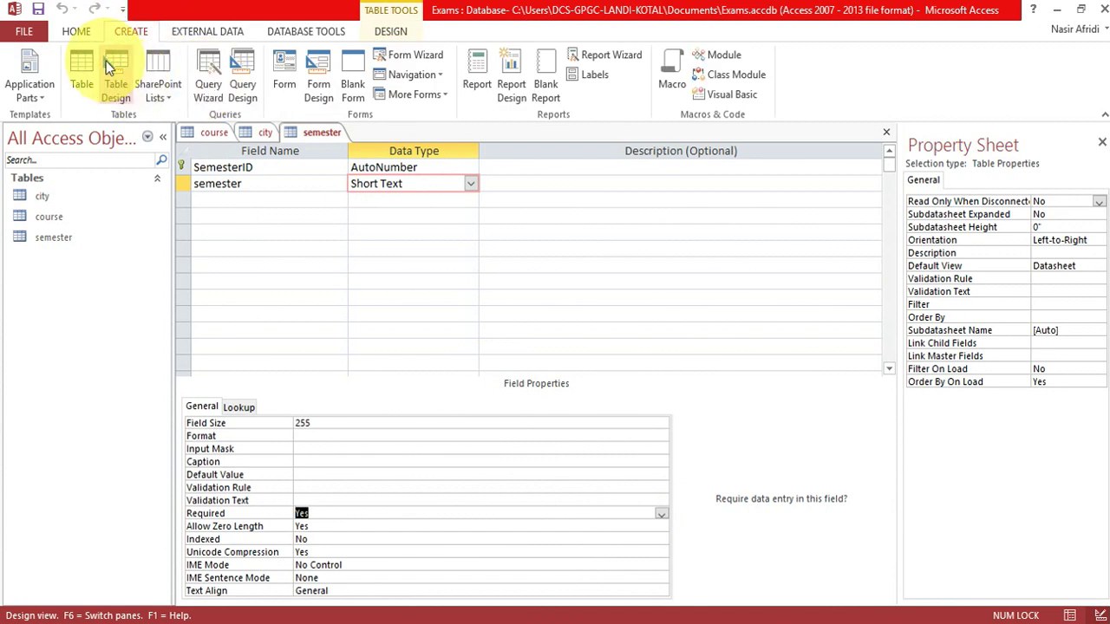
# Start a new table with stdID as its AutoNumber primary key and save it as student.
pyautogui.click(106, 61)
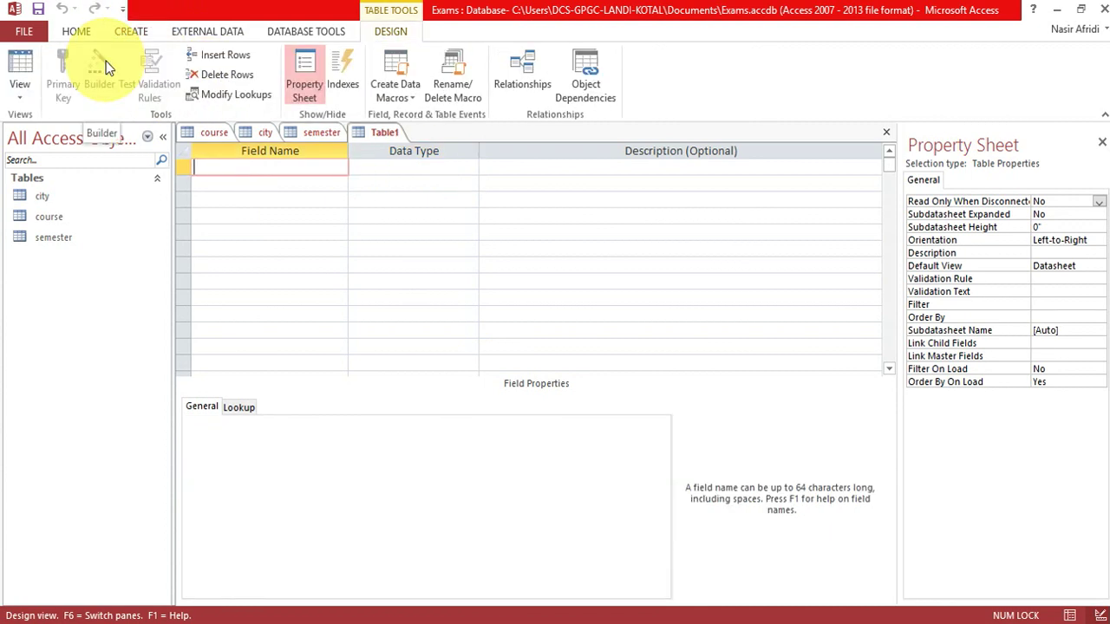
pyautogui.write('stdID')
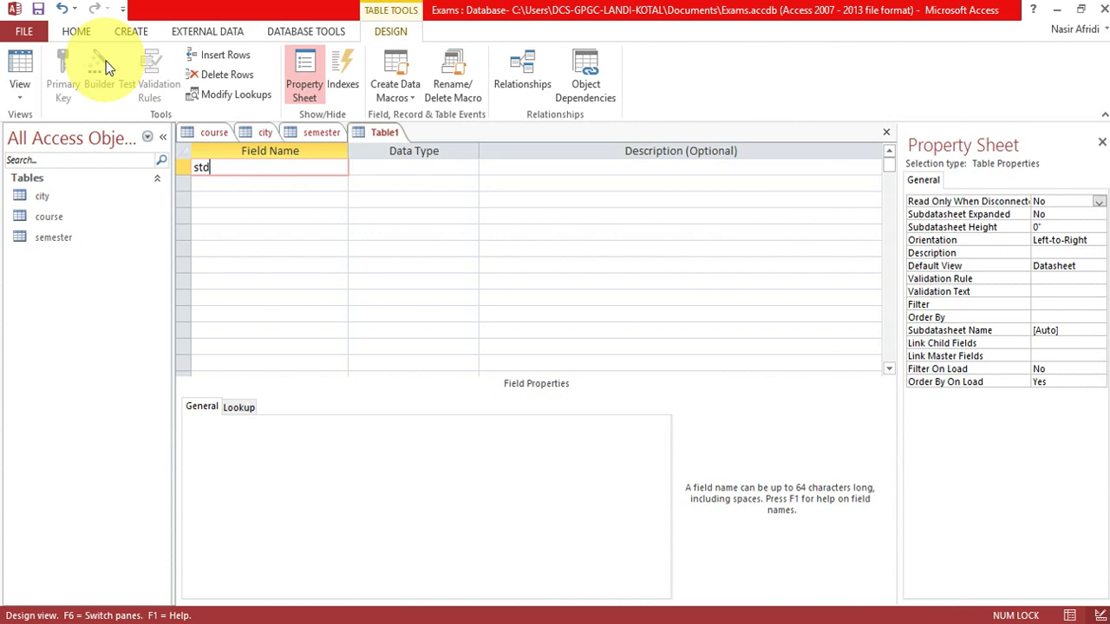
pyautogui.press('Tab')
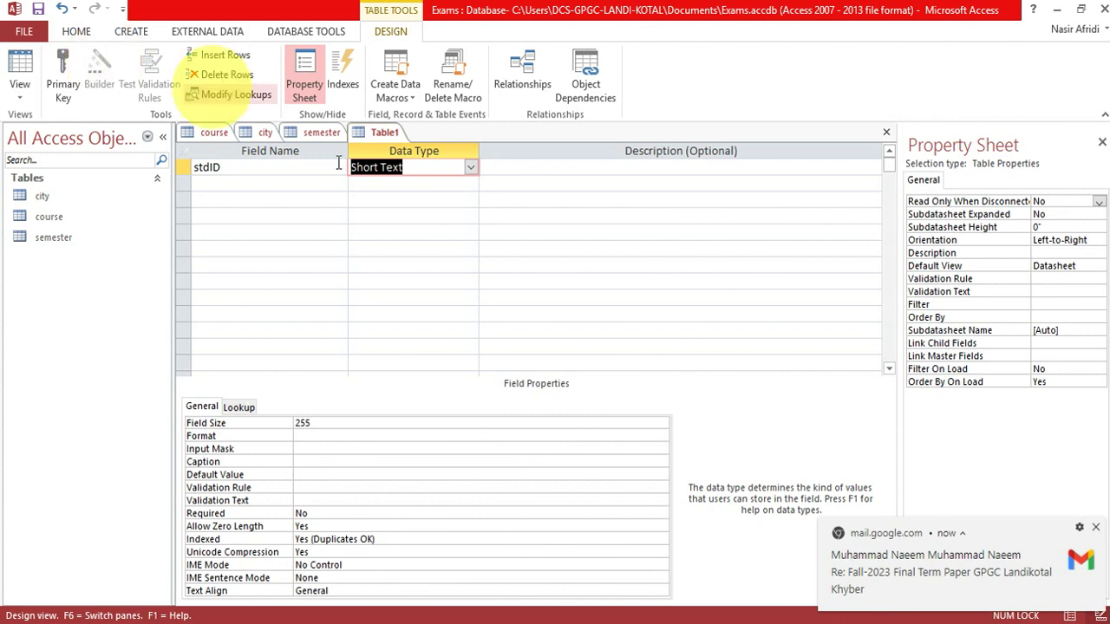
pyautogui.click(470, 168)
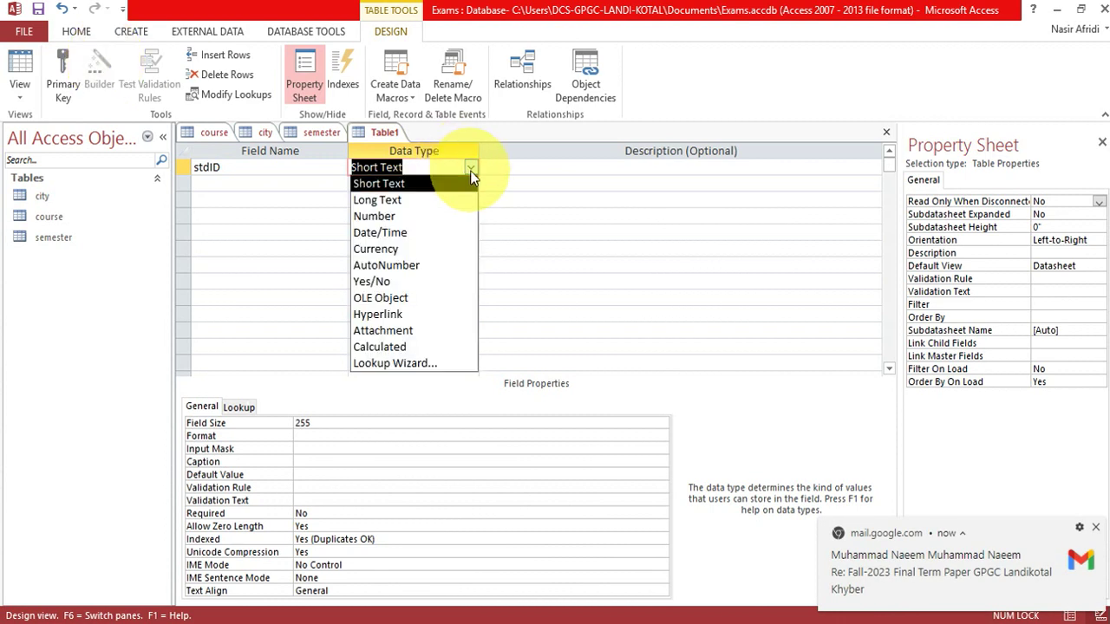
pyautogui.click(421, 262)
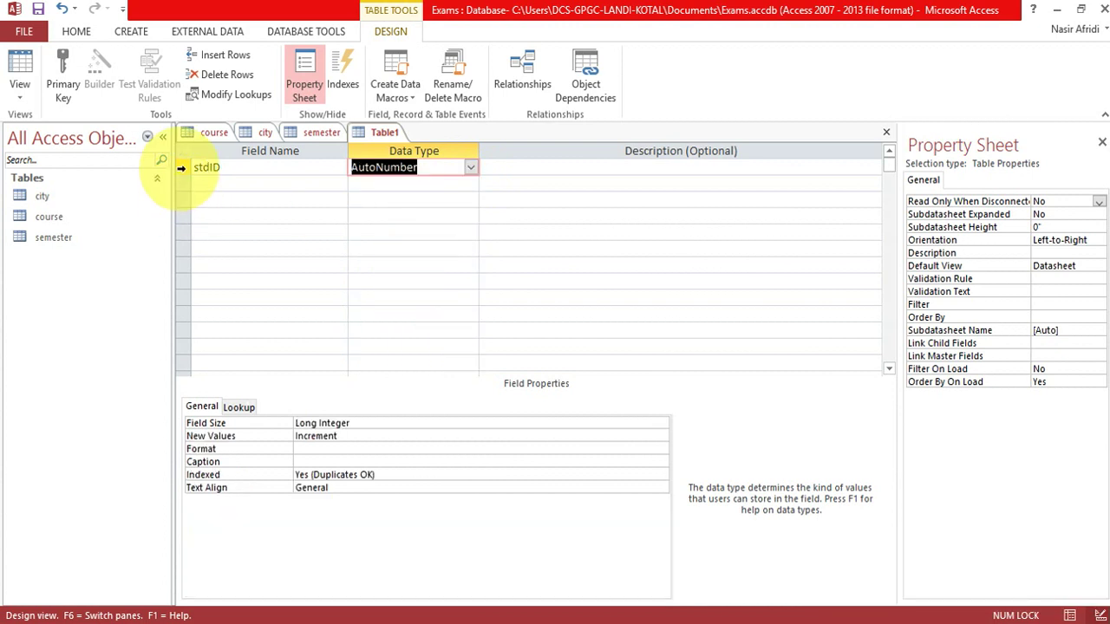
pyautogui.click(183, 171)
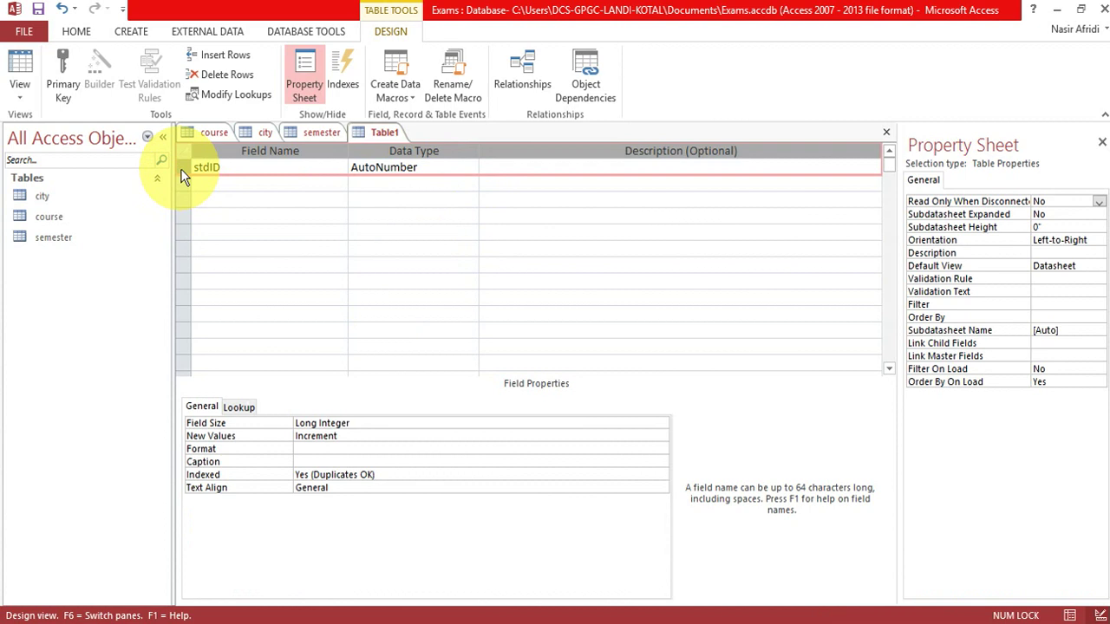
pyautogui.click(63, 68)
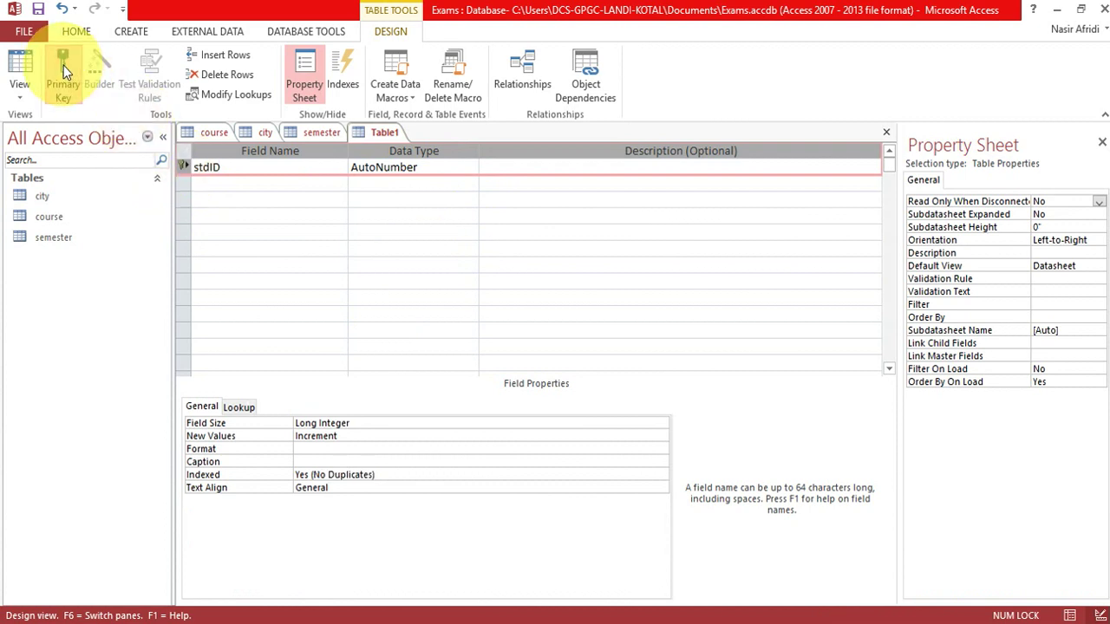
pyautogui.hotkey('ctrl', 's')
pyautogui.write('student')
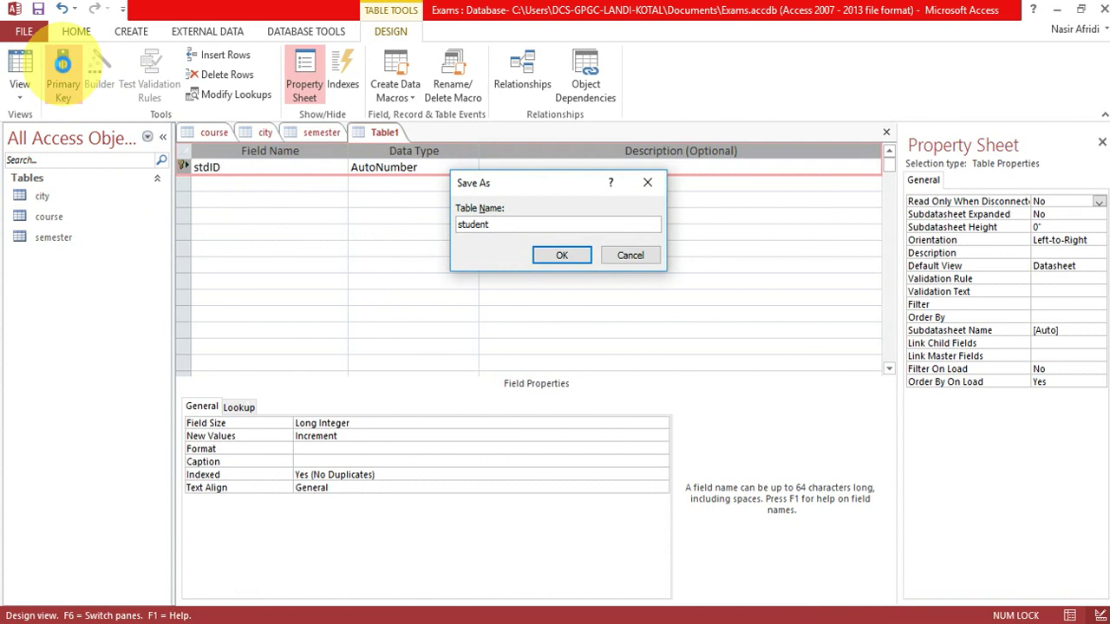
pyautogui.press('Return')
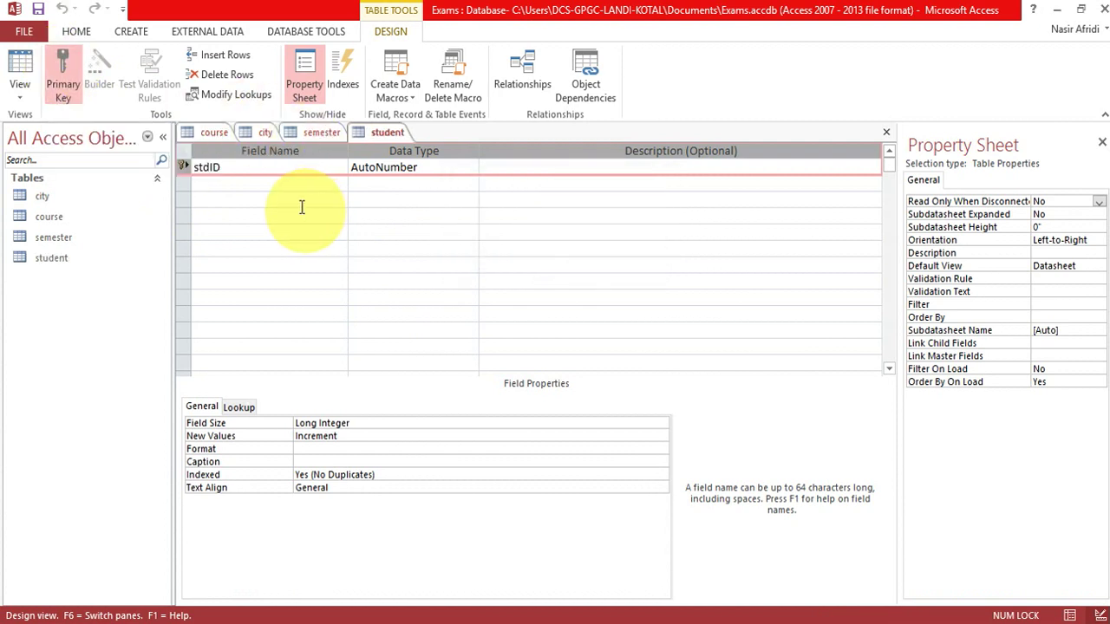
# Add a Short Text field stdName with Required set to Yes.
pyautogui.click(281, 183)
pyautogui.write('stdNam')
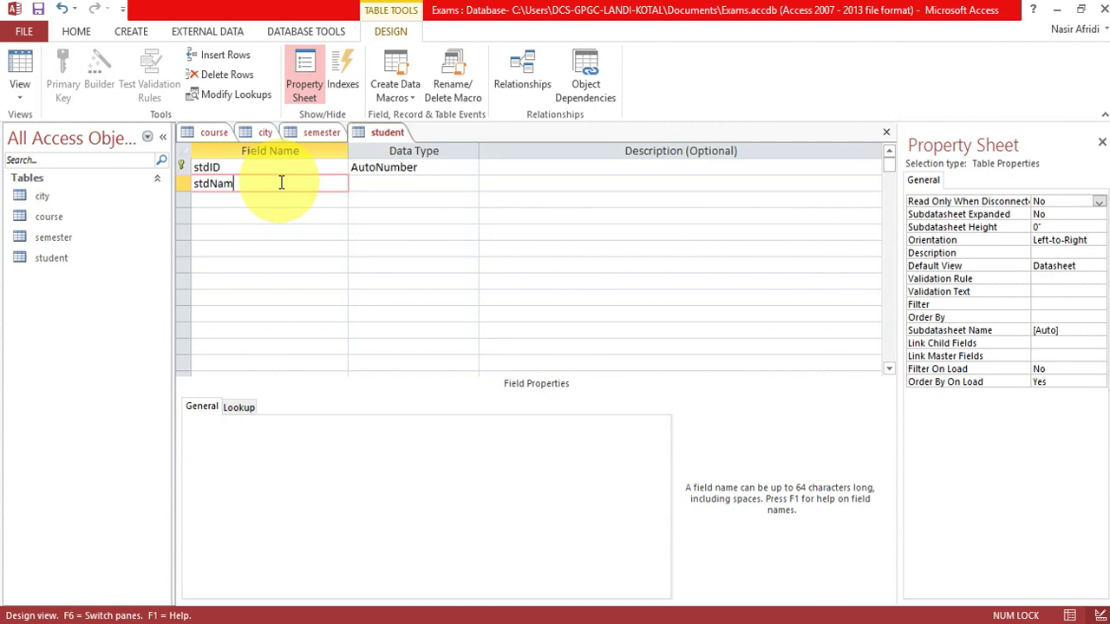
pyautogui.write('e')
pyautogui.press('Tab')
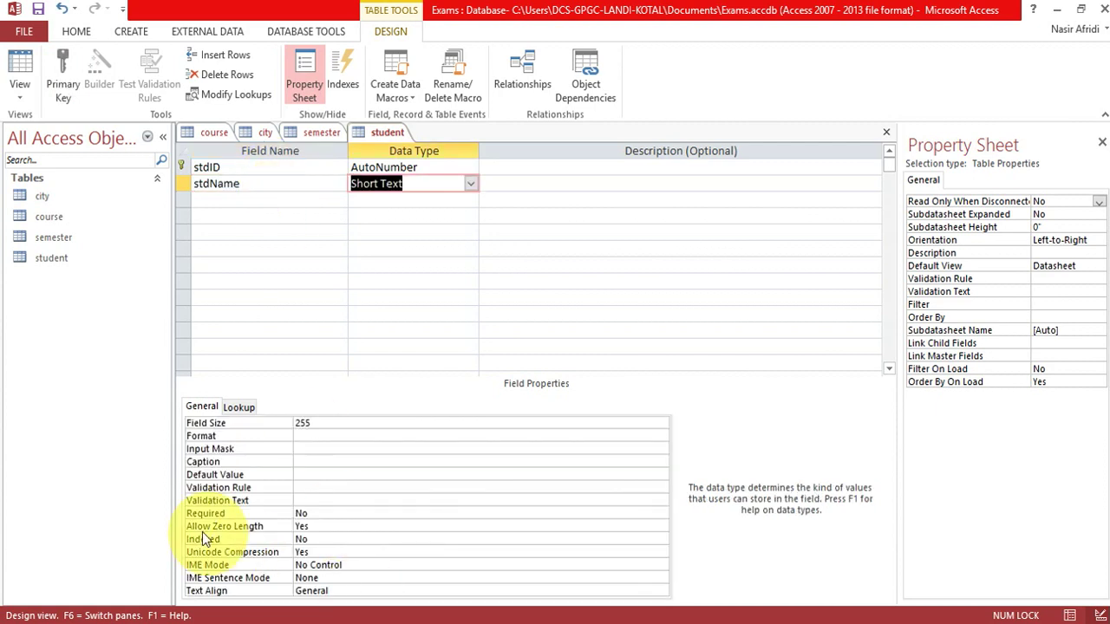
pyautogui.click(331, 513)
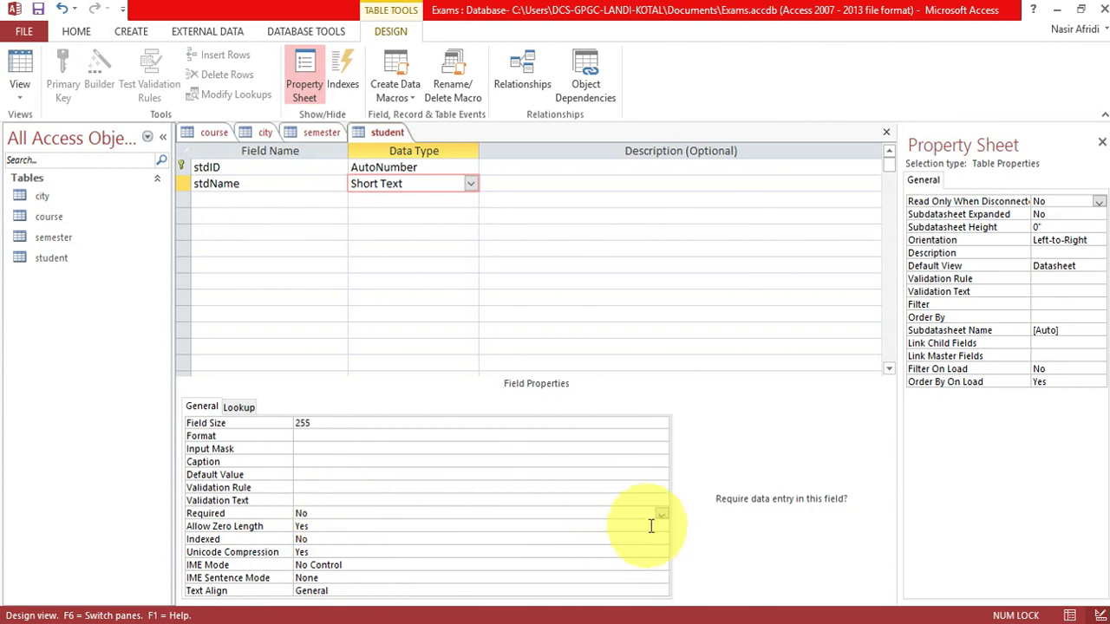
pyautogui.click(662, 515)
pyautogui.click(633, 525)
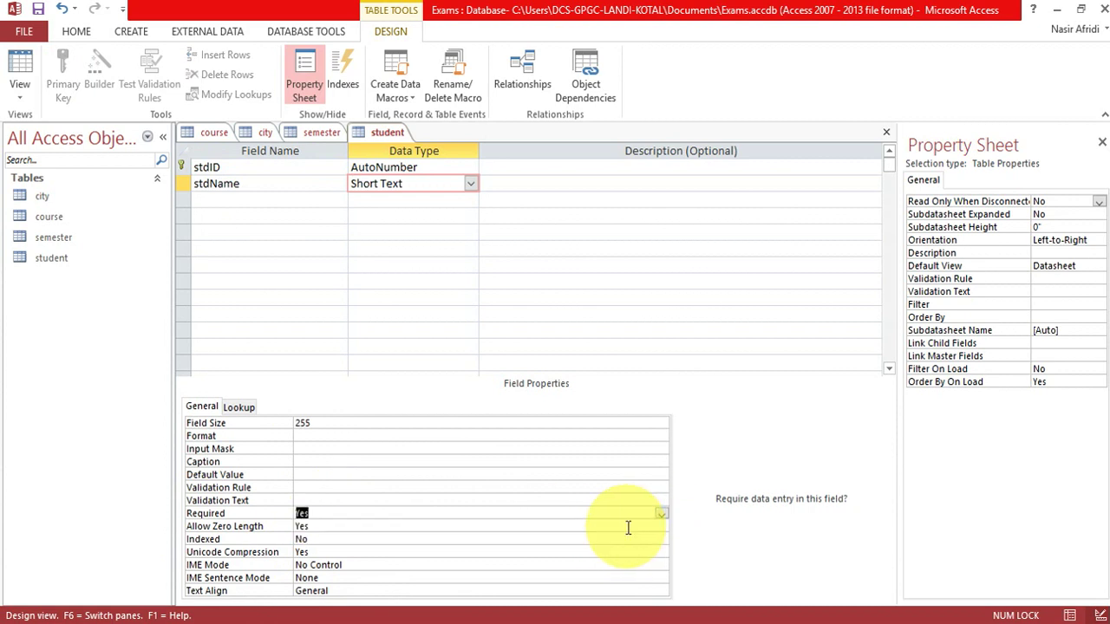
# Add a required Short Text field fatherName, then enter gender as the next field.
pyautogui.click(236, 201)
pyautogui.write('fatherName')
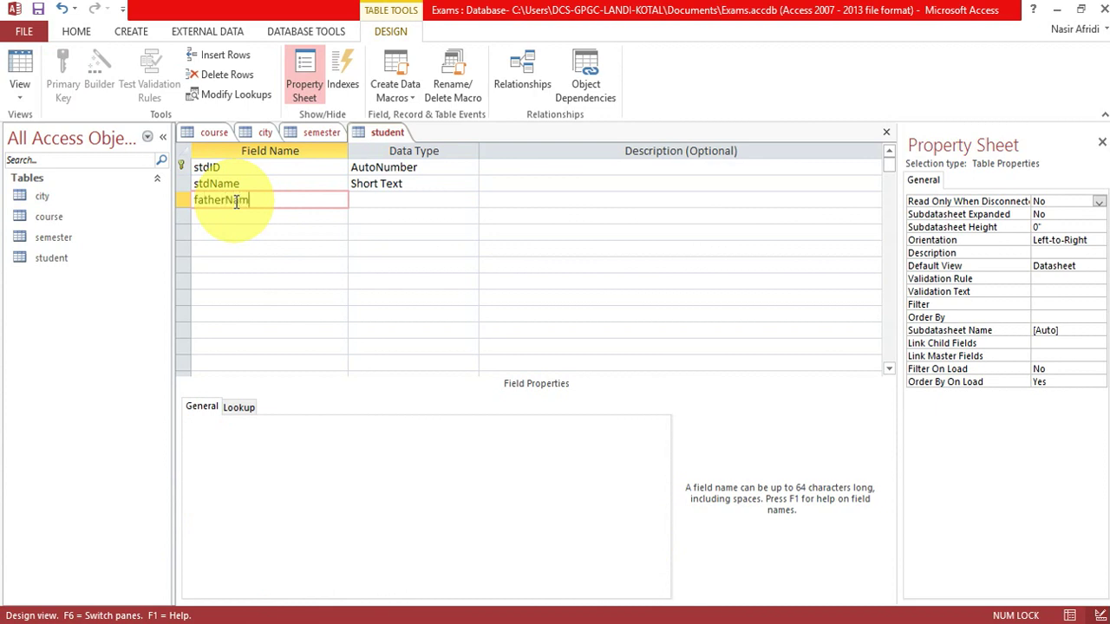
pyautogui.press('Tab')
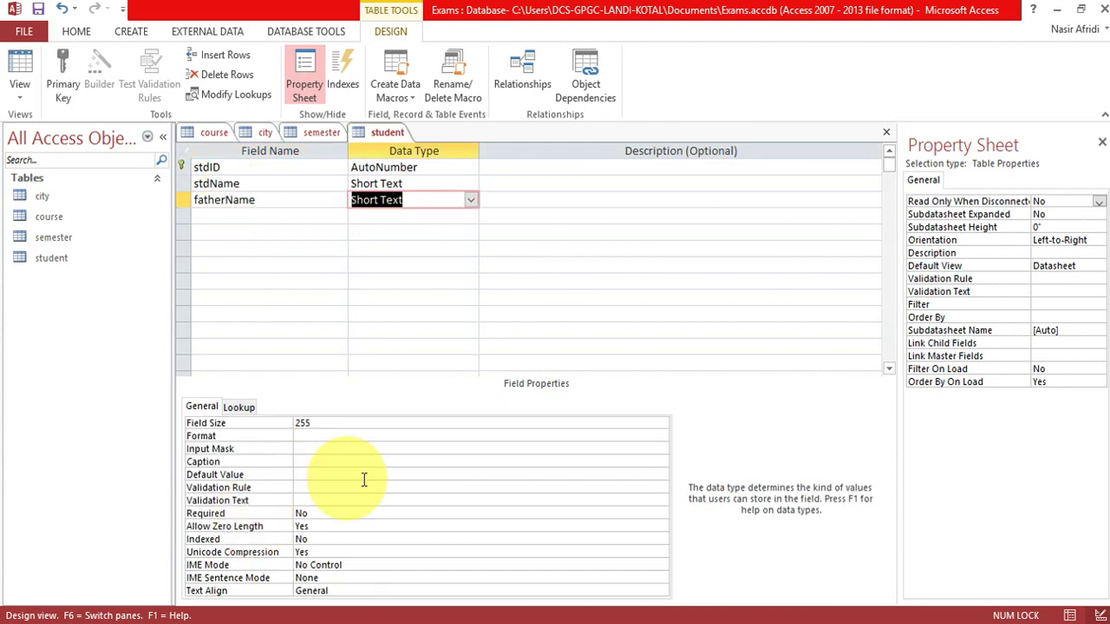
pyautogui.click(436, 512)
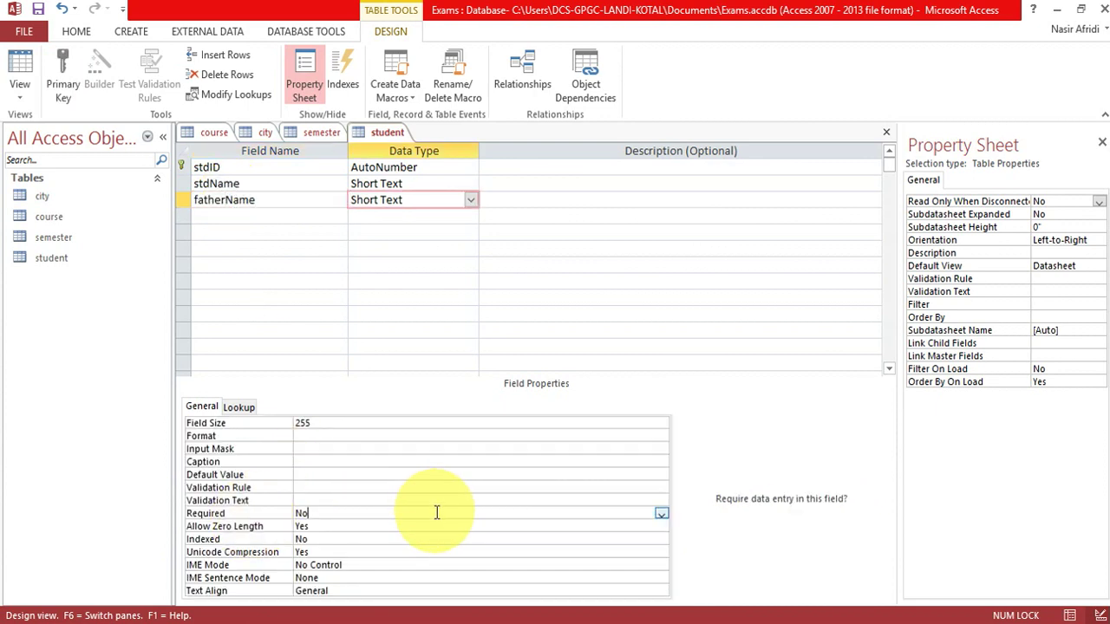
pyautogui.click(662, 514)
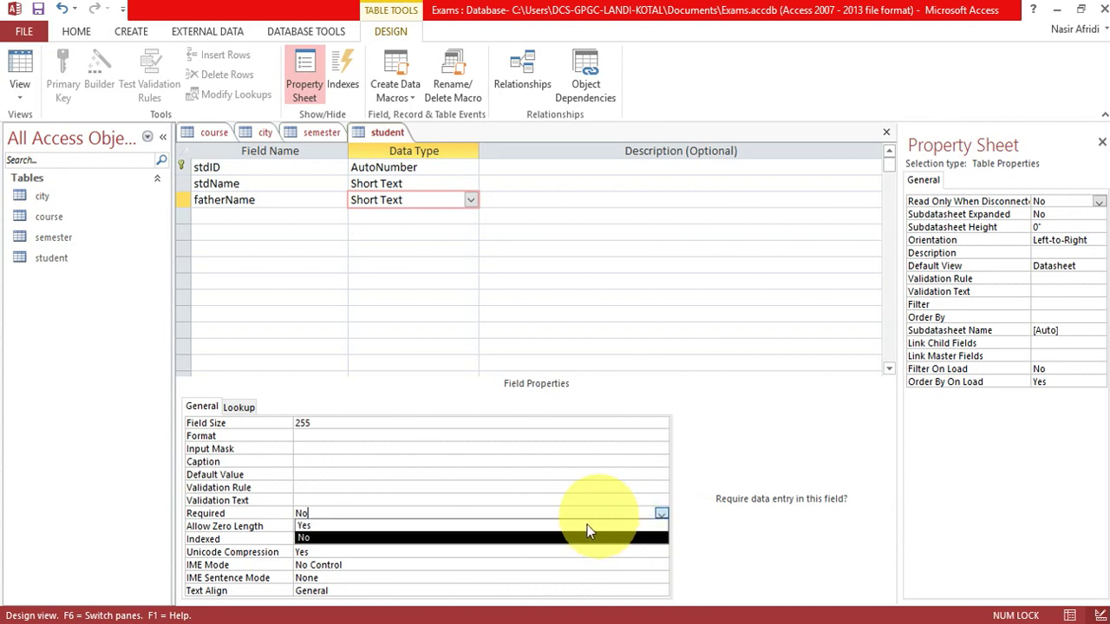
pyautogui.click(534, 525)
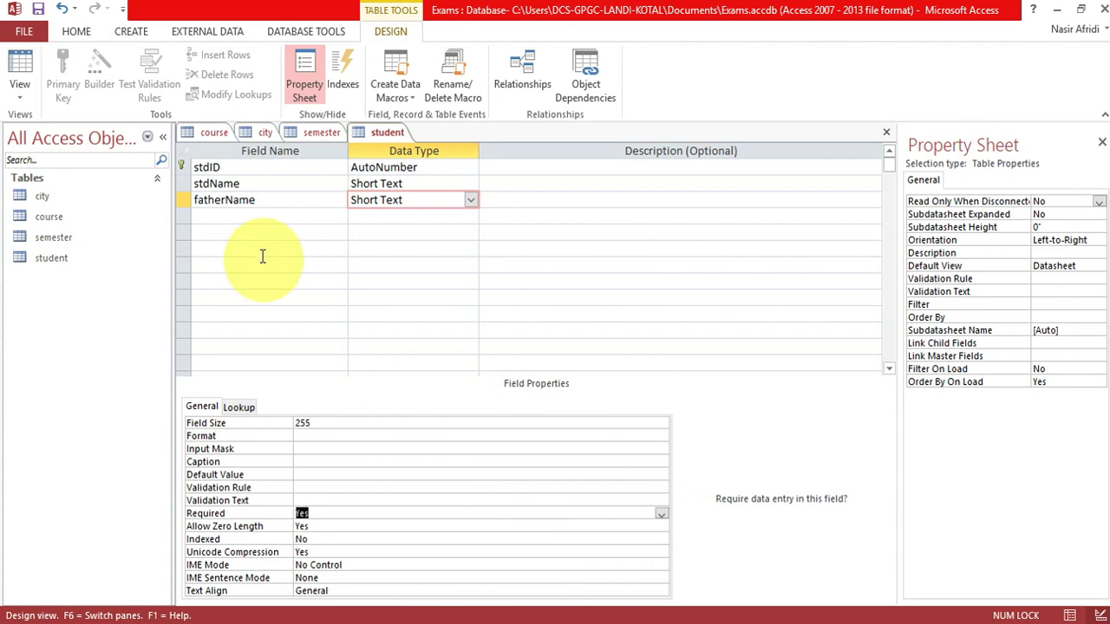
pyautogui.click(248, 219)
pyautogui.write('gender')
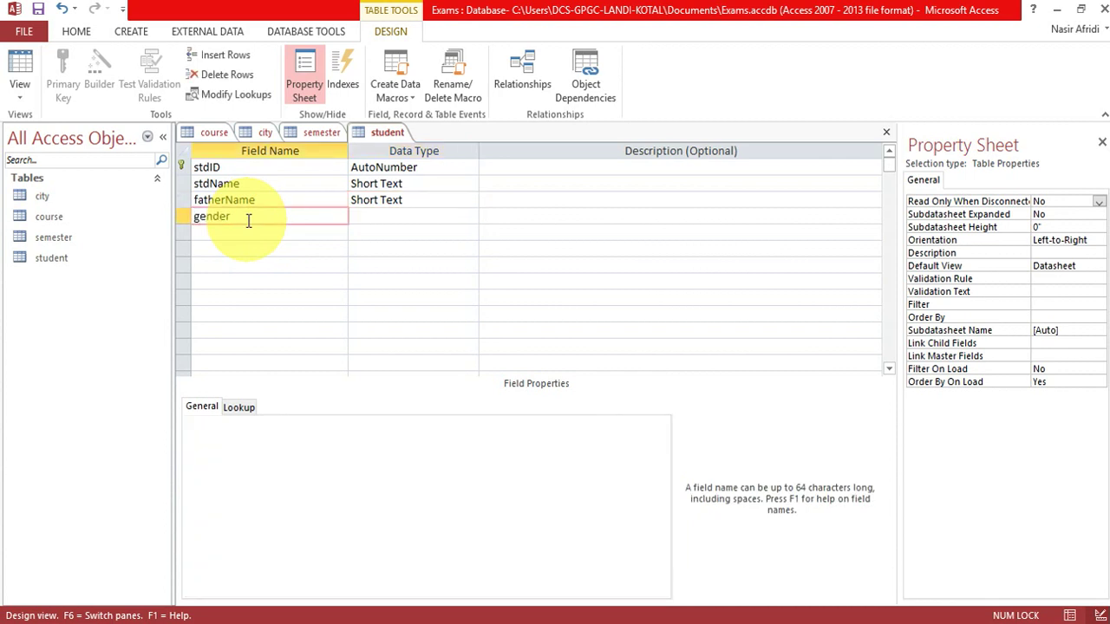
pyautogui.press('Tab')
# Start a Lookup Wizard for gender with typed-in values male, female and other.
pyautogui.click(472, 217)
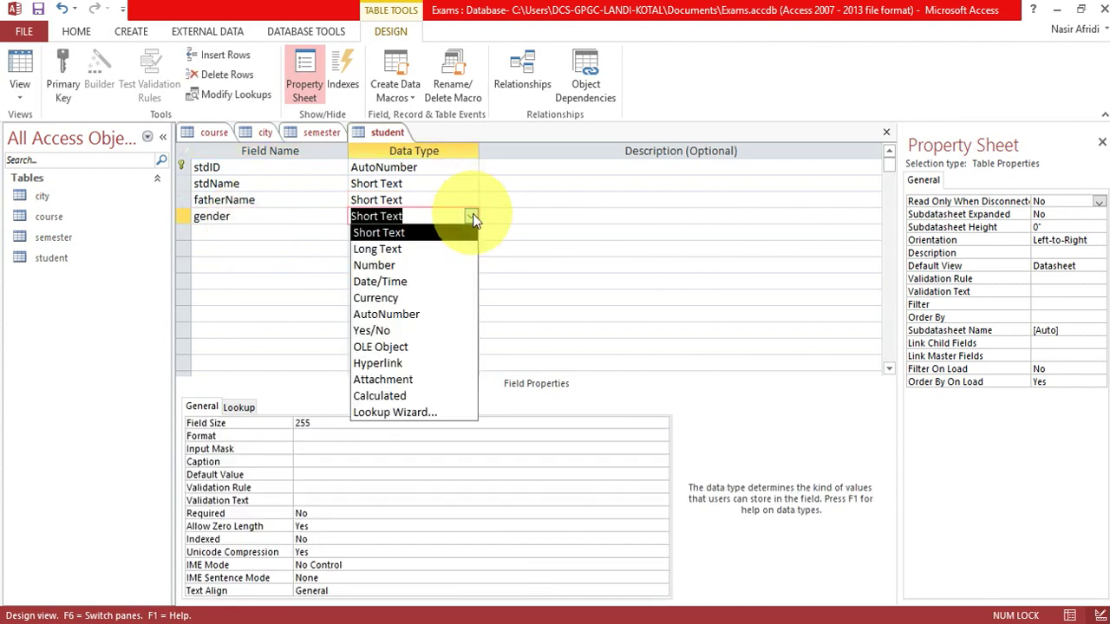
pyautogui.click(412, 414)
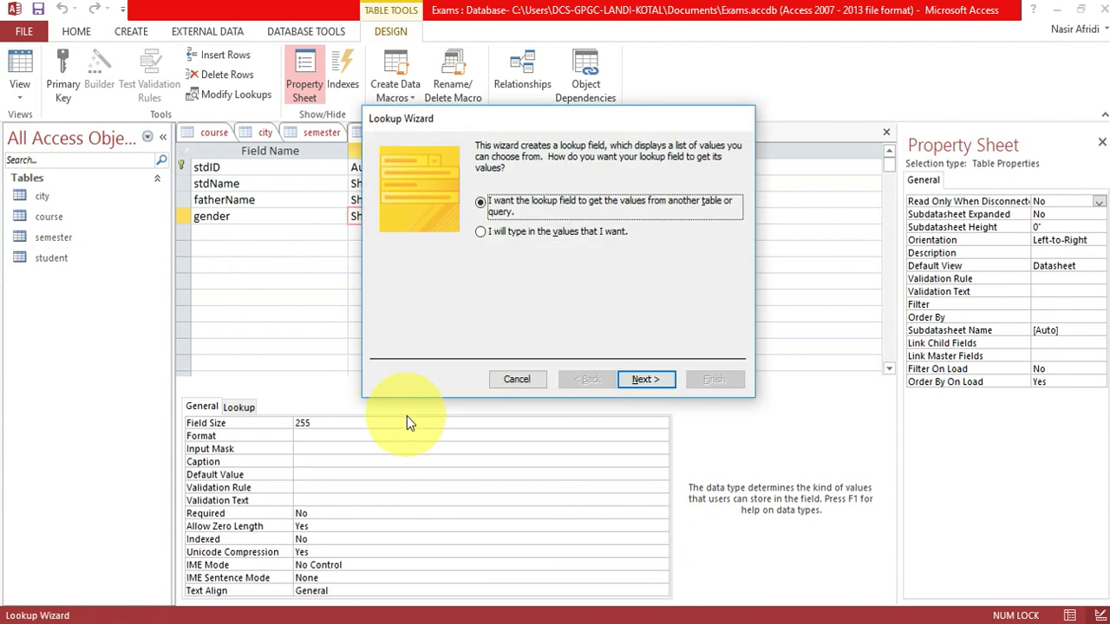
pyautogui.click(581, 231)
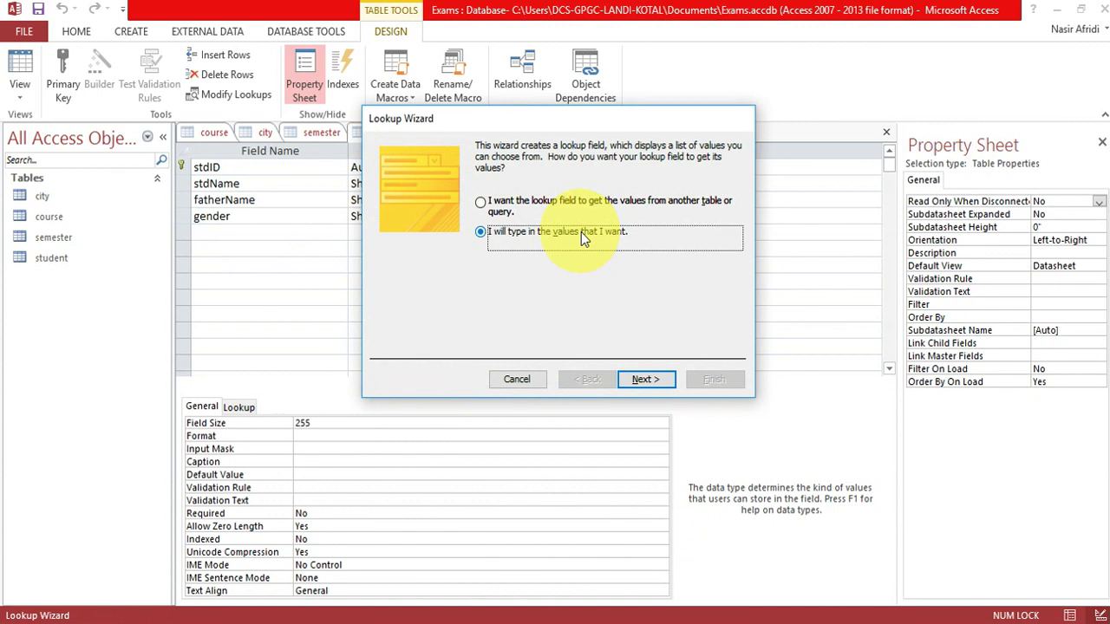
pyautogui.click(646, 381)
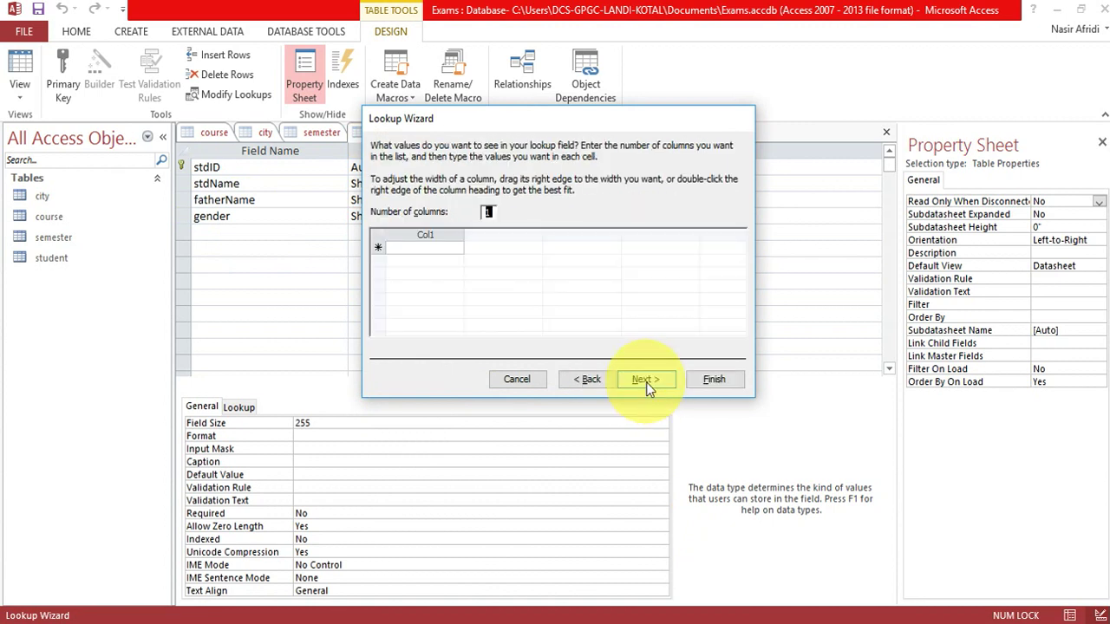
pyautogui.click(438, 248)
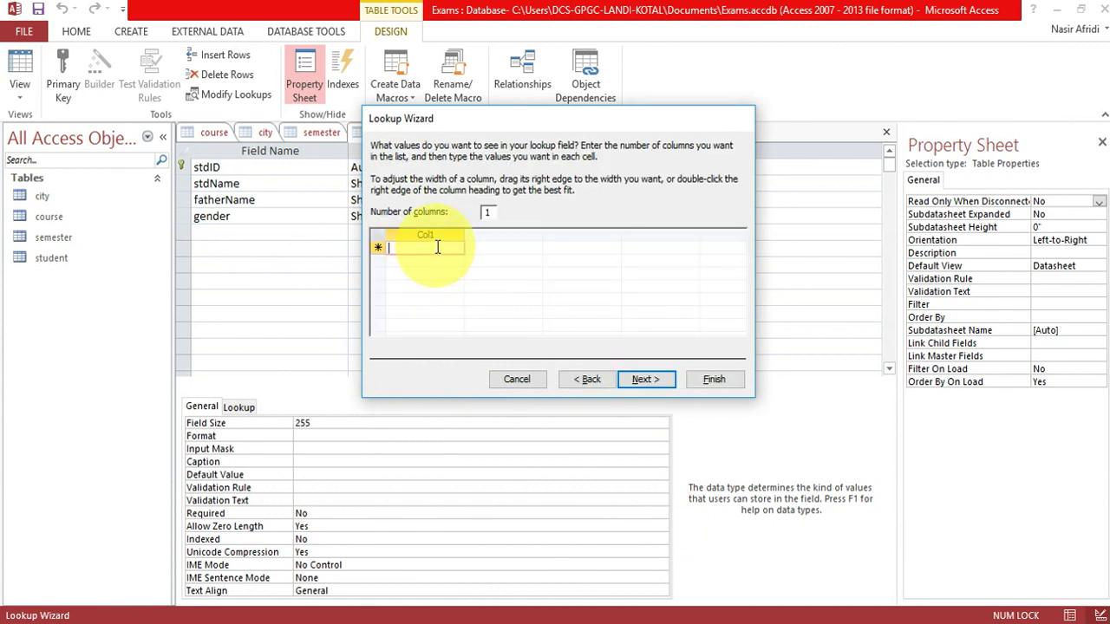
pyautogui.write('male')
pyautogui.press('Return')
pyautogui.write('female')
pyautogui.press('Return')
pyautogui.write('ote')
pyautogui.press('BackSpace')
pyautogui.write('her')
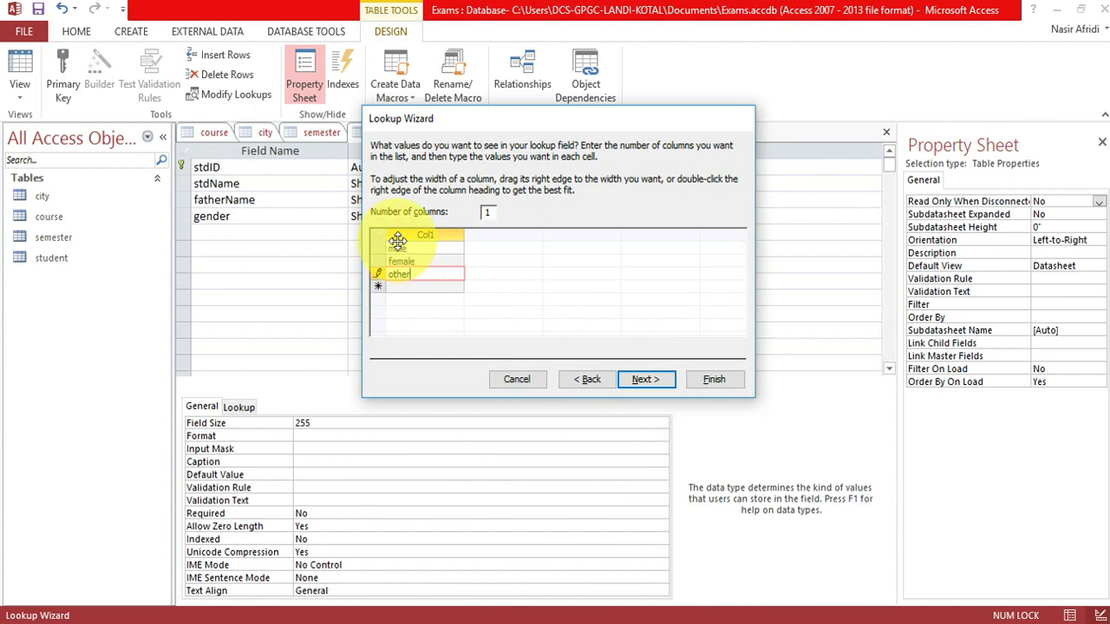
# Limit gender entries to the listed values and finish the lookup.
pyautogui.click(638, 374)
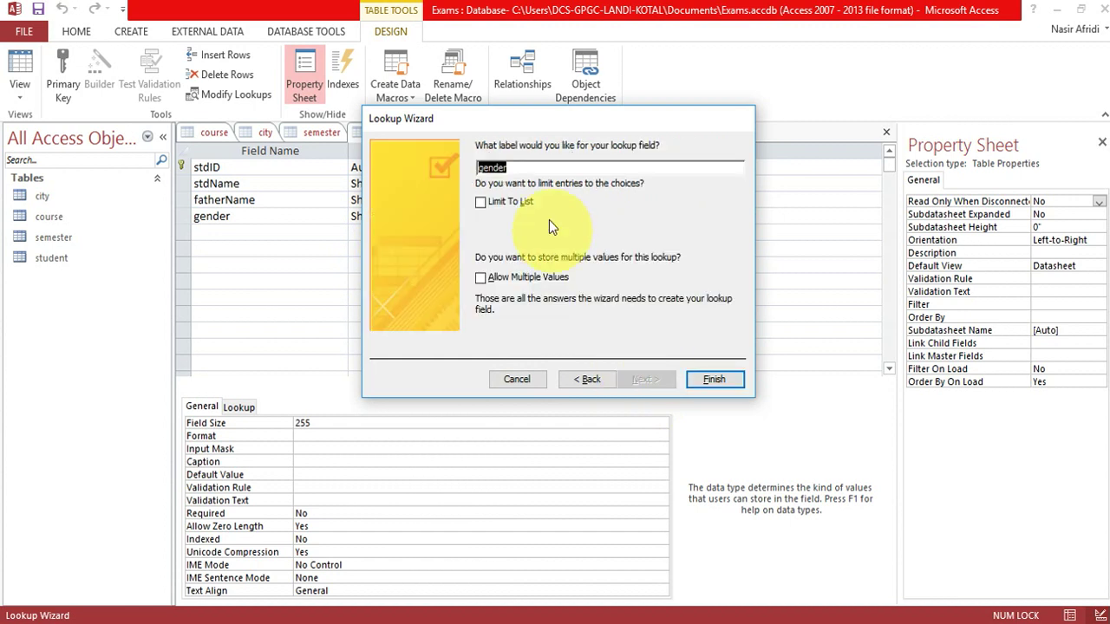
pyautogui.click(486, 199)
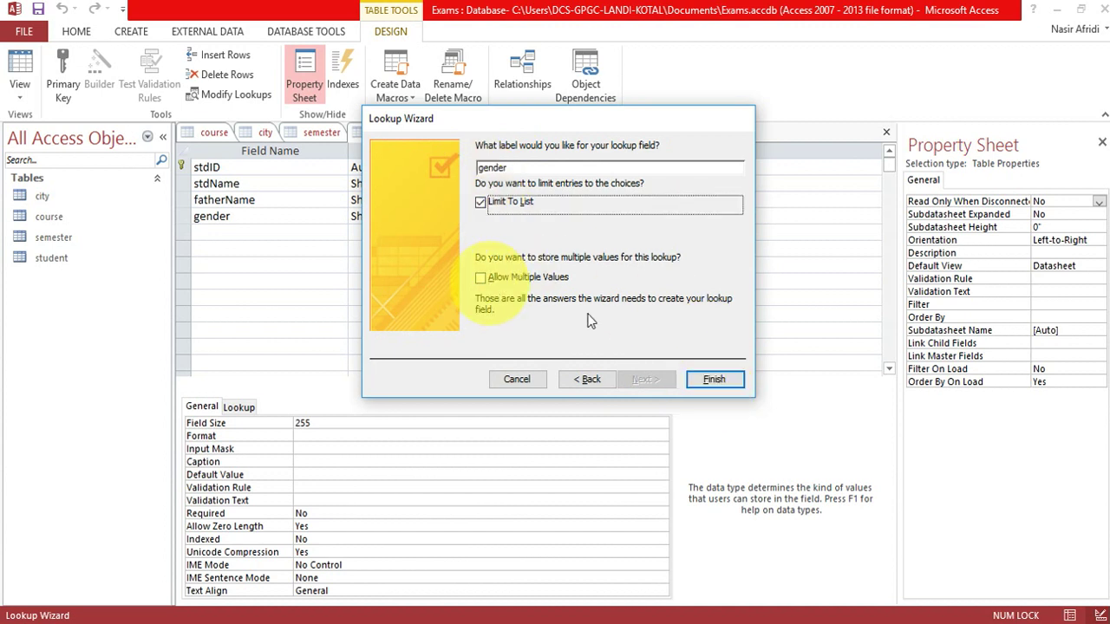
pyautogui.click(721, 388)
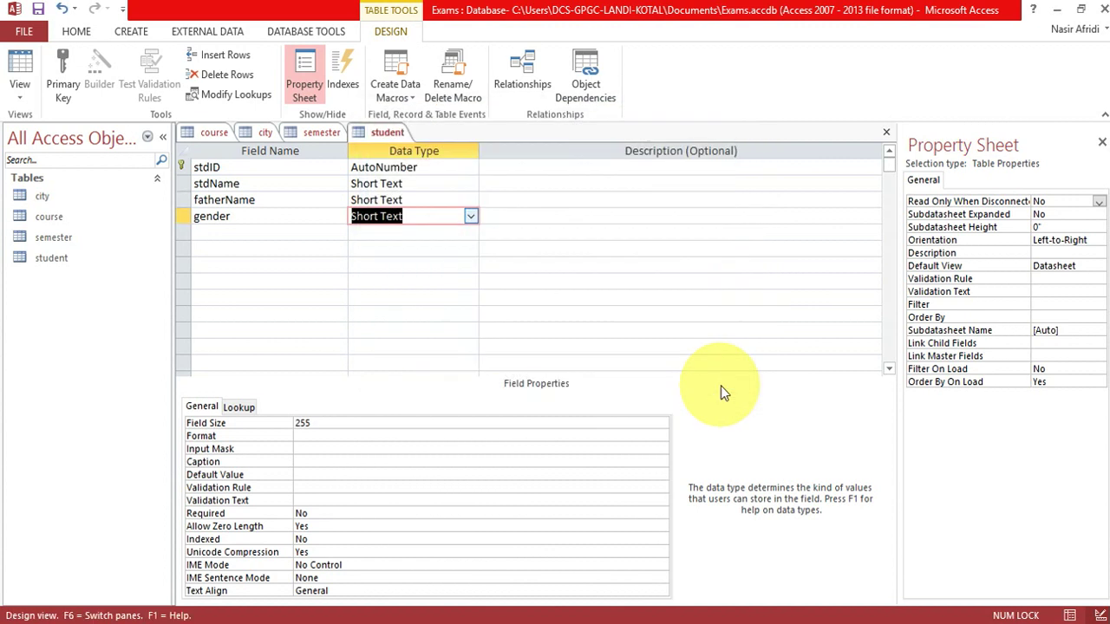
# Add course, semester and city fields, each with the Number data type.
pyautogui.click(230, 232)
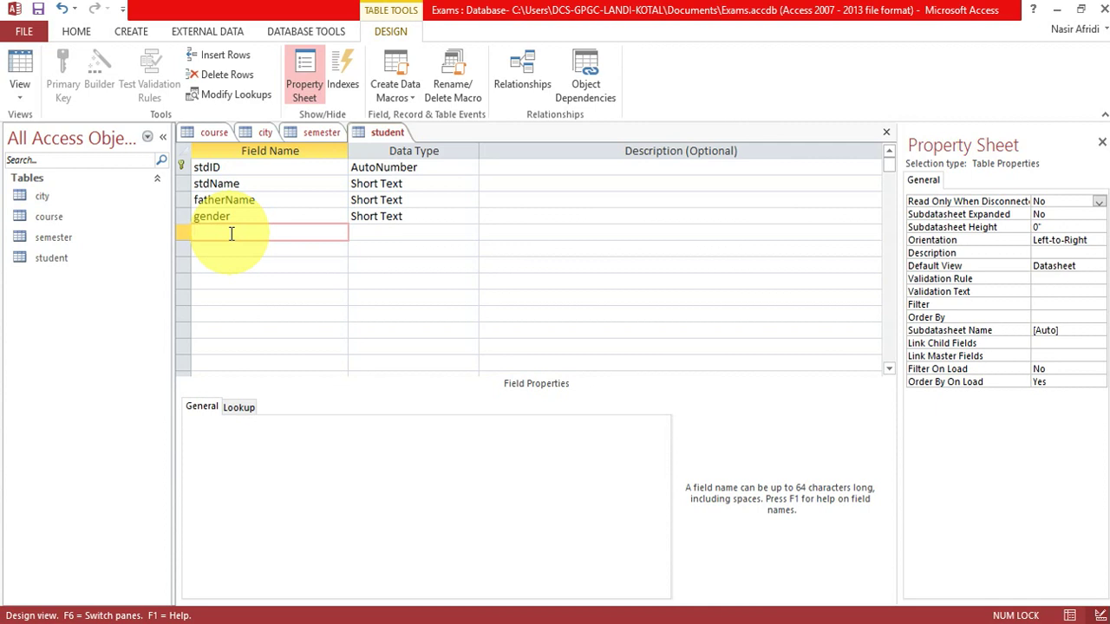
pyautogui.write('course')
pyautogui.press('Tab')
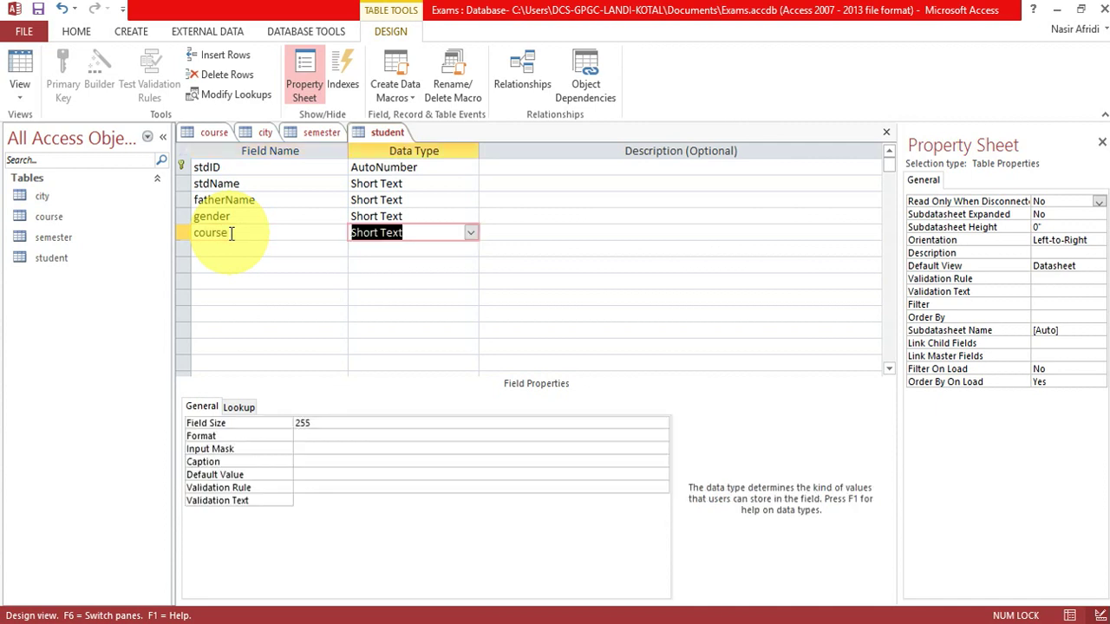
pyautogui.write('number')
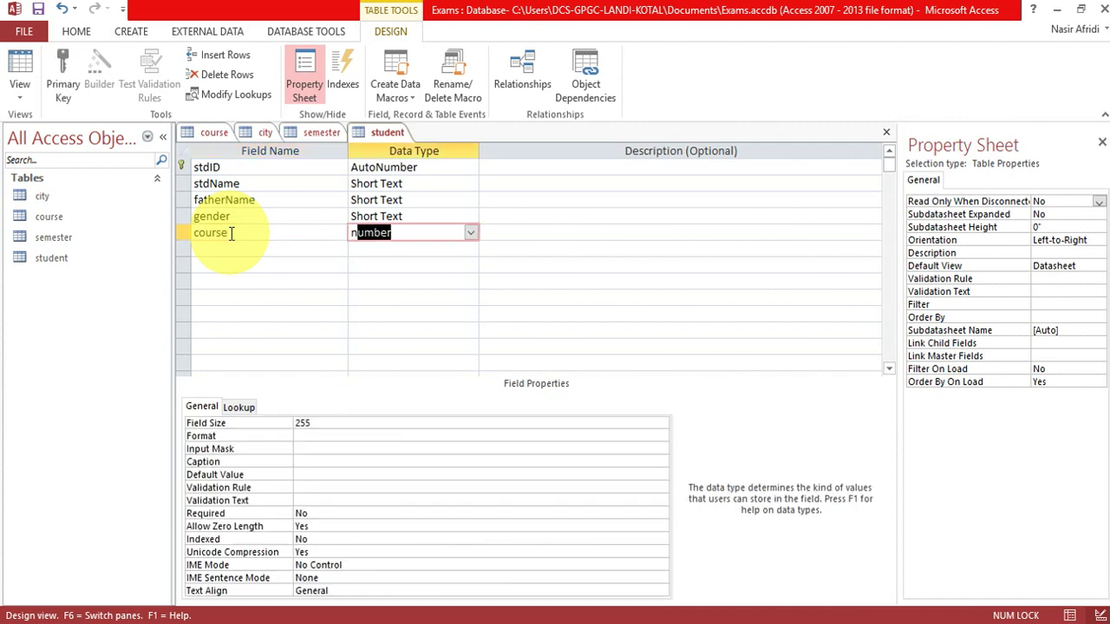
pyautogui.click(220, 247)
pyautogui.write('semester')
pyautogui.press('Tab')
pyautogui.write('n')
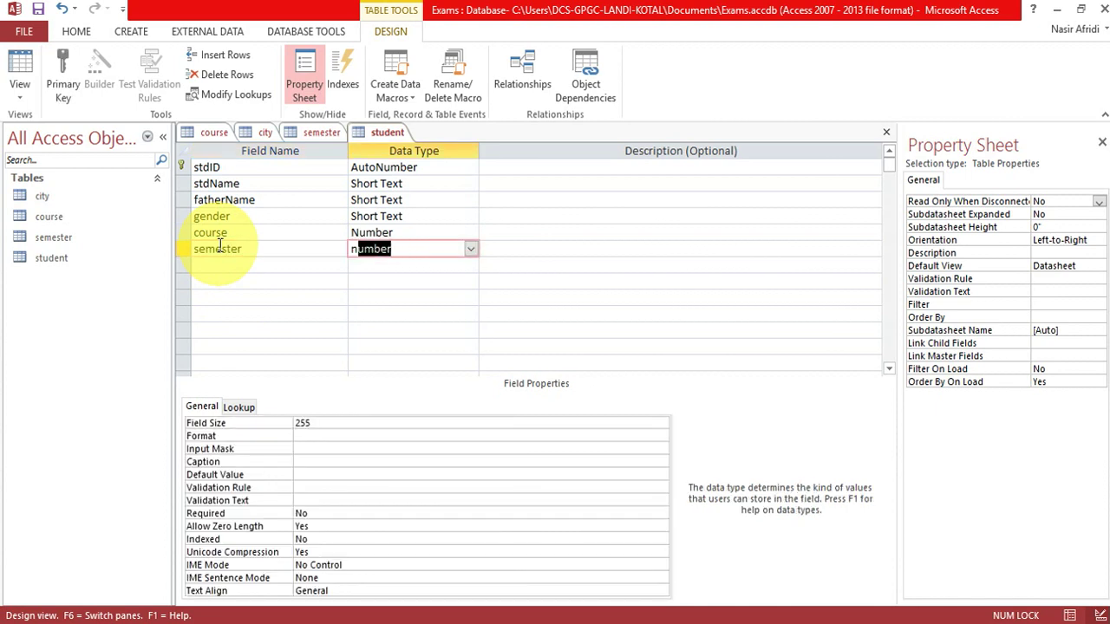
pyautogui.click(228, 271)
pyautogui.write('city')
pyautogui.press('Tab')
pyautogui.write('nu')
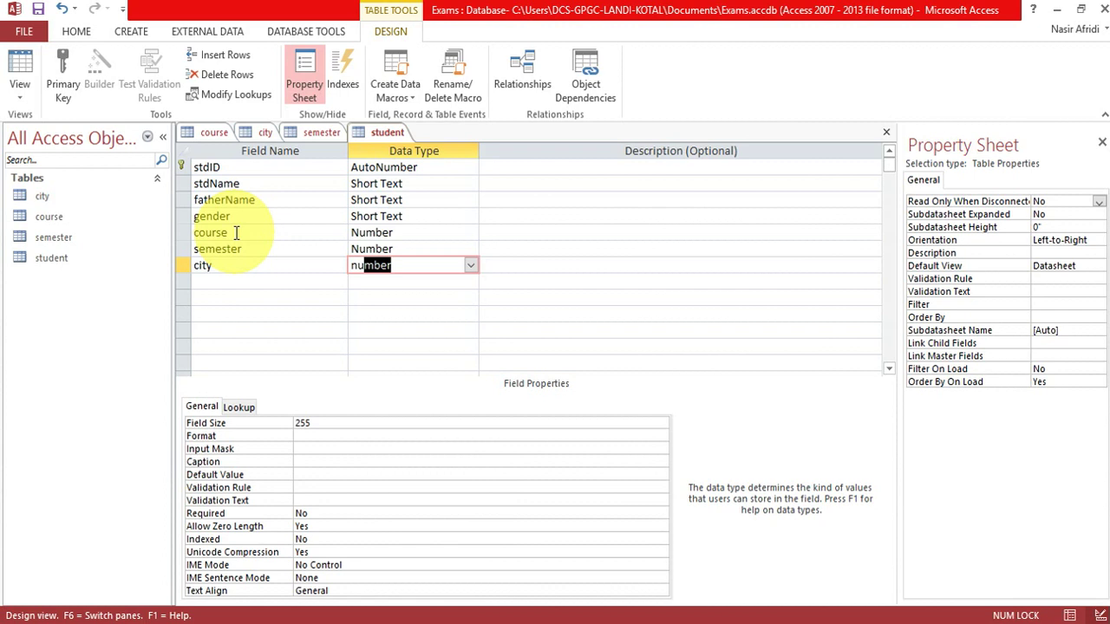
pyautogui.click(216, 134)
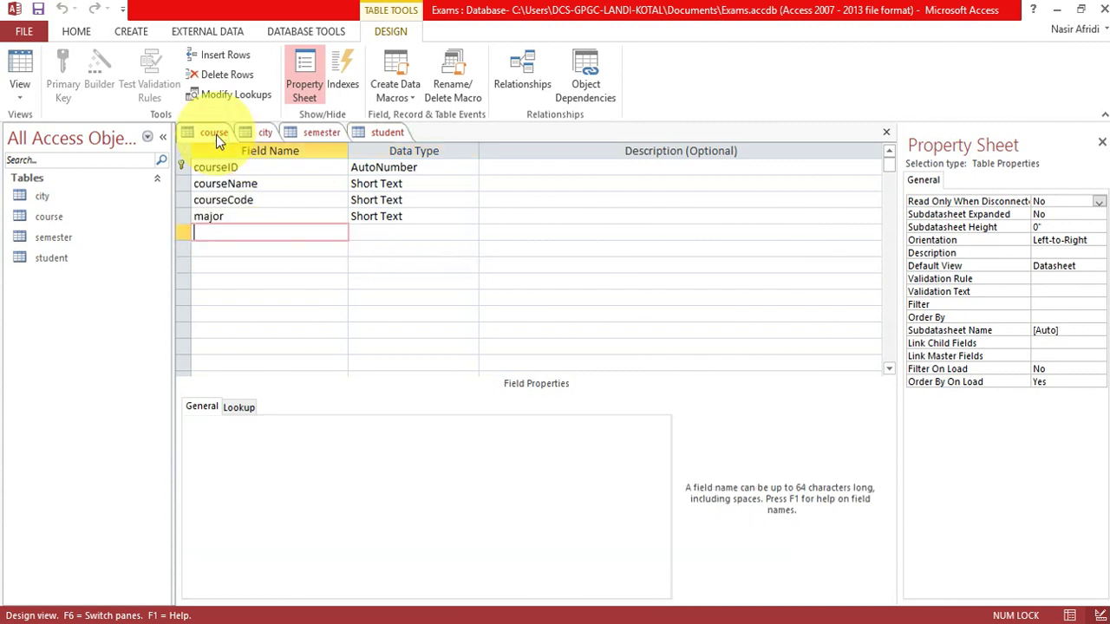
pyautogui.click(266, 133)
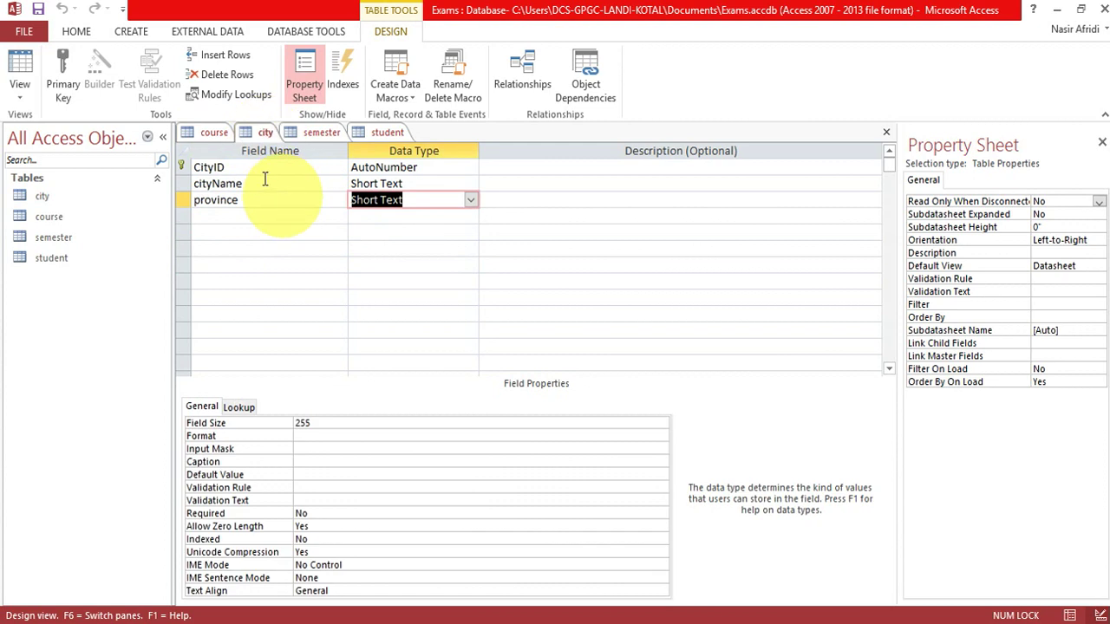
pyautogui.click(386, 132)
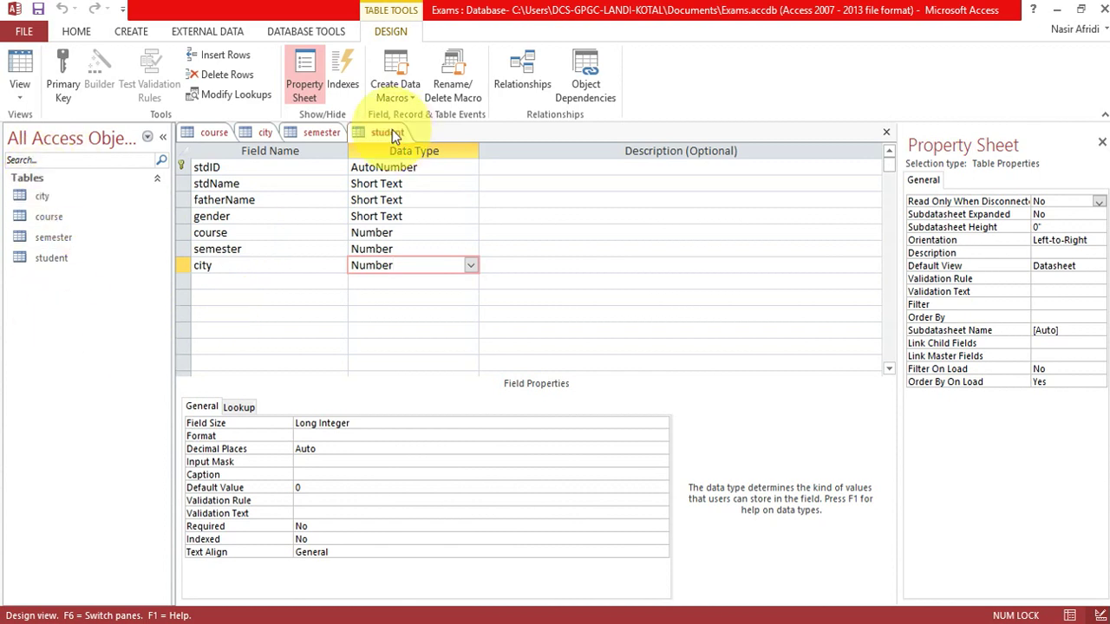
pyautogui.click(225, 234)
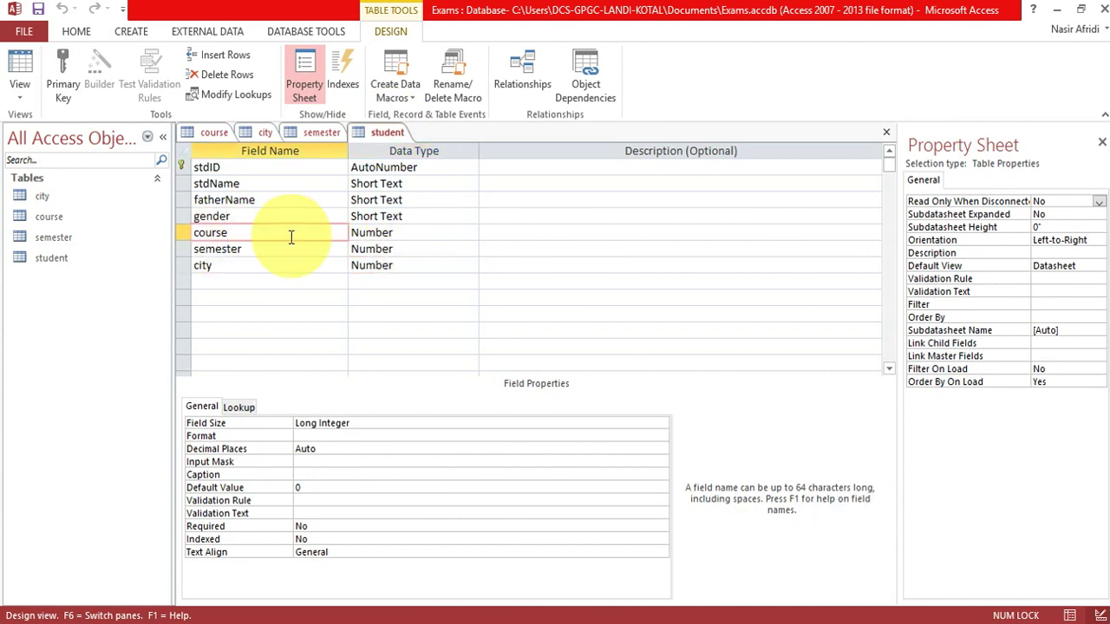
pyautogui.click(251, 251)
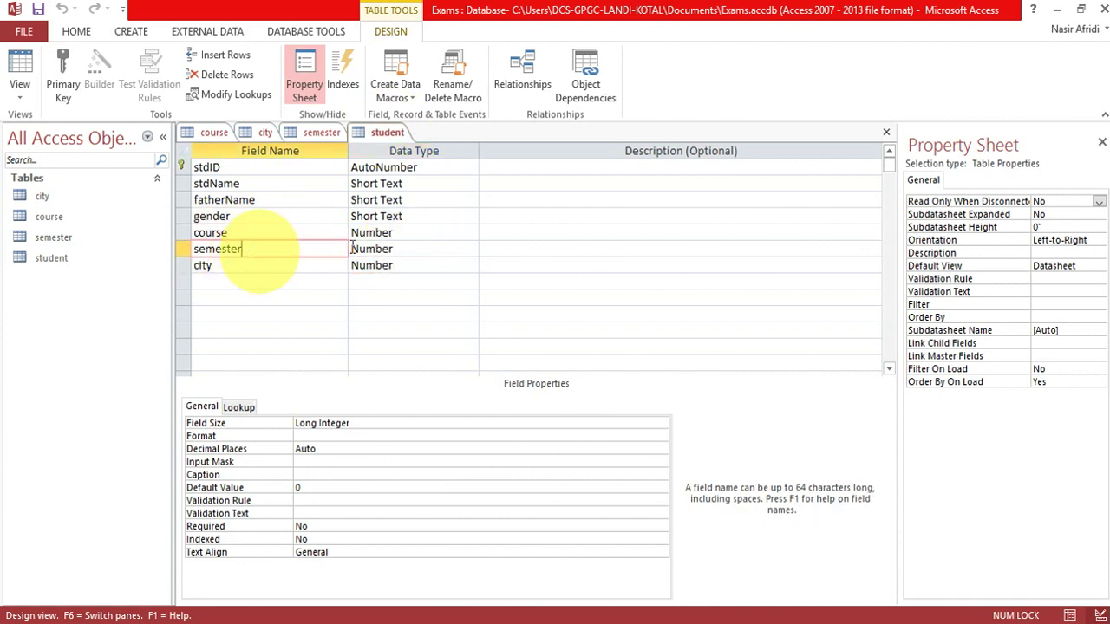
pyautogui.click(249, 265)
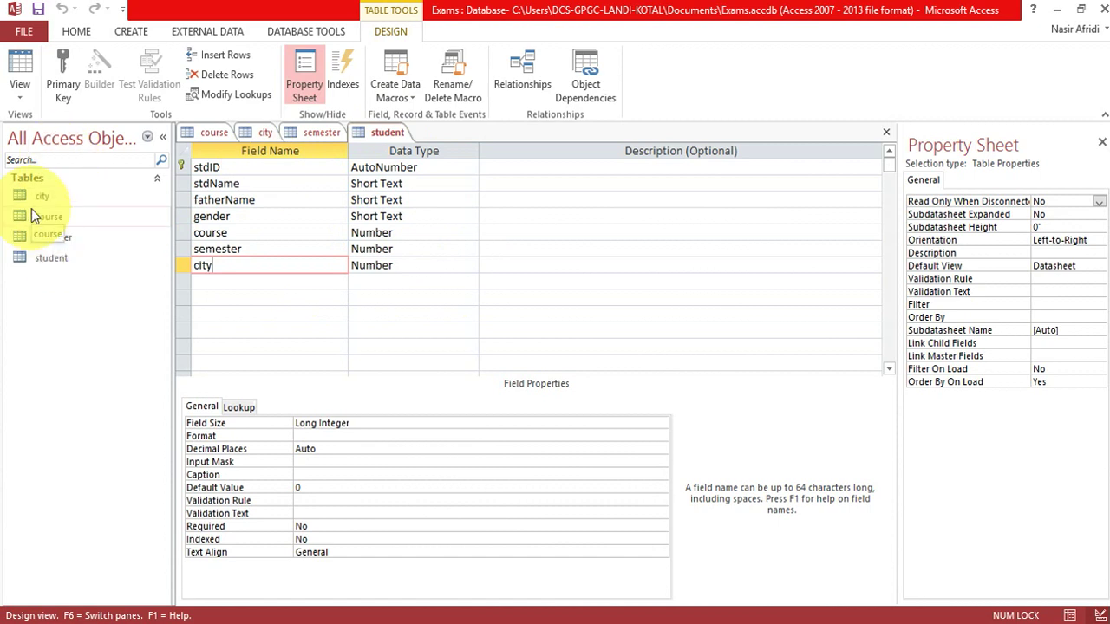
# Close all open tables and bring up the Database Tools ribbon.
pyautogui.rightClick(382, 133)
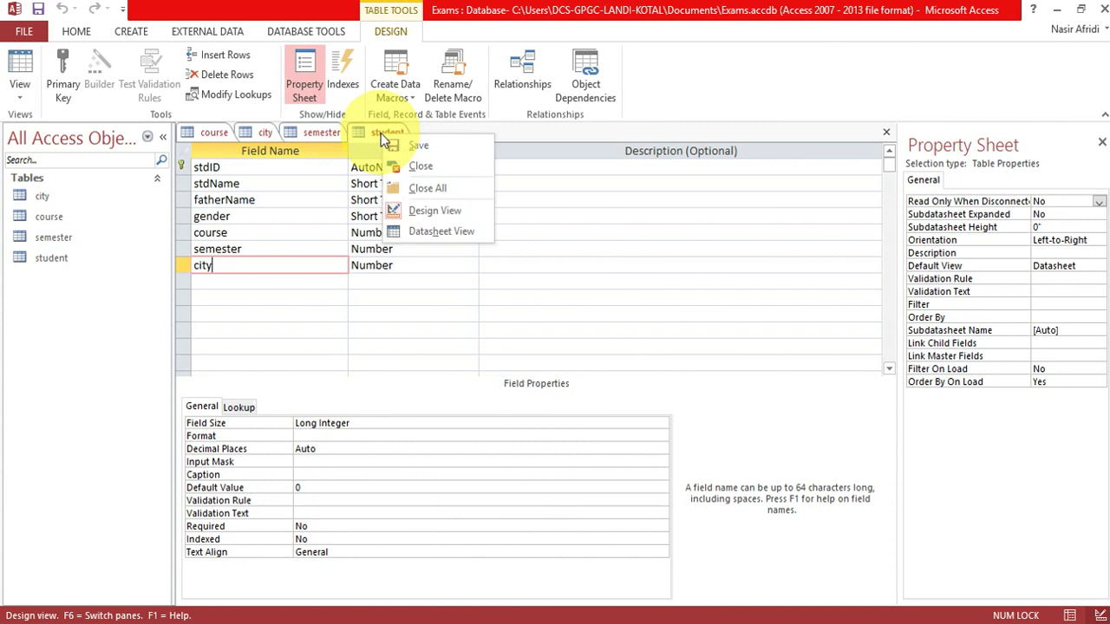
pyautogui.click(433, 192)
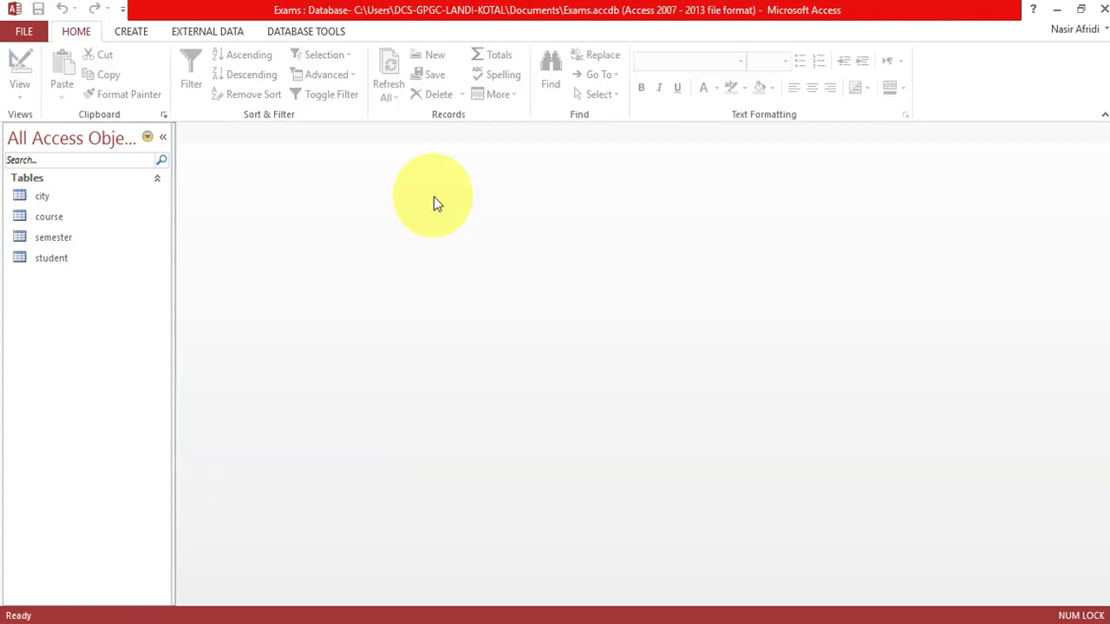
pyautogui.click(298, 35)
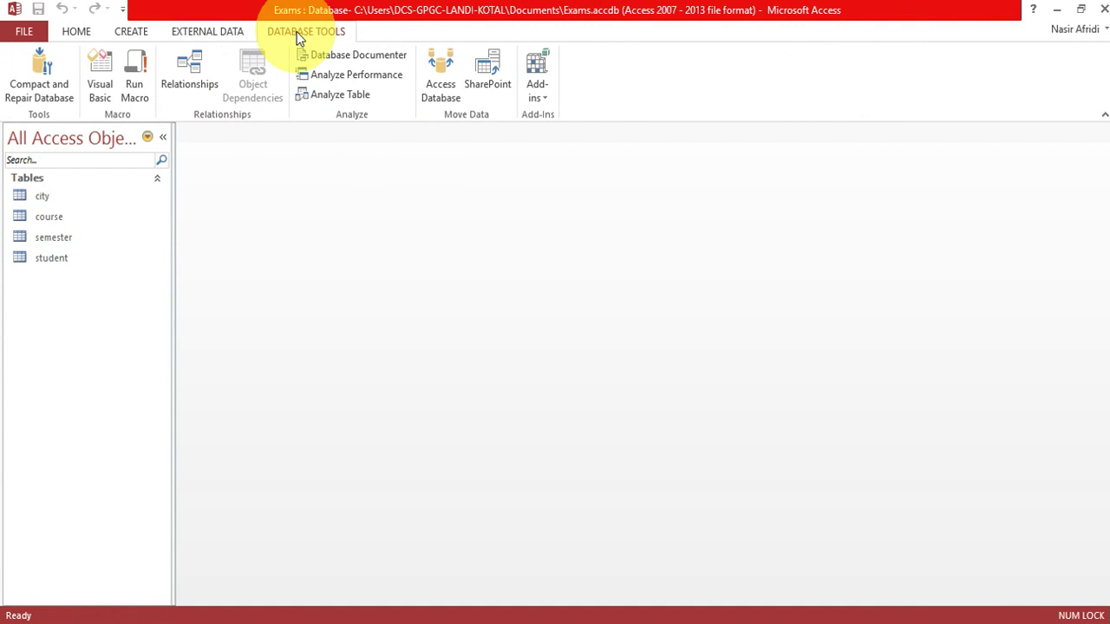
# Open Relationships and add the city, course, semester and student tables to the diagram.
pyautogui.click(187, 75)
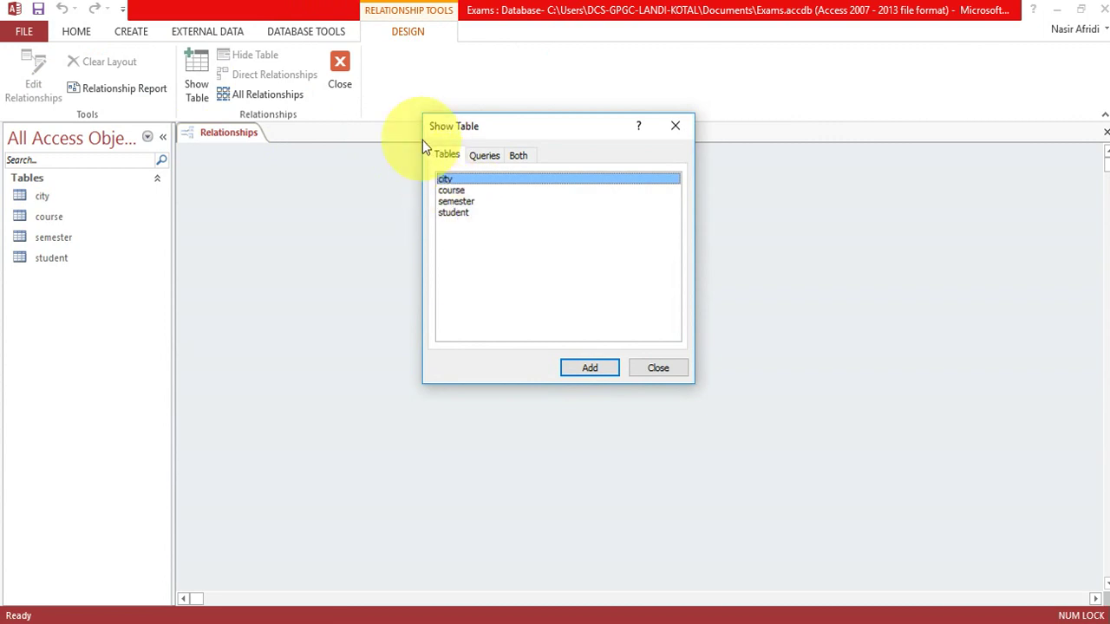
pyautogui.click(481, 158)
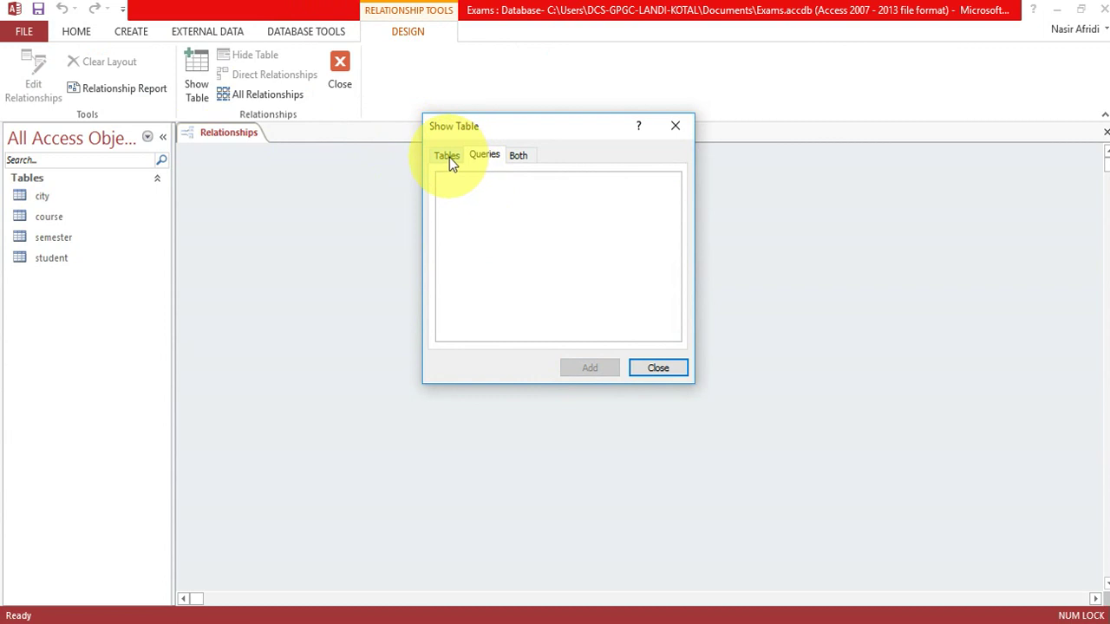
pyautogui.click(447, 156)
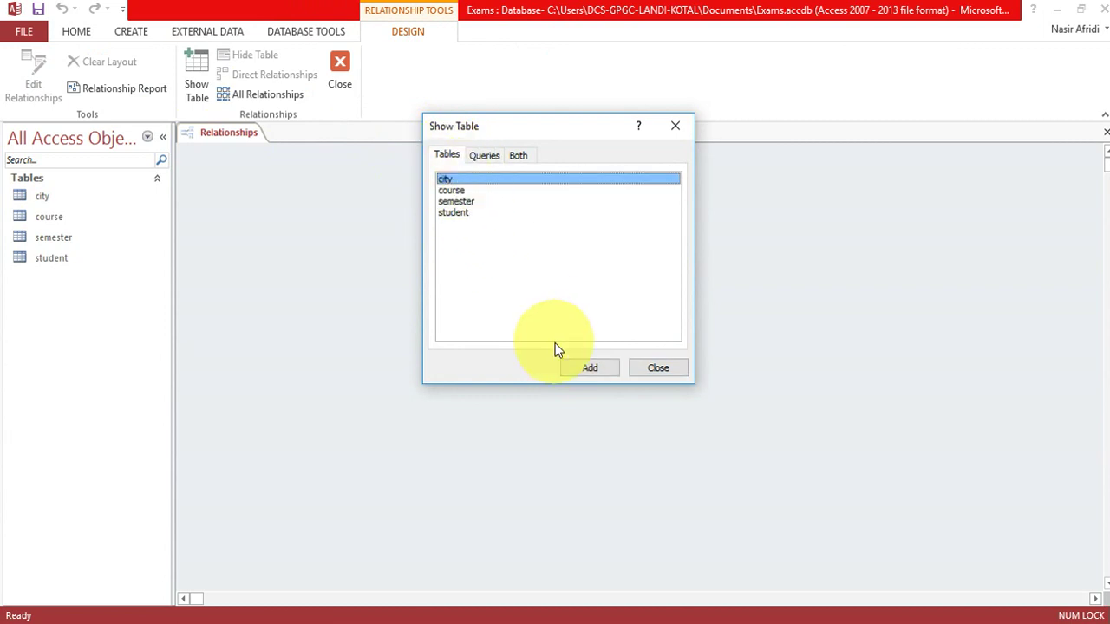
pyautogui.click(587, 368)
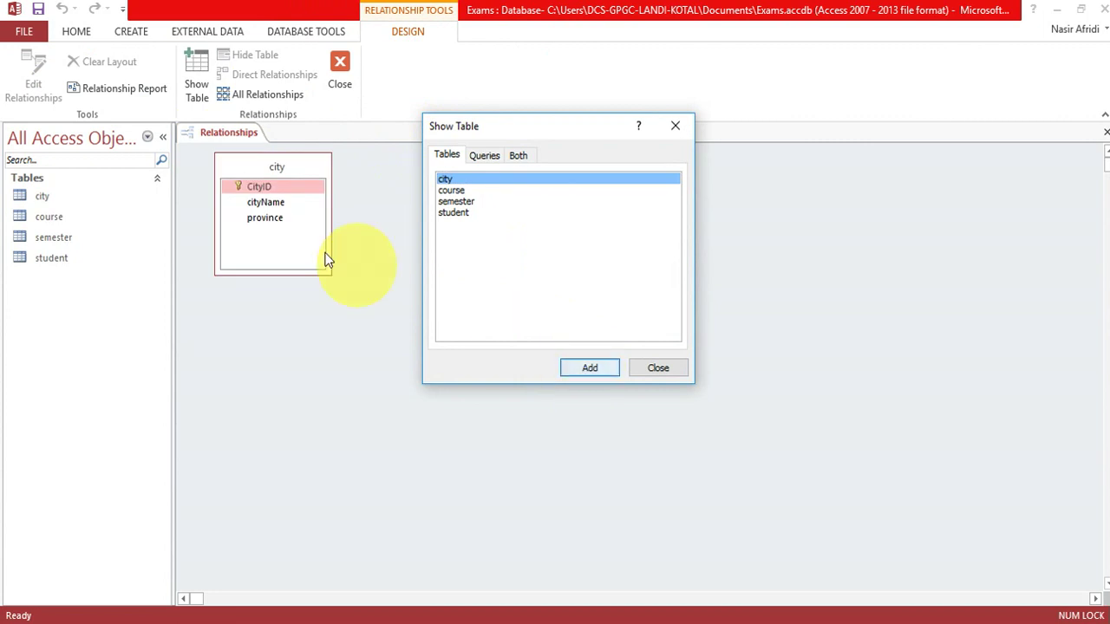
pyautogui.click(458, 192)
pyautogui.click(586, 367)
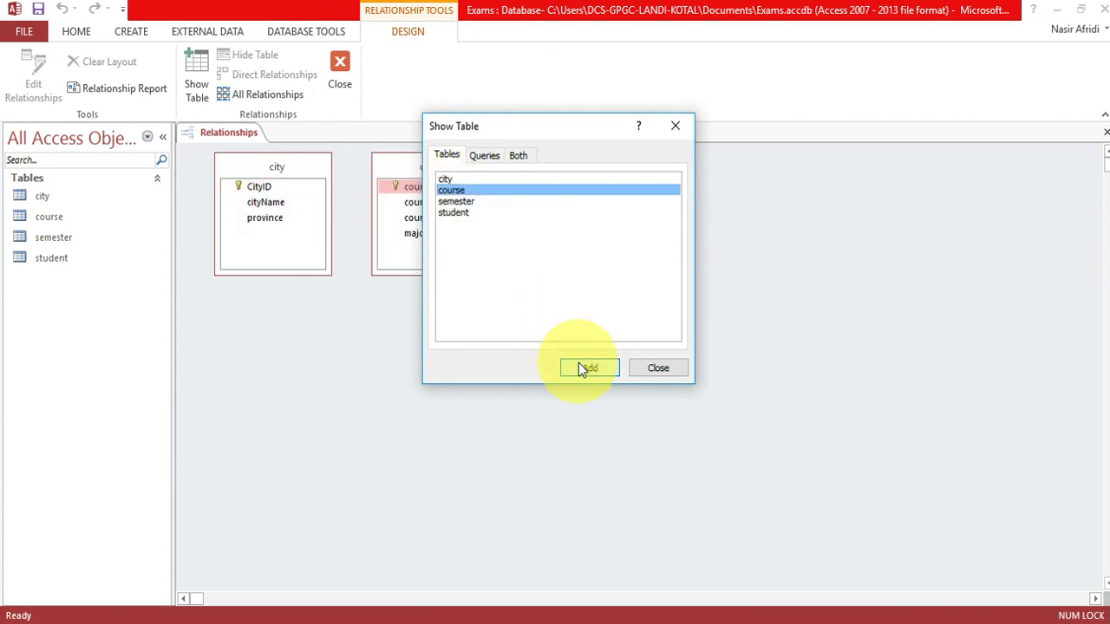
pyautogui.moveTo(483, 222); pyautogui.dragTo(441, 202)
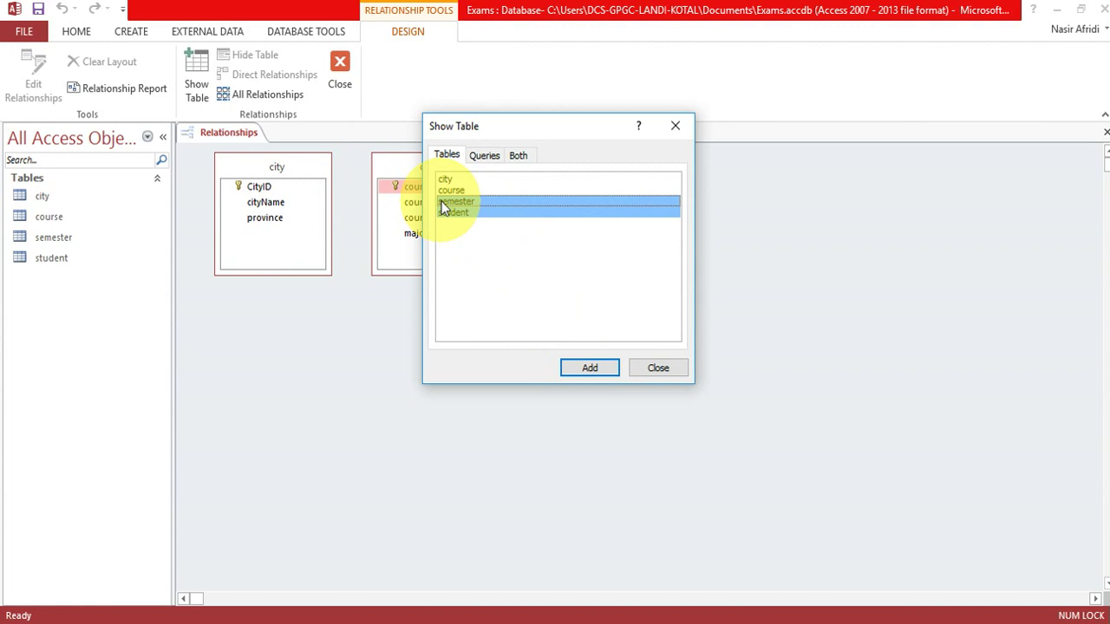
pyautogui.click(588, 369)
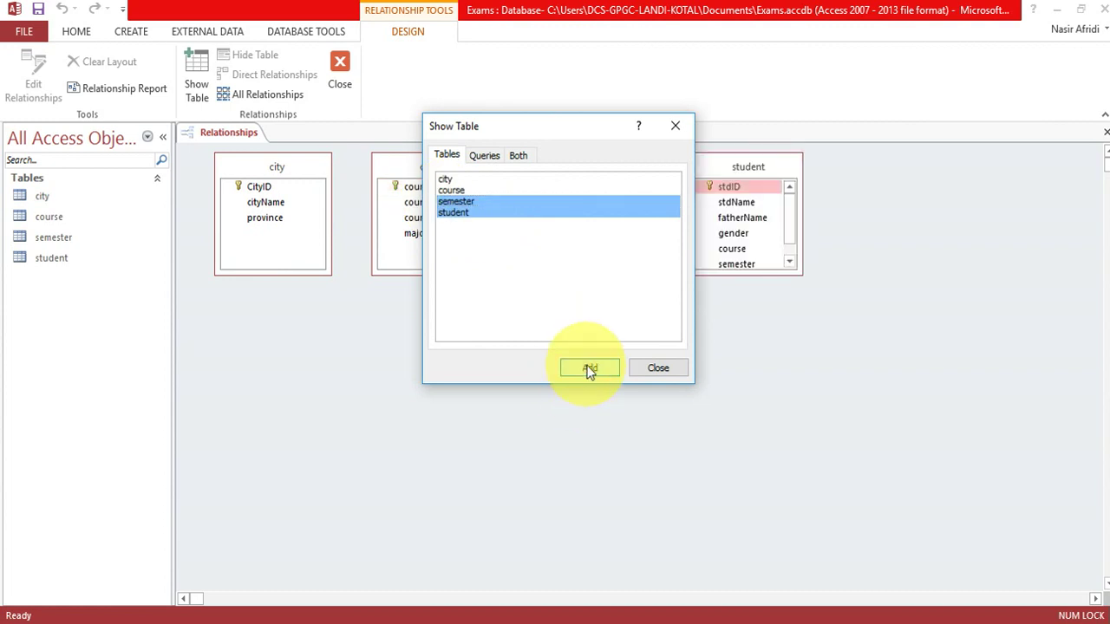
pyautogui.click(659, 371)
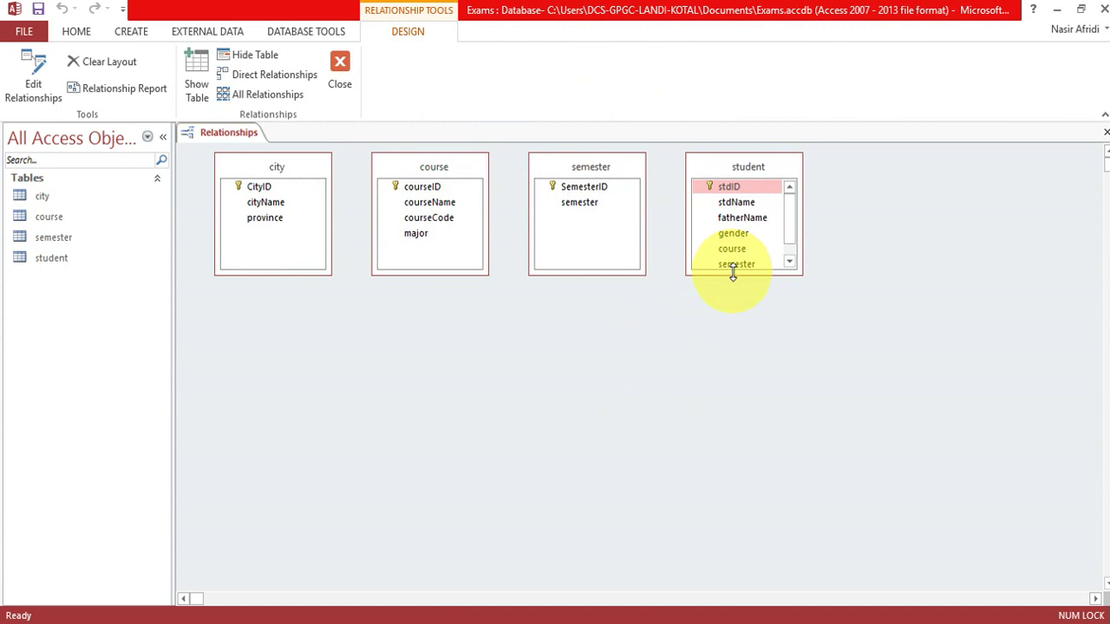
# Place course and city left of student, semester right, and enlarge student to show all fields.
pyautogui.moveTo(570, 170); pyautogui.dragTo(907, 199)
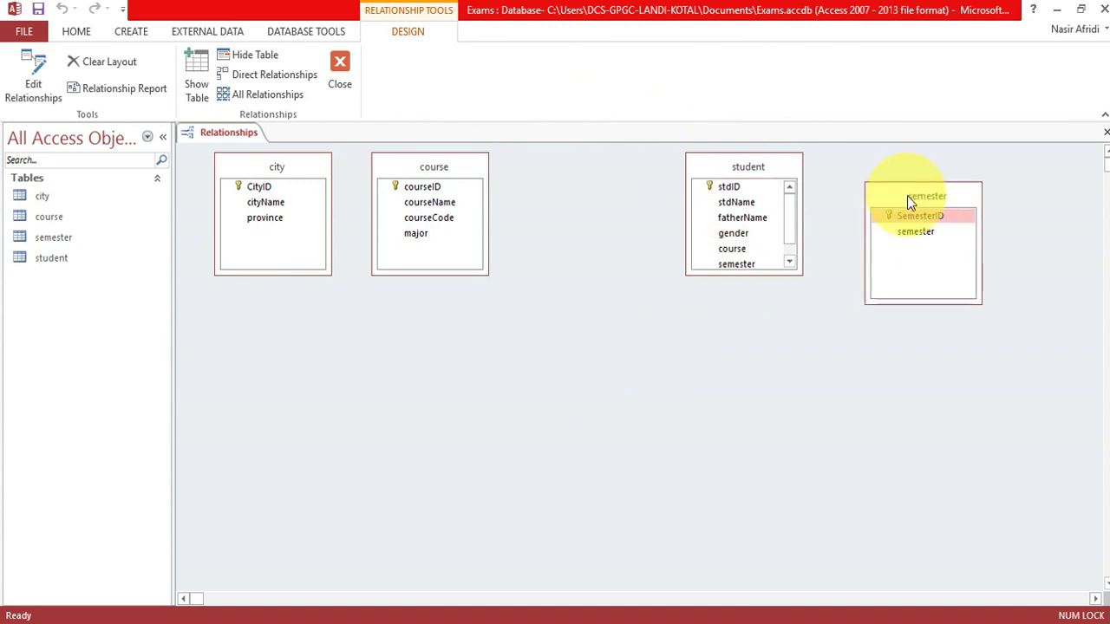
pyautogui.moveTo(752, 166); pyautogui.dragTo(588, 187)
pyautogui.moveTo(599, 292); pyautogui.dragTo(608, 323)
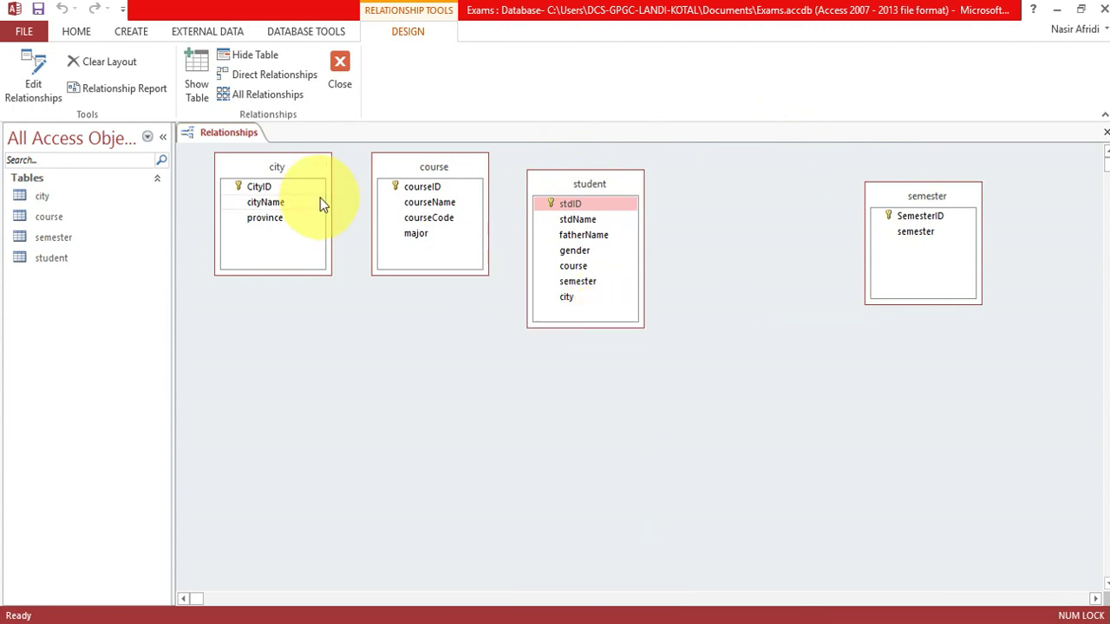
pyautogui.moveTo(259, 180); pyautogui.dragTo(395, 347)
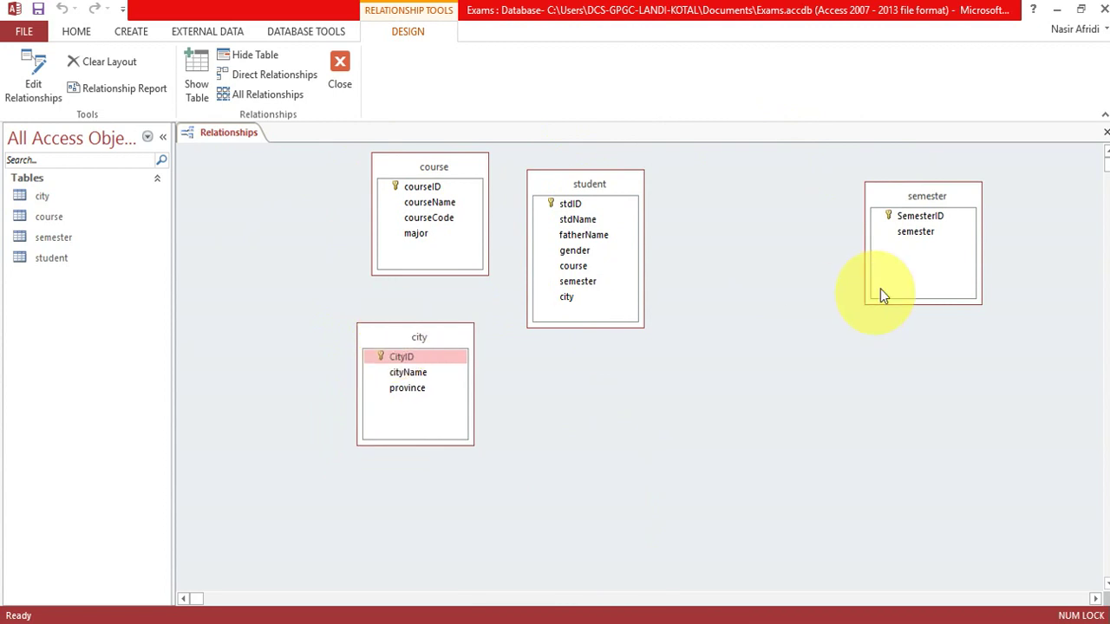
pyautogui.moveTo(922, 196); pyautogui.dragTo(752, 205)
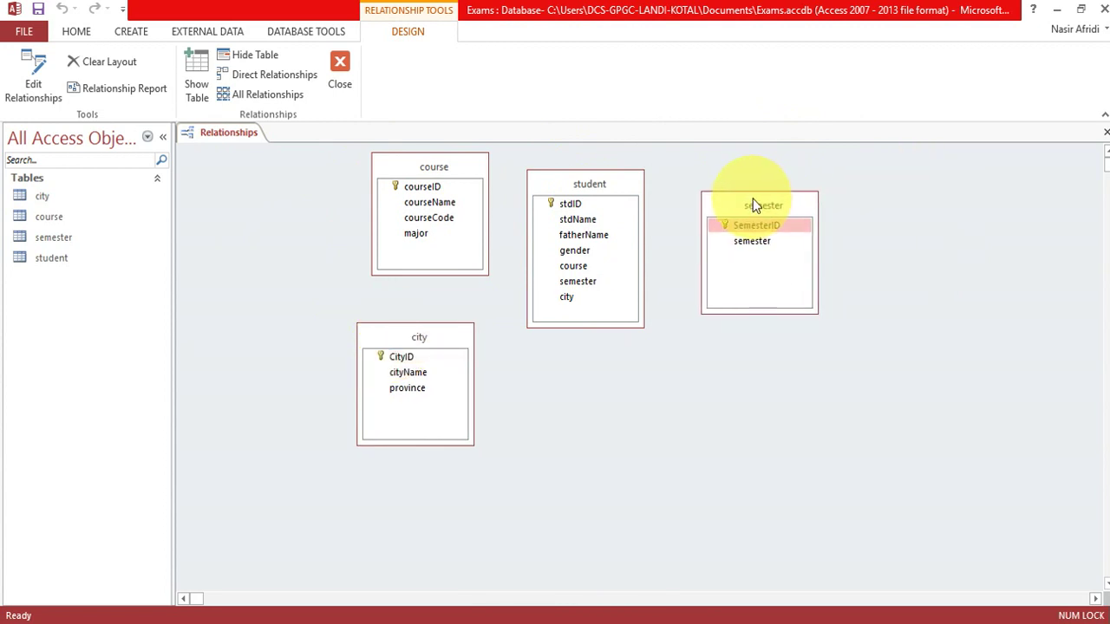
pyautogui.click(446, 188)
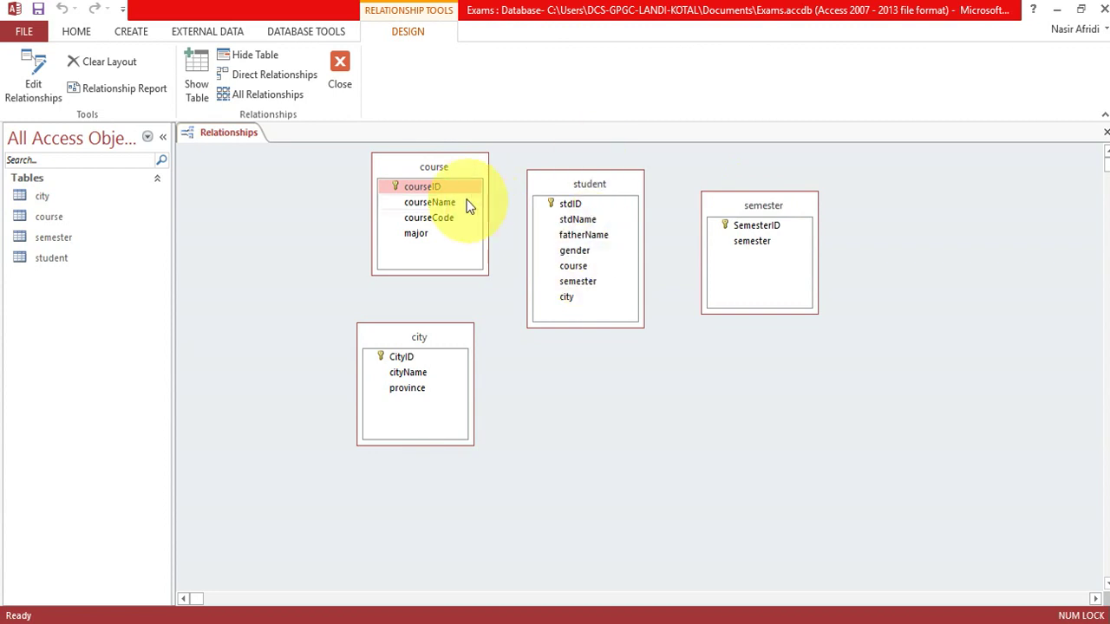
# Relate course.courseID to student.course as one-to-many, with referential integrity enforced.
pyautogui.moveTo(459, 194); pyautogui.dragTo(565, 265)
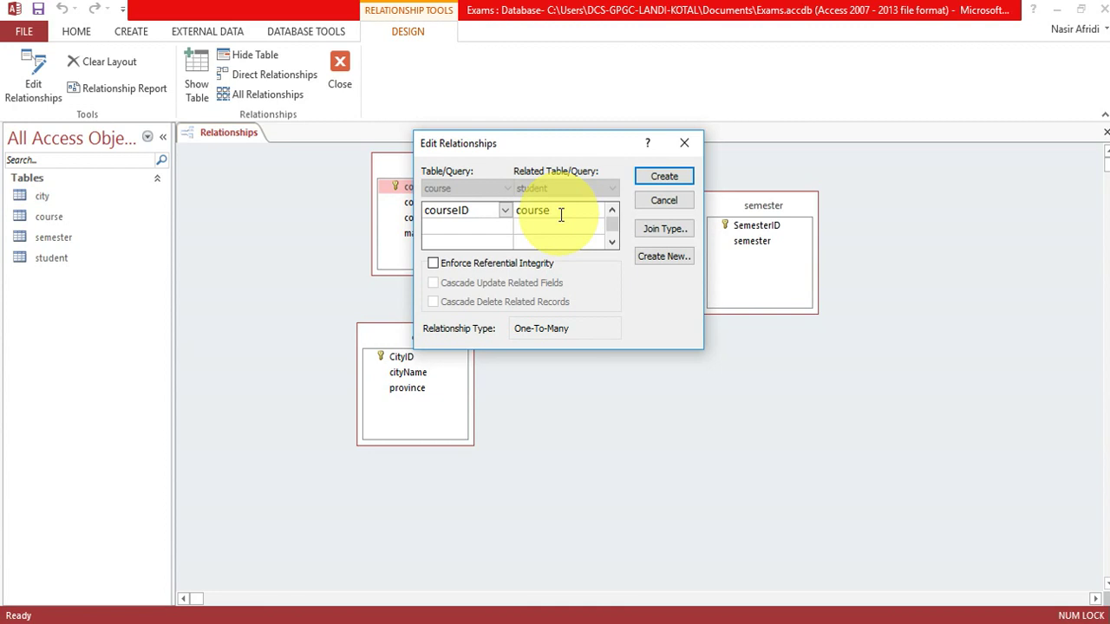
pyautogui.click(433, 263)
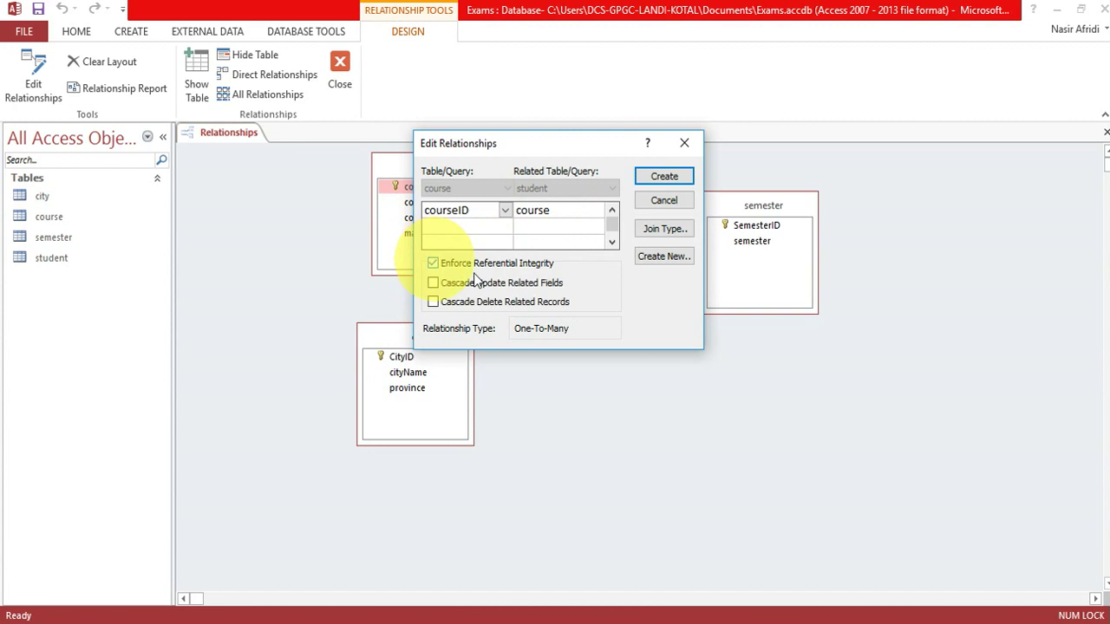
pyautogui.click(663, 177)
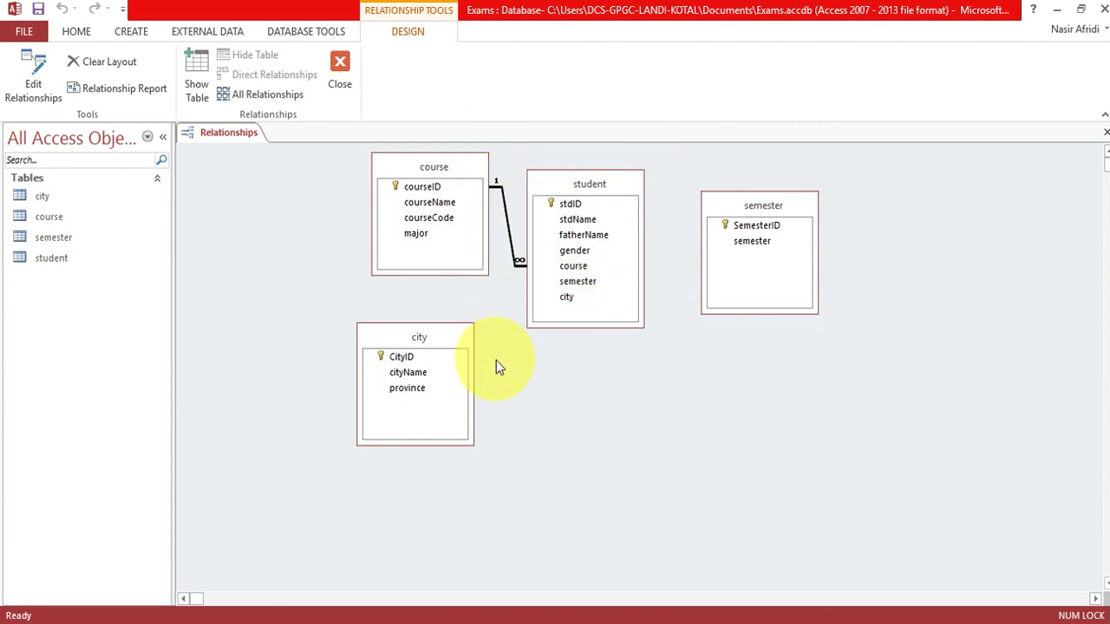
pyautogui.click(418, 357)
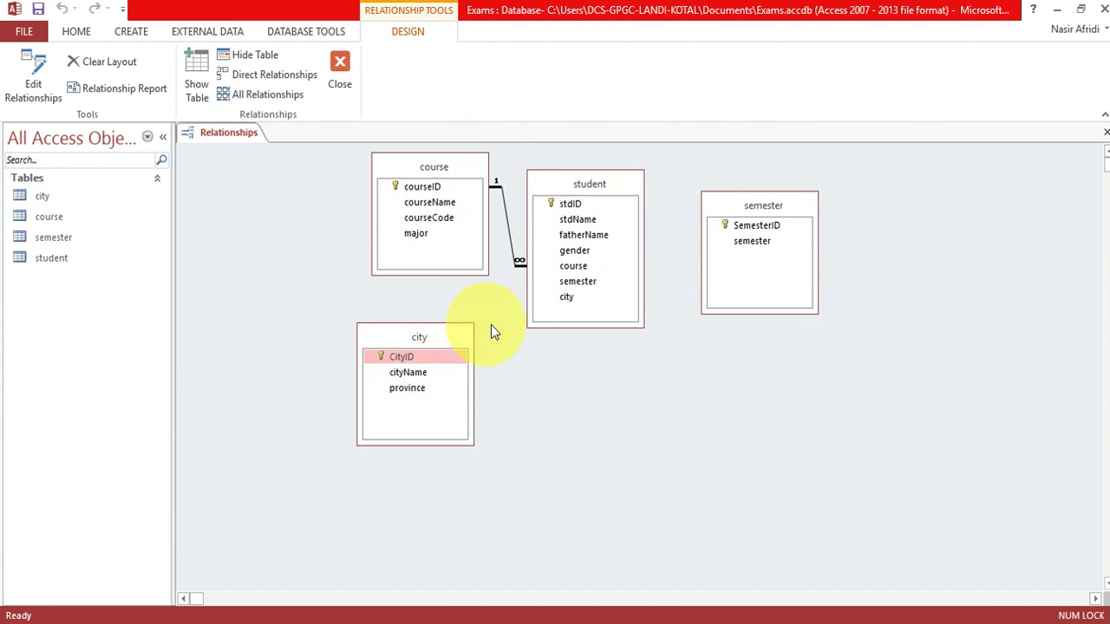
# Relate city.CityID to student.city, confirming the city field and enforcing referential integrity.
pyautogui.moveTo(447, 351); pyautogui.dragTo(567, 297)
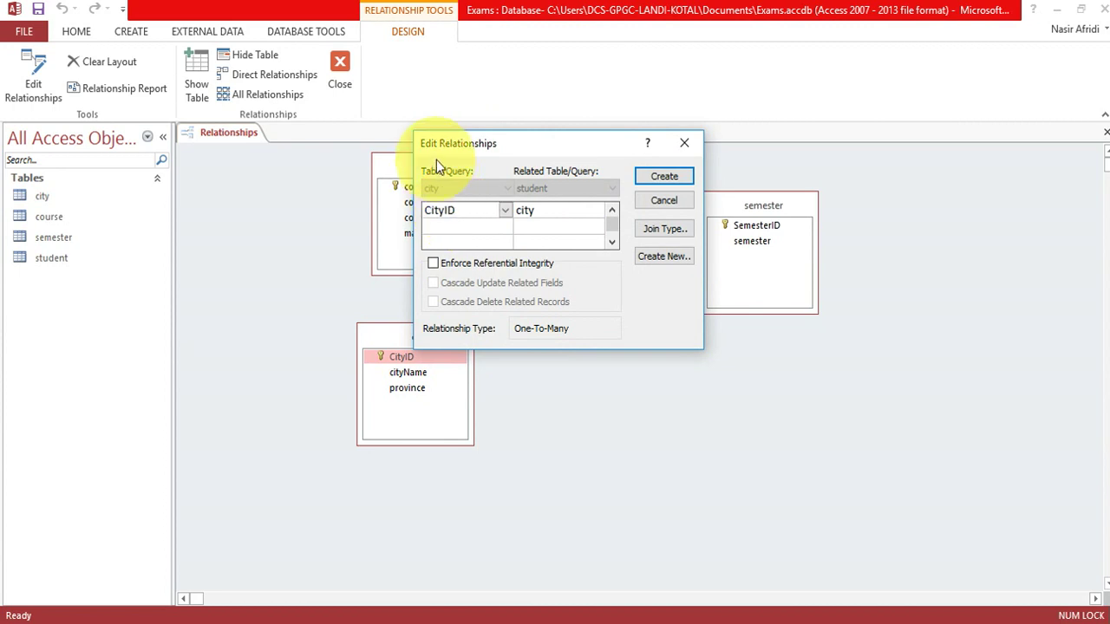
pyautogui.doubleClick(513, 210)
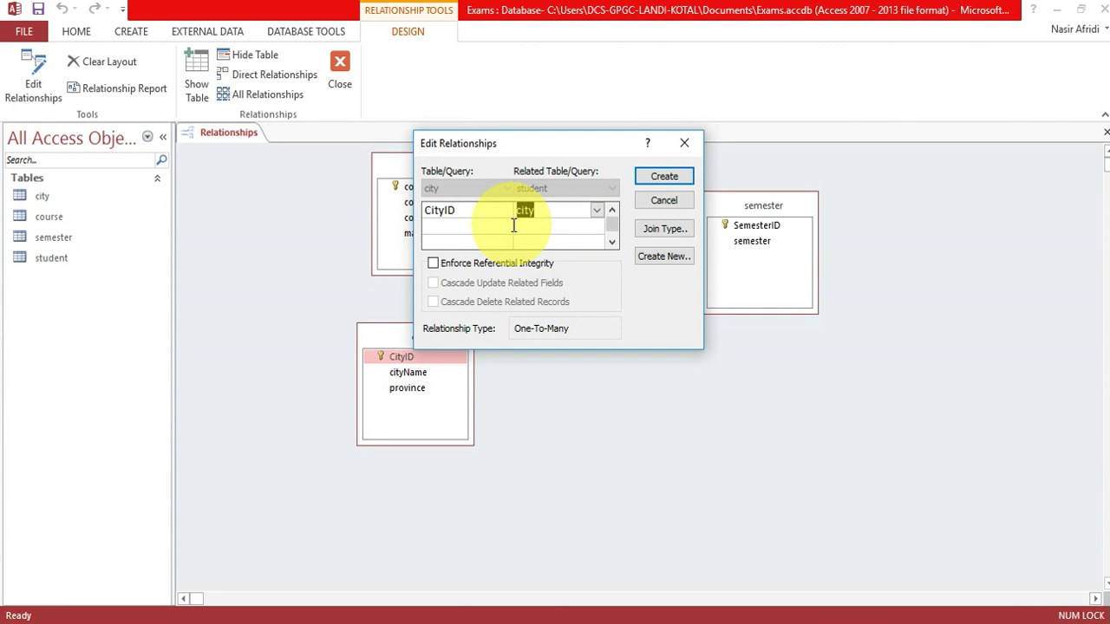
pyautogui.click(439, 265)
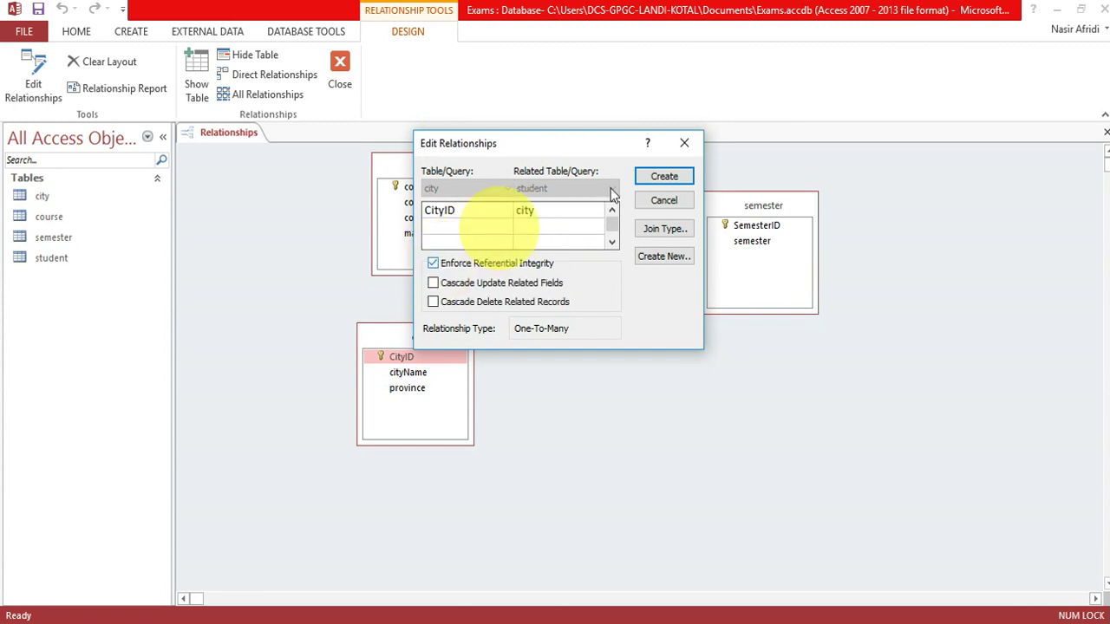
pyautogui.click(665, 176)
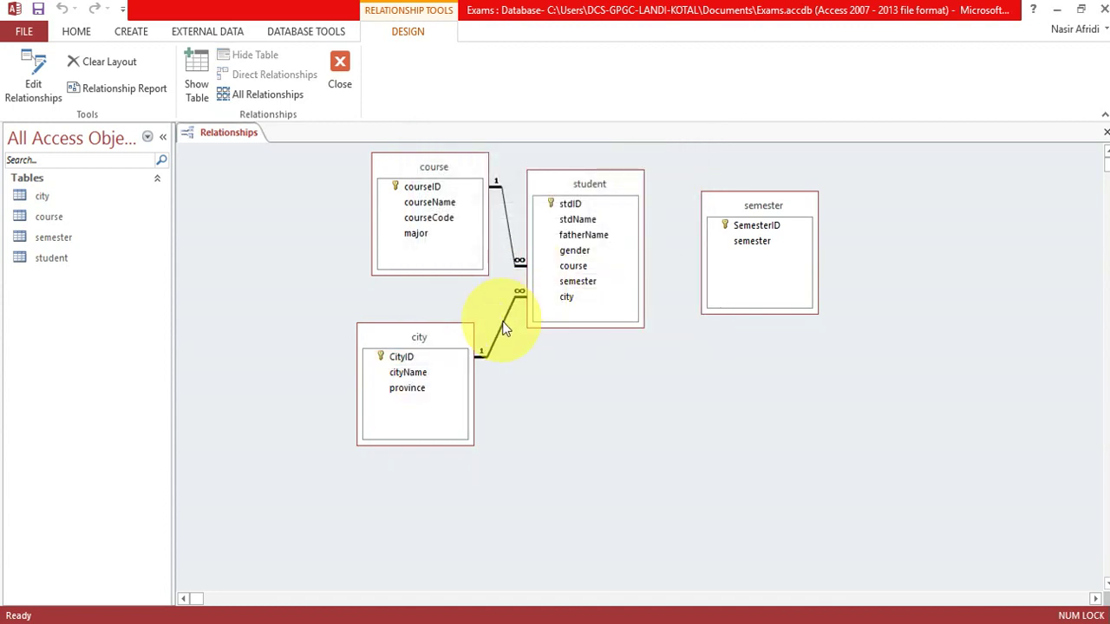
# Relate semester.SemesterID to student.semester with referential integrity enforced.
pyautogui.click(773, 231)
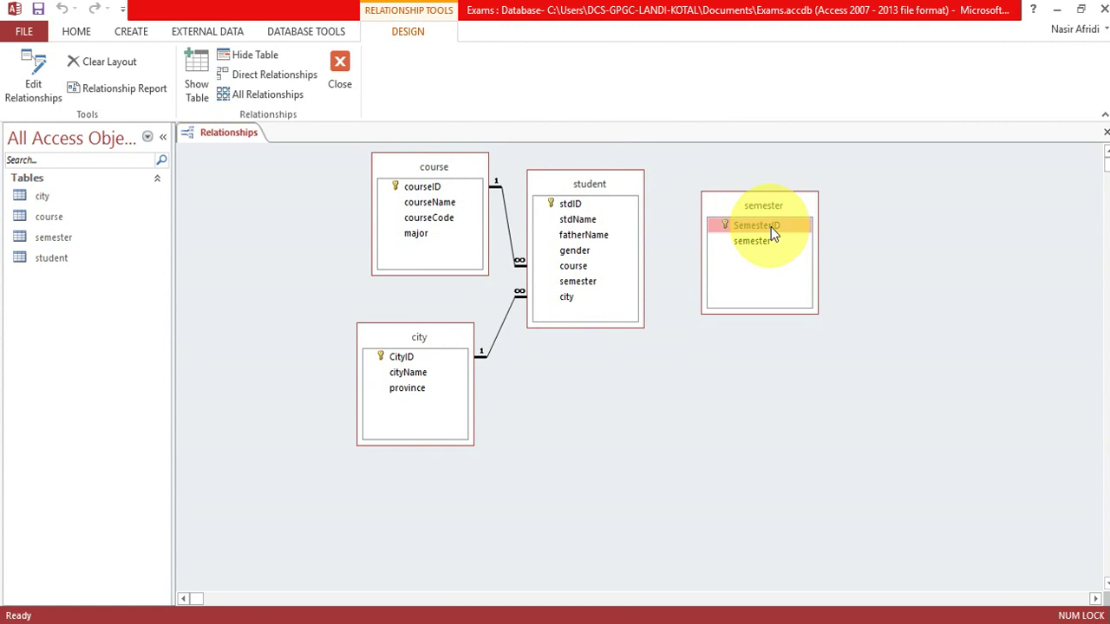
pyautogui.moveTo(744, 227); pyautogui.dragTo(592, 281)
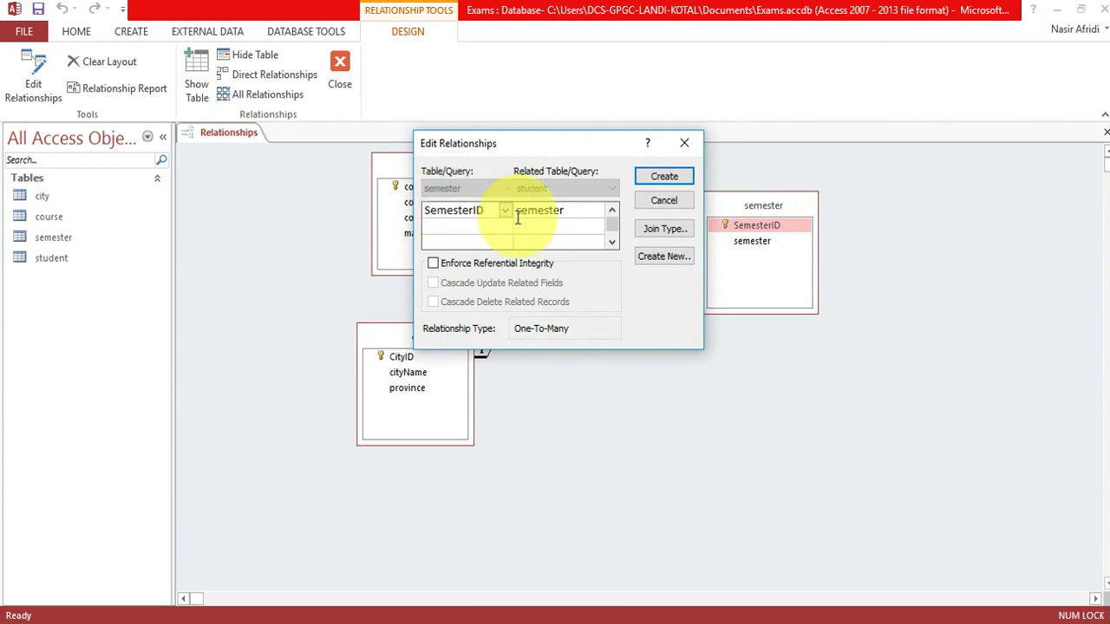
pyautogui.moveTo(562, 211); pyautogui.dragTo(508, 210)
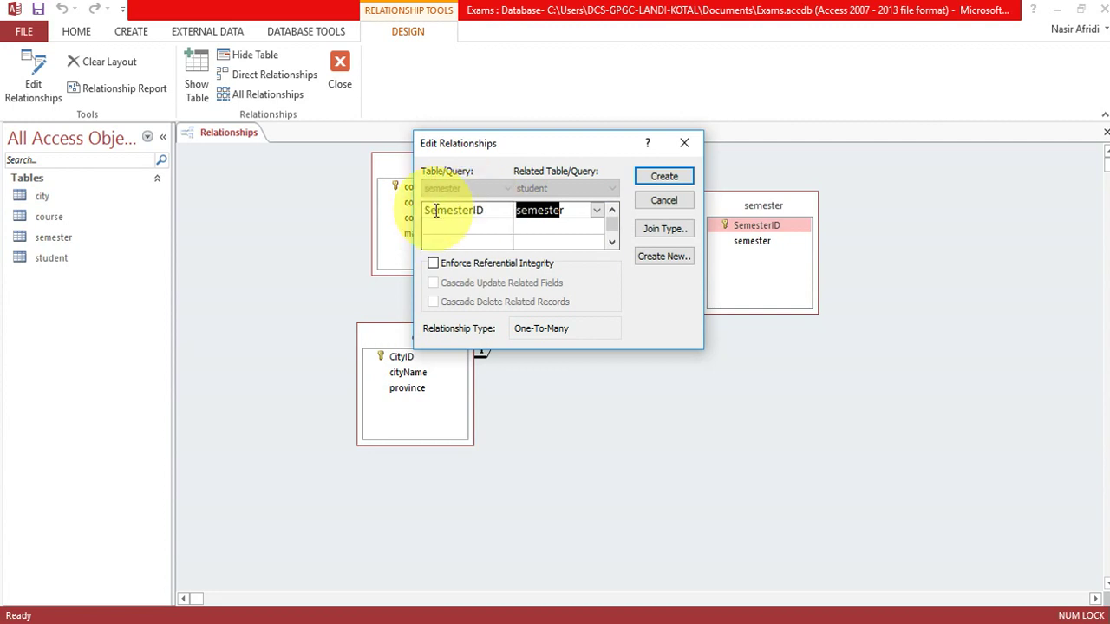
pyautogui.click(555, 210)
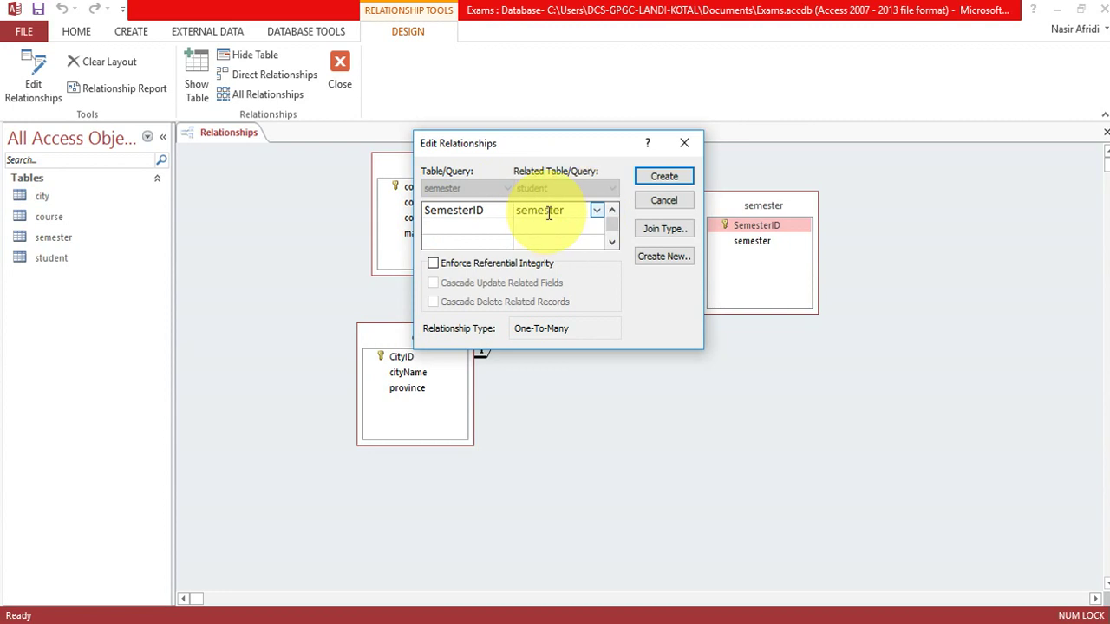
pyautogui.click(492, 263)
pyautogui.click(664, 177)
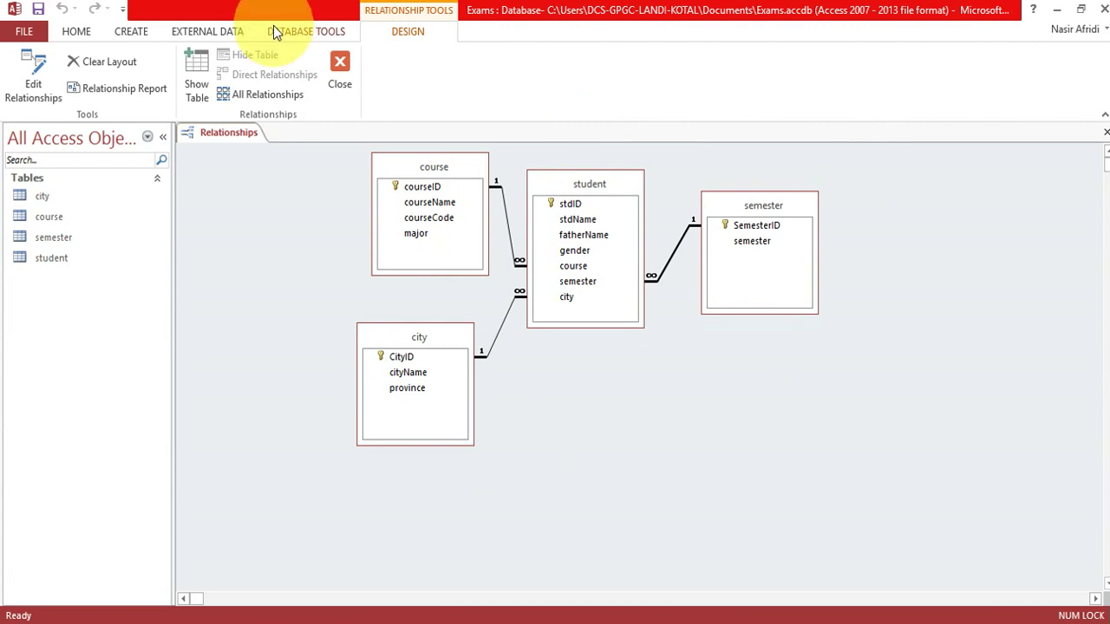
# Close the Relationships window, then open the empty city table datasheet and close it again.
pyautogui.click(340, 69)
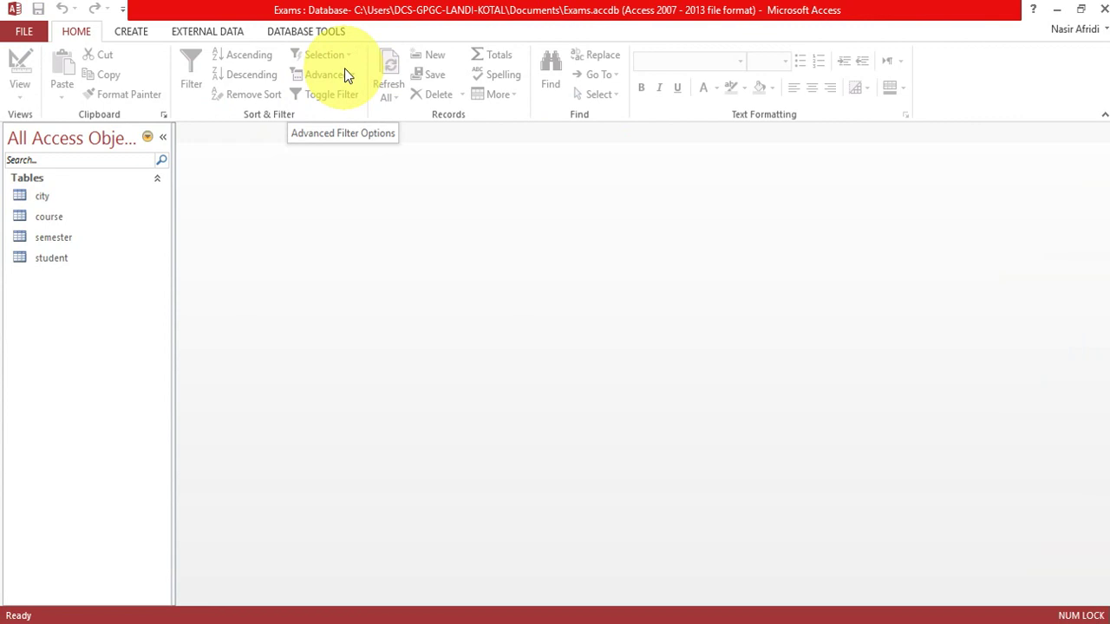
pyautogui.click(48, 196)
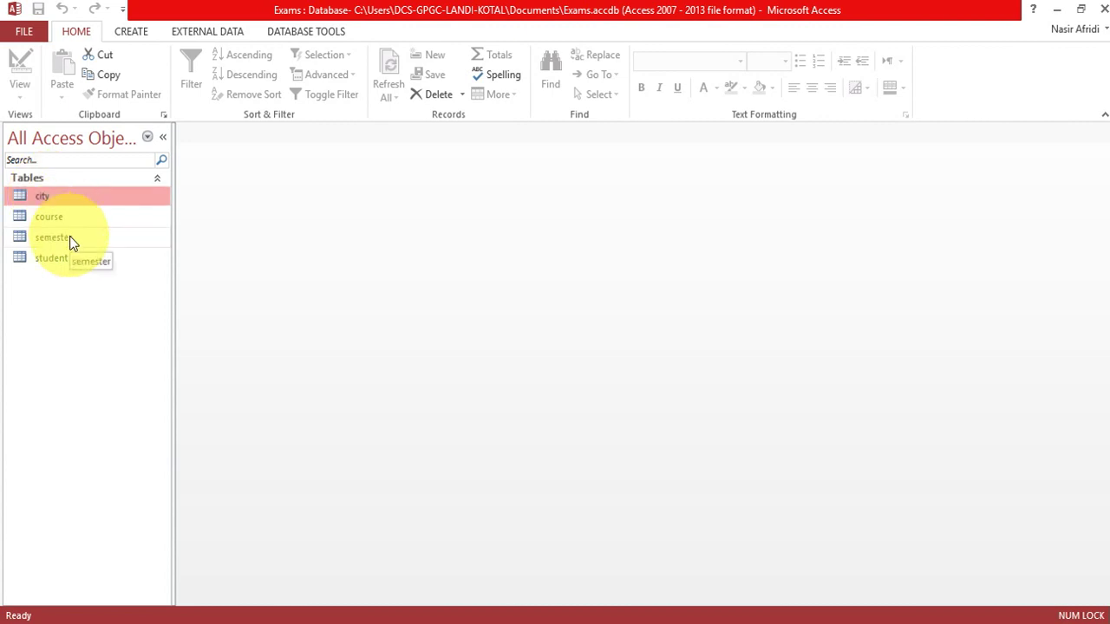
pyautogui.doubleClick(54, 194)
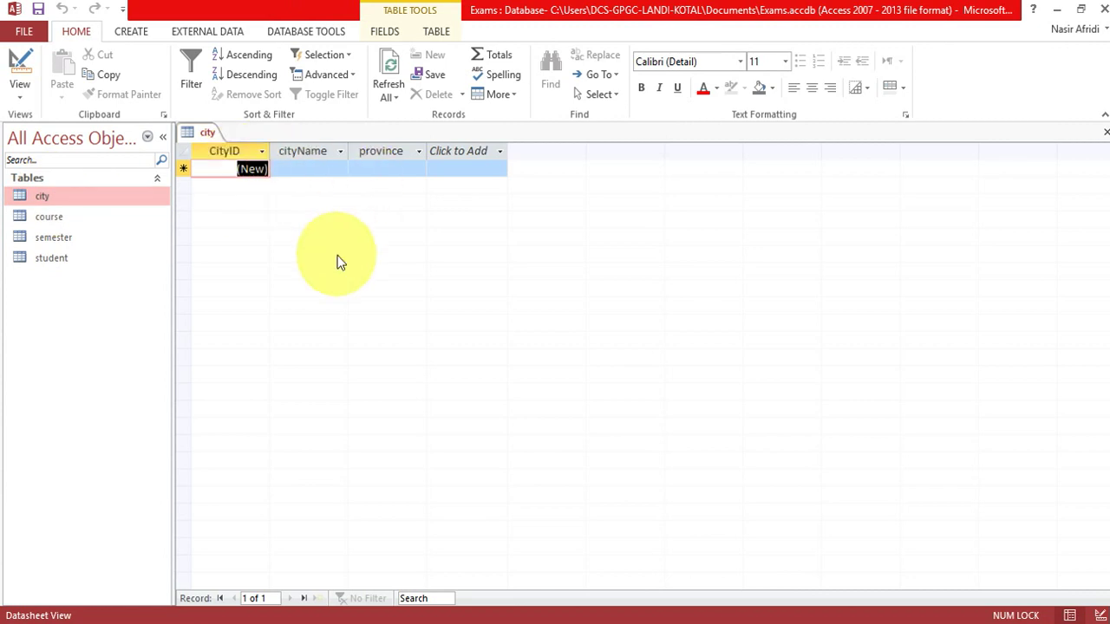
pyautogui.rightClick(207, 131)
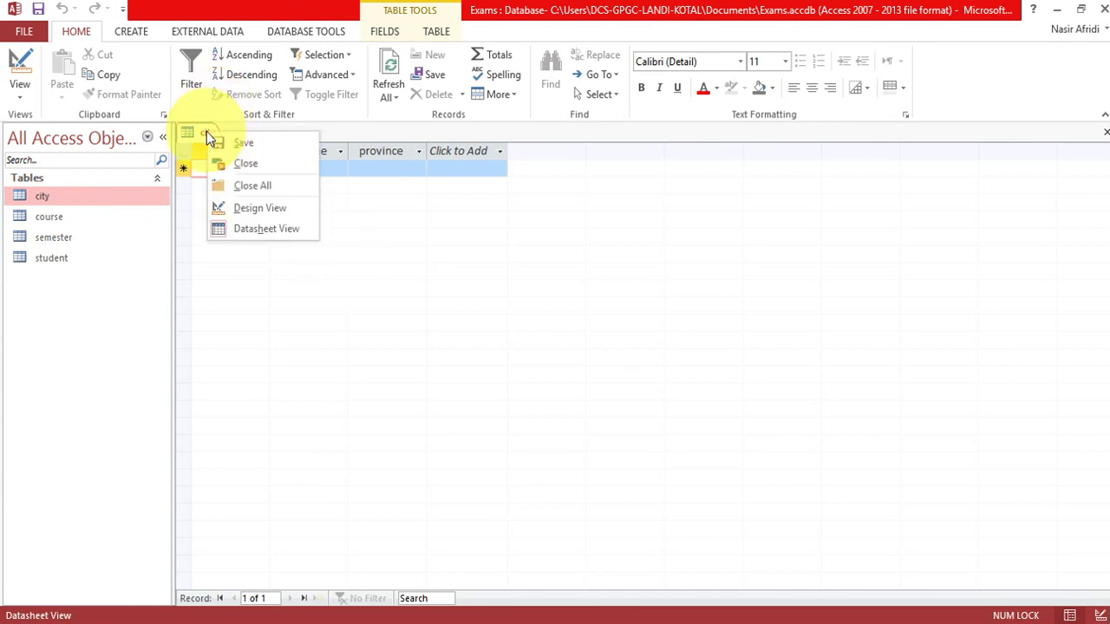
pyautogui.click(250, 167)
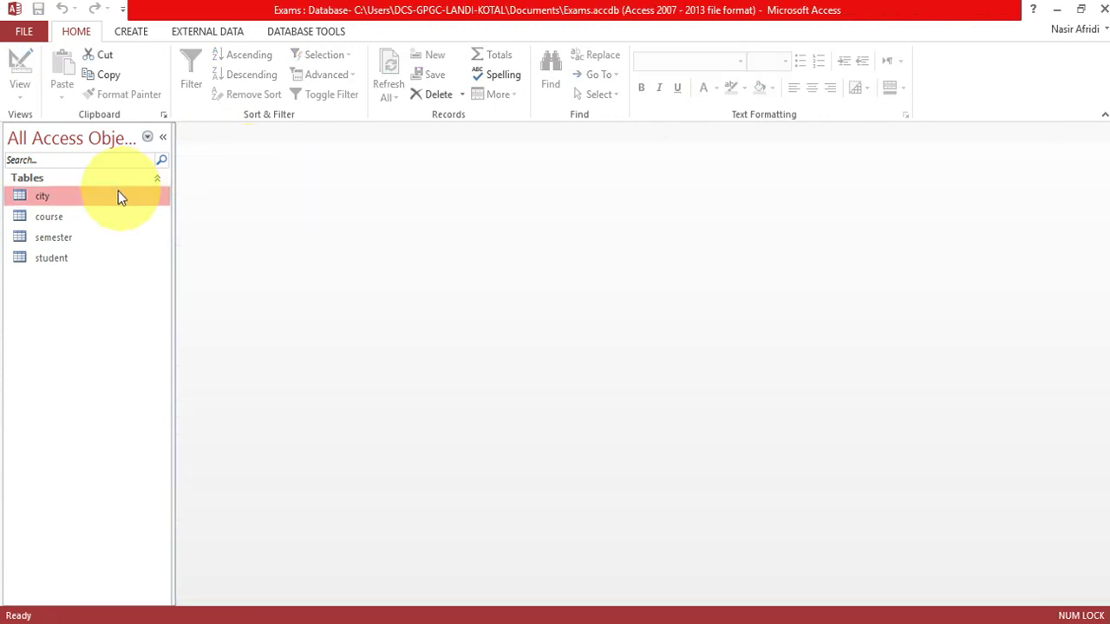
# Generate a quick form from the city table and delete its embedded student subform.
pyautogui.click(133, 31)
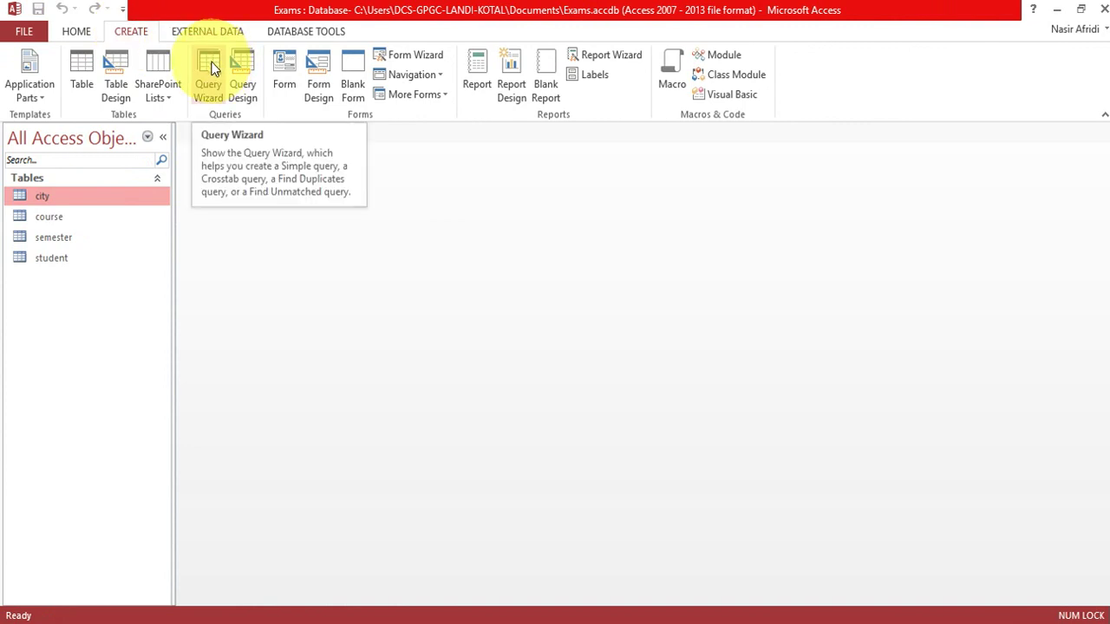
pyautogui.click(288, 66)
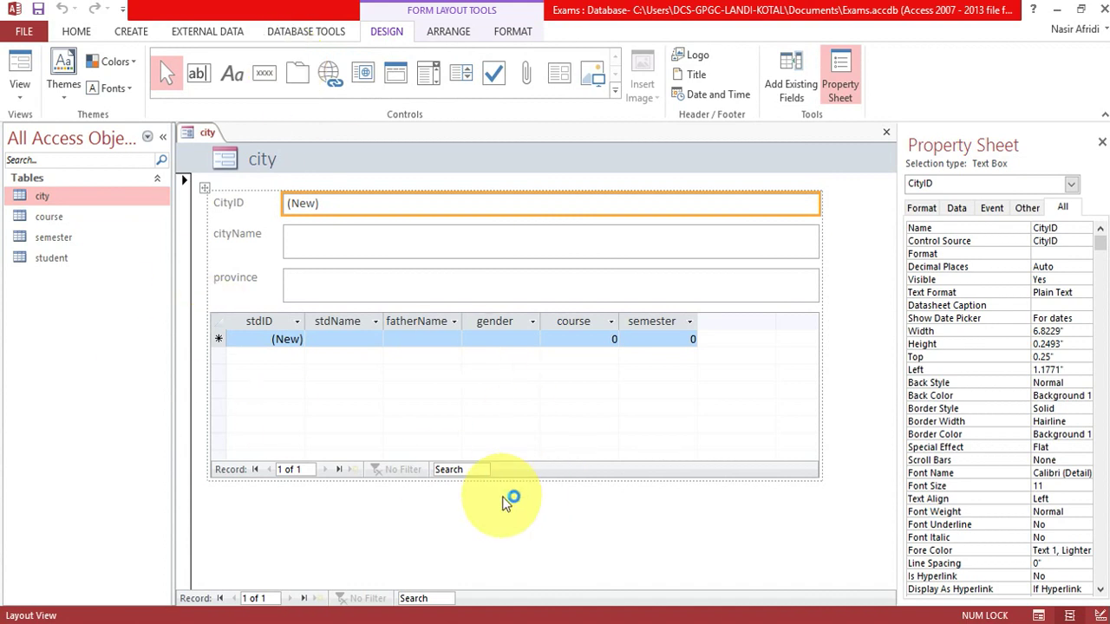
pyautogui.click(216, 312)
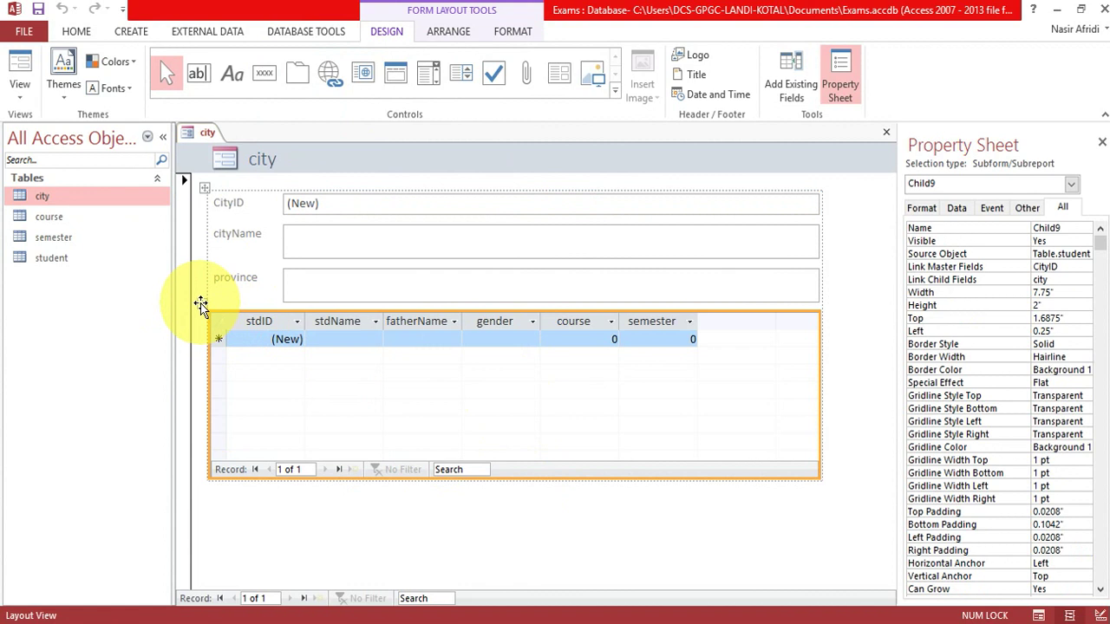
pyautogui.click(351, 338)
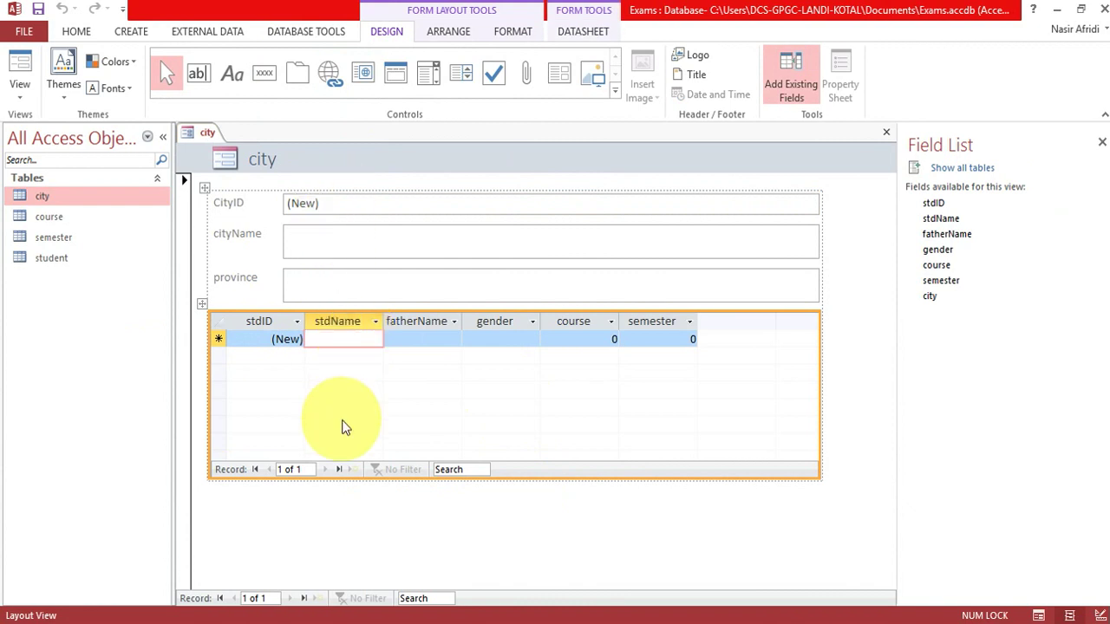
pyautogui.click(198, 307)
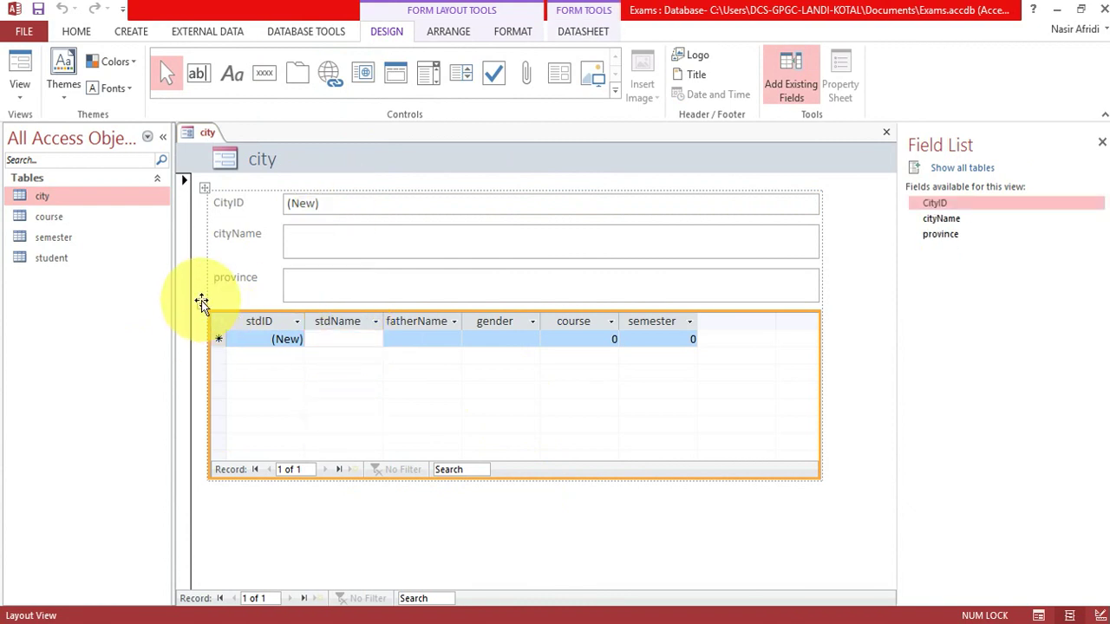
pyautogui.press('Delete')
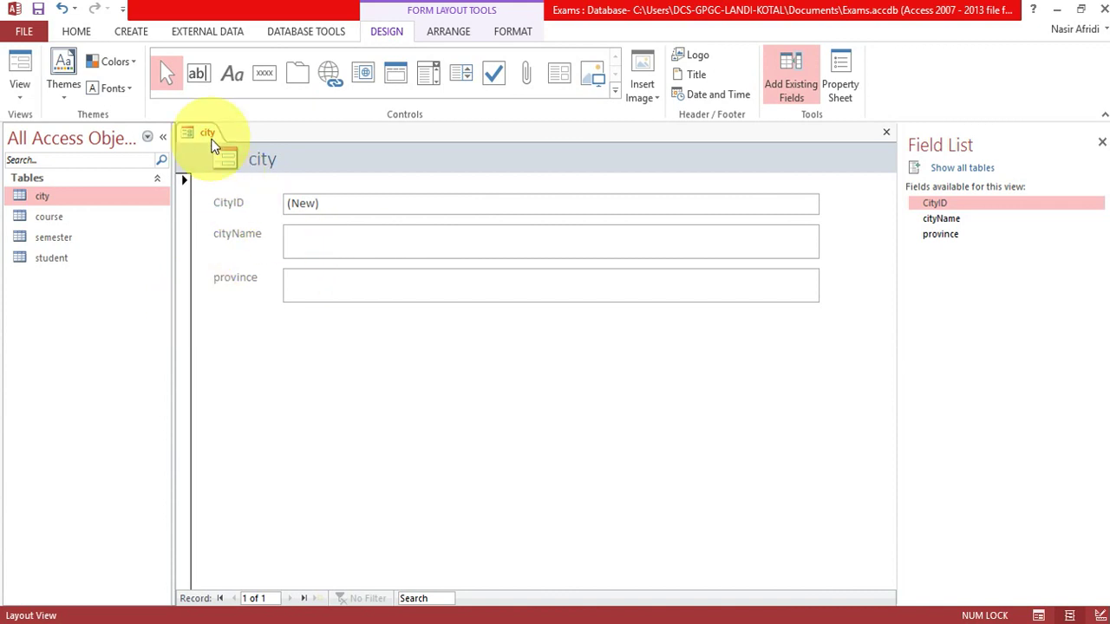
# Save the form as city and switch it to Form View.
pyautogui.hotkey('ctrl', 's')
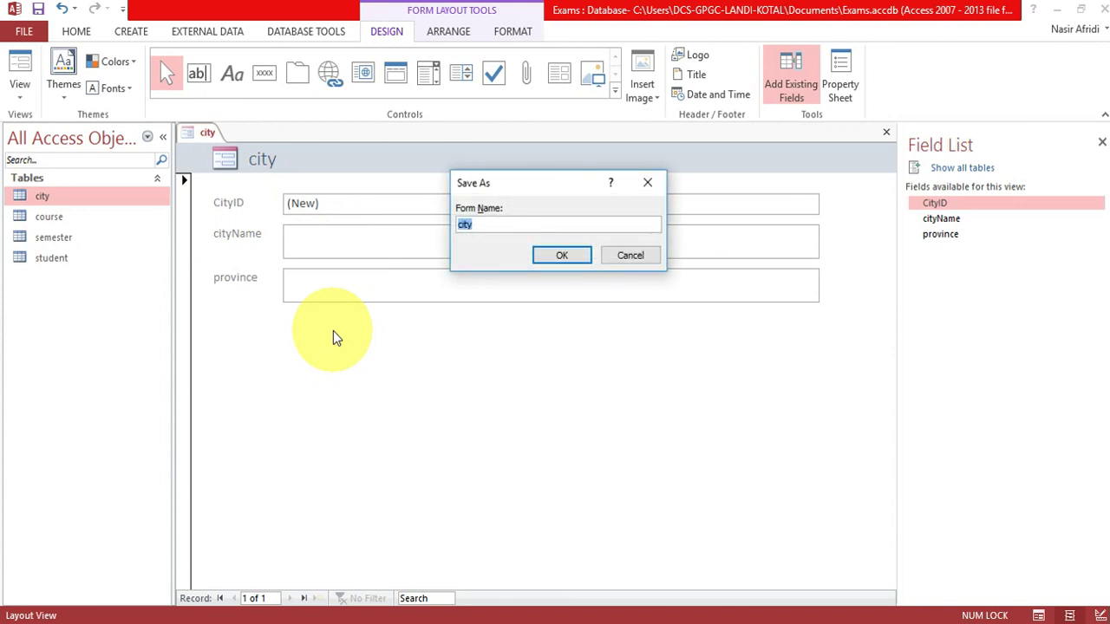
pyautogui.press('Return')
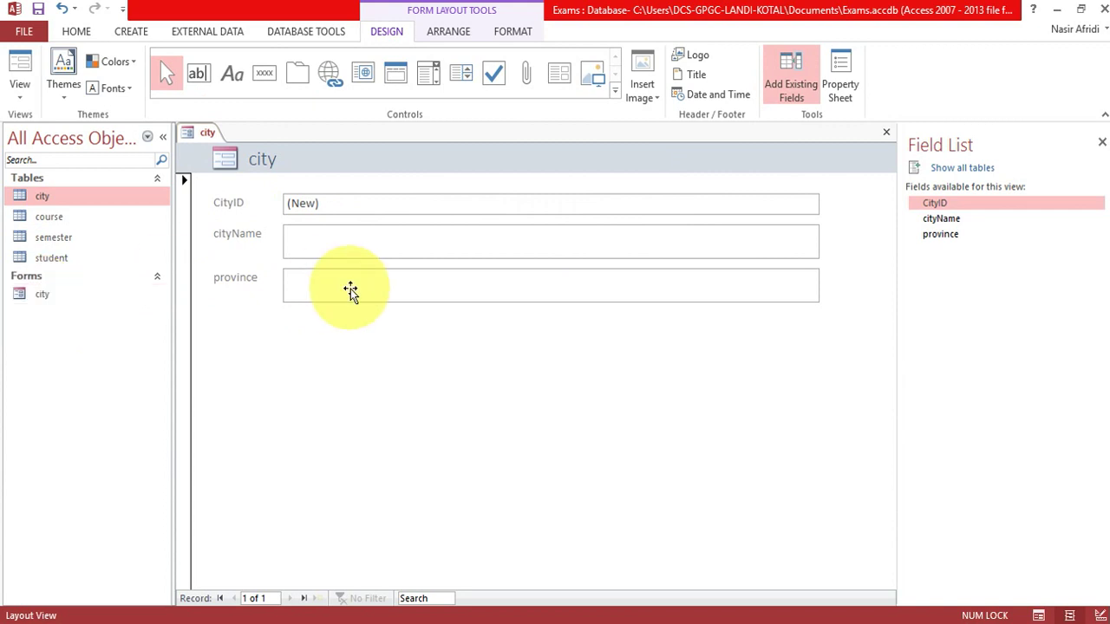
pyautogui.click(334, 266)
pyautogui.click(328, 250)
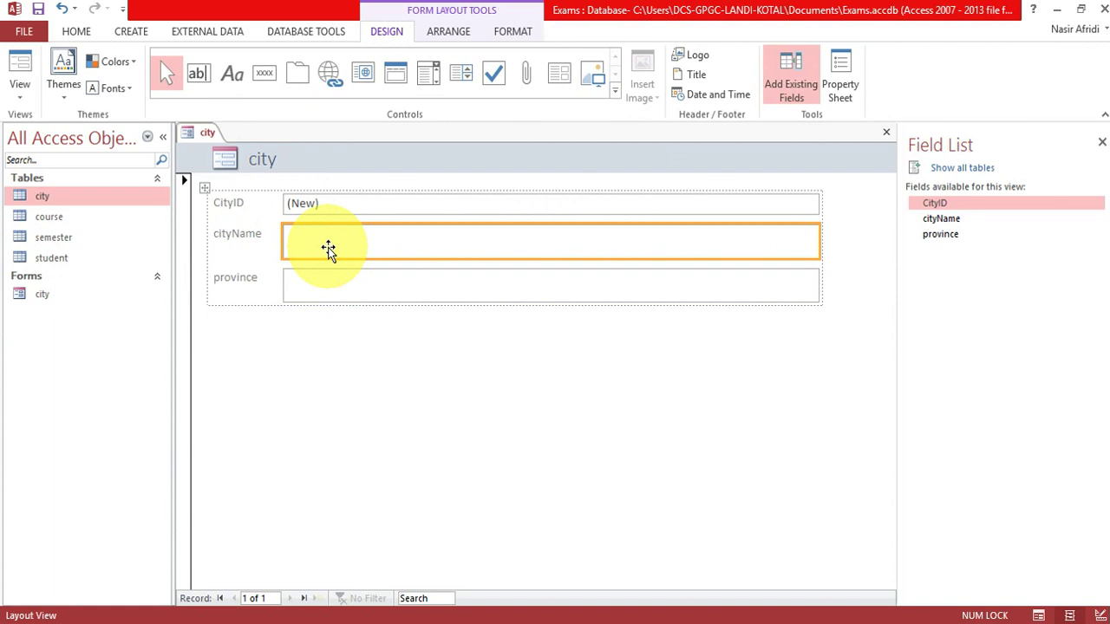
pyautogui.rightClick(203, 136)
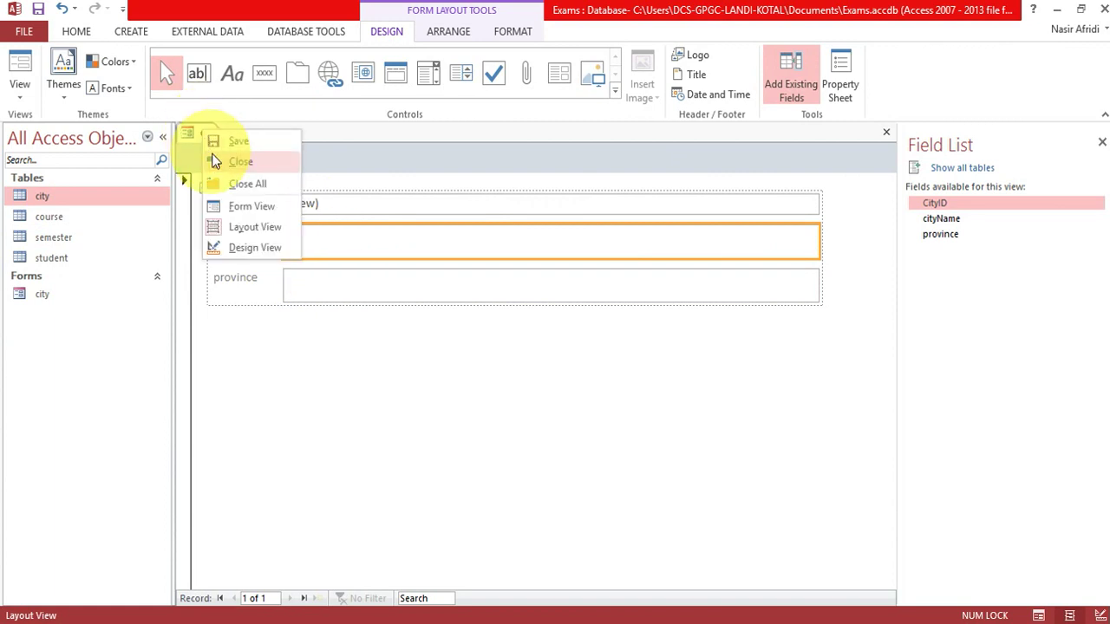
pyautogui.click(240, 211)
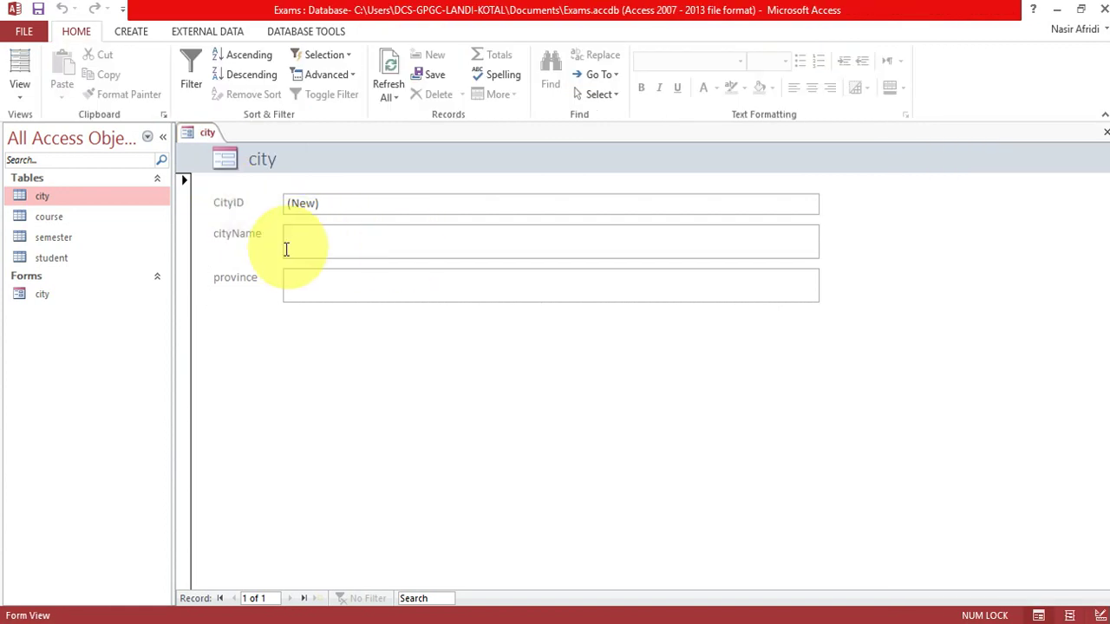
# Enter the khyber and Peshawar records, each with province KPK.
pyautogui.write('khyber')
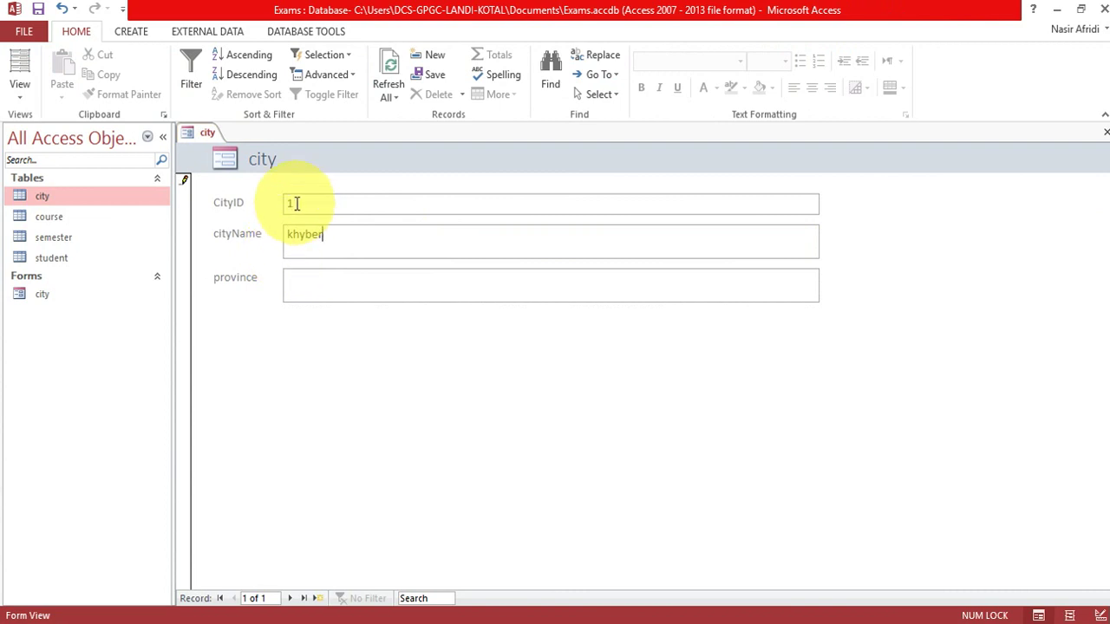
pyautogui.press('Tab')
pyautogui.write('kpk')
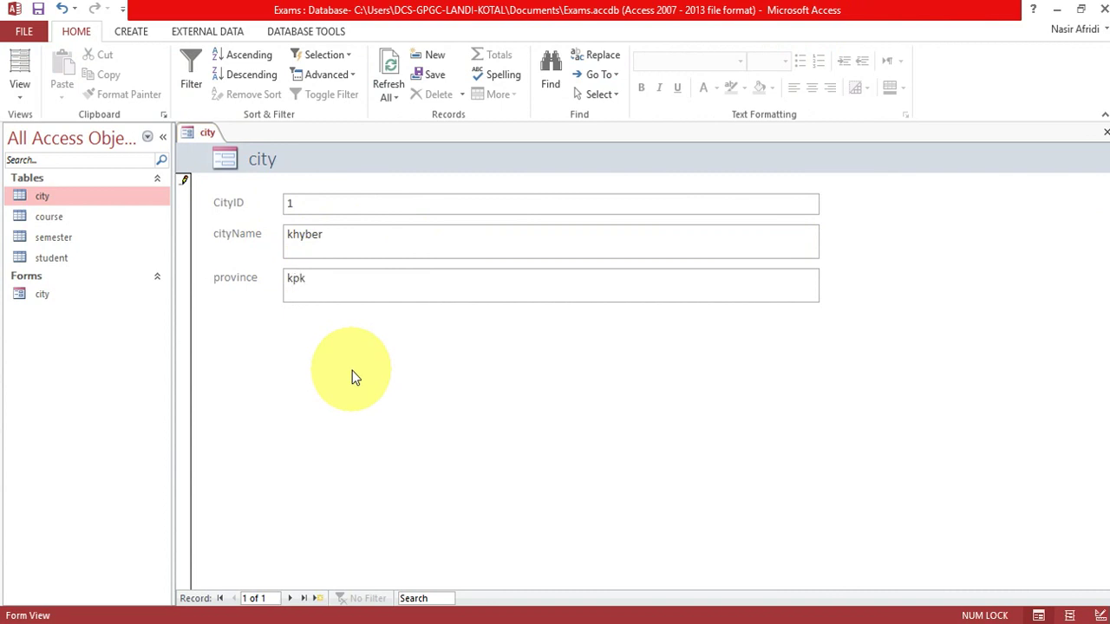
pyautogui.press('Tab')
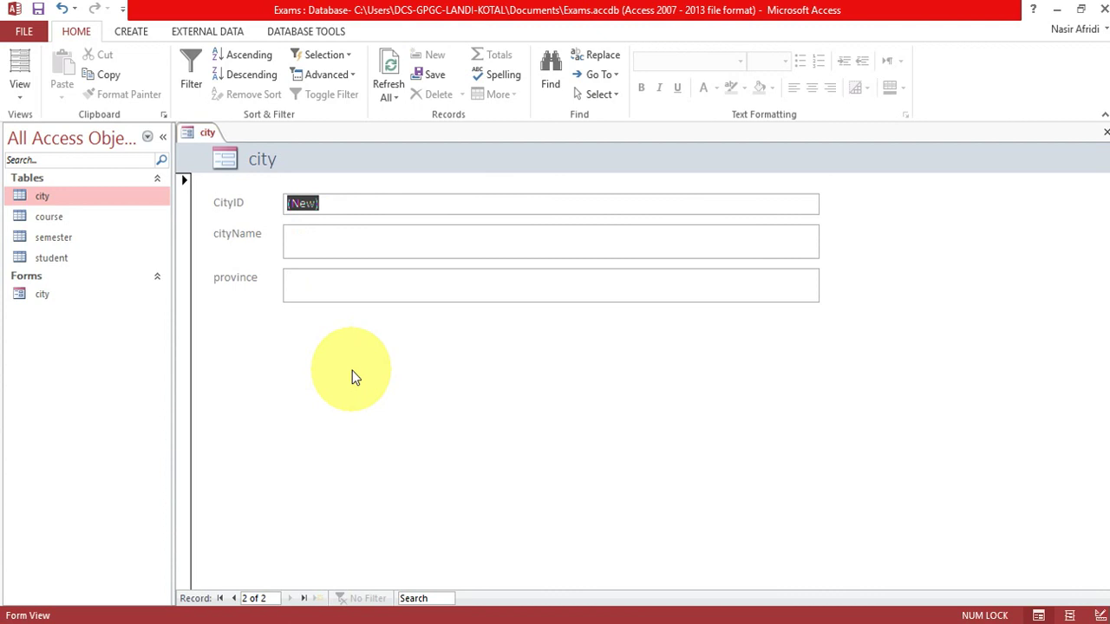
pyautogui.click(322, 236)
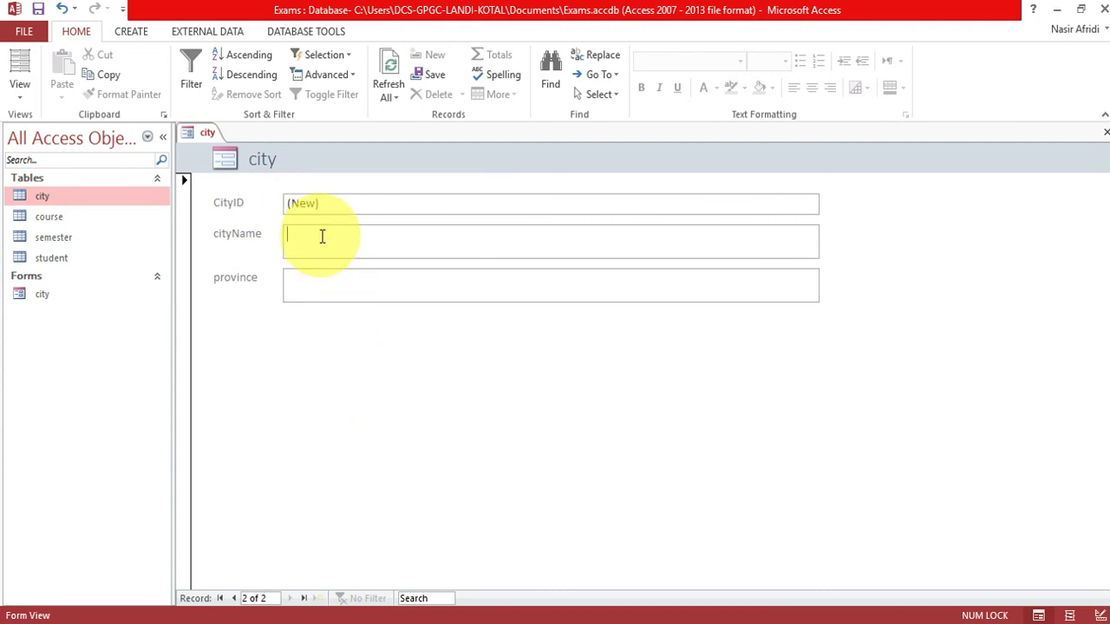
pyautogui.write('Peshawar')
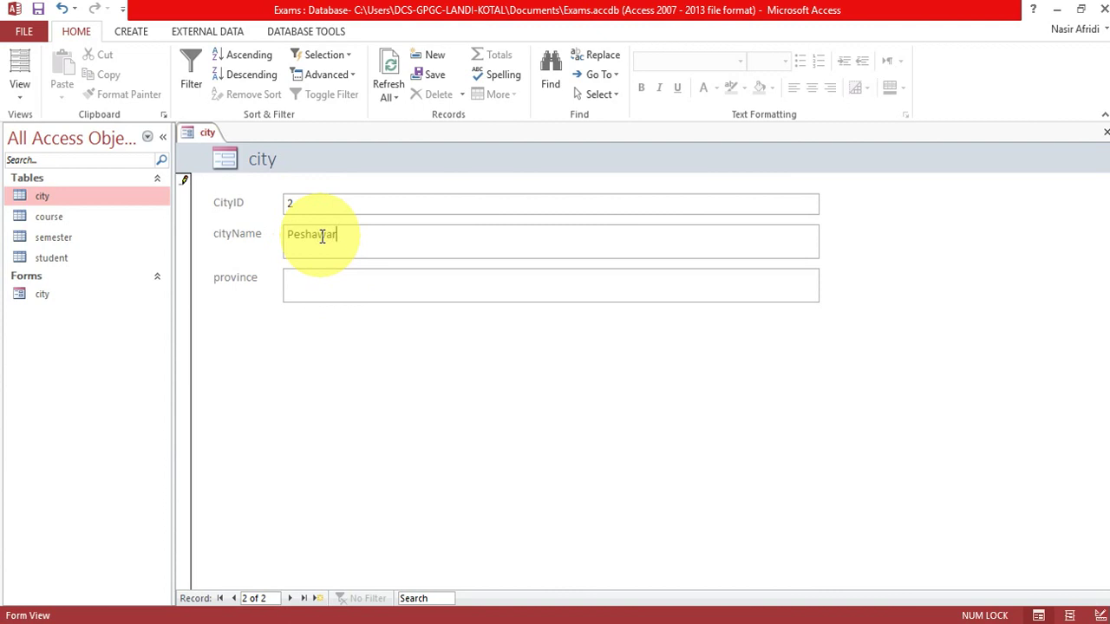
pyautogui.press('Tab')
pyautogui.write('KPk')
pyautogui.press('Tab')
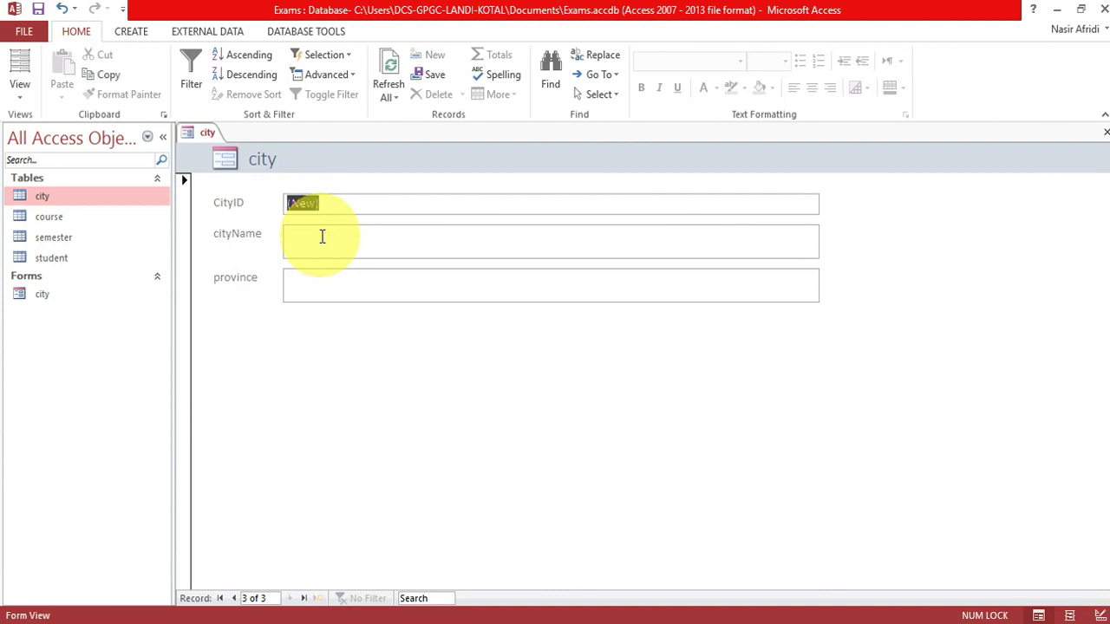
# Add the DI Khan (province KPK) and Kohat records, correcting the Kohat typo.
pyautogui.press('Tab')
pyautogui.write('DI Khan')
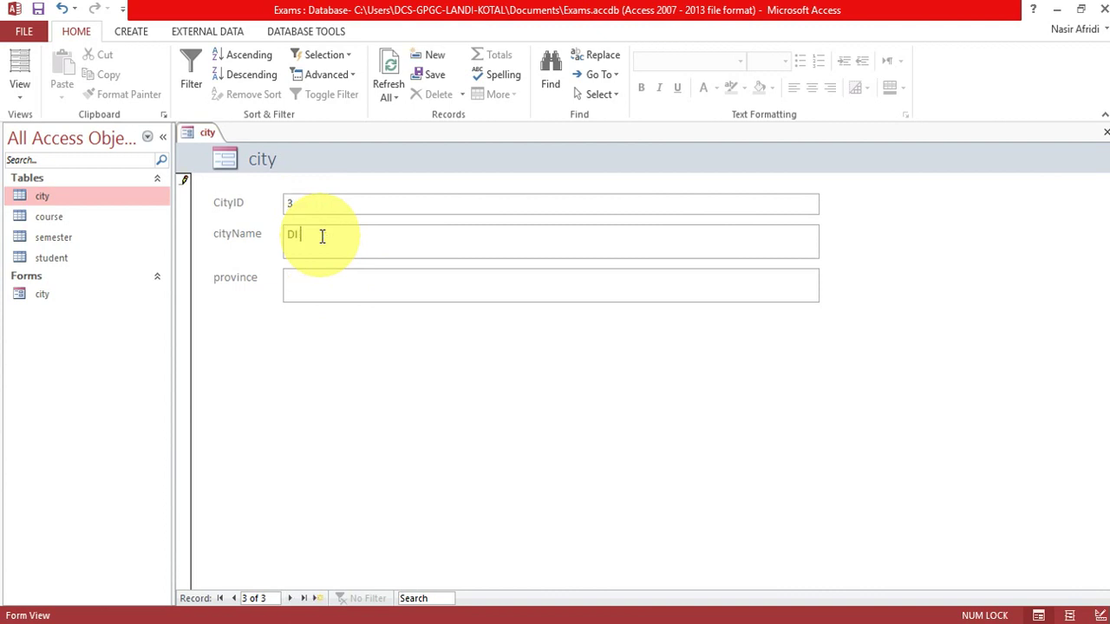
pyautogui.press('Tab')
pyautogui.write('KPK')
pyautogui.press('Tab')
pyautogui.press('Tab')
pyautogui.write('Kpoha')
pyautogui.press('BackSpace')
pyautogui.press('BackSpace')
pyautogui.press('BackSpace')
pyautogui.press('BackSpace')
pyautogui.write('ph')
pyautogui.press('BackSpace')
pyautogui.press('BackSpace')
pyautogui.write('ohat')
pyautogui.click(315, 287)
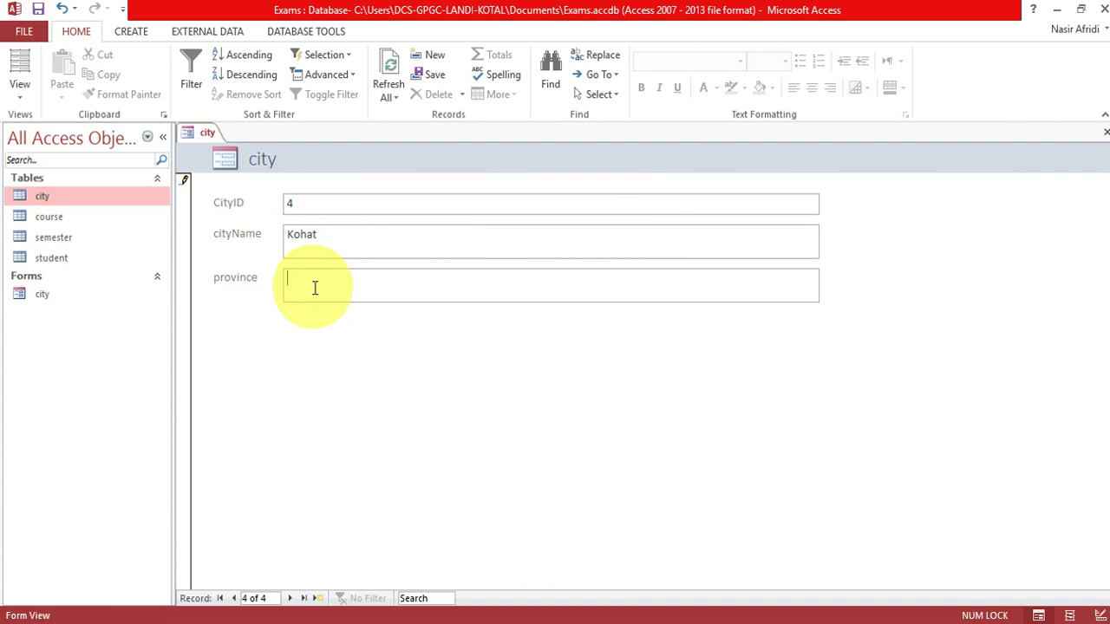
pyautogui.press('Tab')
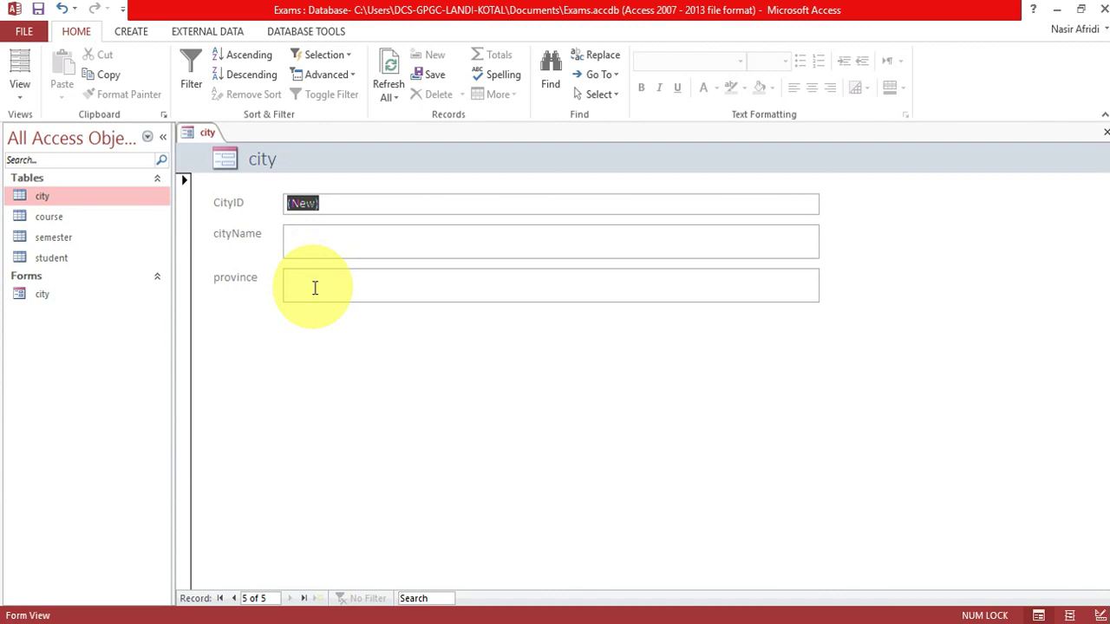
# Enter the SWAT record with province KPK, dismissing the required city-name warning.
pyautogui.click(309, 247)
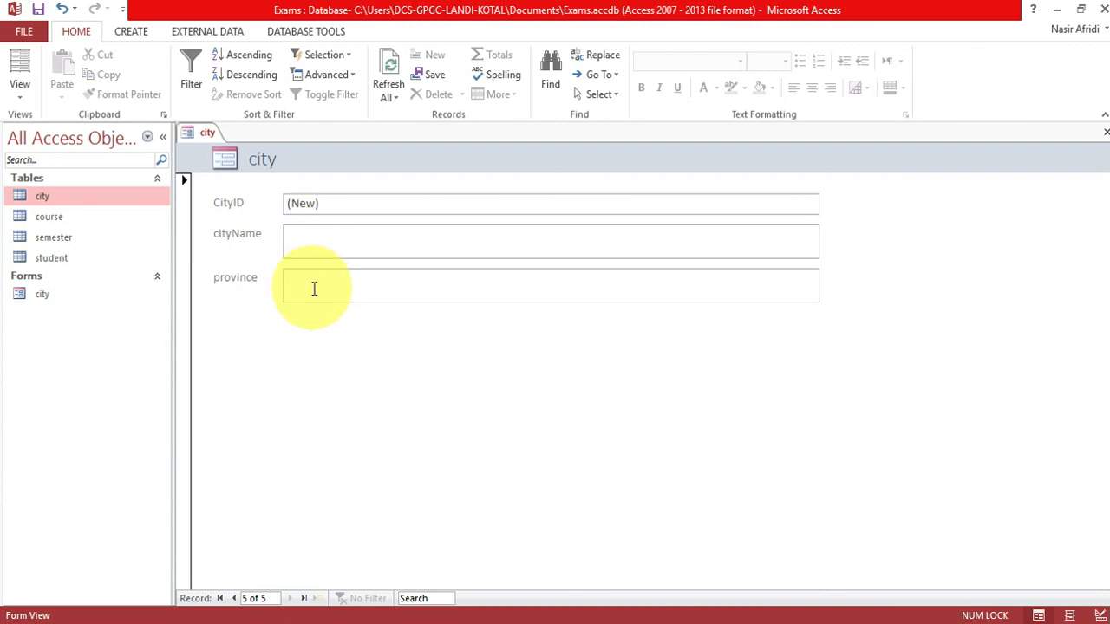
pyautogui.click(314, 289)
pyautogui.write('KPK')
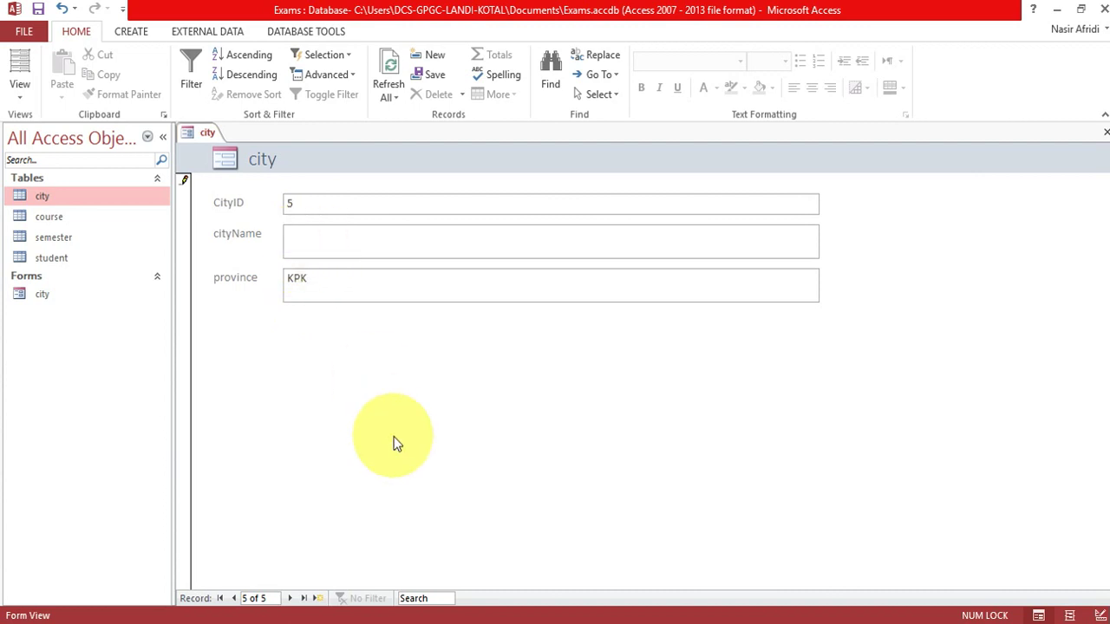
pyautogui.press('Tab')
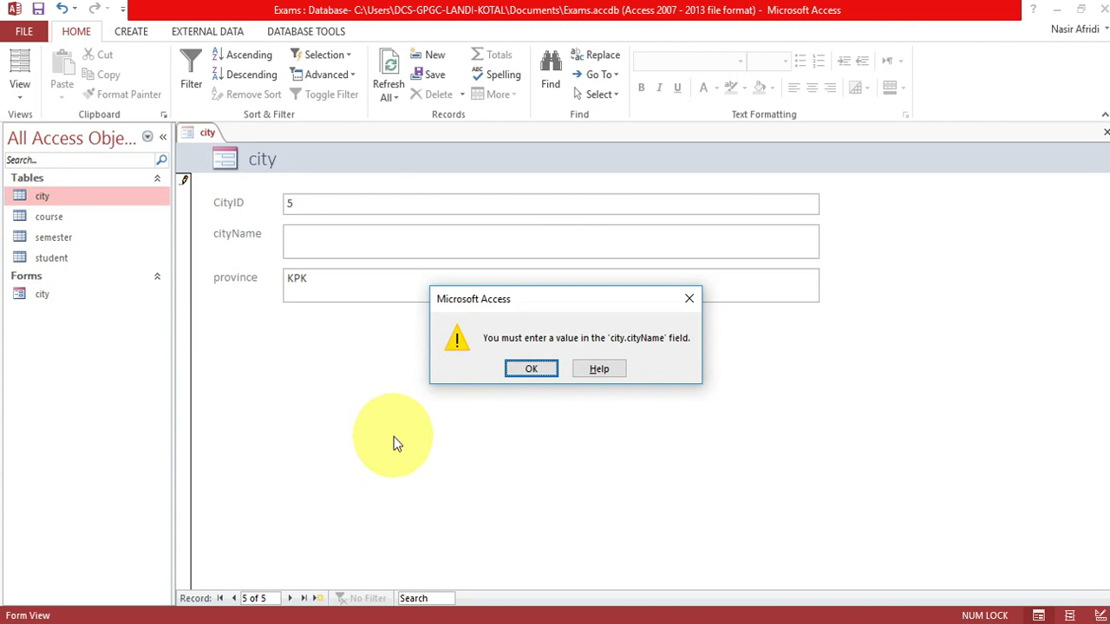
pyautogui.click(533, 367)
pyautogui.click(356, 226)
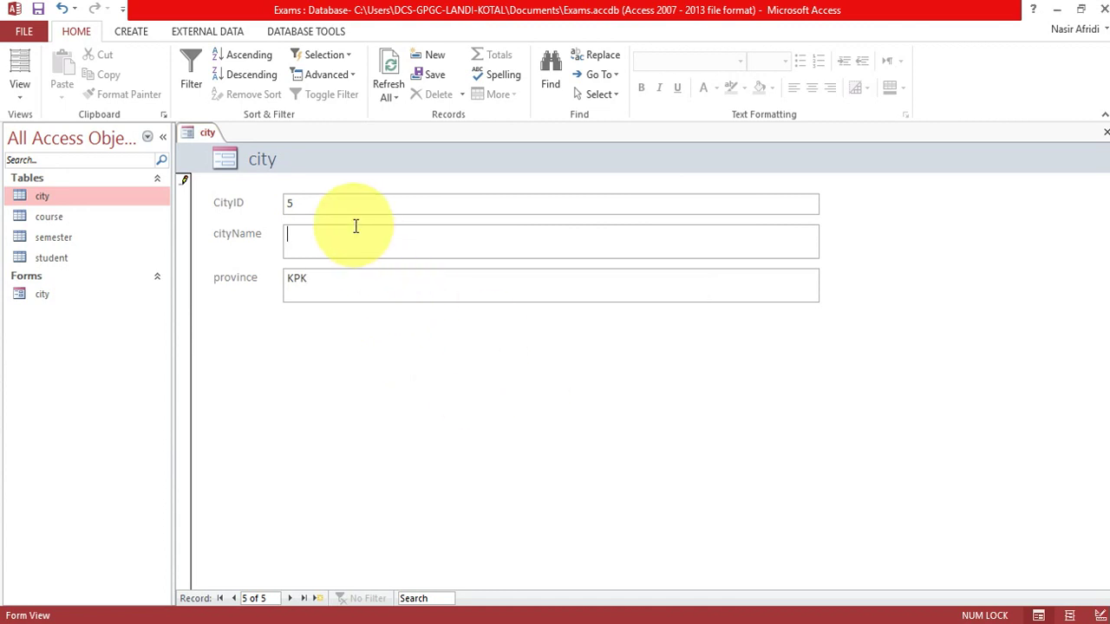
pyautogui.write('SWAT')
pyautogui.press('Tab')
pyautogui.press('Tab')
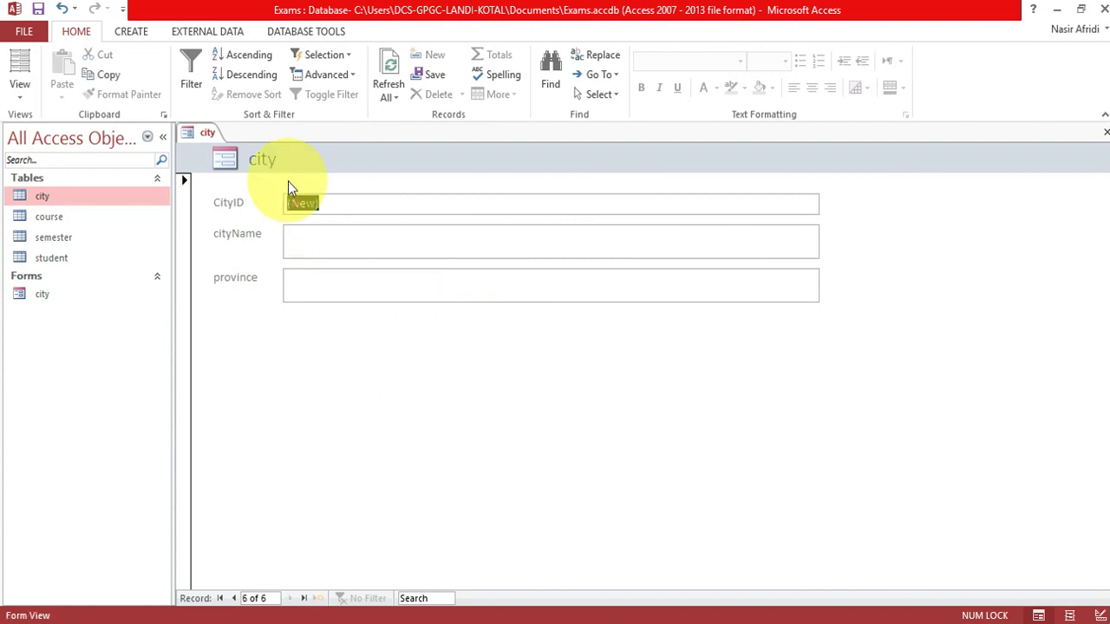
pyautogui.doubleClick(68, 196)
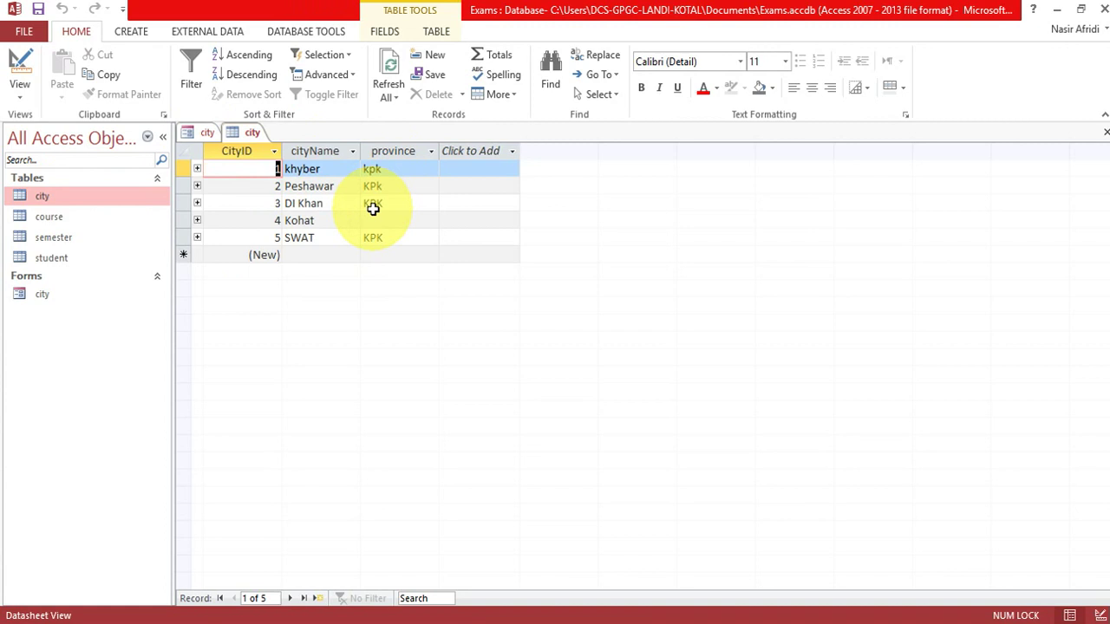
pyautogui.rightClick(251, 134)
pyautogui.click(293, 165)
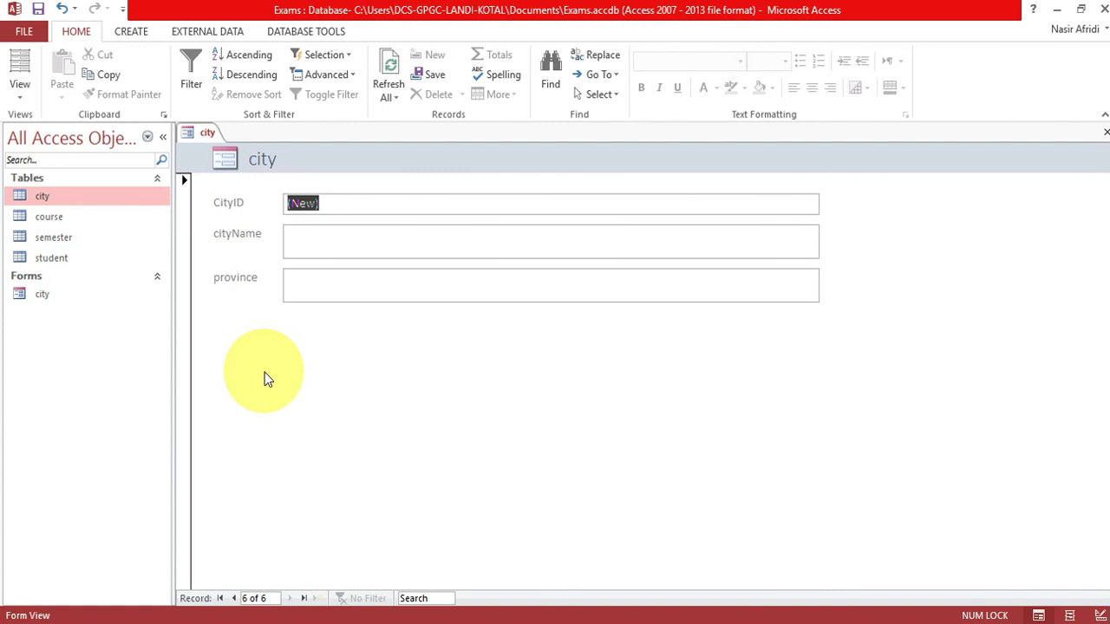
# Switch the city form to Layout View and place a new command button below province.
pyautogui.rightClick(211, 142)
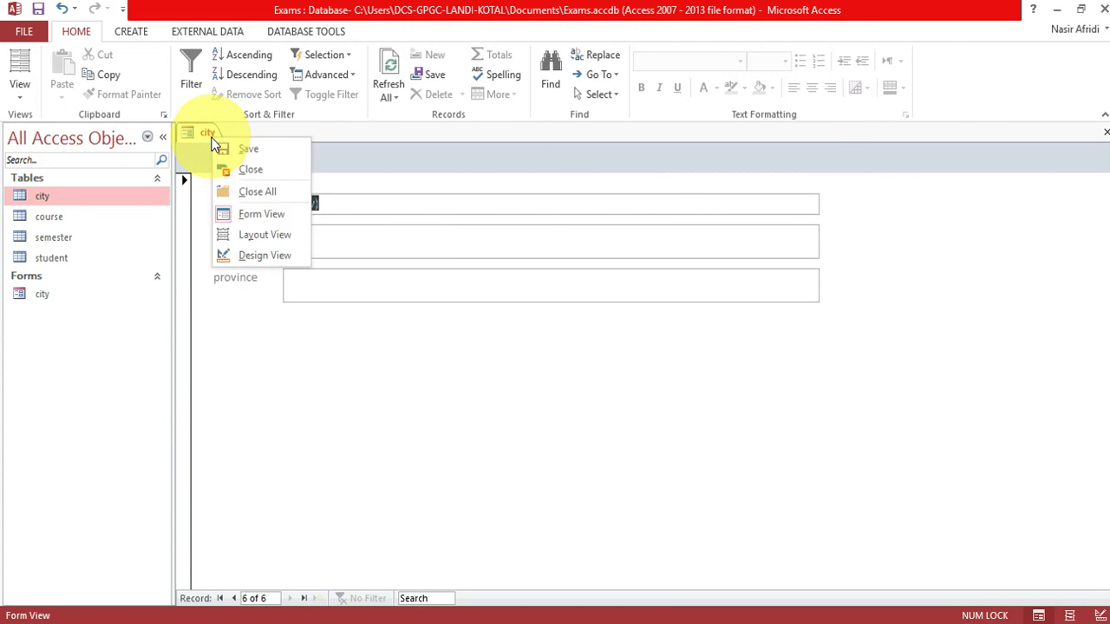
pyautogui.click(258, 234)
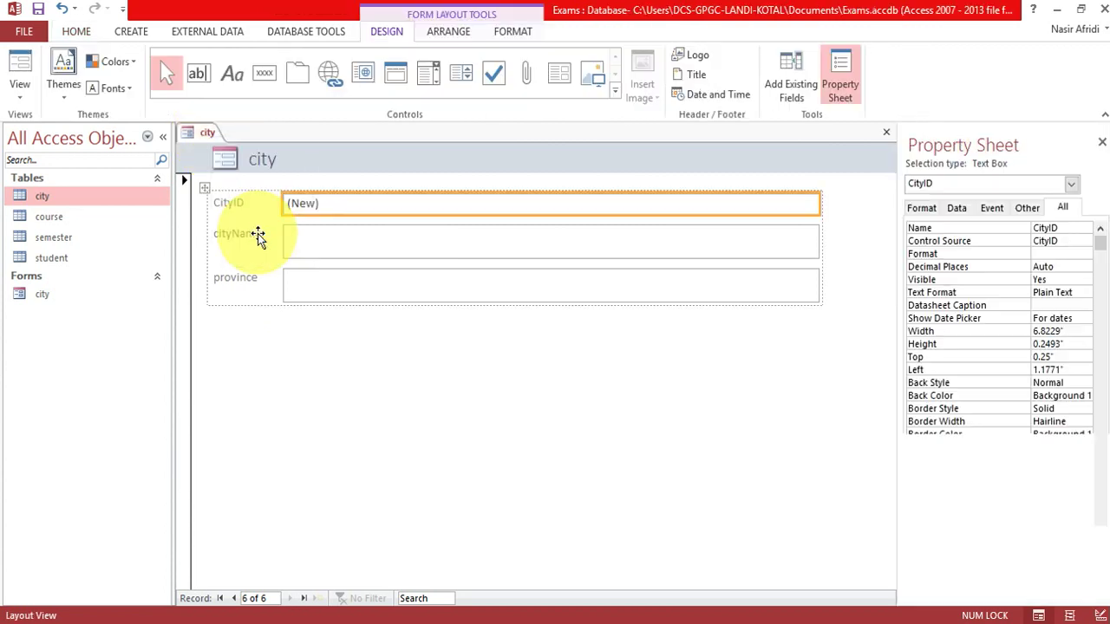
pyautogui.click(362, 384)
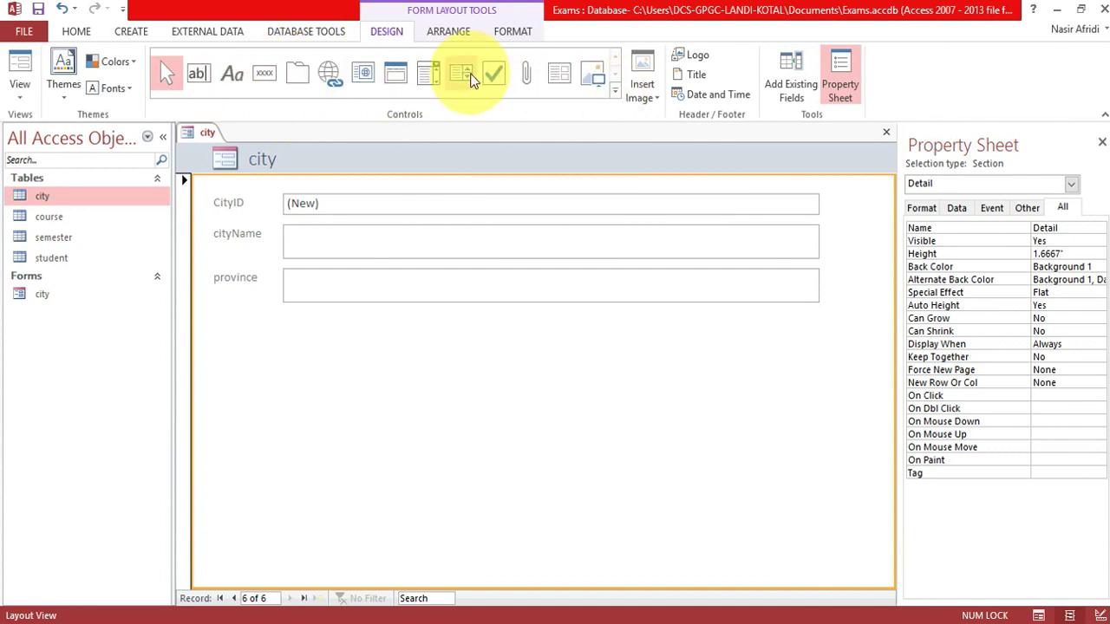
pyautogui.click(265, 75)
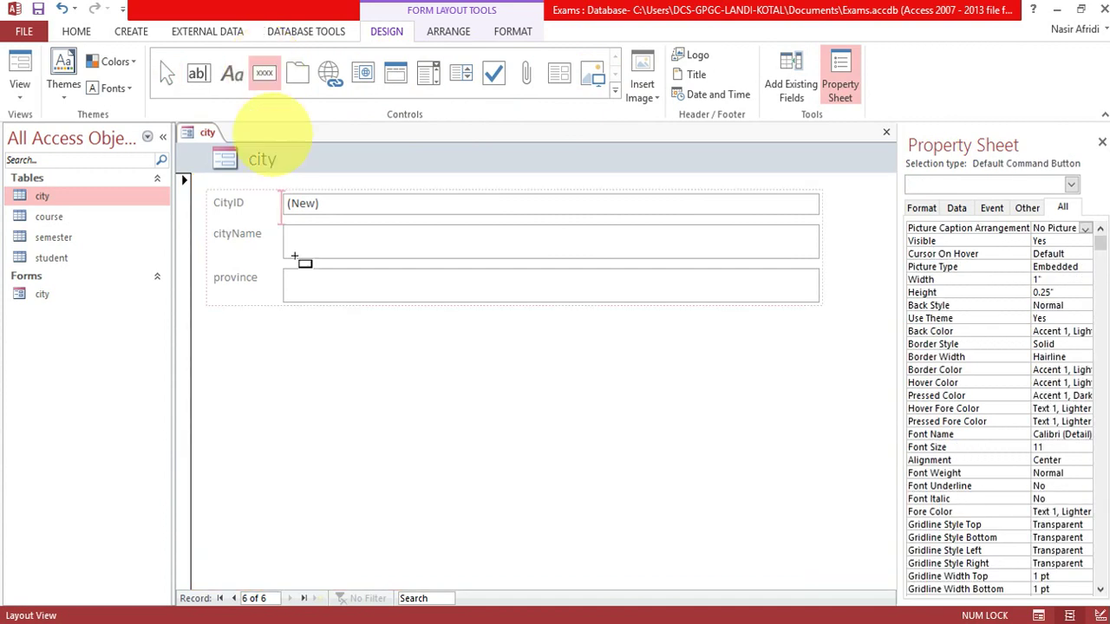
pyautogui.click(295, 340)
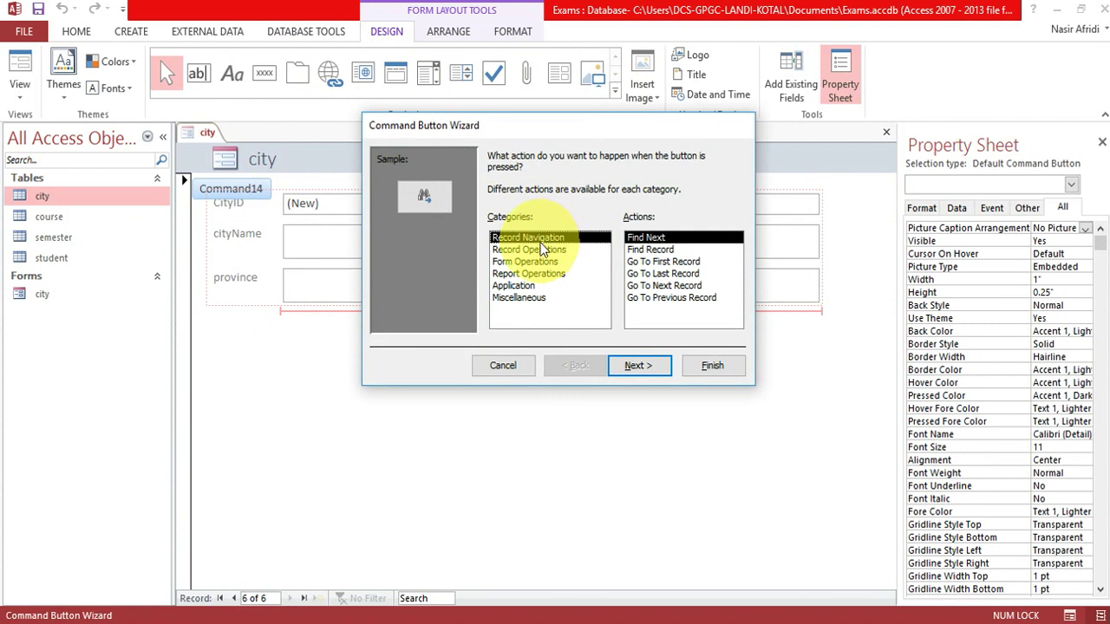
# Set the button to Go To First Record, keeping the default Go To First picture.
pyautogui.click(660, 262)
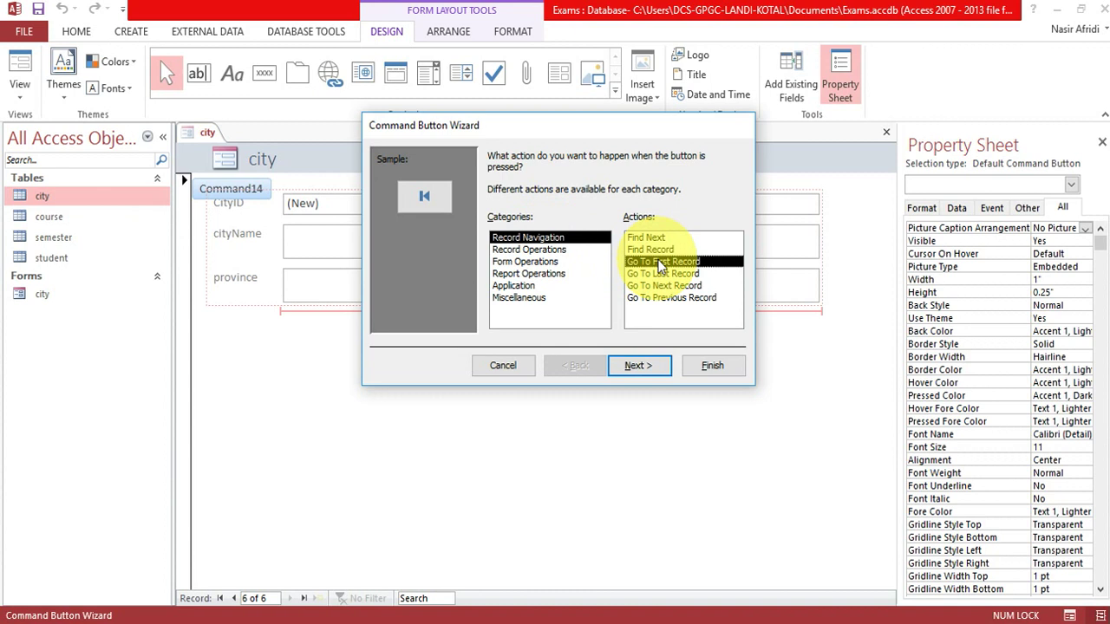
pyautogui.click(670, 297)
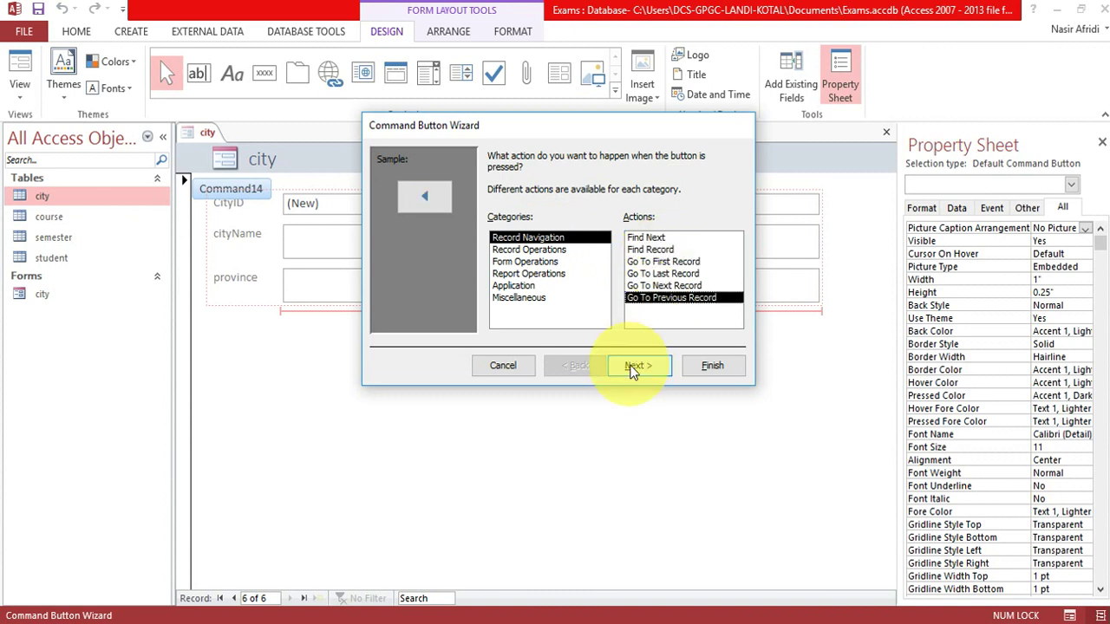
pyautogui.click(635, 365)
pyautogui.click(575, 365)
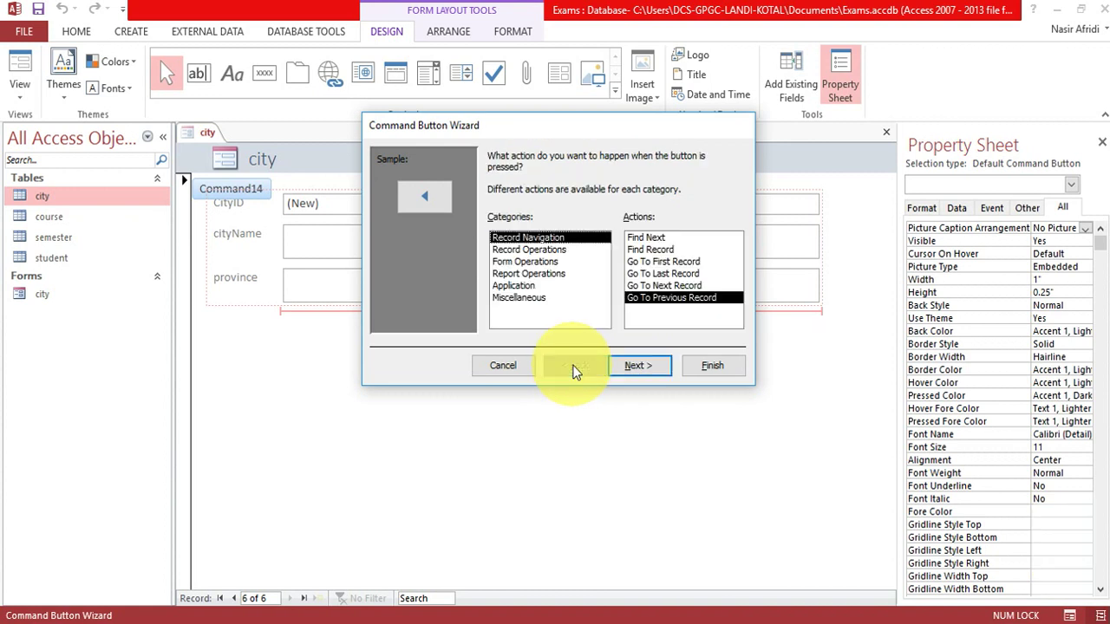
pyautogui.click(664, 262)
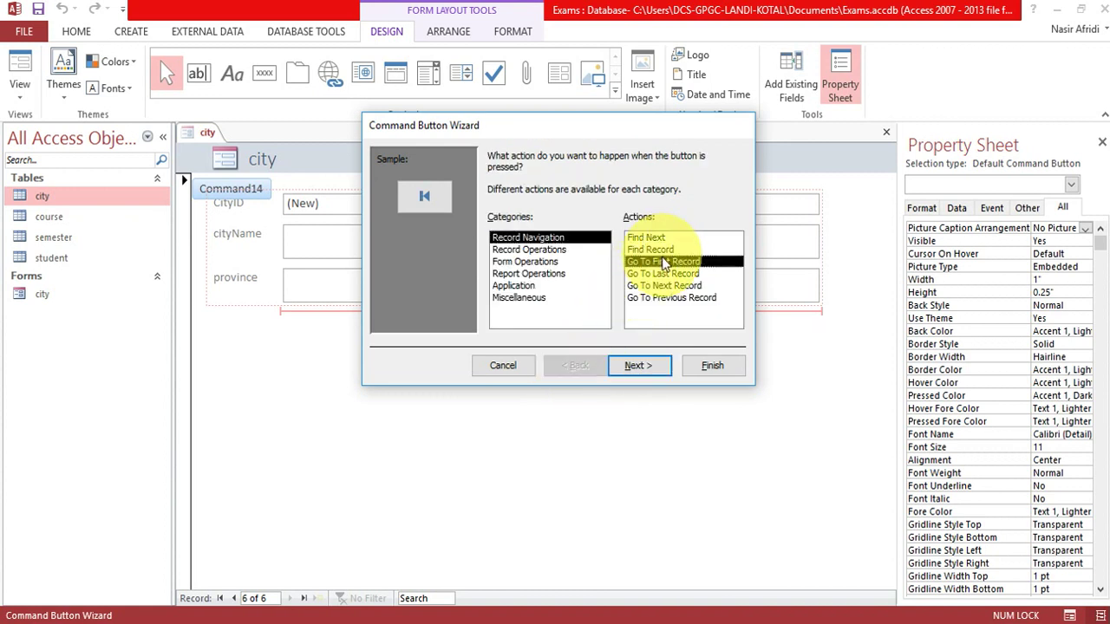
pyautogui.click(639, 366)
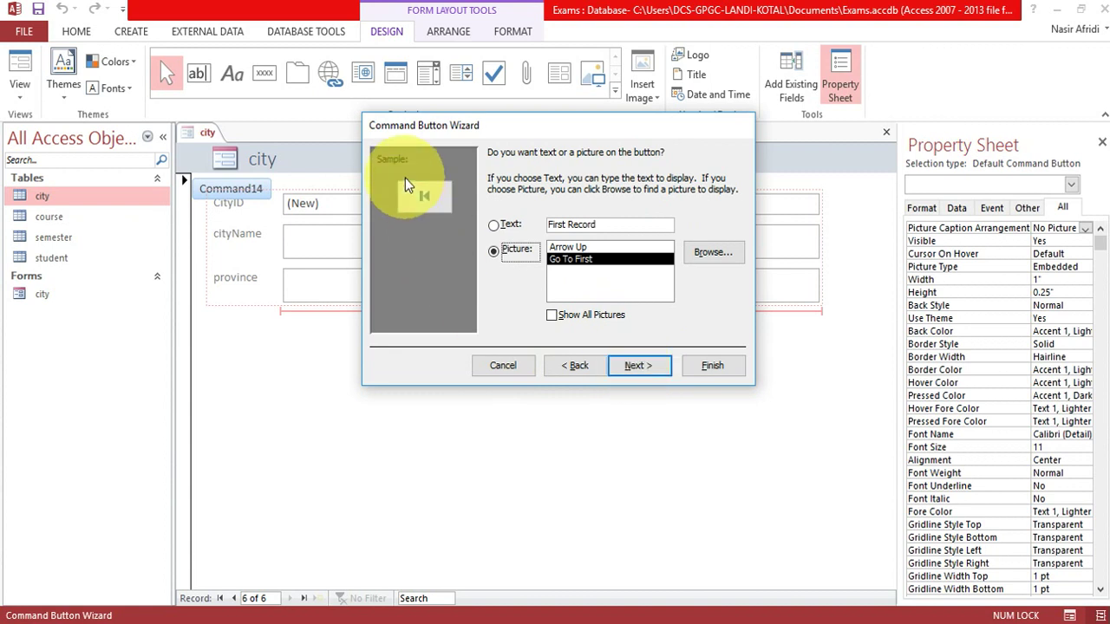
pyautogui.click(639, 368)
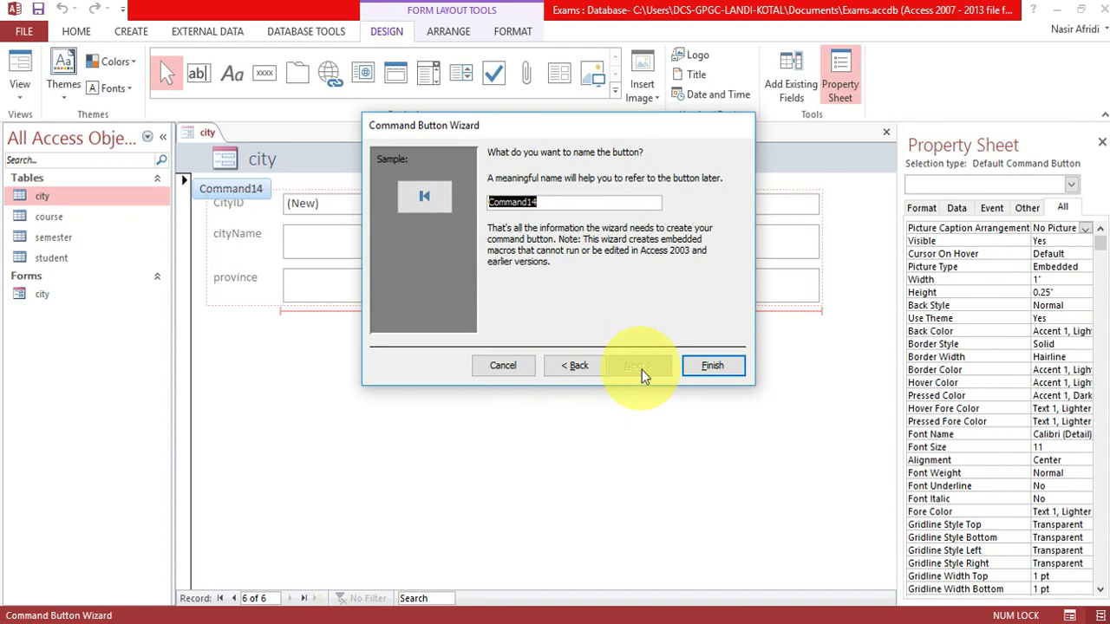
pyautogui.click(709, 367)
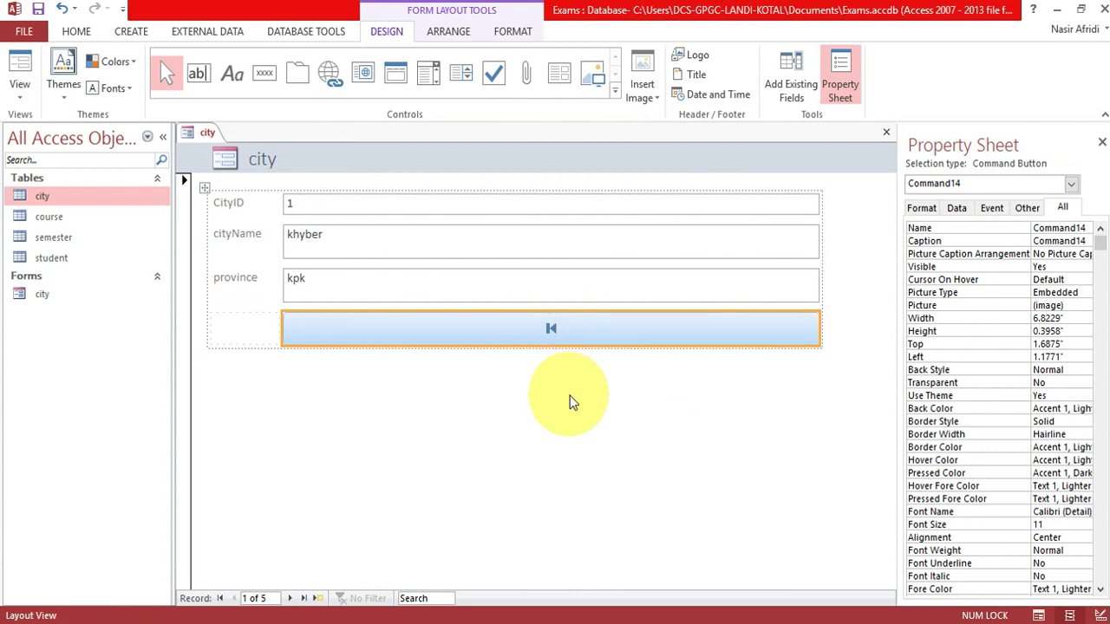
# Add a Go To Last Record button below the first-record button.
pyautogui.click(266, 77)
pyautogui.click(457, 375)
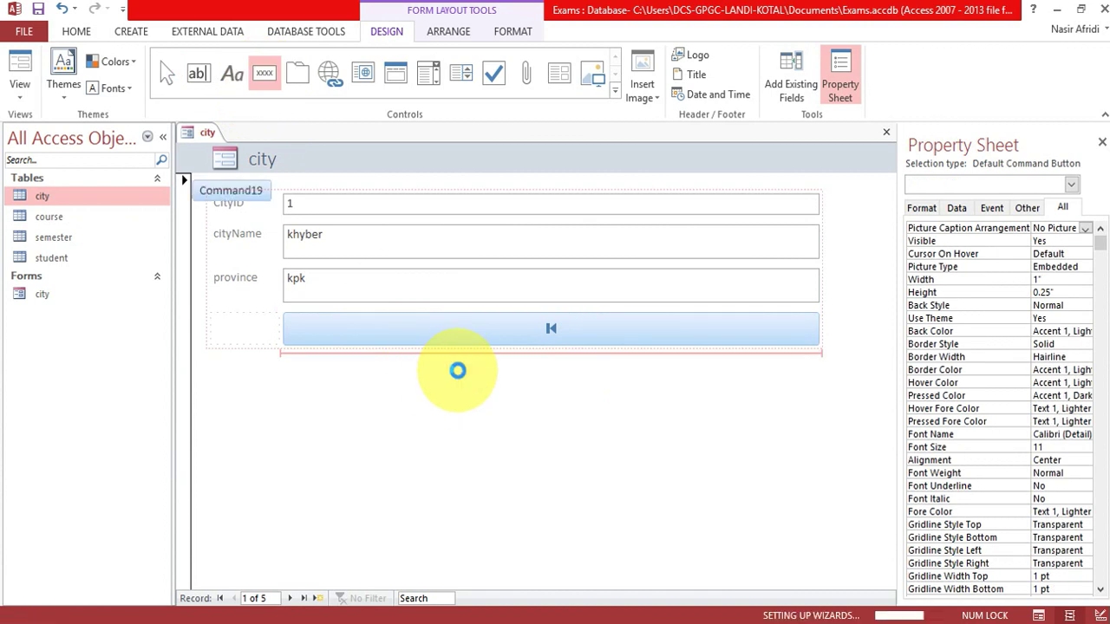
pyautogui.click(663, 273)
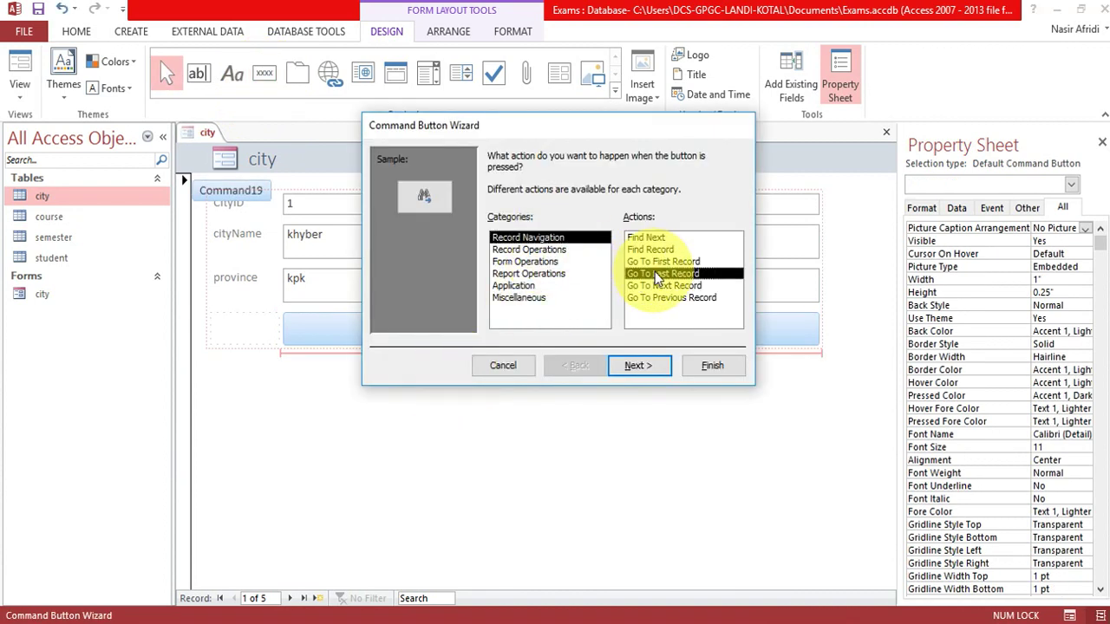
pyautogui.click(640, 369)
pyautogui.click(638, 367)
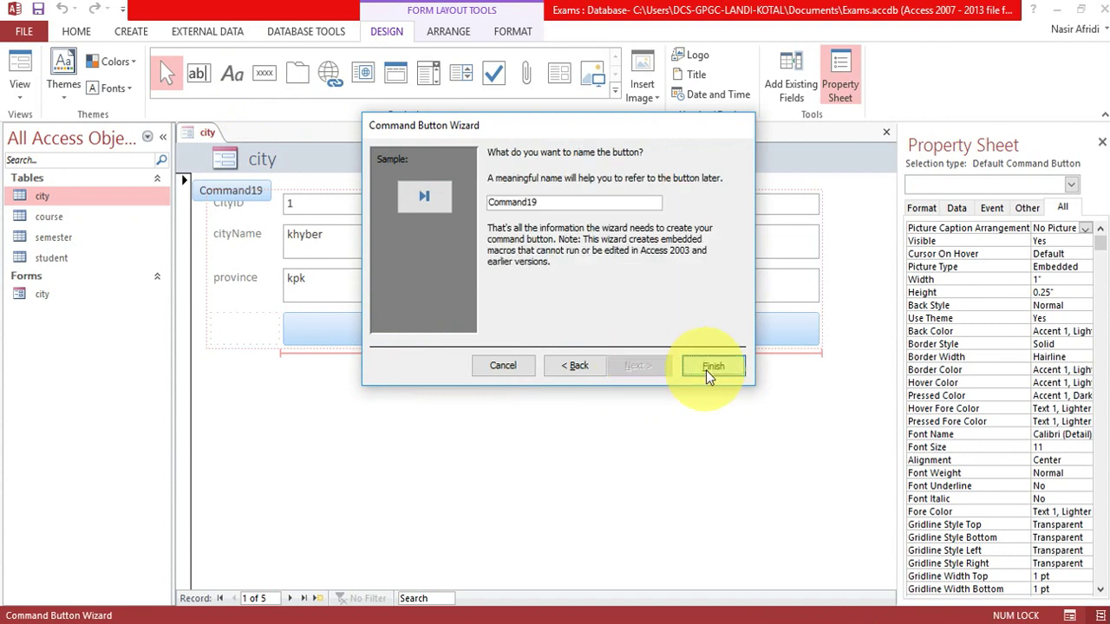
pyautogui.click(707, 371)
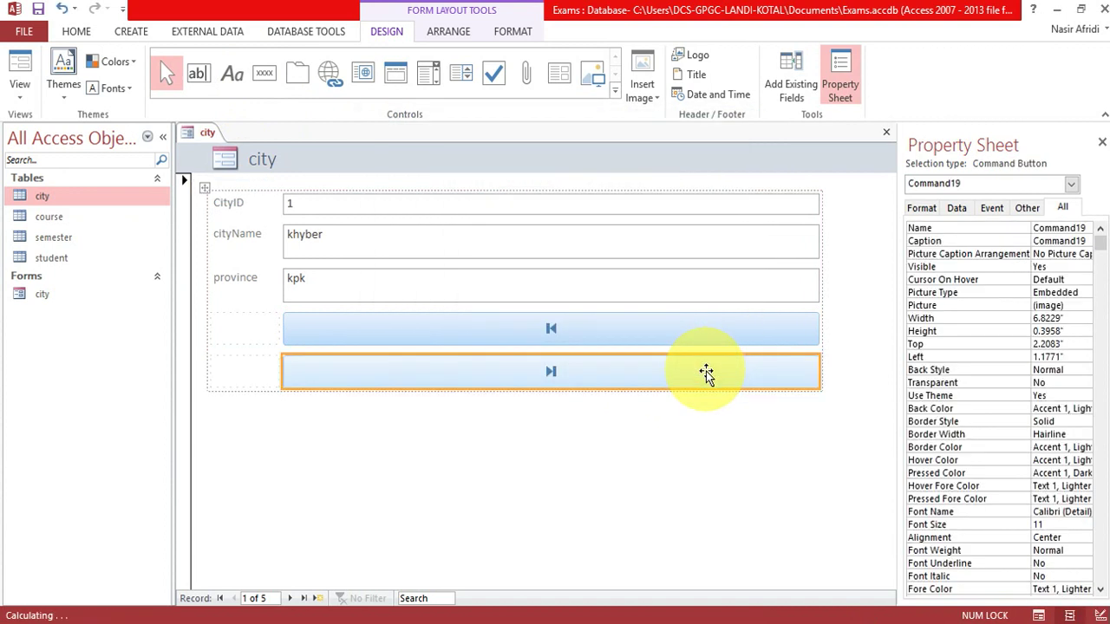
# Add a Go To Next Record button below the others.
pyautogui.click(264, 74)
pyautogui.click(535, 418)
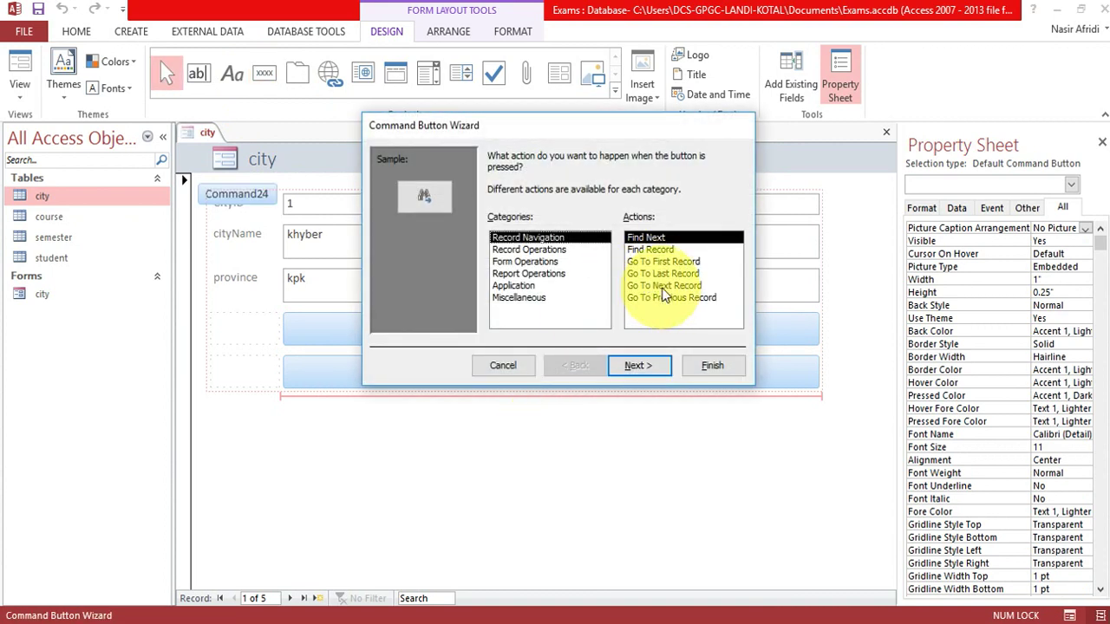
pyautogui.click(664, 285)
pyautogui.click(635, 367)
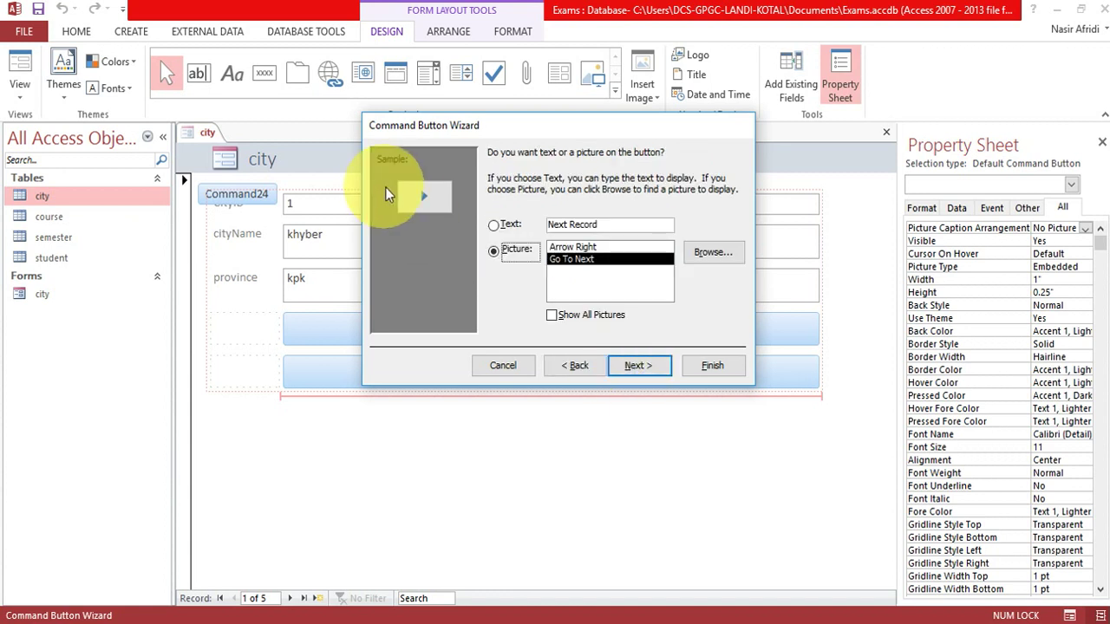
pyautogui.click(640, 367)
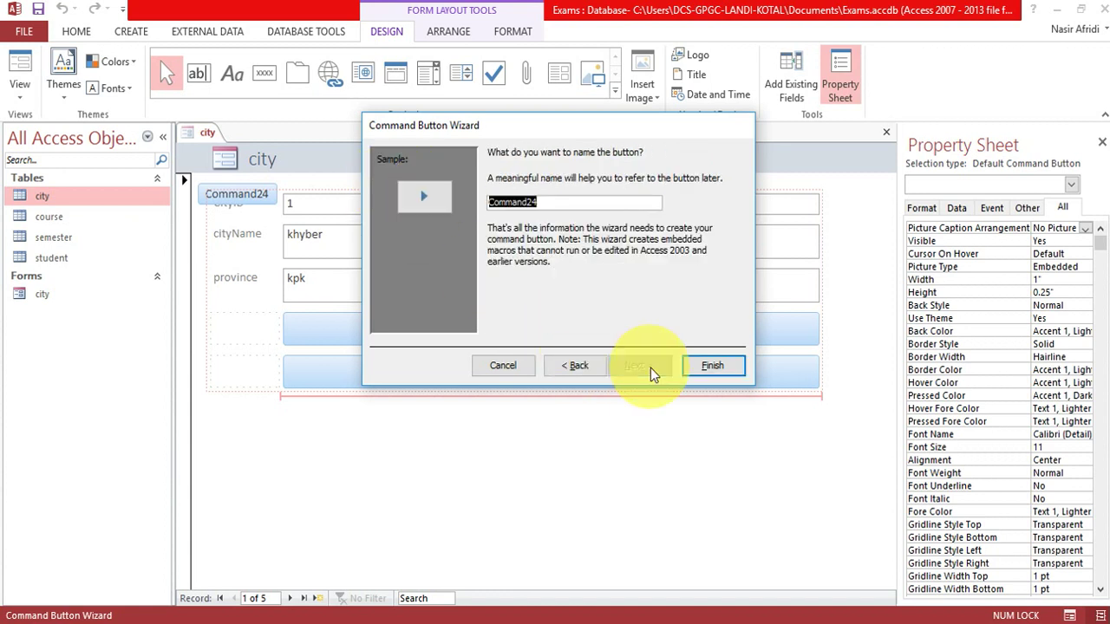
pyautogui.click(711, 368)
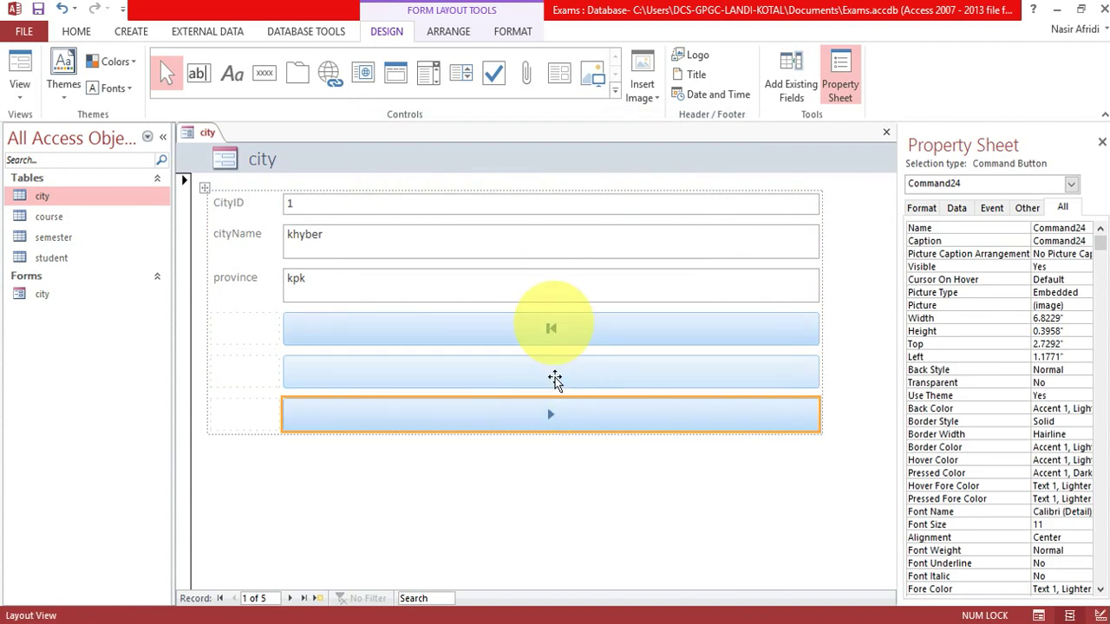
# Add a Go To Previous Record button as the fourth navigation button.
pyautogui.click(264, 72)
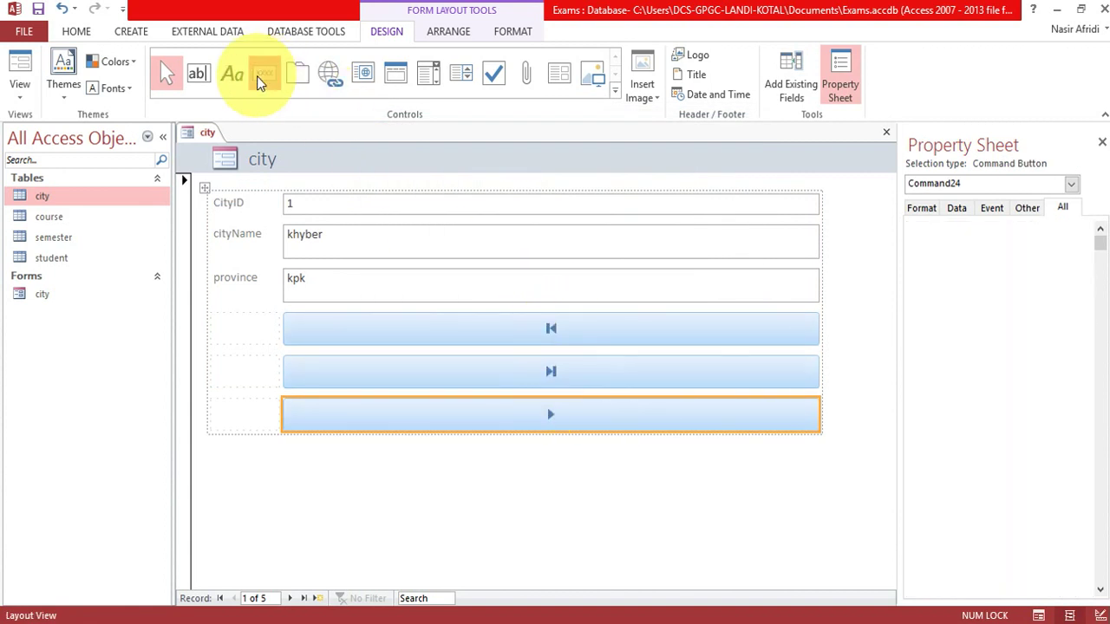
pyautogui.click(550, 446)
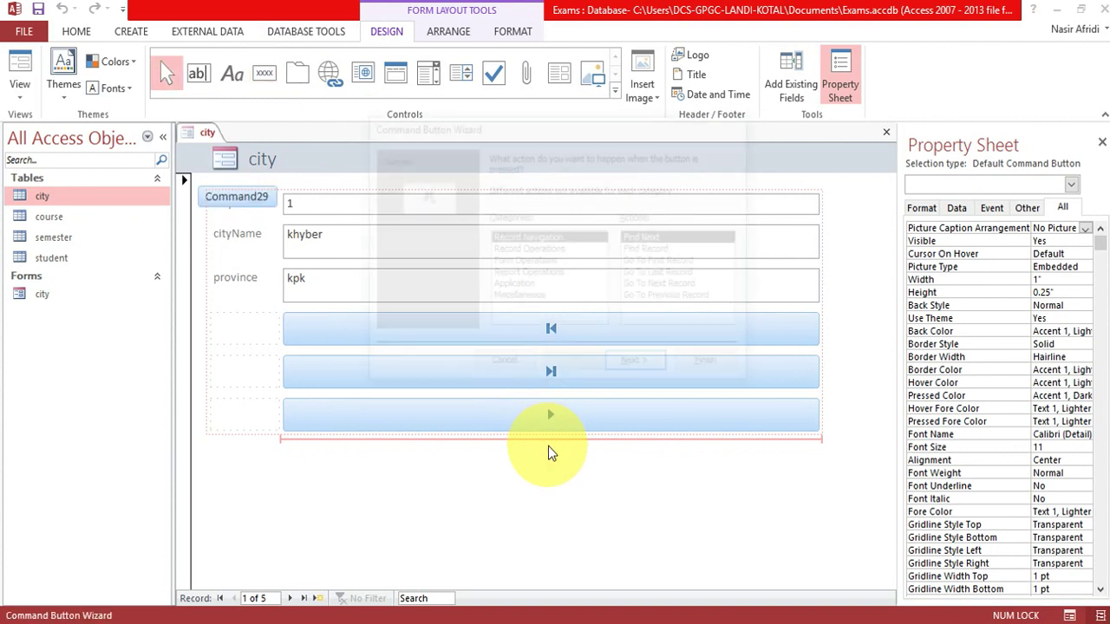
pyautogui.click(661, 286)
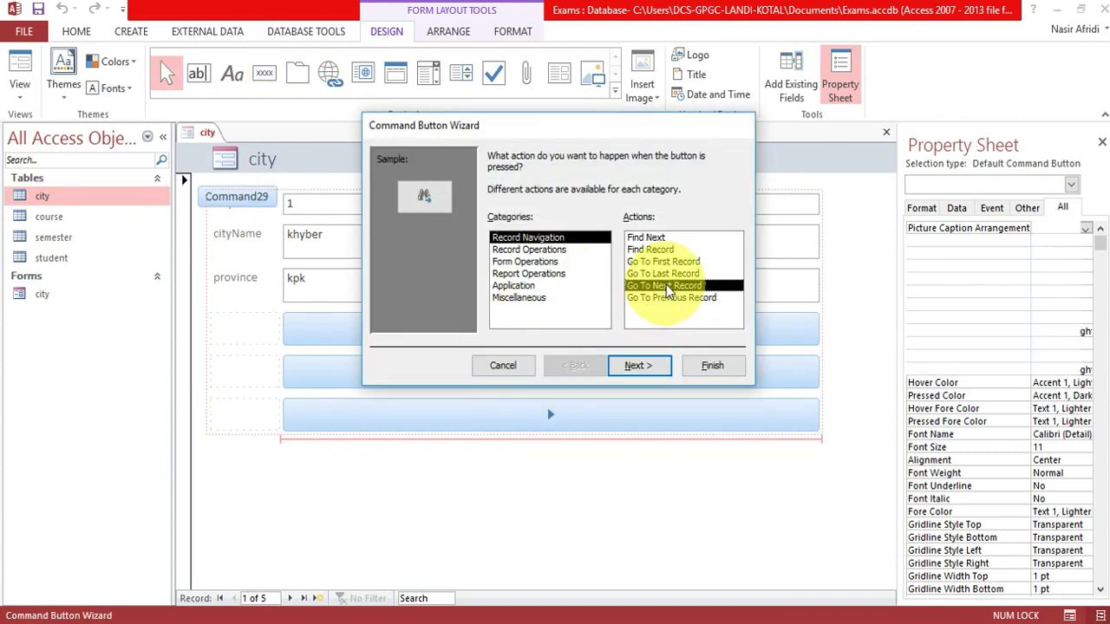
pyautogui.click(665, 299)
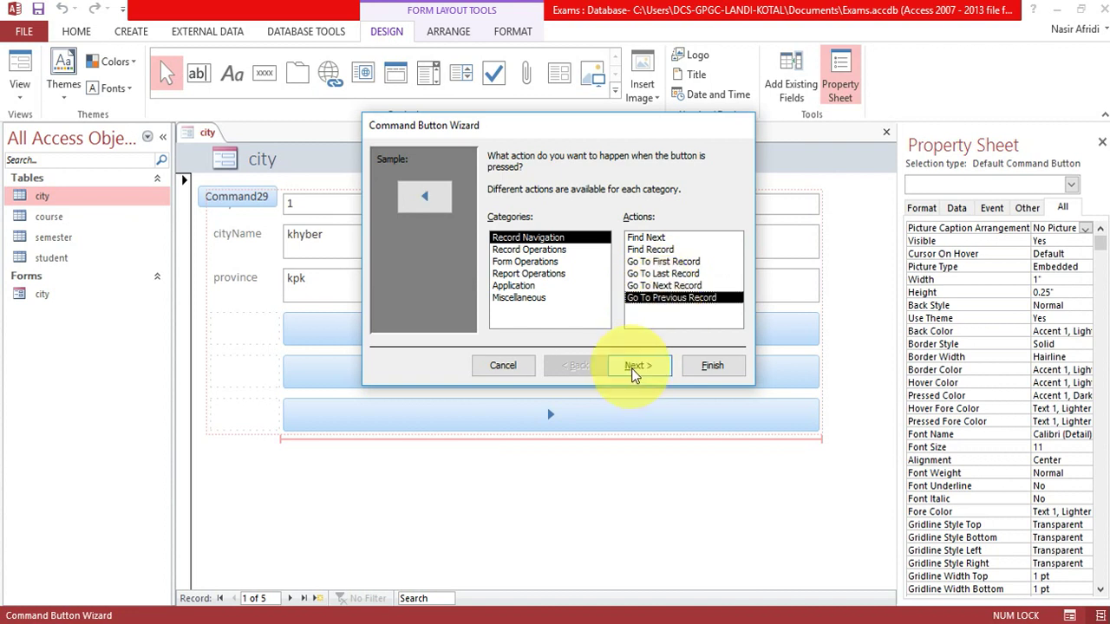
pyautogui.click(634, 368)
pyautogui.click(634, 366)
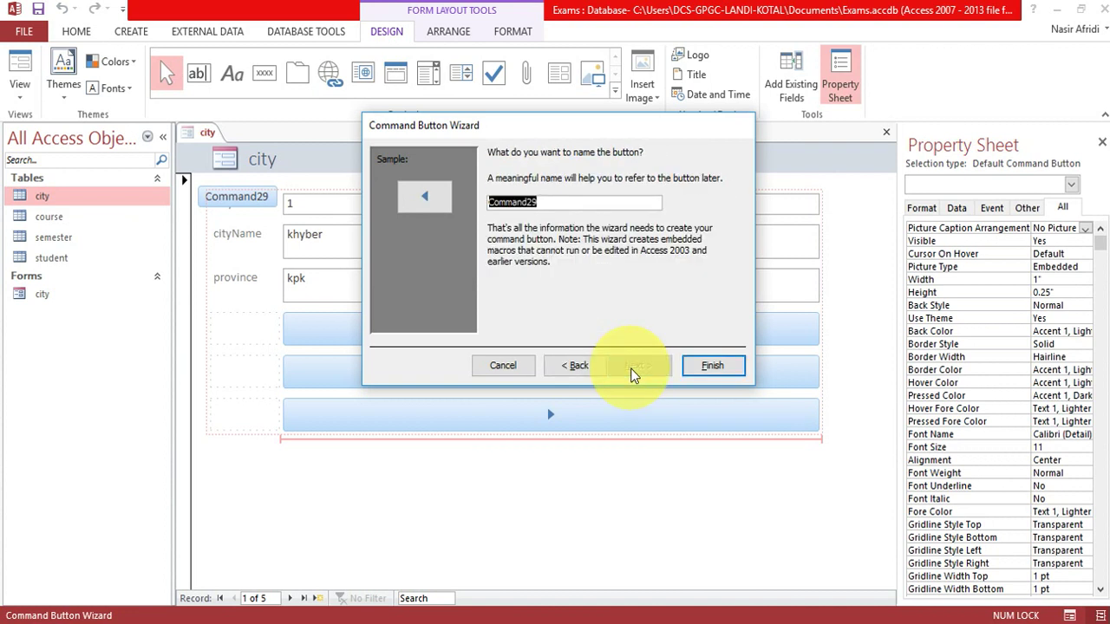
pyautogui.click(713, 367)
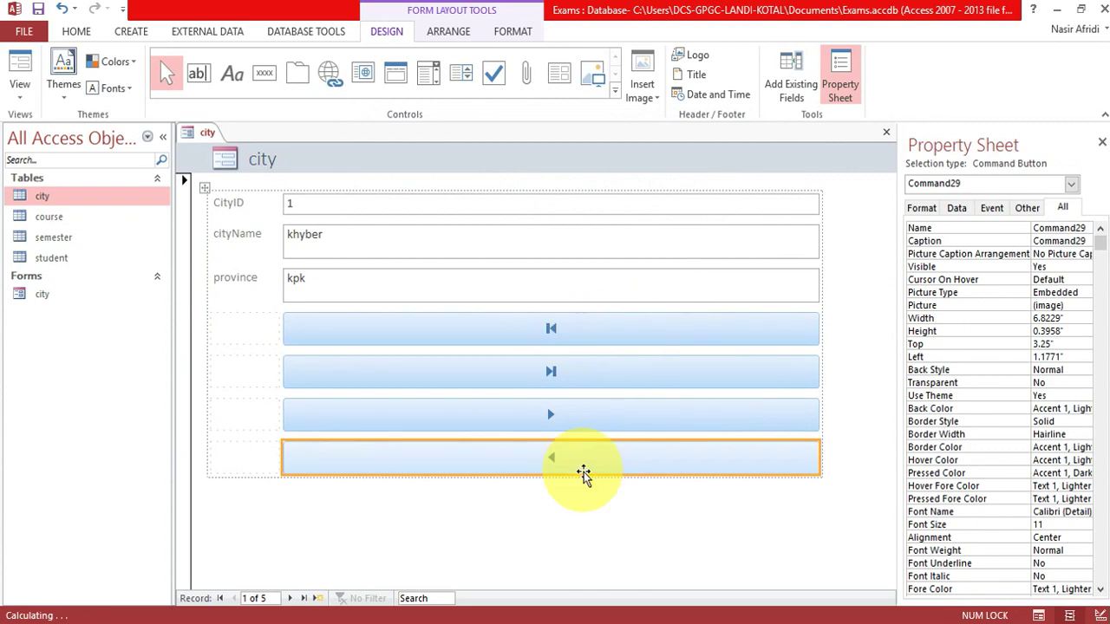
# Add a Record Operations > Add New Record button with the Go To New picture below the navigation buttons.
pyautogui.click(264, 72)
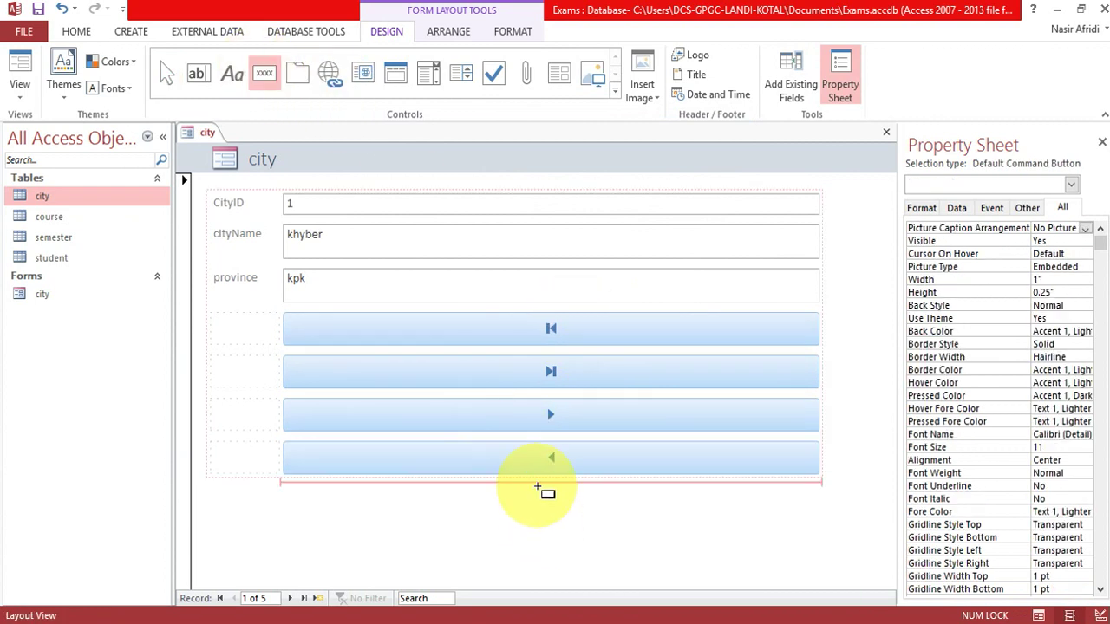
pyautogui.click(540, 490)
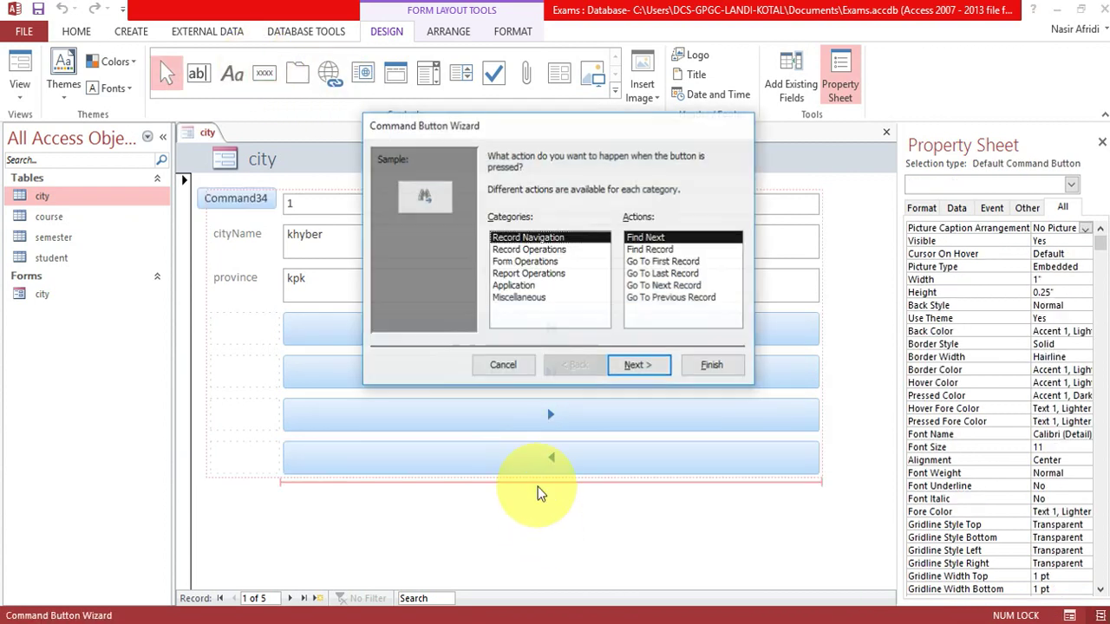
pyautogui.click(530, 250)
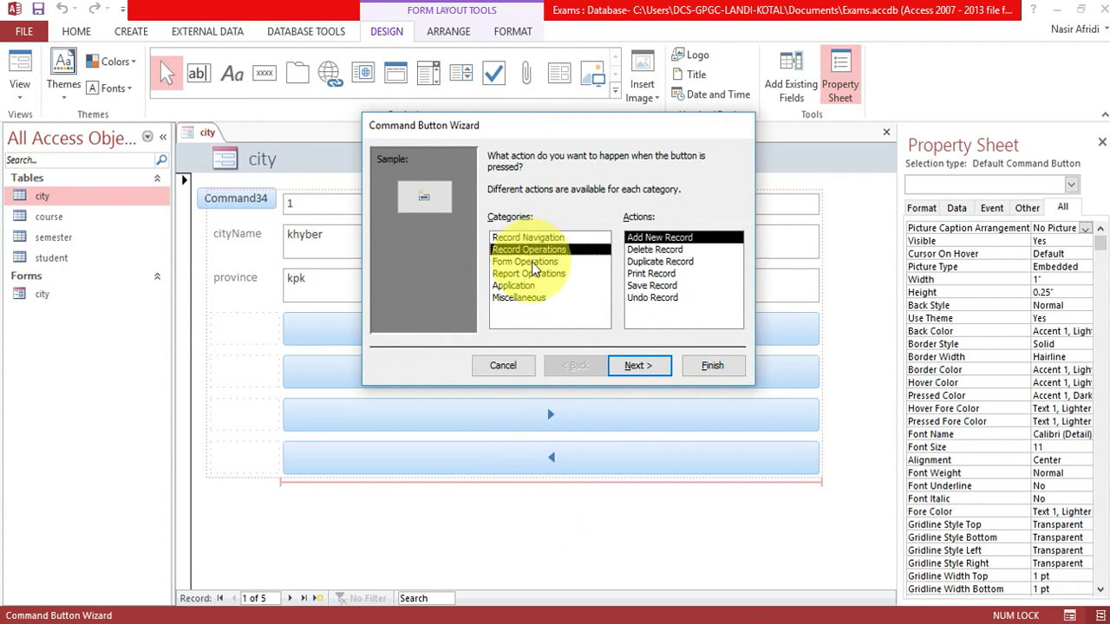
pyautogui.click(532, 262)
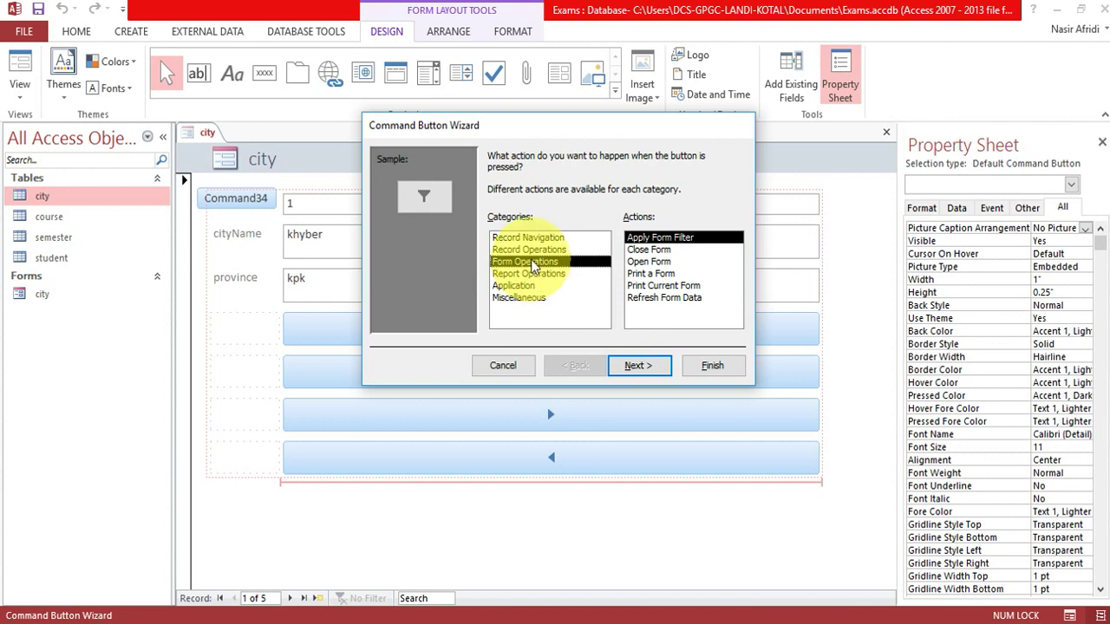
pyautogui.click(528, 252)
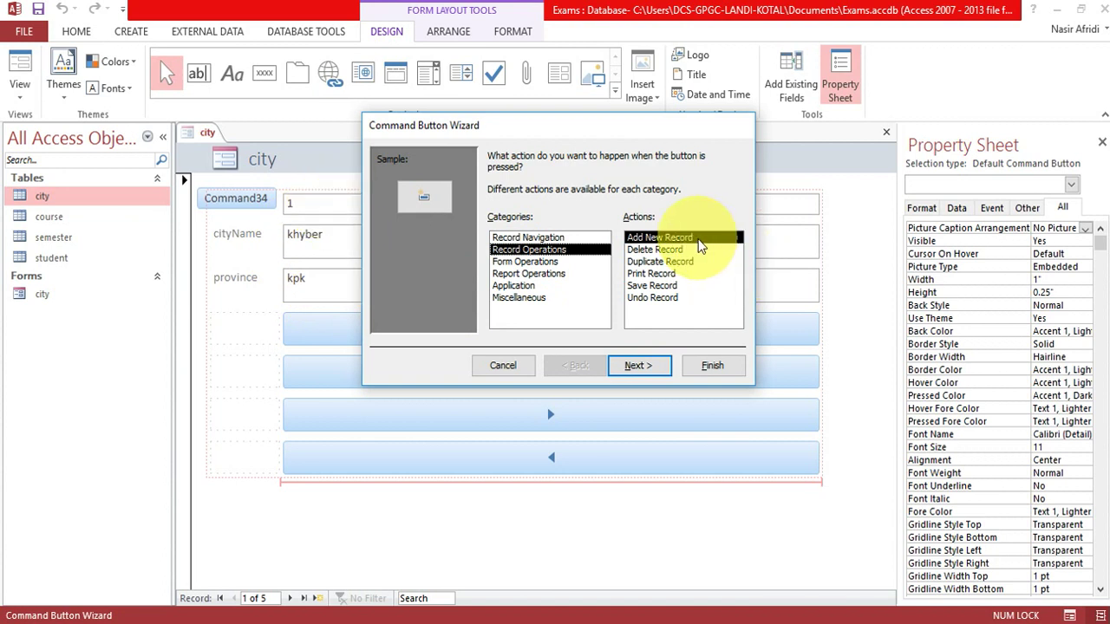
pyautogui.click(640, 367)
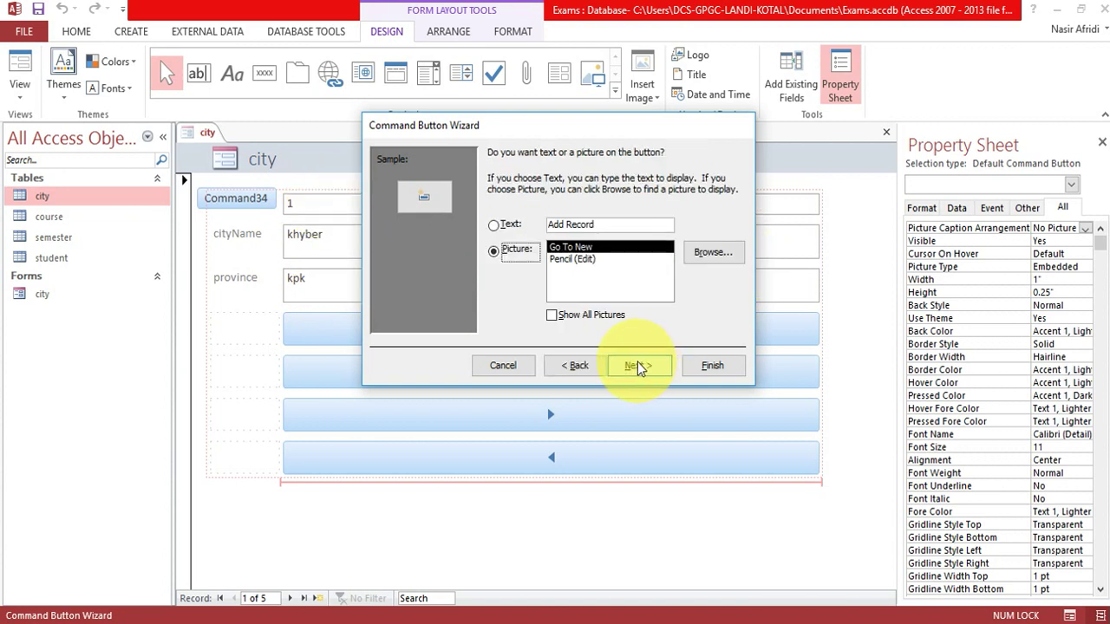
pyautogui.click(639, 367)
pyautogui.click(713, 366)
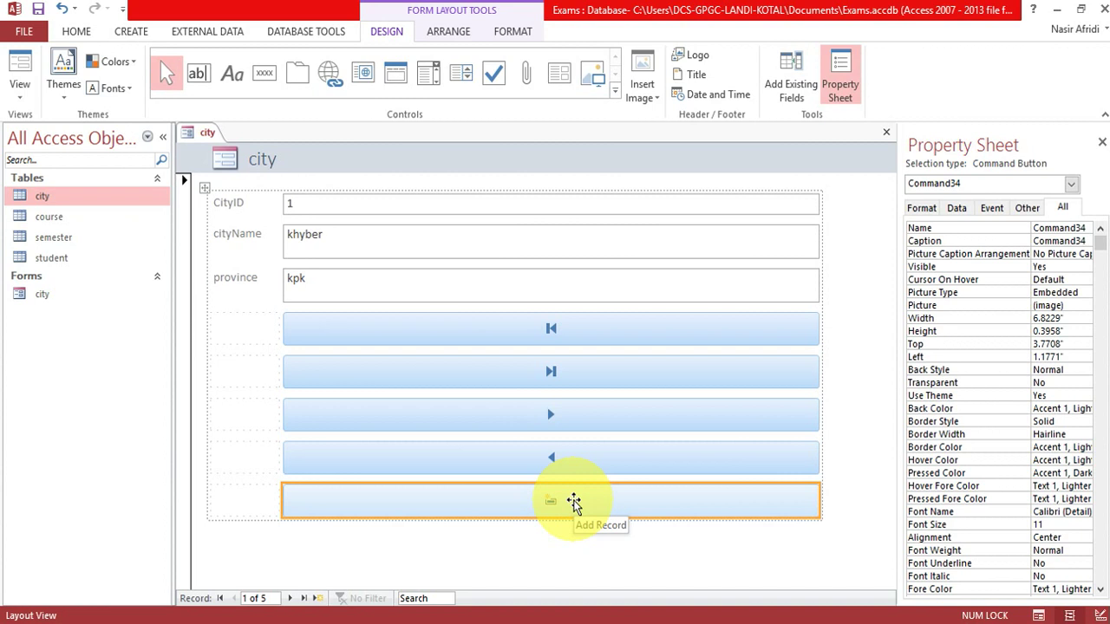
# Place a Record Operations > Save Record button at the form's bottom, then view the city form in Form View.
pyautogui.click(264, 72)
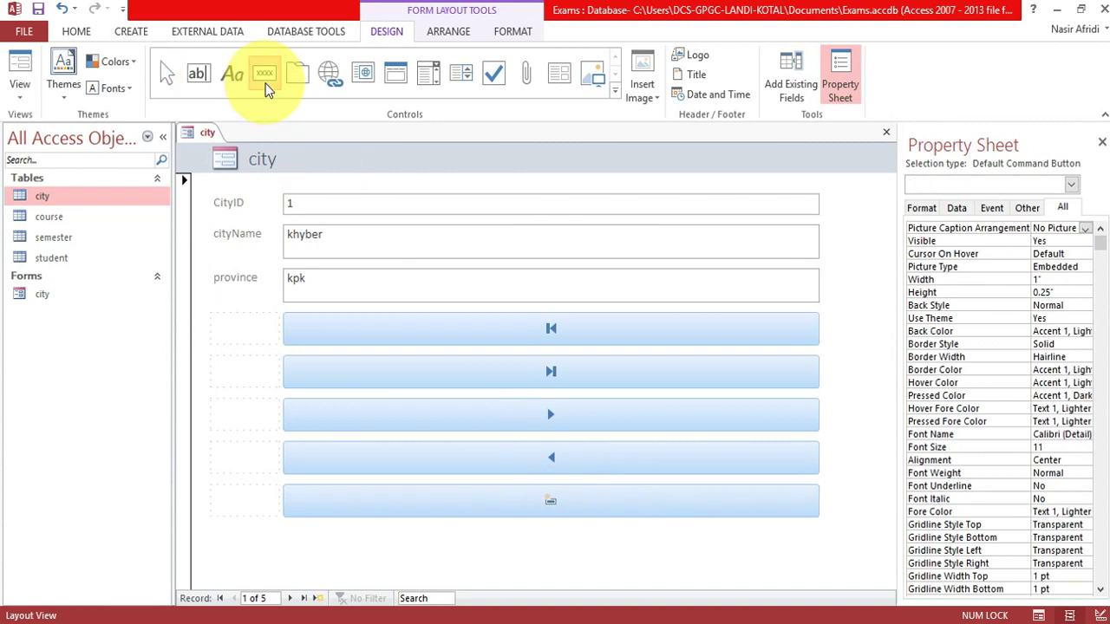
pyautogui.click(546, 552)
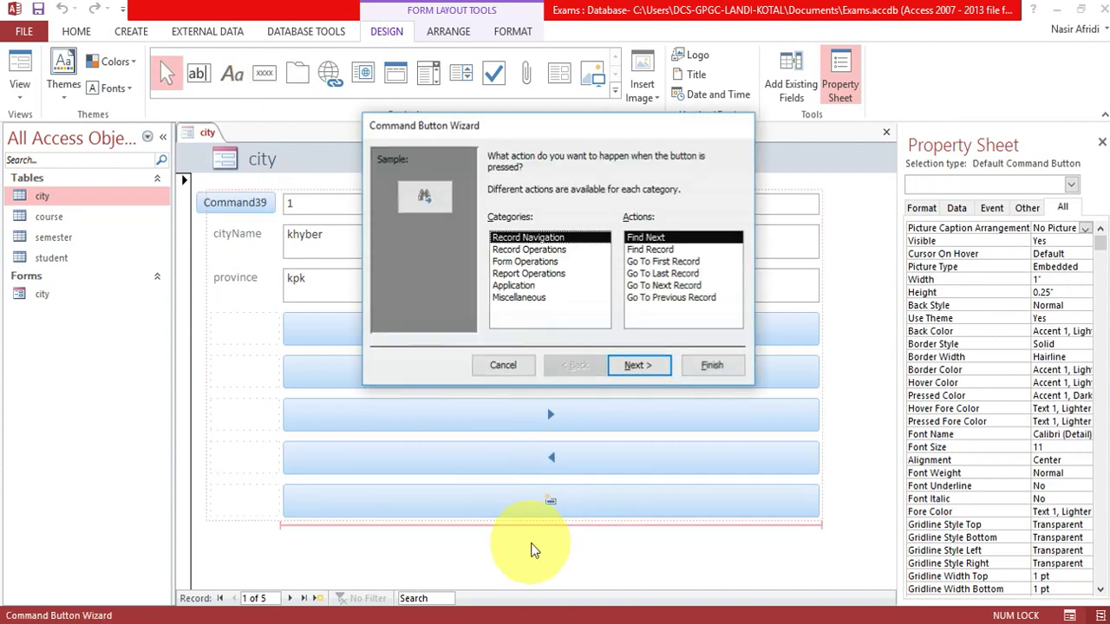
pyautogui.click(529, 250)
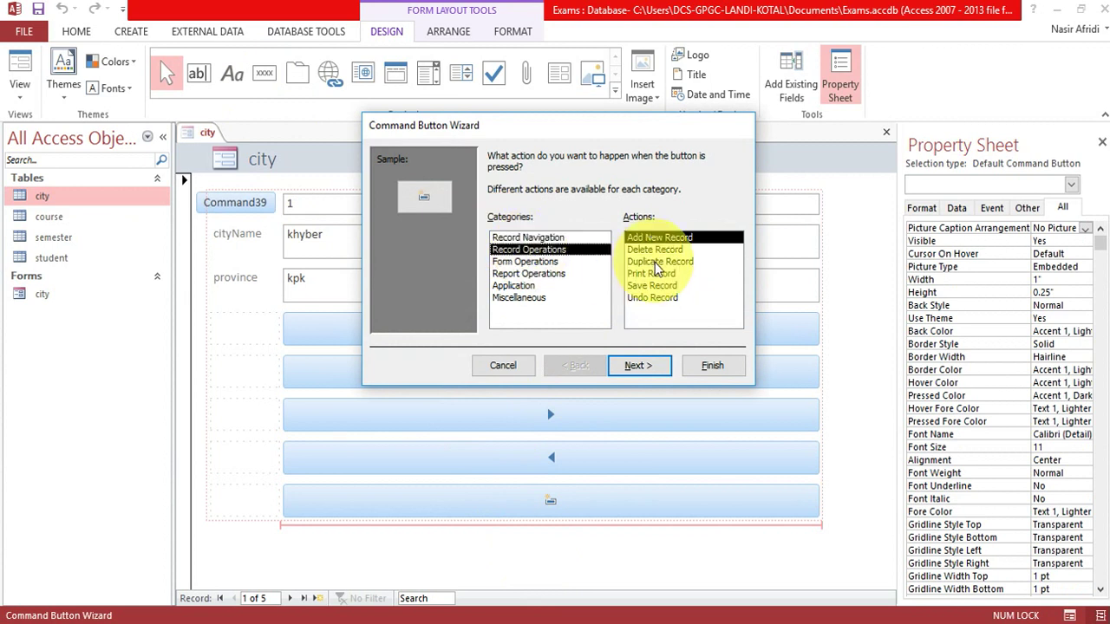
pyautogui.click(652, 285)
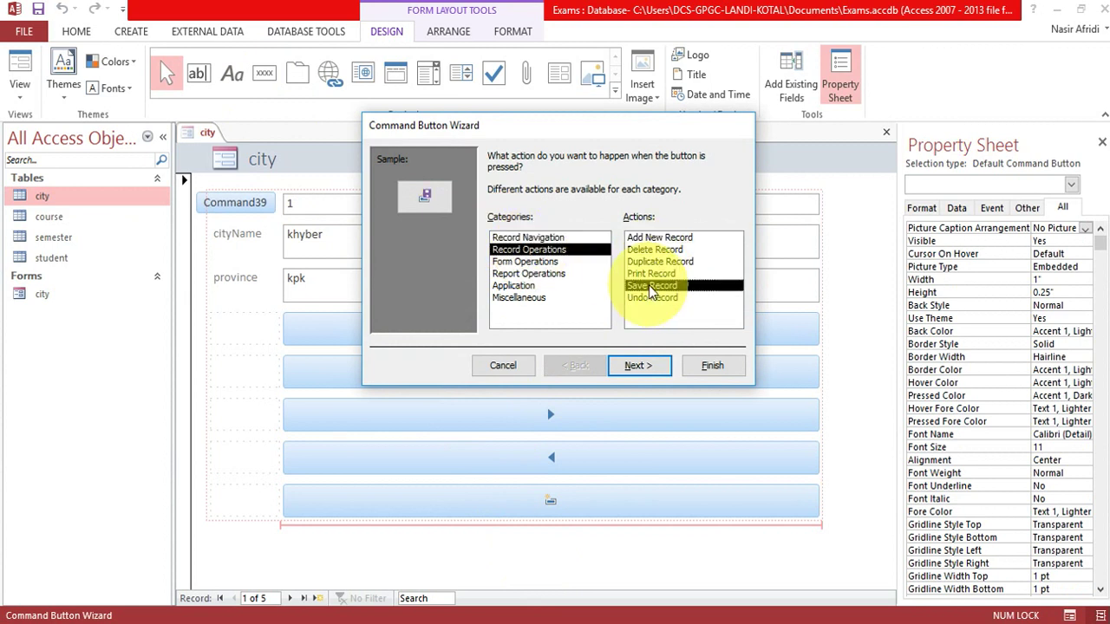
pyautogui.click(638, 365)
pyautogui.click(638, 365)
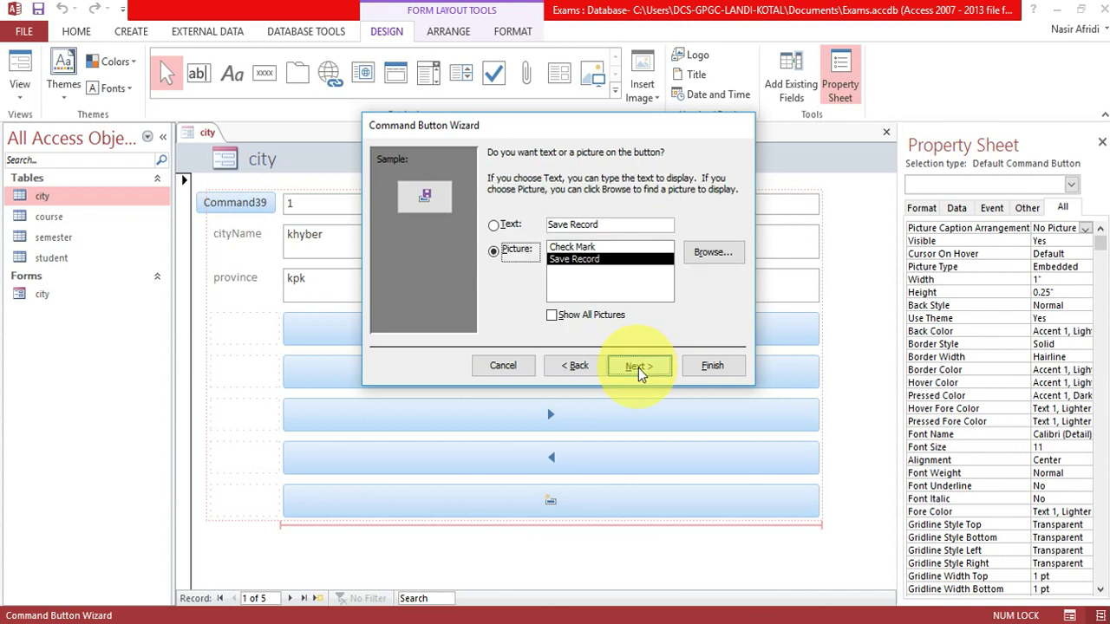
pyautogui.click(712, 365)
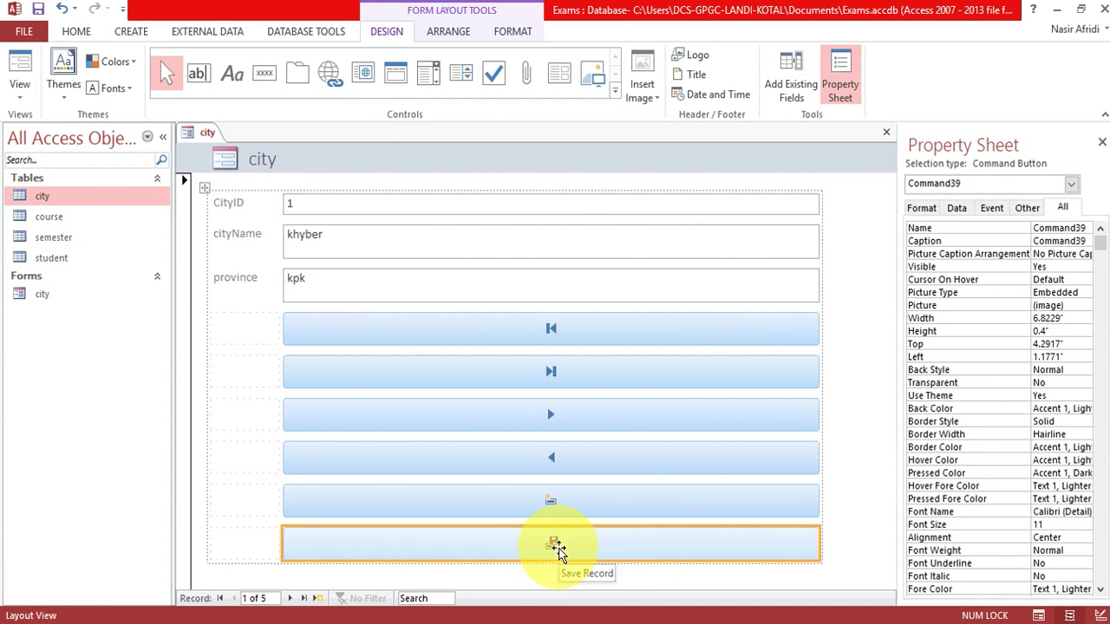
pyautogui.rightClick(200, 139)
pyautogui.click(247, 217)
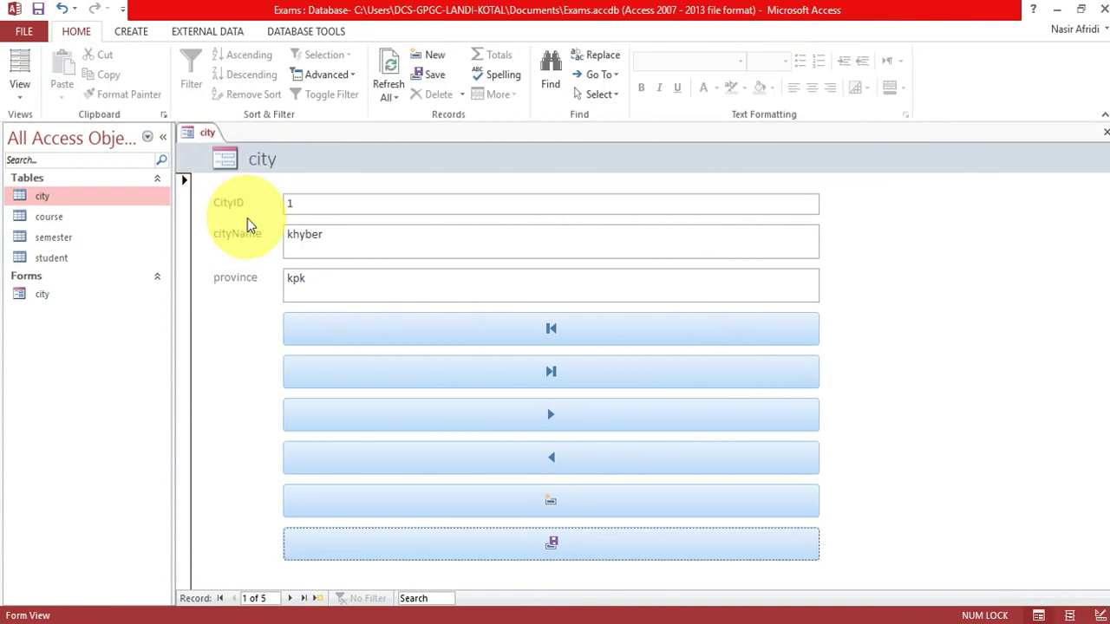
# Test the city form's Last, Previous, First and Last Record navigation buttons.
pyautogui.click(560, 372)
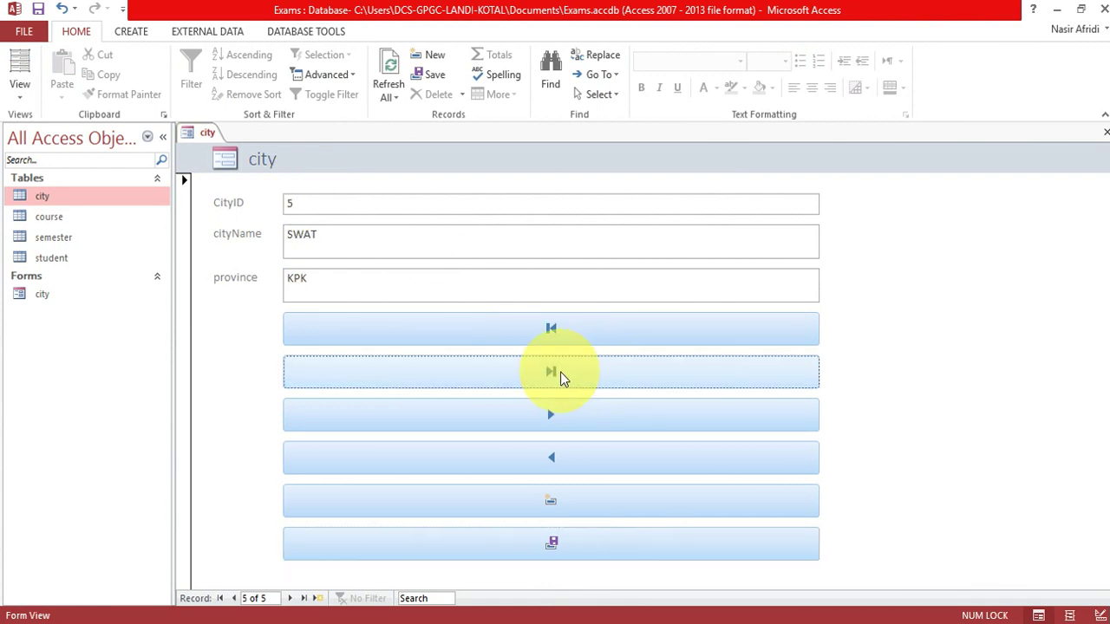
pyautogui.click(295, 197)
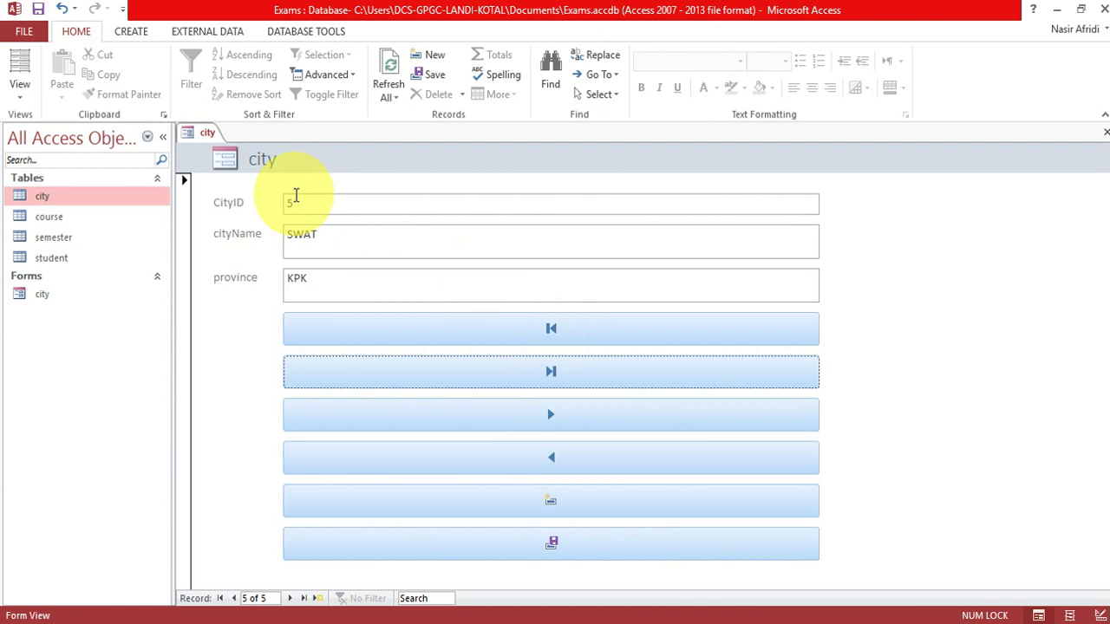
pyautogui.click(549, 463)
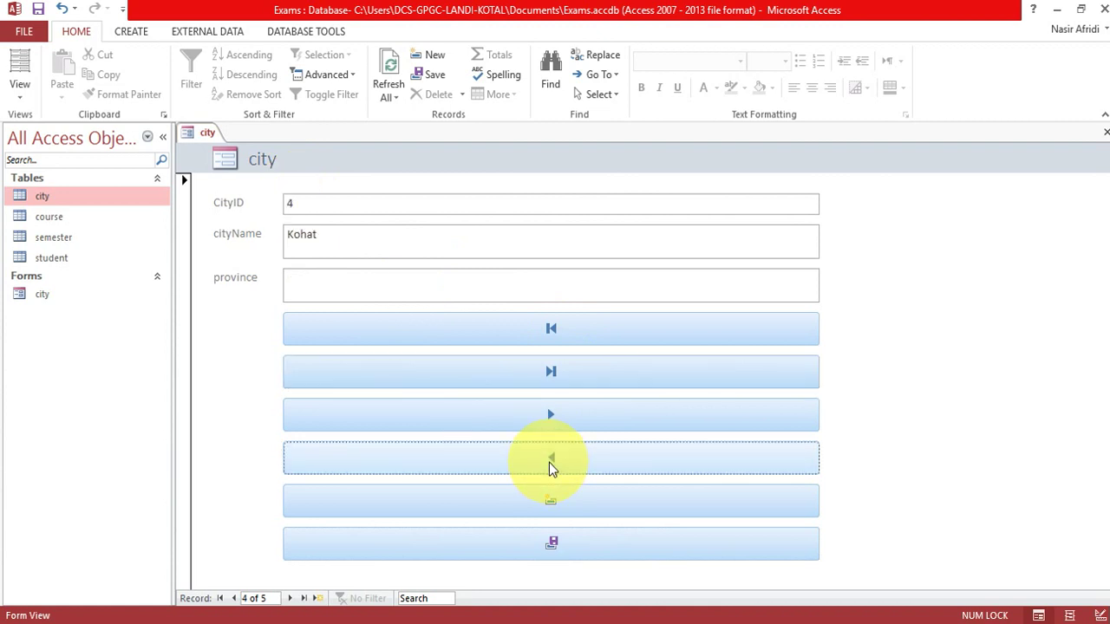
pyautogui.click(549, 462)
pyautogui.click(554, 329)
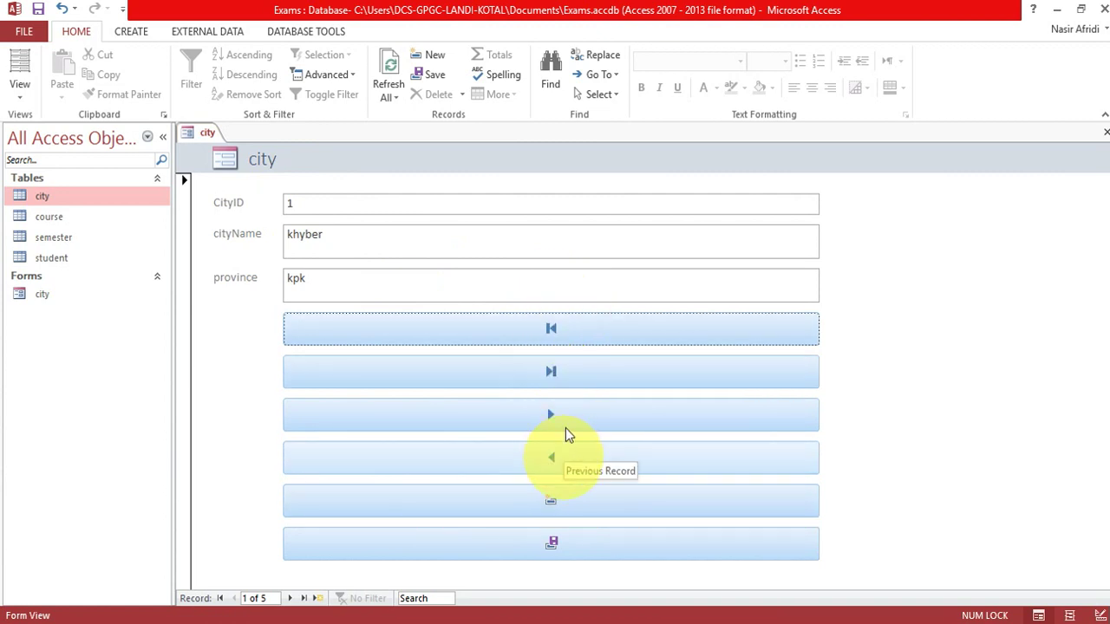
pyautogui.click(572, 375)
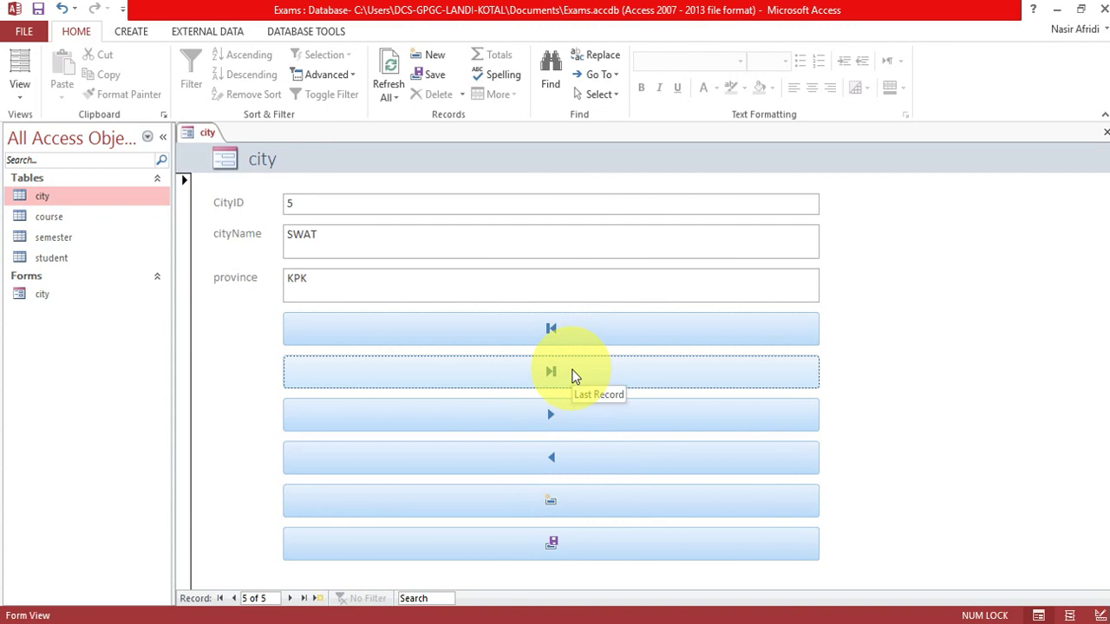
# Add new city record 6, Buner in province KPK, and save it.
pyautogui.click(555, 507)
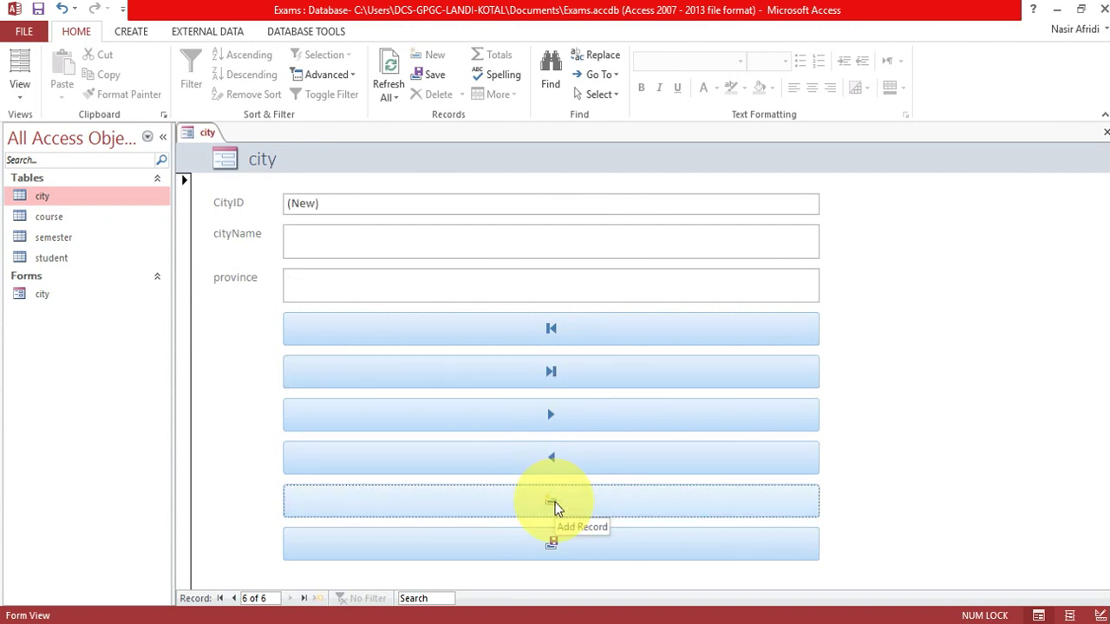
pyautogui.click(332, 237)
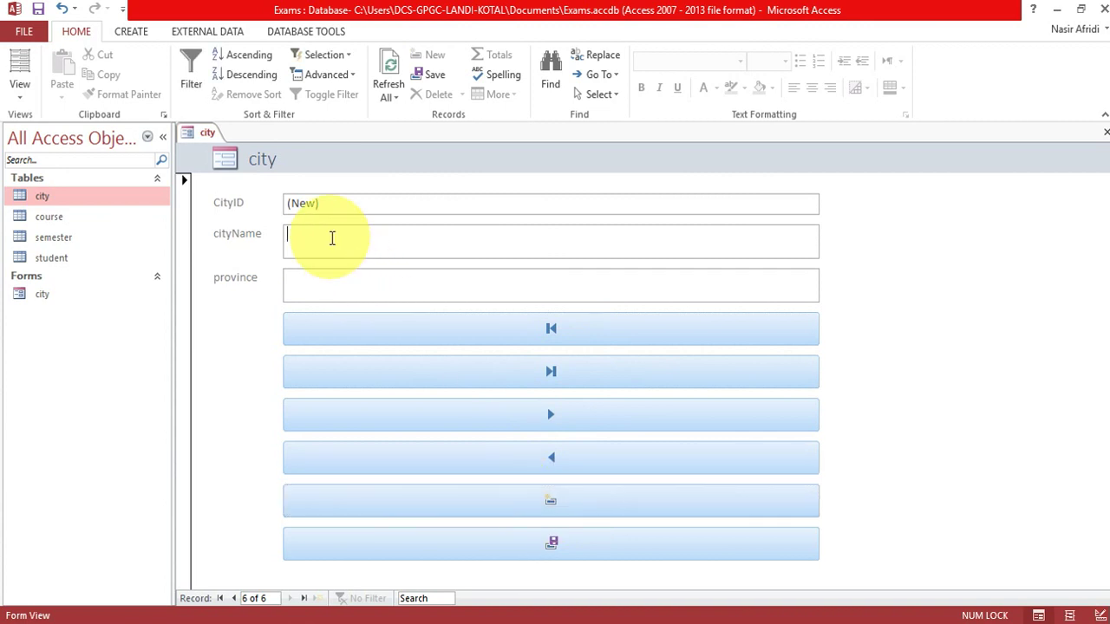
pyautogui.write('Buner')
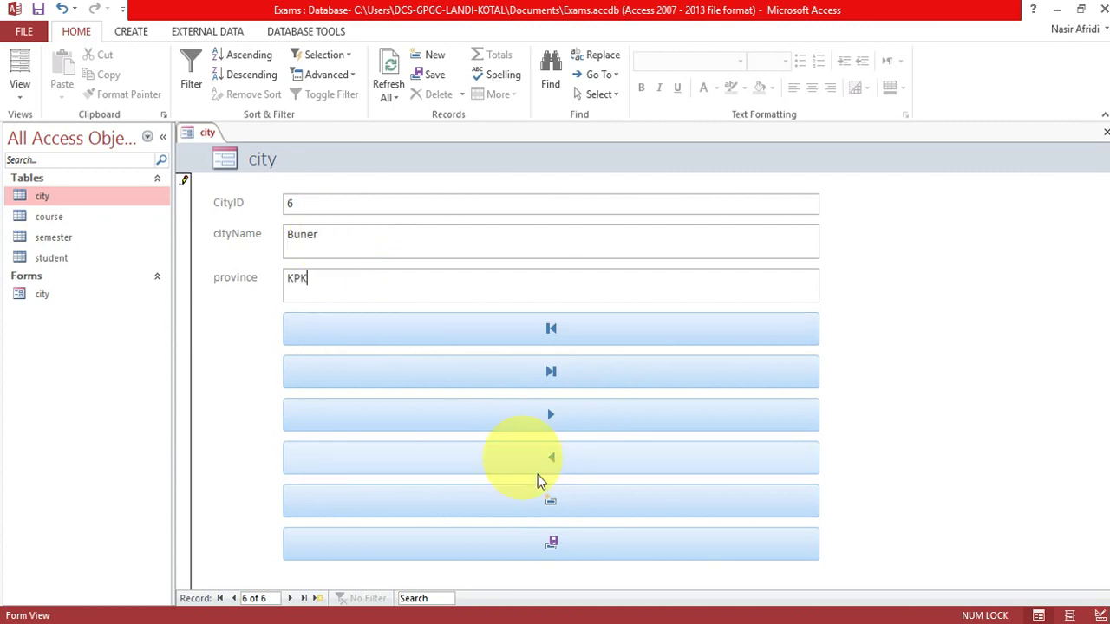
pyautogui.click(556, 549)
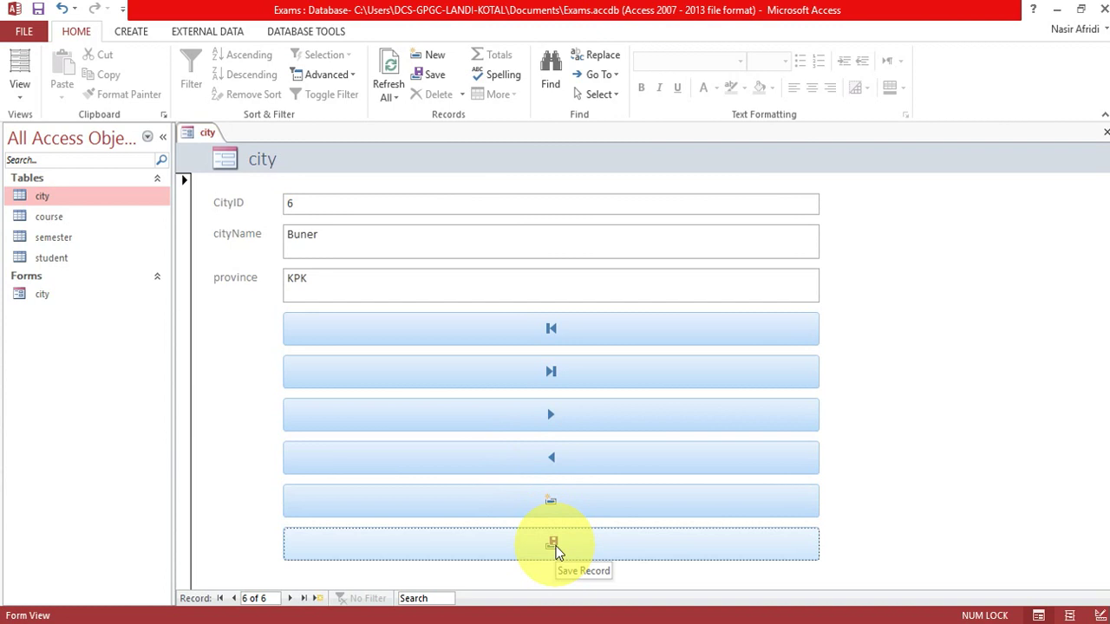
pyautogui.doubleClick(66, 203)
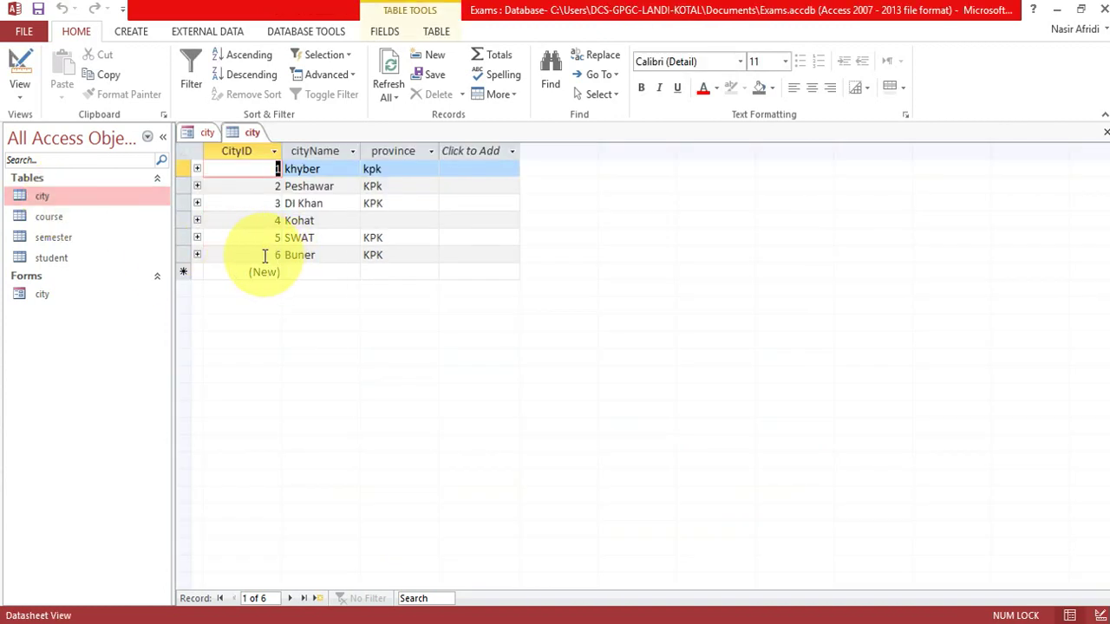
pyautogui.rightClick(247, 132)
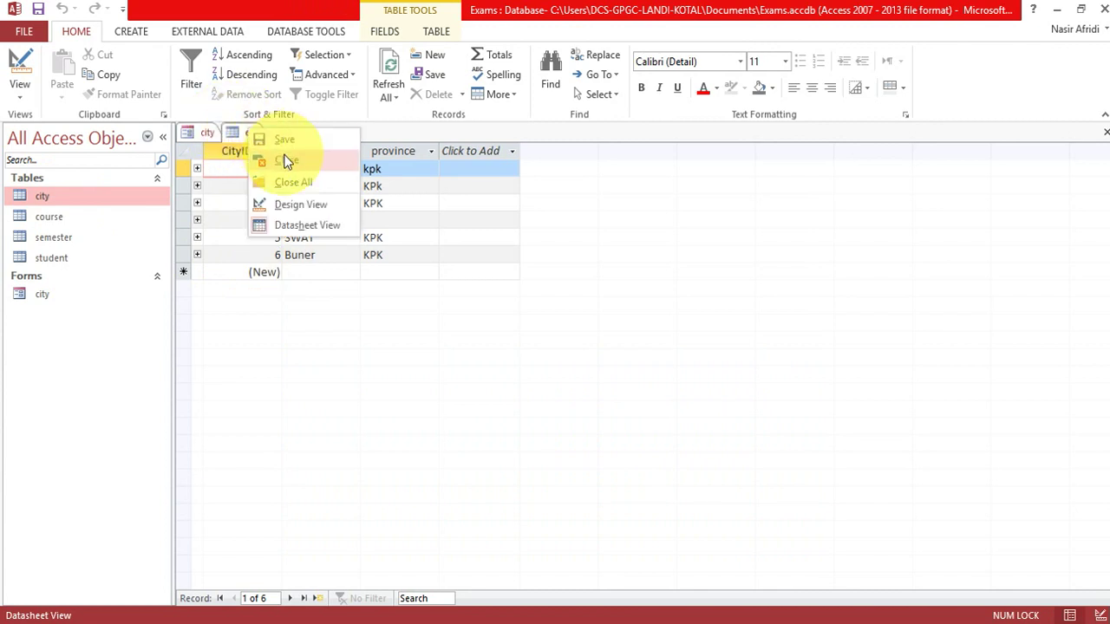
pyautogui.click(285, 161)
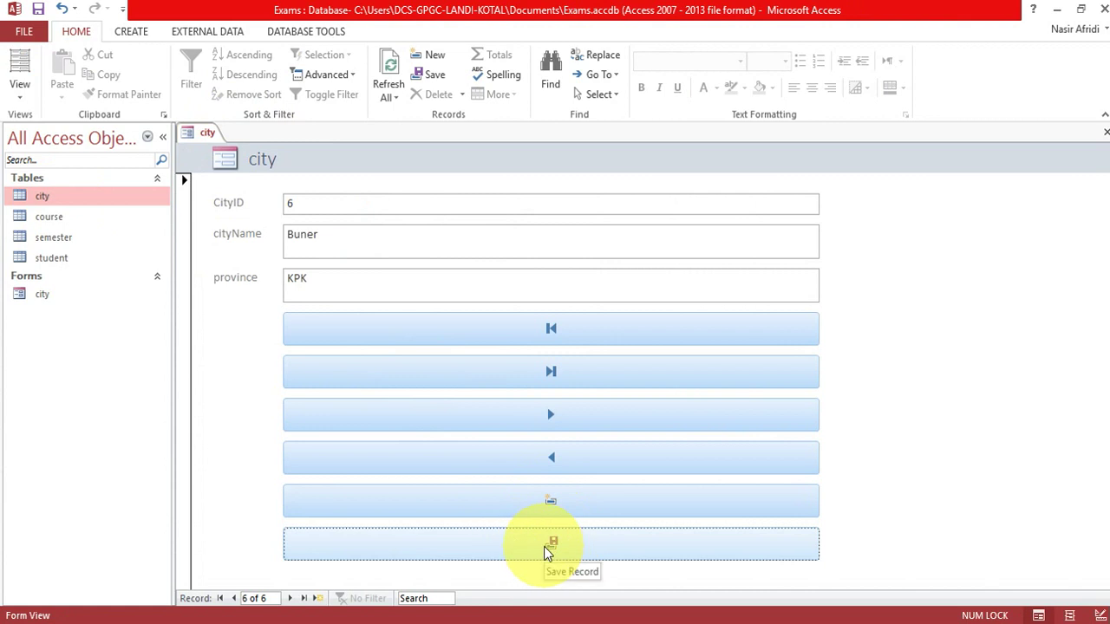
# Add and save city record 7, Charsaadda in province kpk, then close the city form.
pyautogui.click(540, 504)
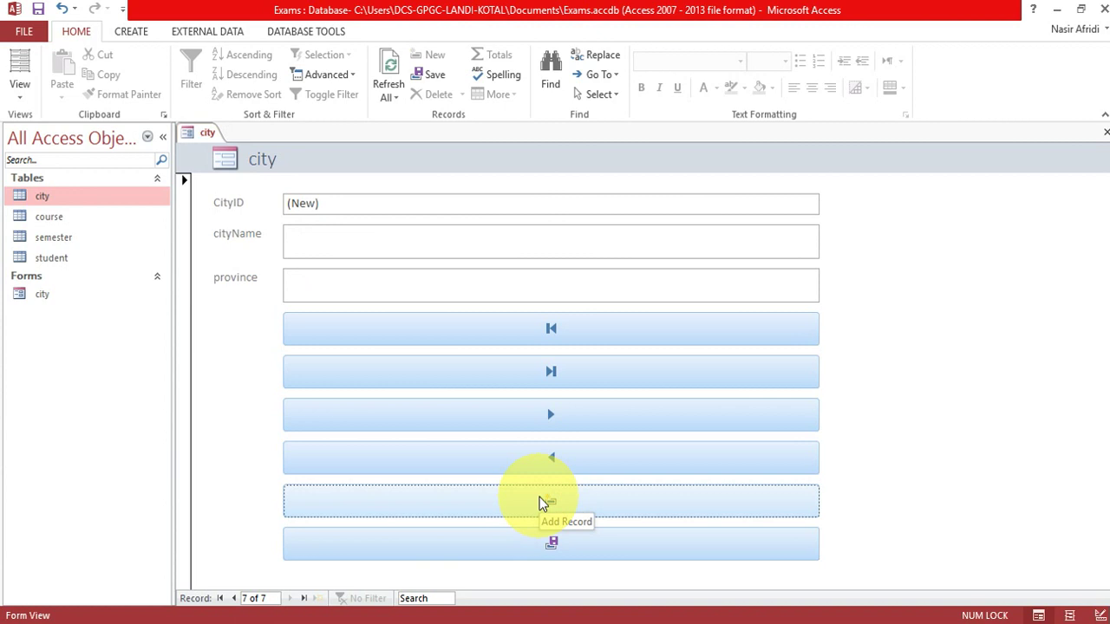
pyautogui.click(359, 243)
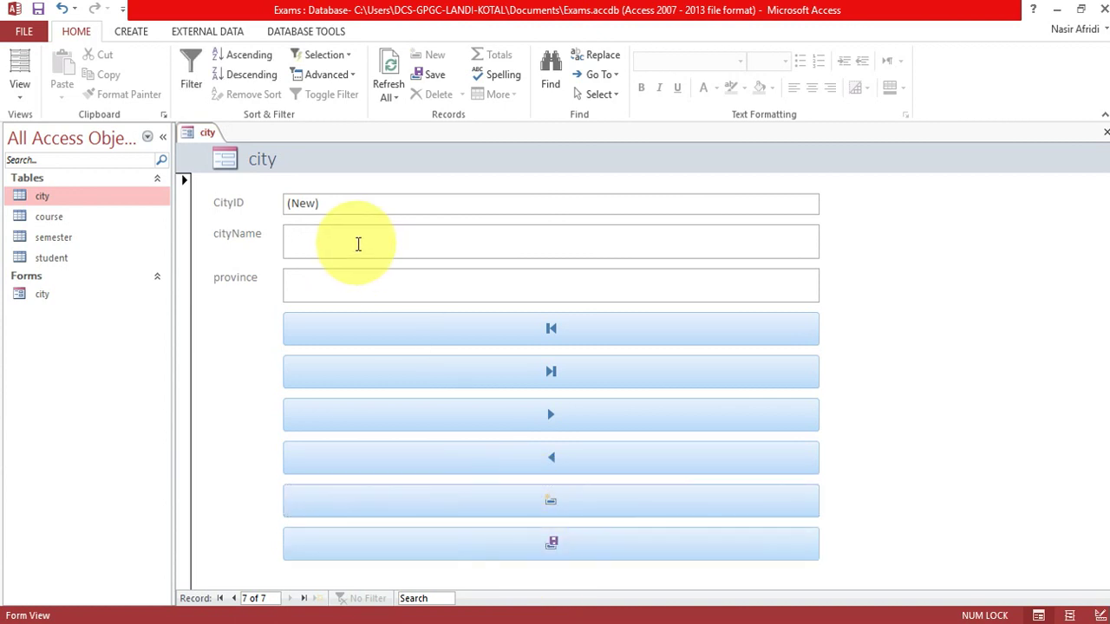
pyautogui.write('Charsaddaadda')
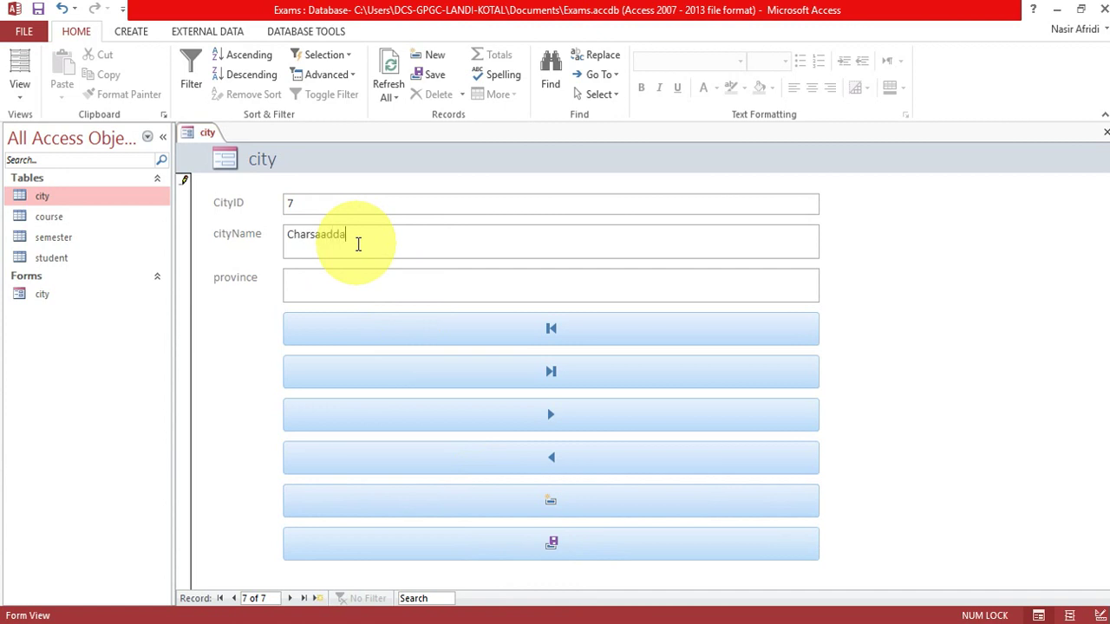
pyautogui.click(353, 274)
pyautogui.write('kpk')
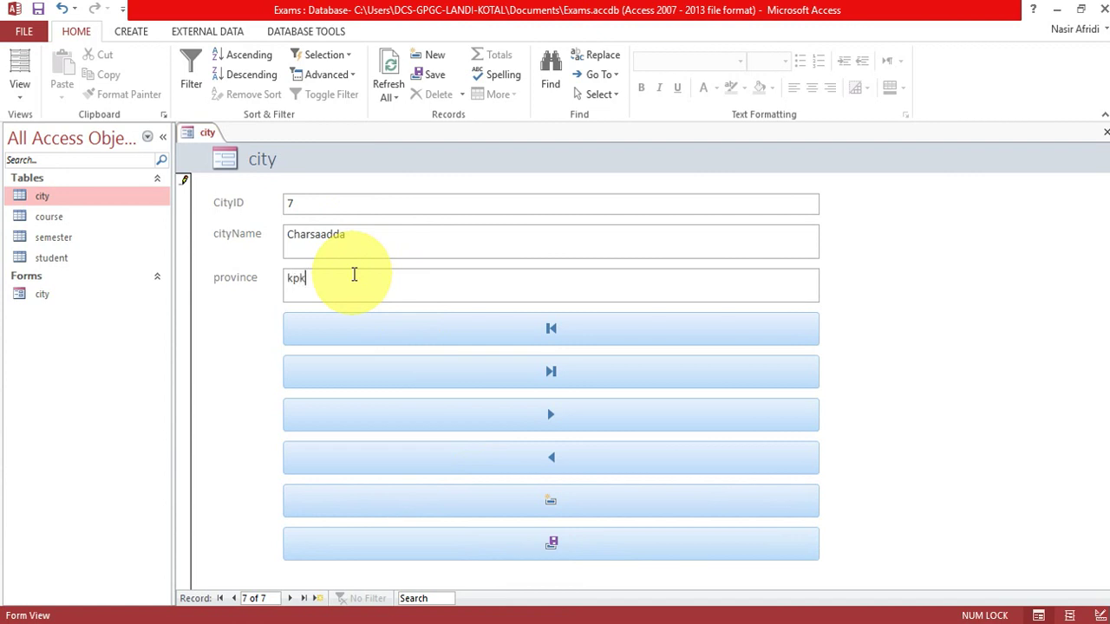
pyautogui.click(551, 545)
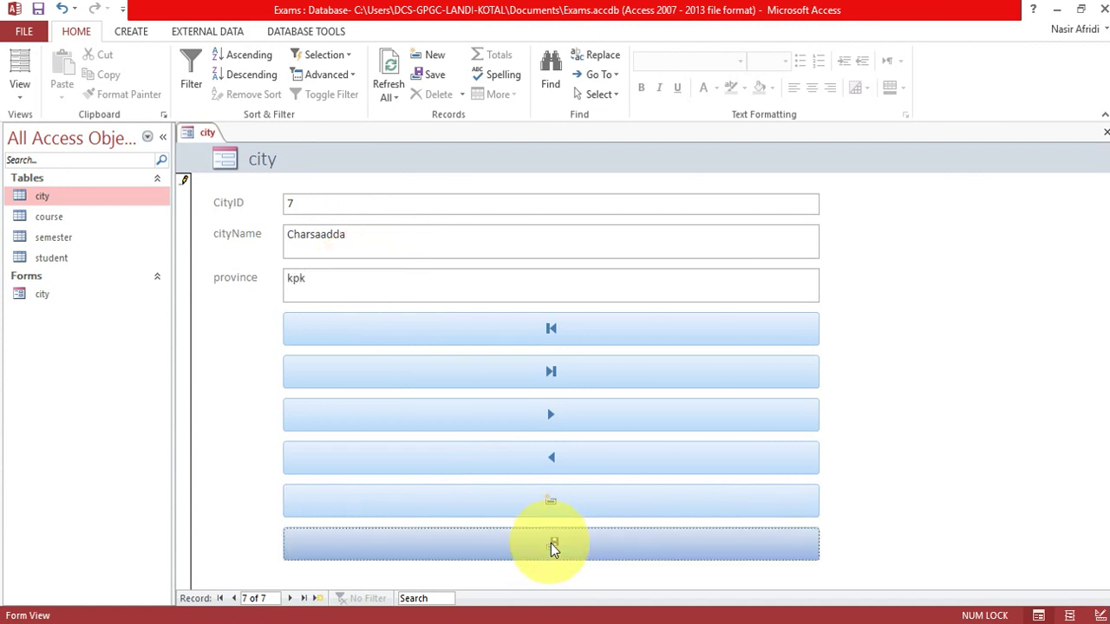
pyautogui.rightClick(211, 141)
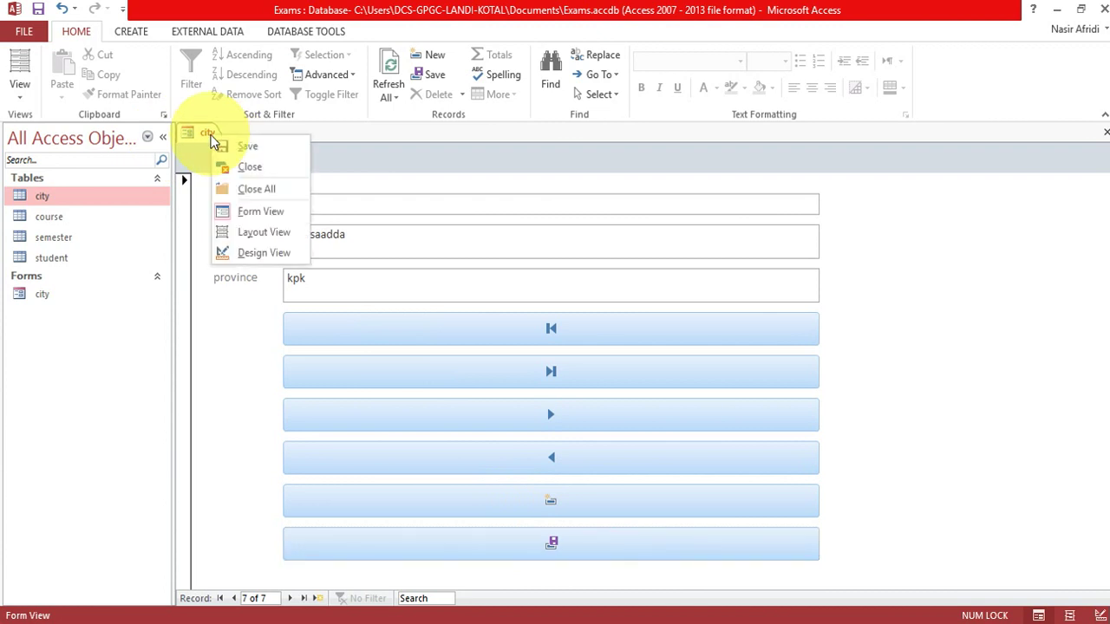
pyautogui.click(245, 167)
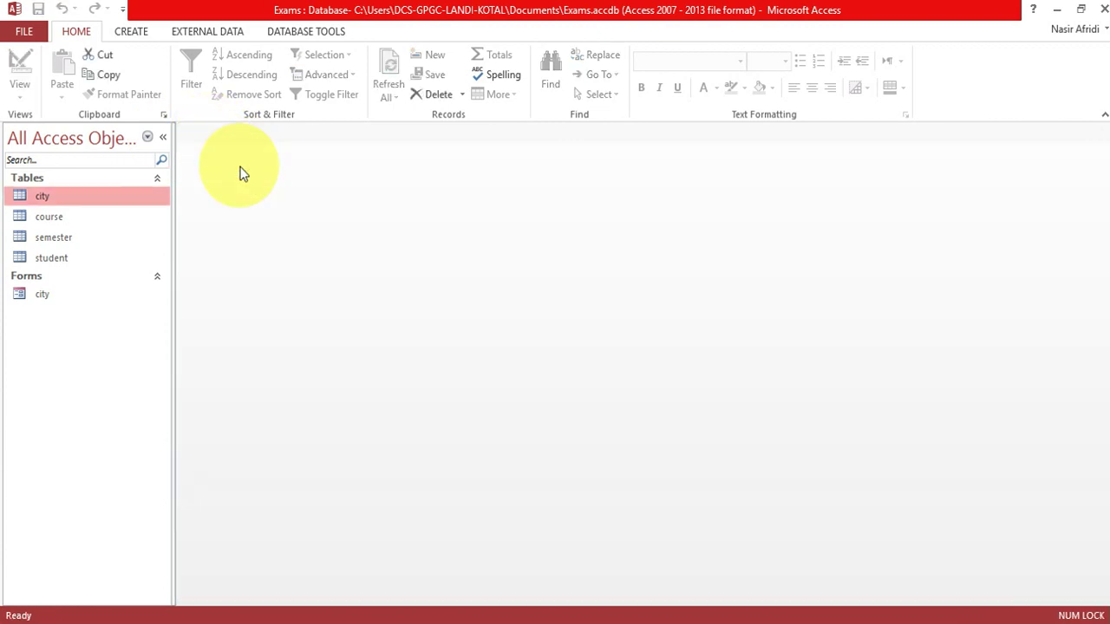
# Create a new form from the course table.
pyautogui.click(71, 223)
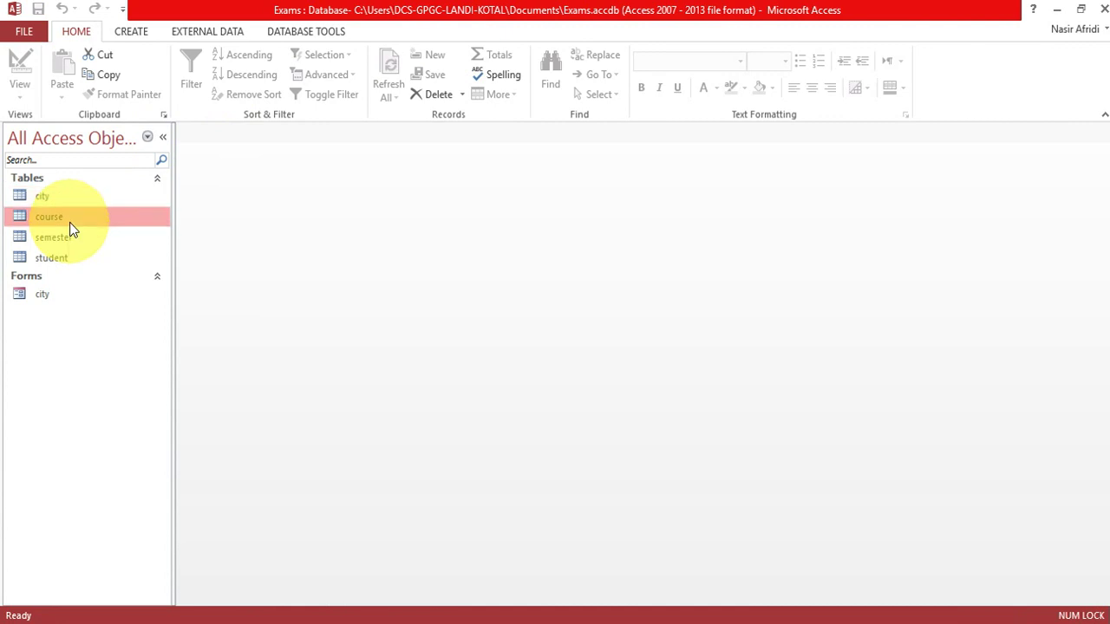
pyautogui.click(135, 36)
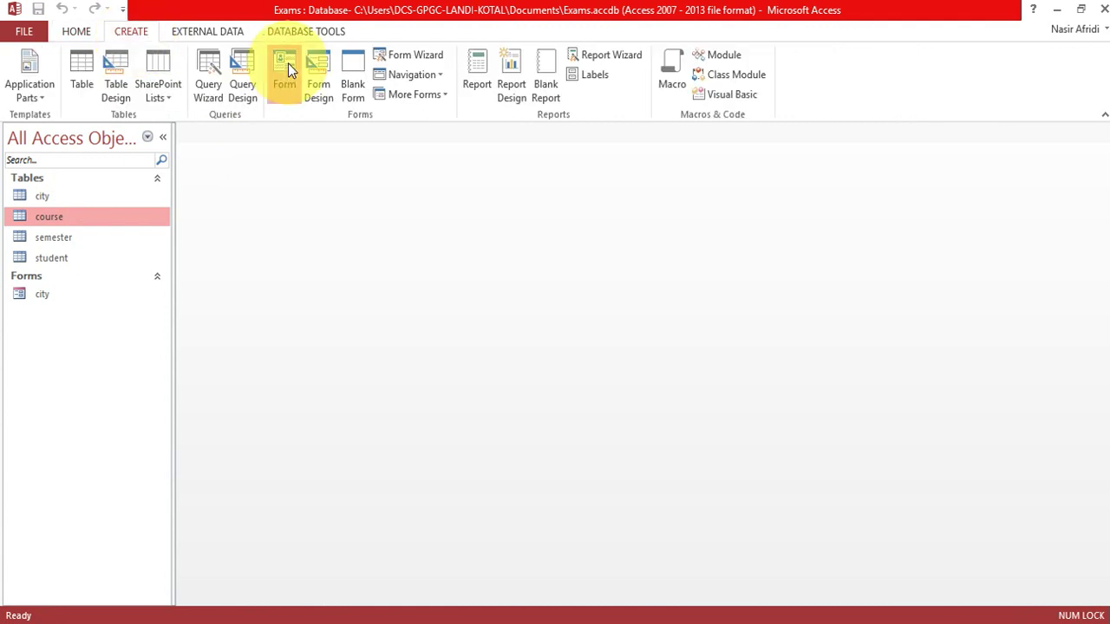
pyautogui.click(288, 65)
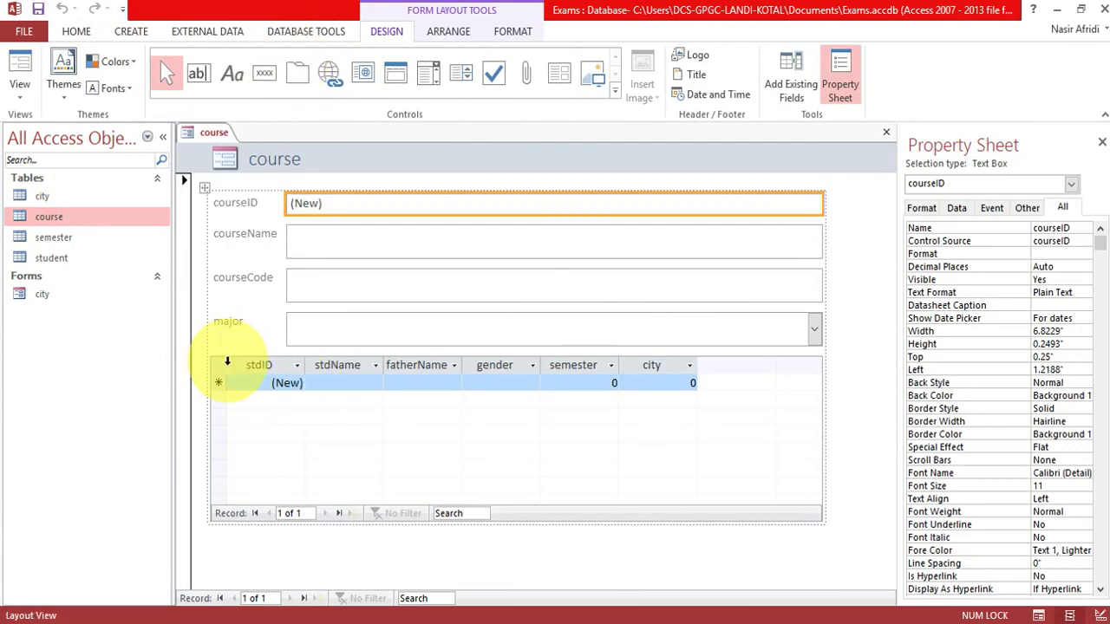
# Delete the embedded student subform, leaving courseID, courseName, courseCode and major.
pyautogui.click(231, 369)
pyautogui.click(201, 348)
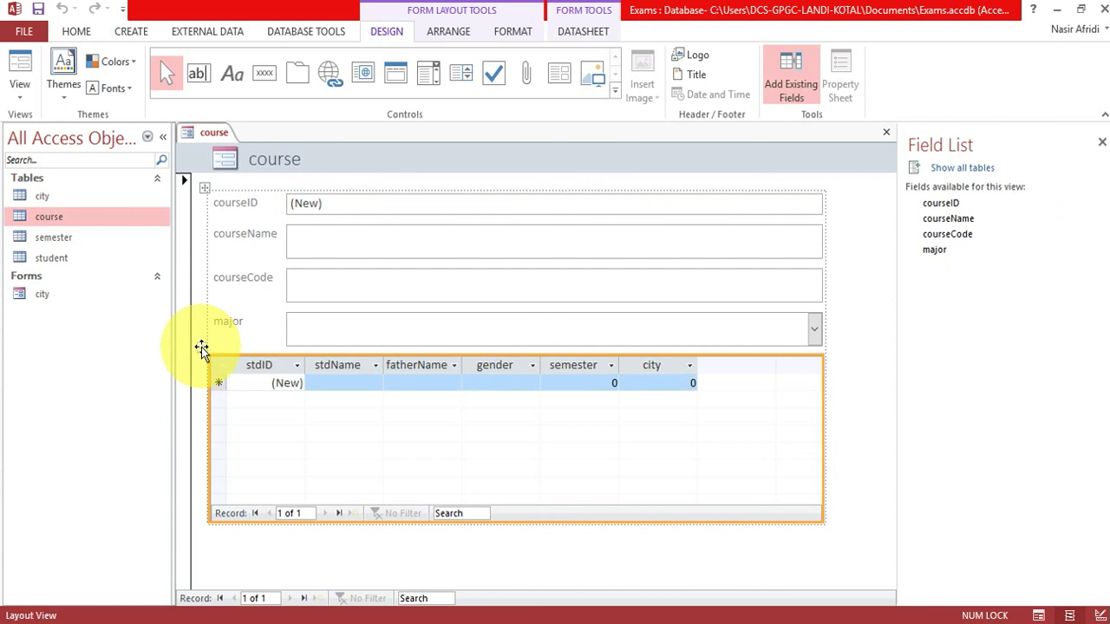
pyautogui.press('Delete')
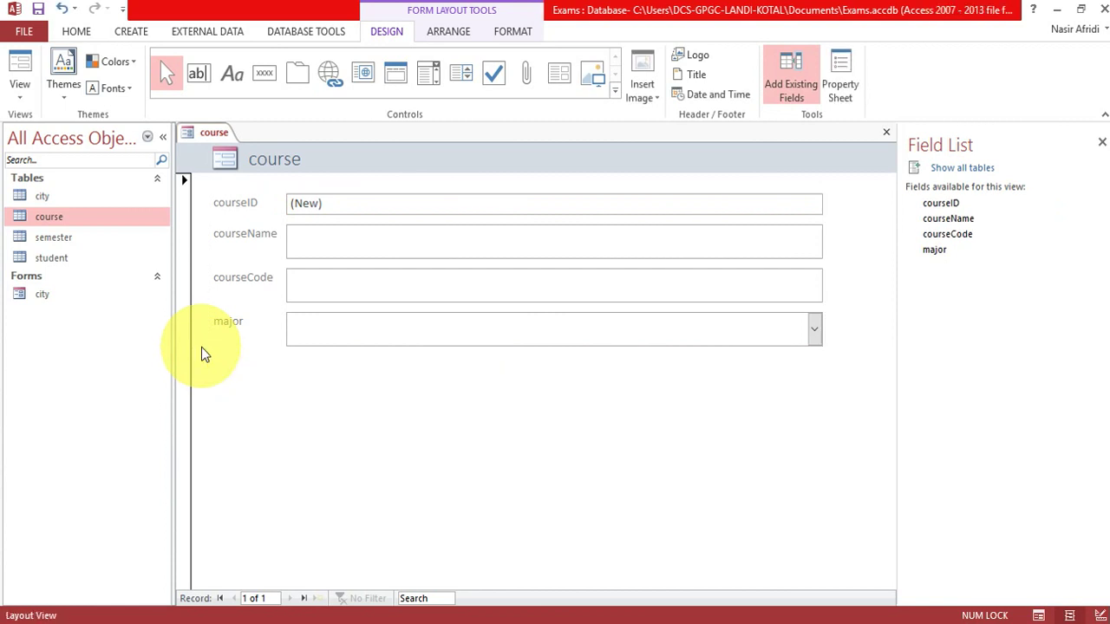
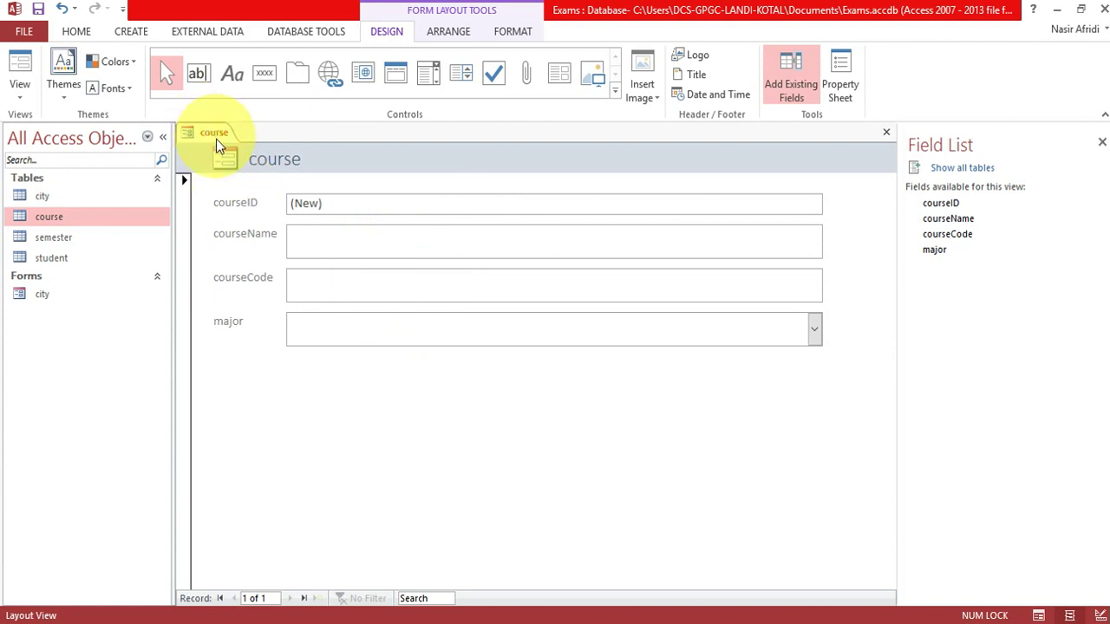
# Save the newly built form under the name 'course'.
pyautogui.hotkey('ctrl', 's')
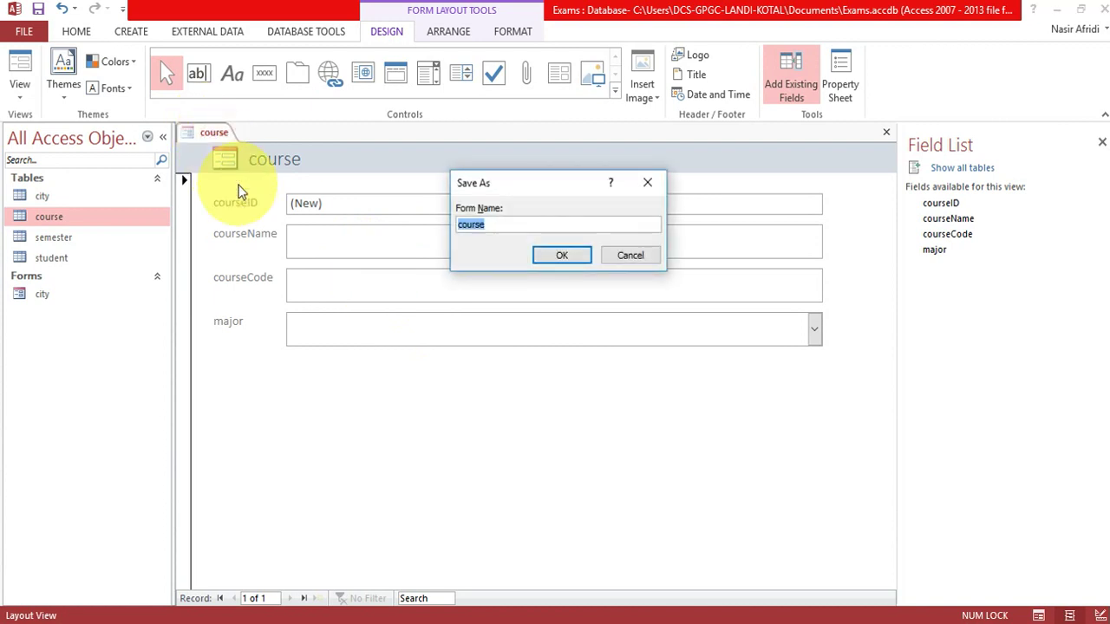
pyautogui.press('Return')
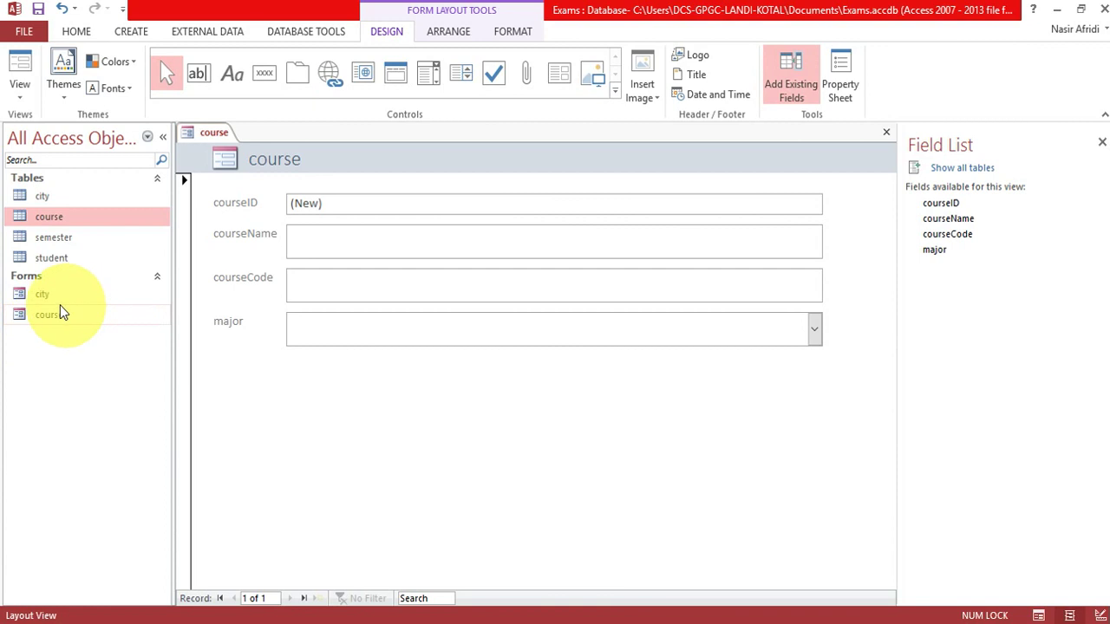
pyautogui.moveTo(30, 199); pyautogui.dragTo(31, 305)
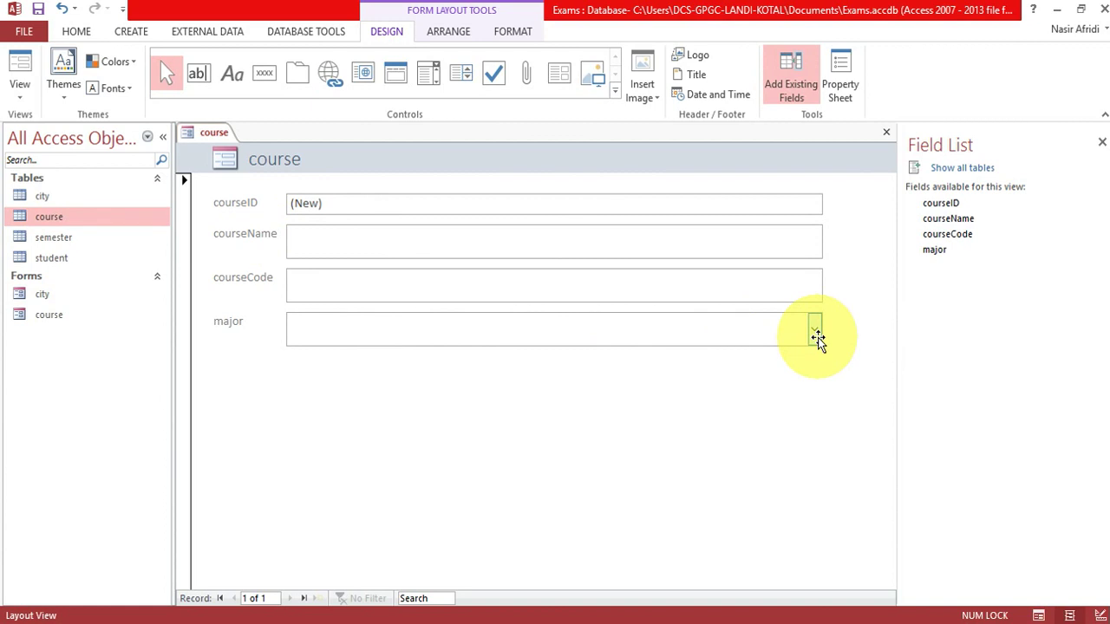
# In Form View, enter course Programming Fundamental, code CS-2022, major Major.
pyautogui.rightClick(212, 142)
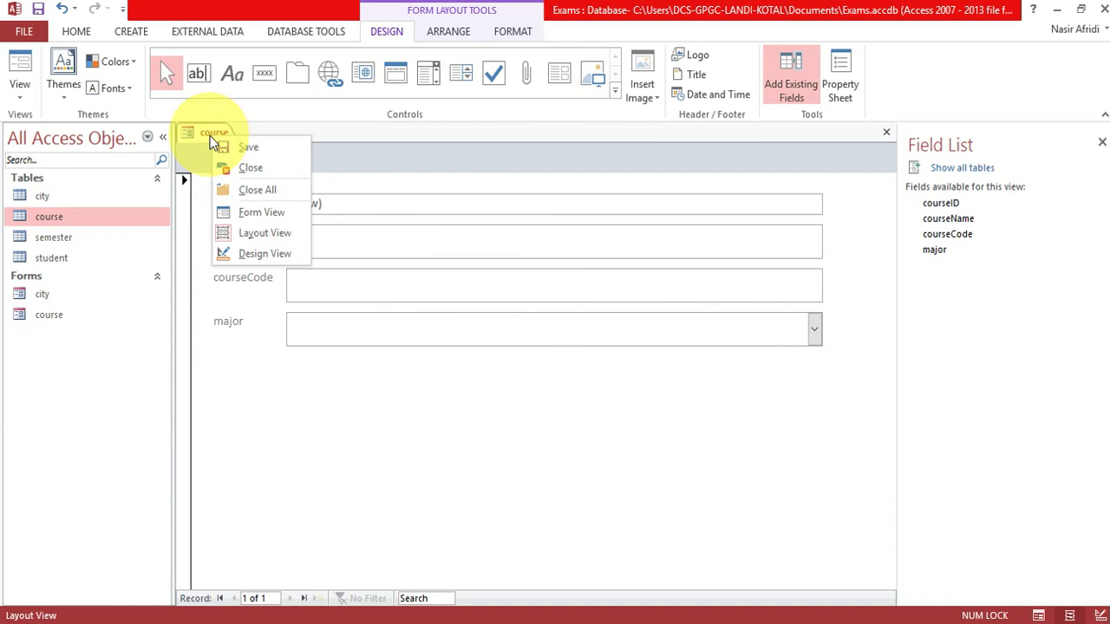
pyautogui.click(276, 213)
pyautogui.click(337, 245)
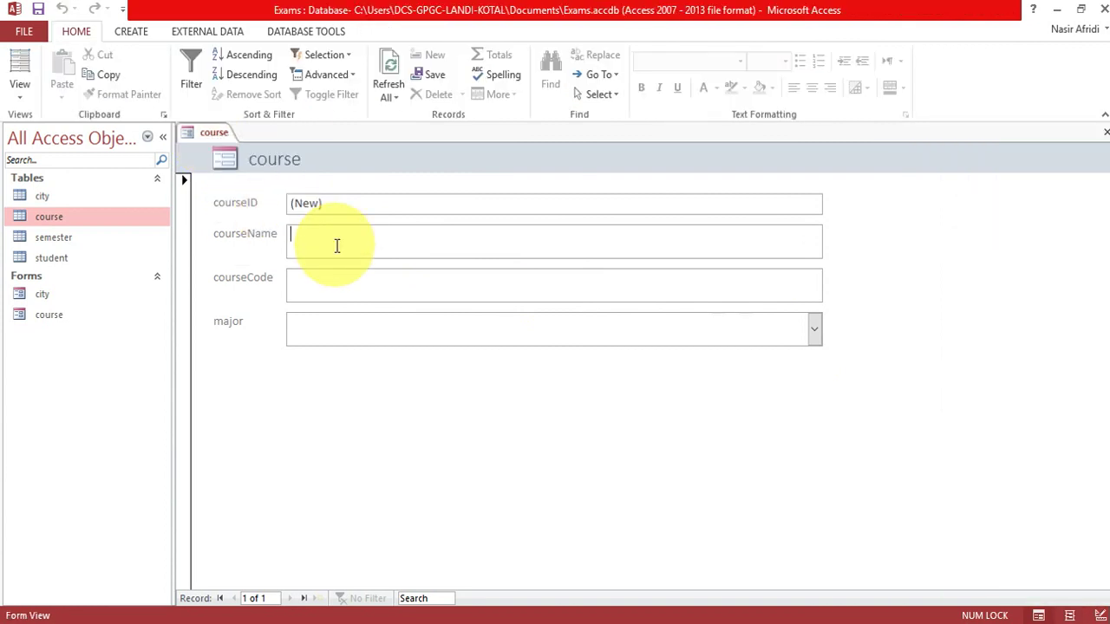
pyautogui.write('Pro')
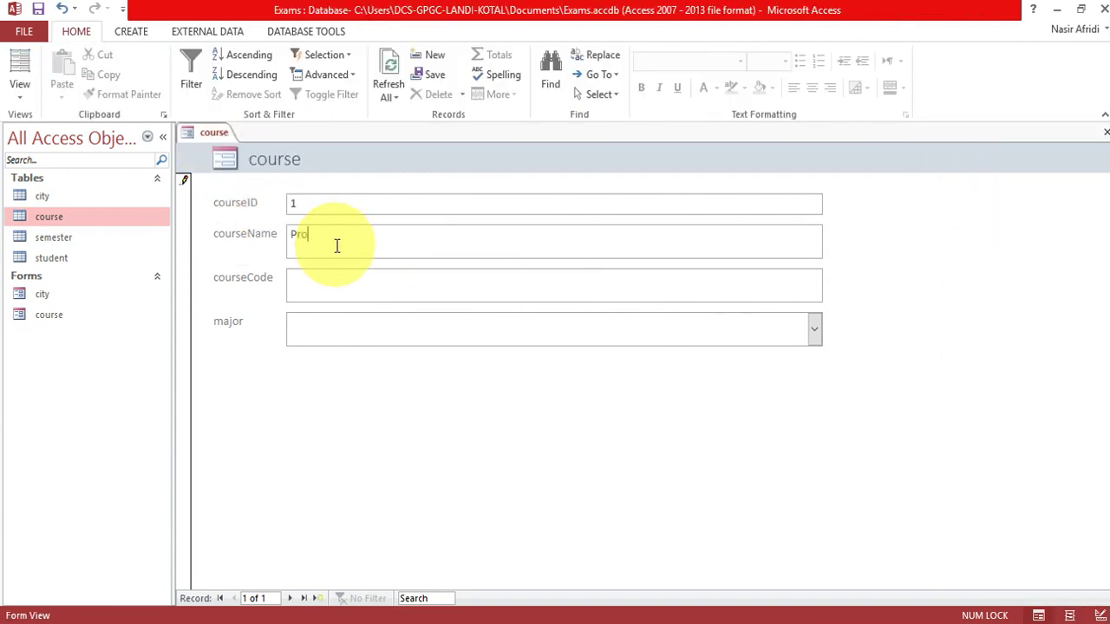
pyautogui.write('gramming DFu')
pyautogui.press('BackSpace')
pyautogui.press('BackSpace')
pyautogui.press('BackSpace')
pyautogui.write('Fundamental')
pyautogui.press('Tab')
pyautogui.write('CS-2022')
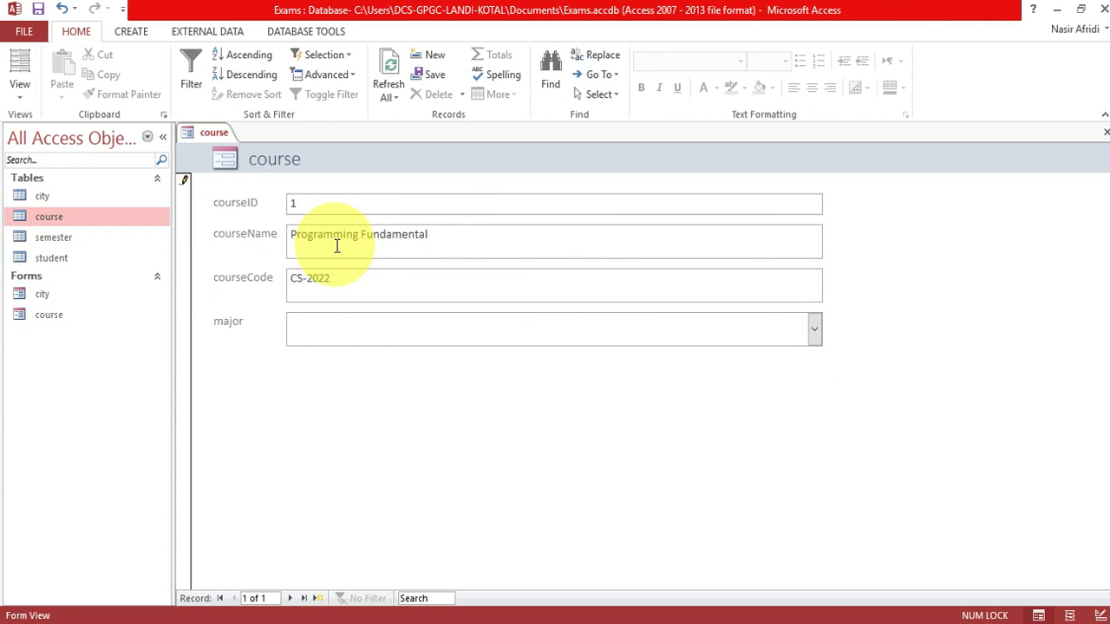
pyautogui.click(813, 331)
pyautogui.click(718, 357)
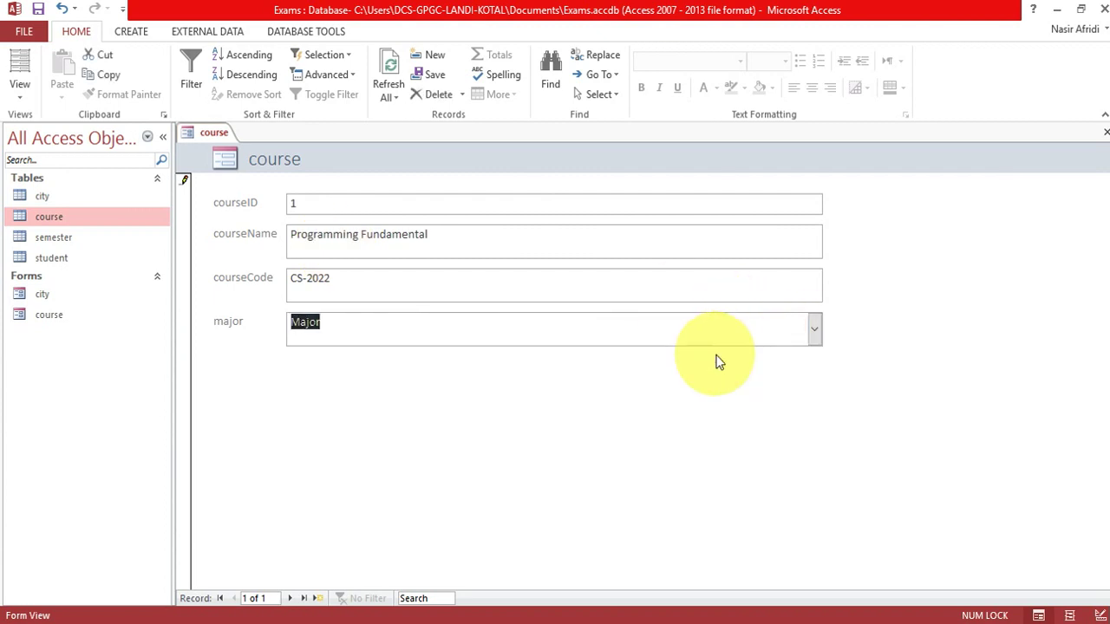
pyautogui.press('Tab')
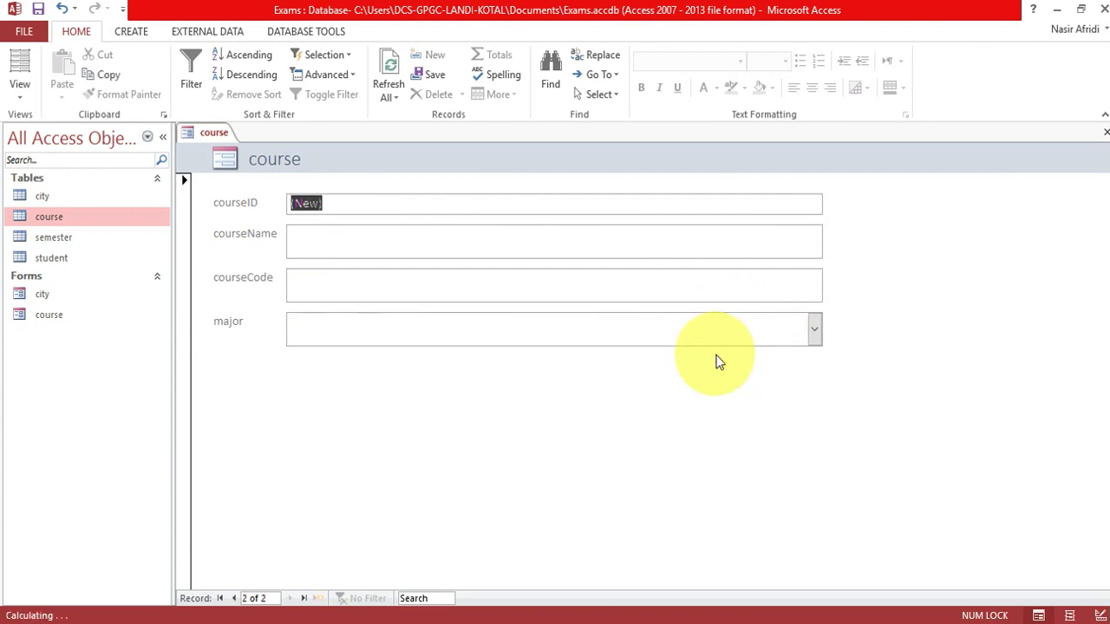
pyautogui.doubleClick(81, 221)
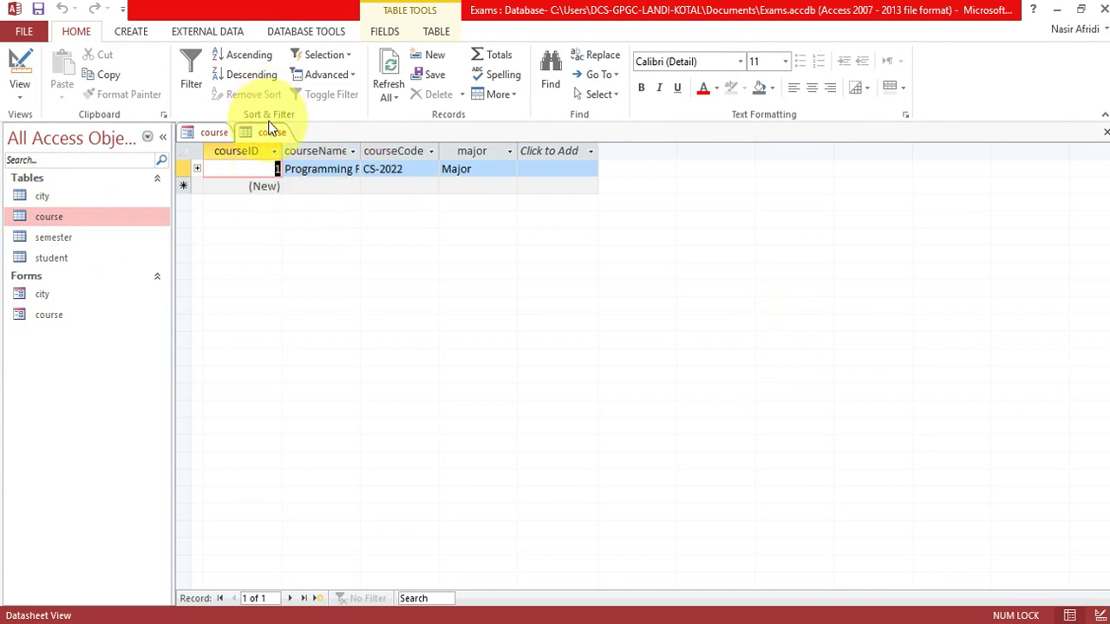
pyautogui.rightClick(269, 134)
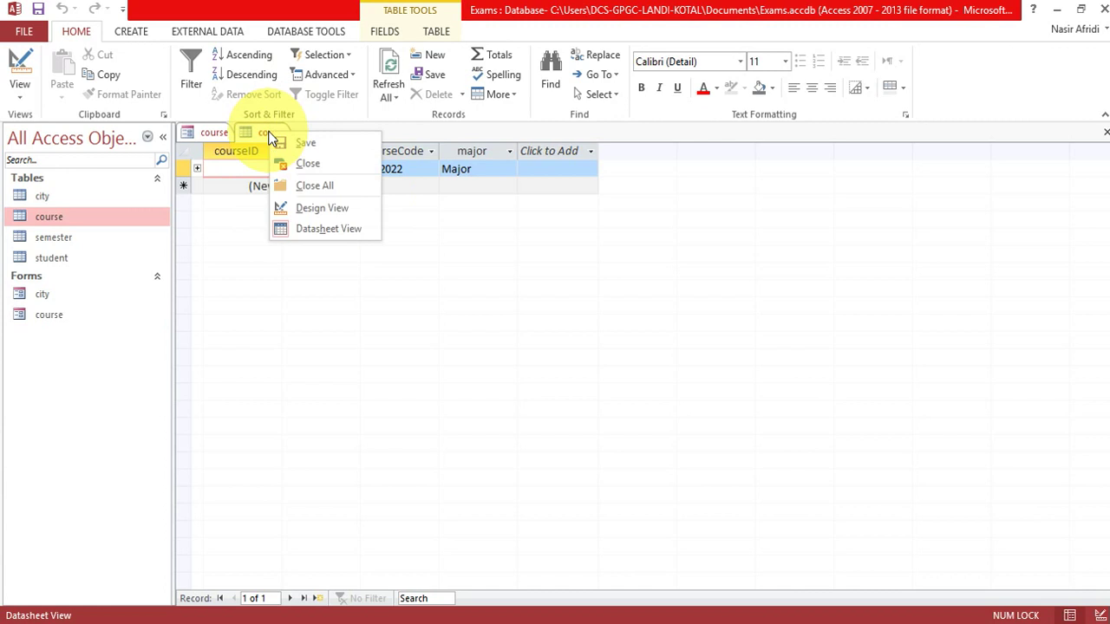
pyautogui.click(303, 166)
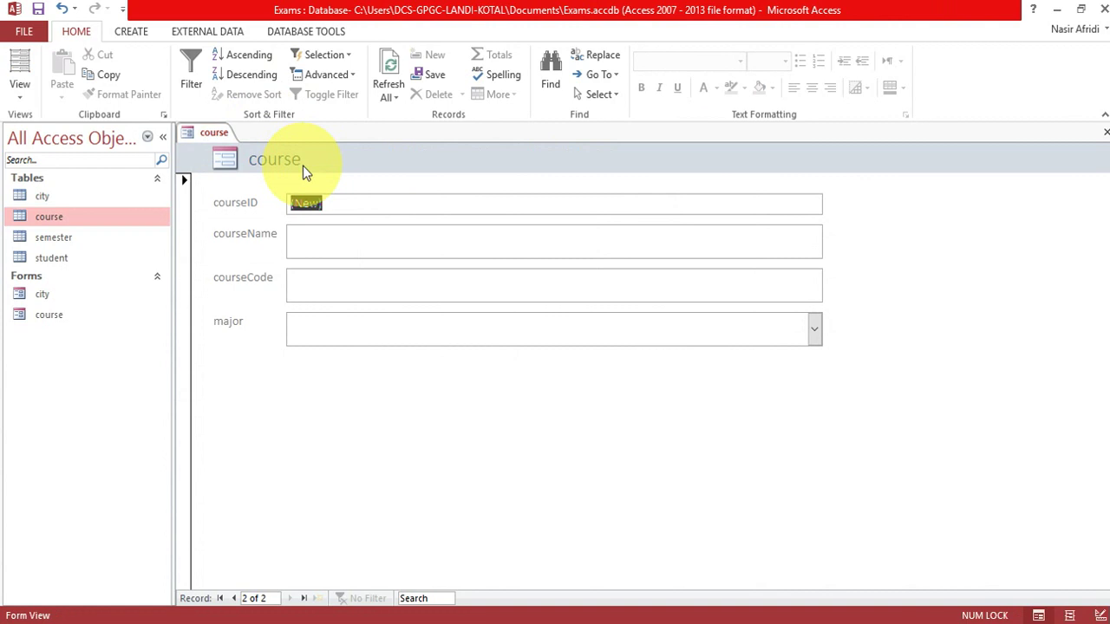
# Add the Database System course record with its course code.
pyautogui.click(332, 248)
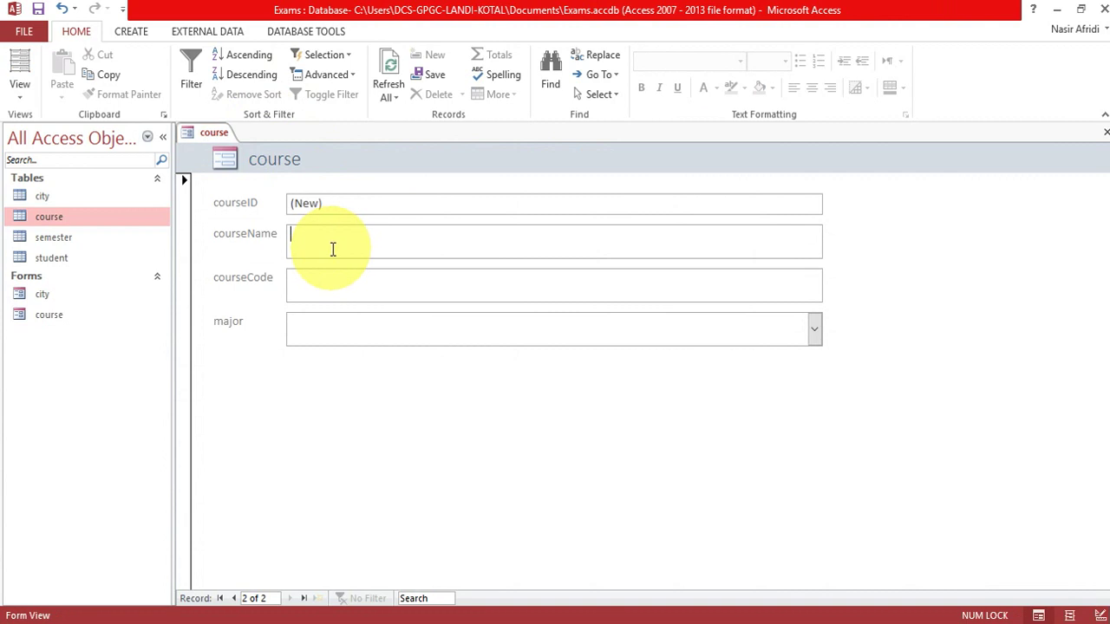
pyautogui.write('Databa')
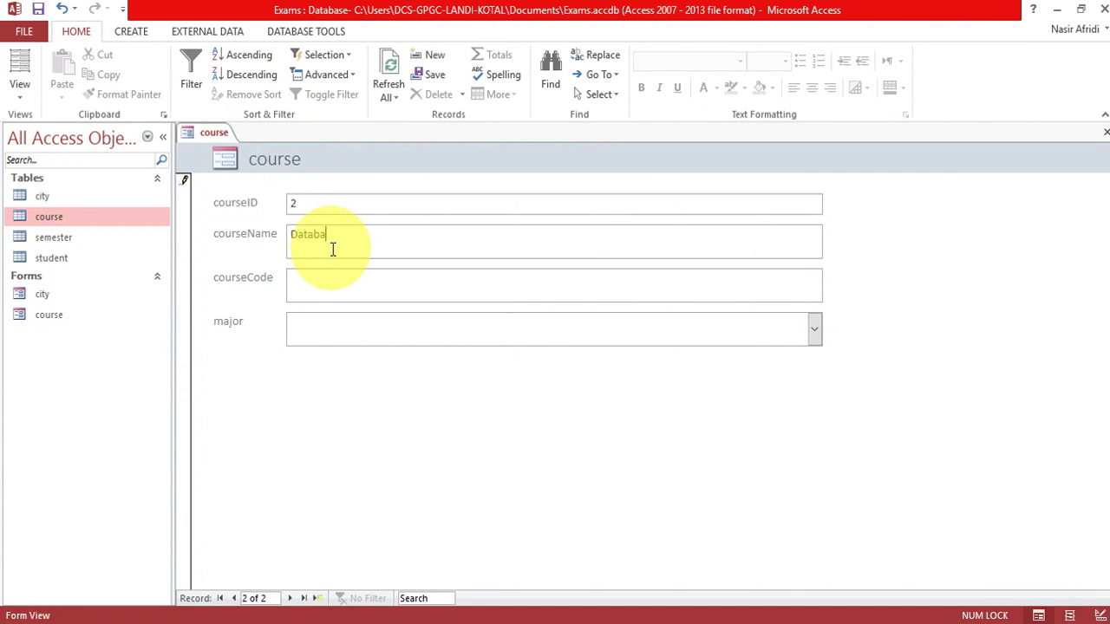
pyautogui.write('se System')
pyautogui.press('Tab')
pyautogui.write('CS-')
pyautogui.write('4202')
pyautogui.write('major')
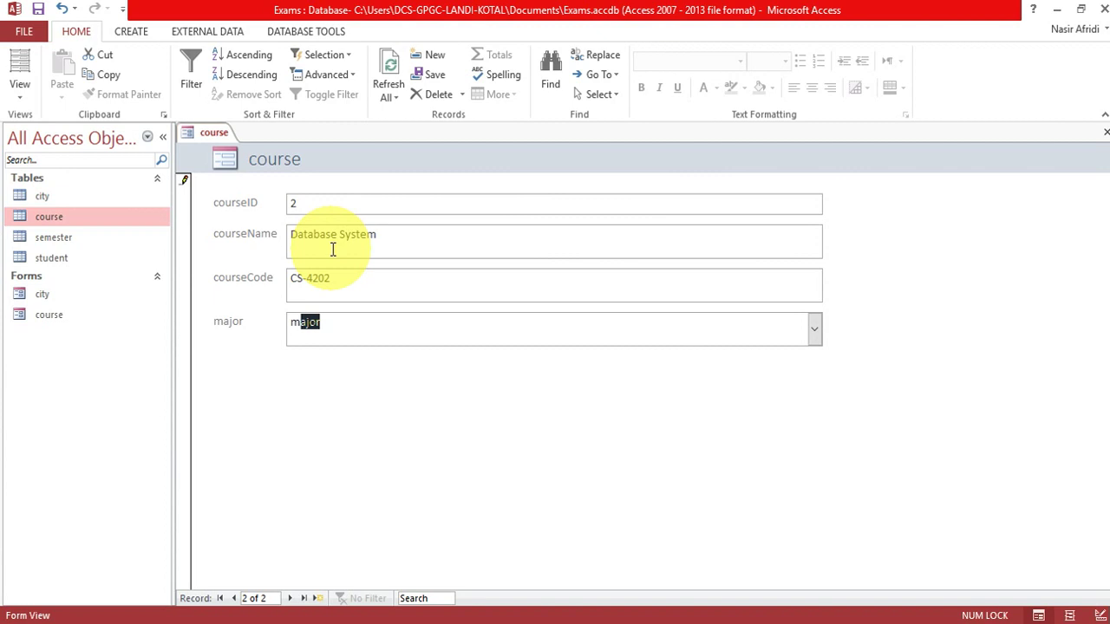
pyautogui.press('Tab')
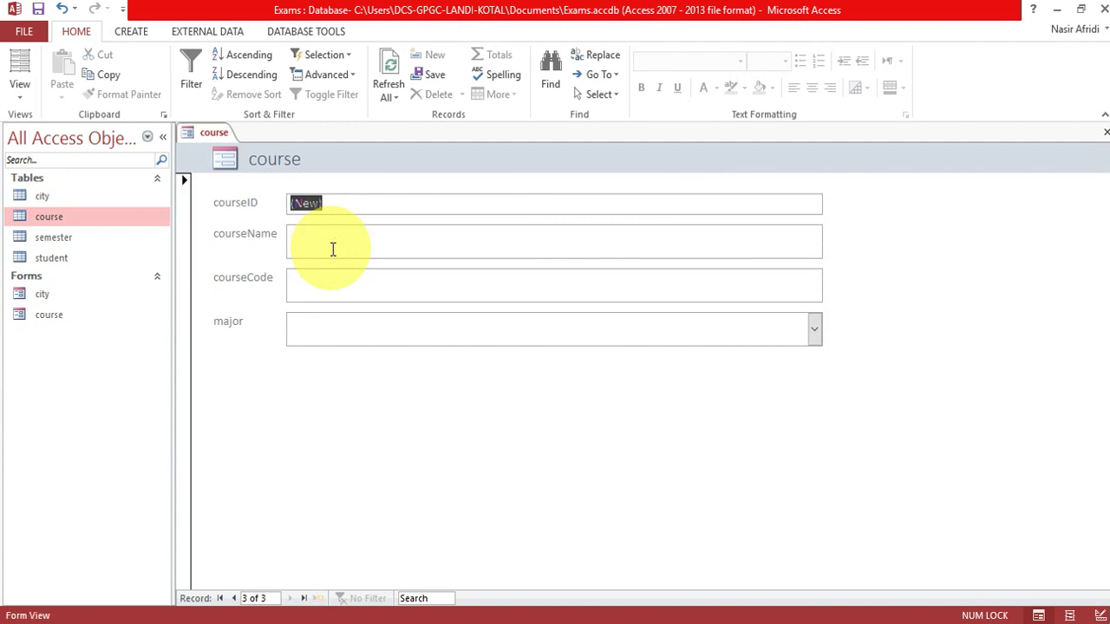
# Add the Computer Network course, code CS-4204, with Major as its major.
pyautogui.click(332, 249)
pyautogui.write('Co')
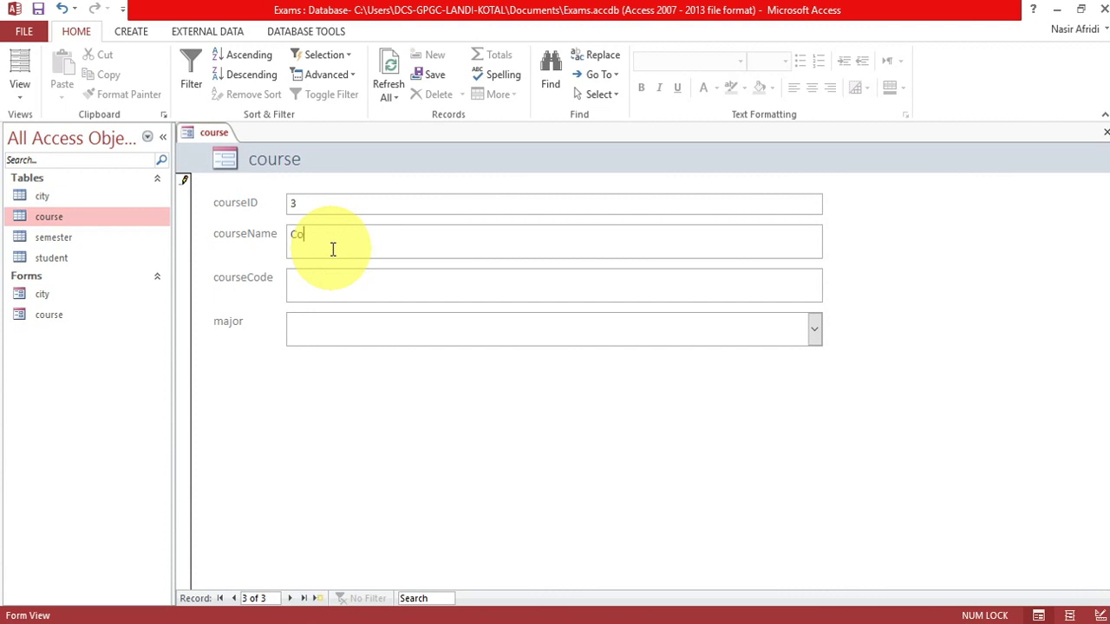
pyautogui.write('mputer Network')
pyautogui.press('Tab')
pyautogui.write('CS-4204')
pyautogui.press('Tab')
pyautogui.write('m')
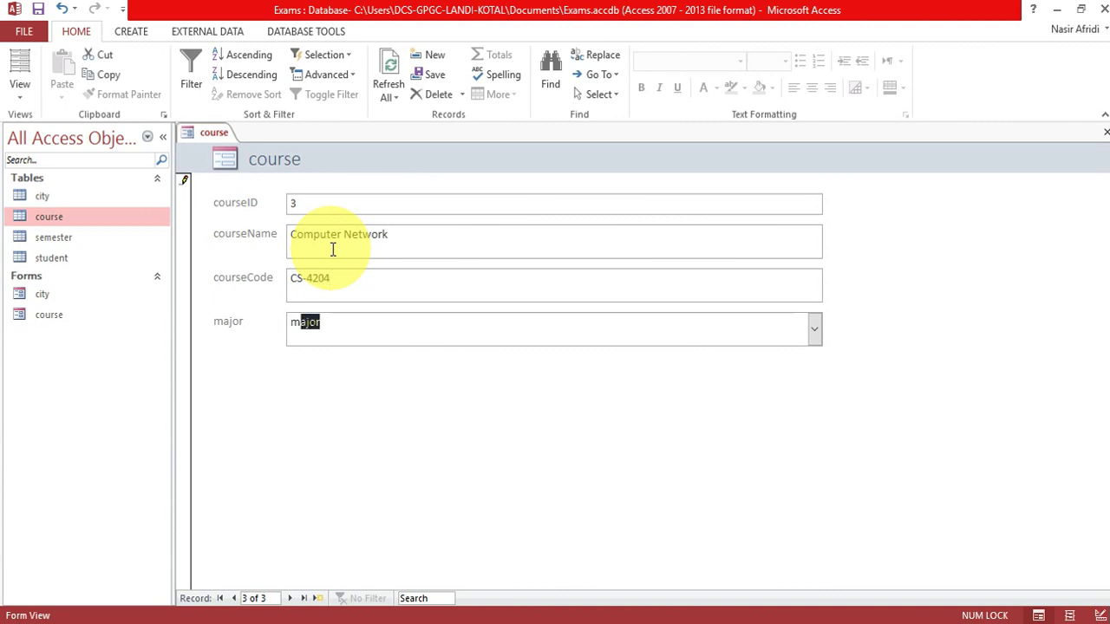
pyautogui.press('Tab')
pyautogui.press('Tab')
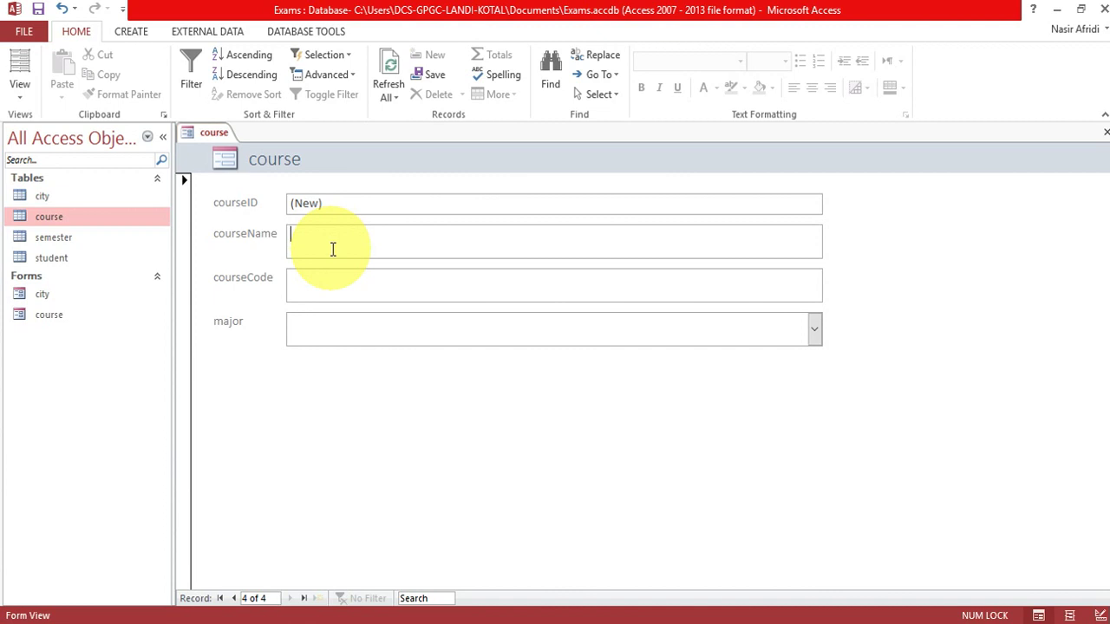
# Add Applied Image Processing, code CS-5201, with major Major.
pyautogui.write('Applied ')
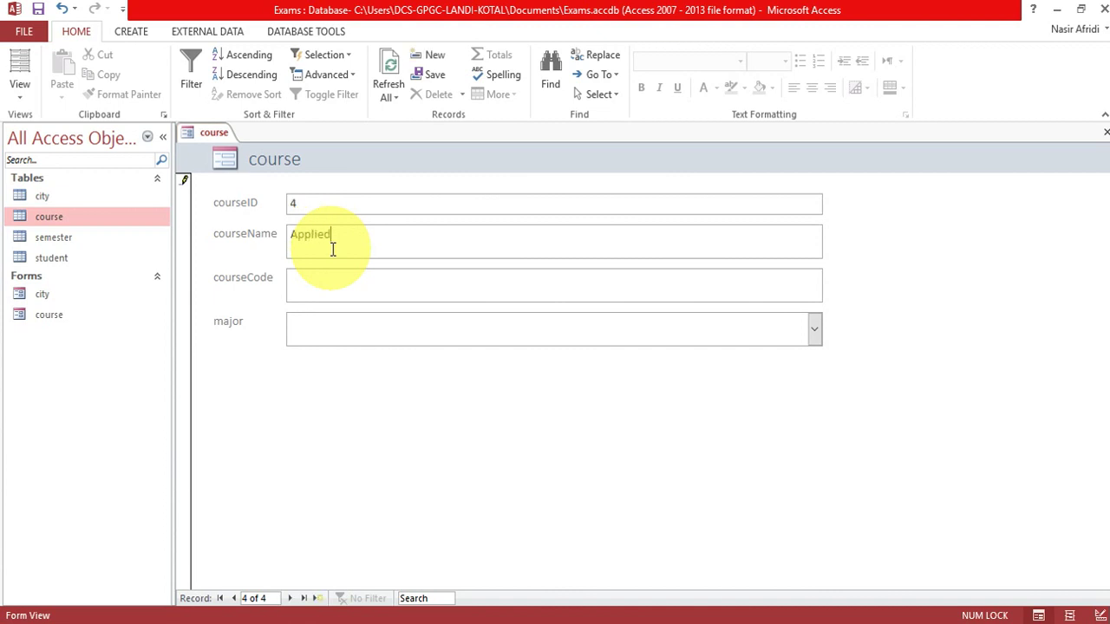
pyautogui.write('Image Processing')
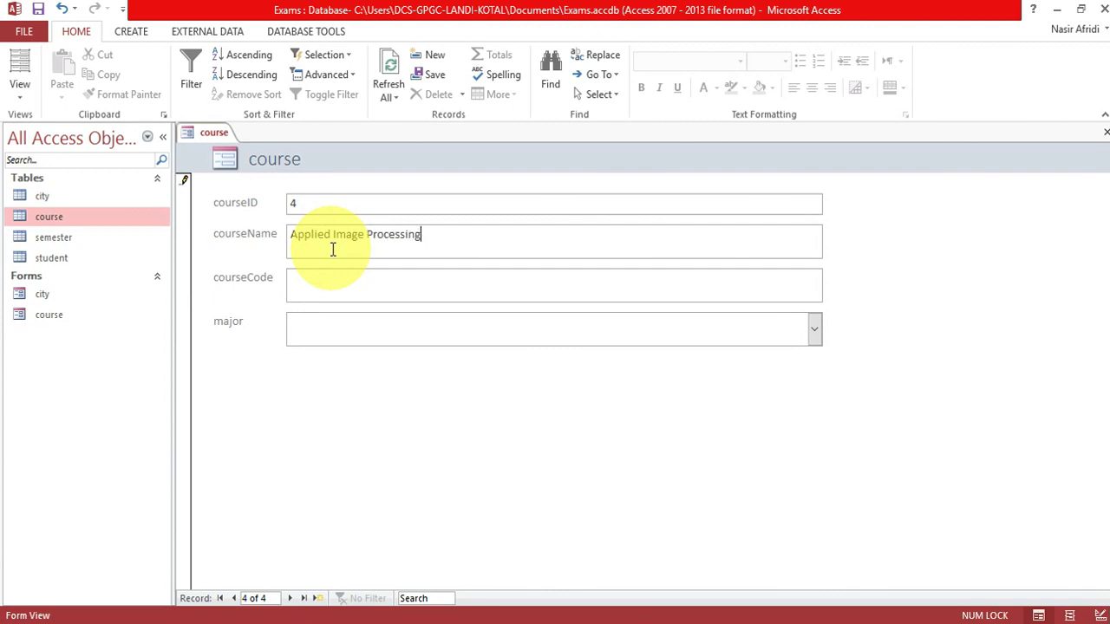
pyautogui.write('CS-5201m')
pyautogui.press('BackSpace')
pyautogui.write('a')
pyautogui.press('Tab')
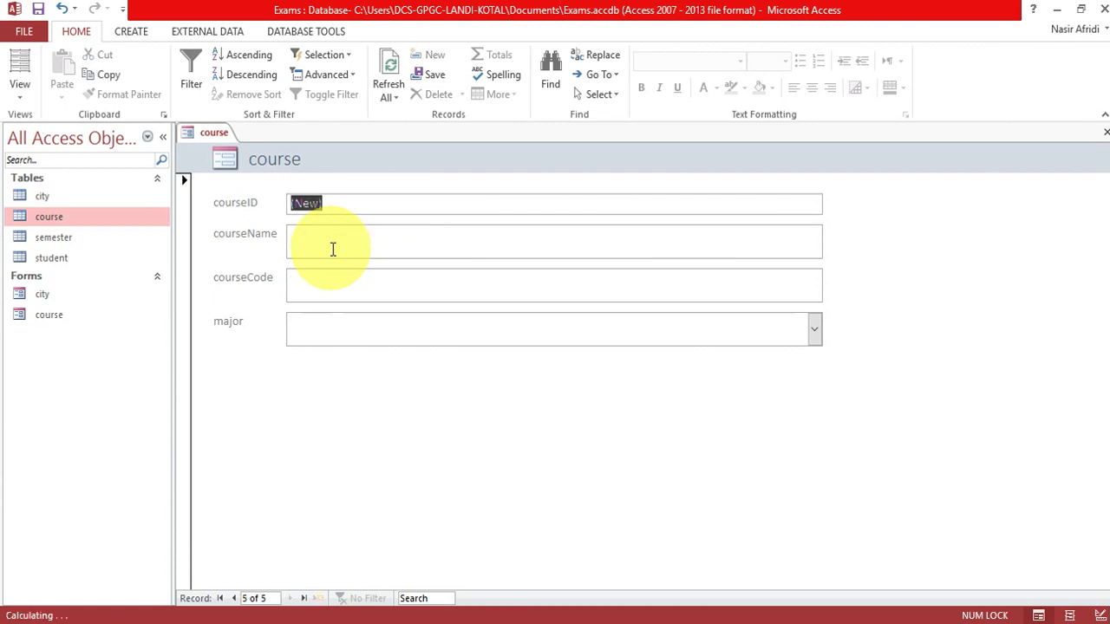
pyautogui.doubleClick(82, 224)
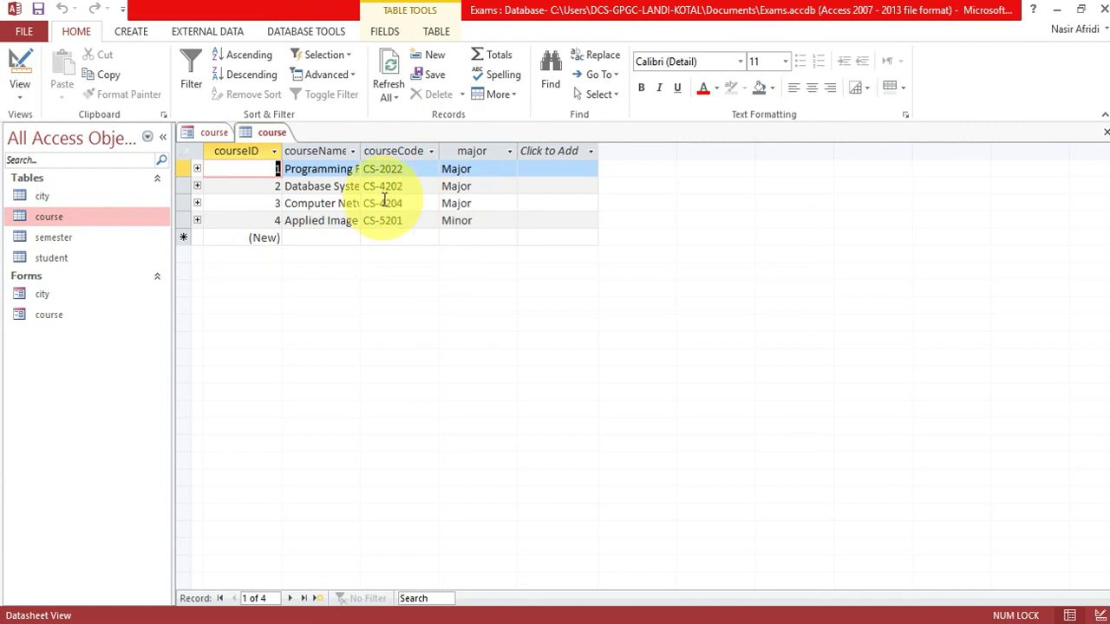
pyautogui.rightClick(270, 133)
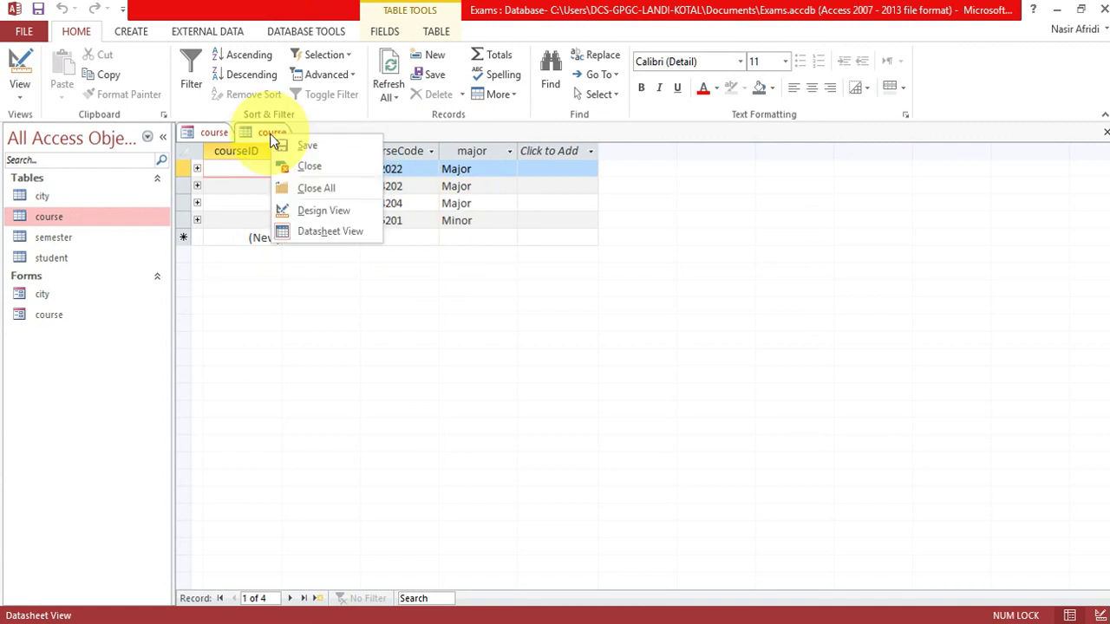
pyautogui.click(310, 163)
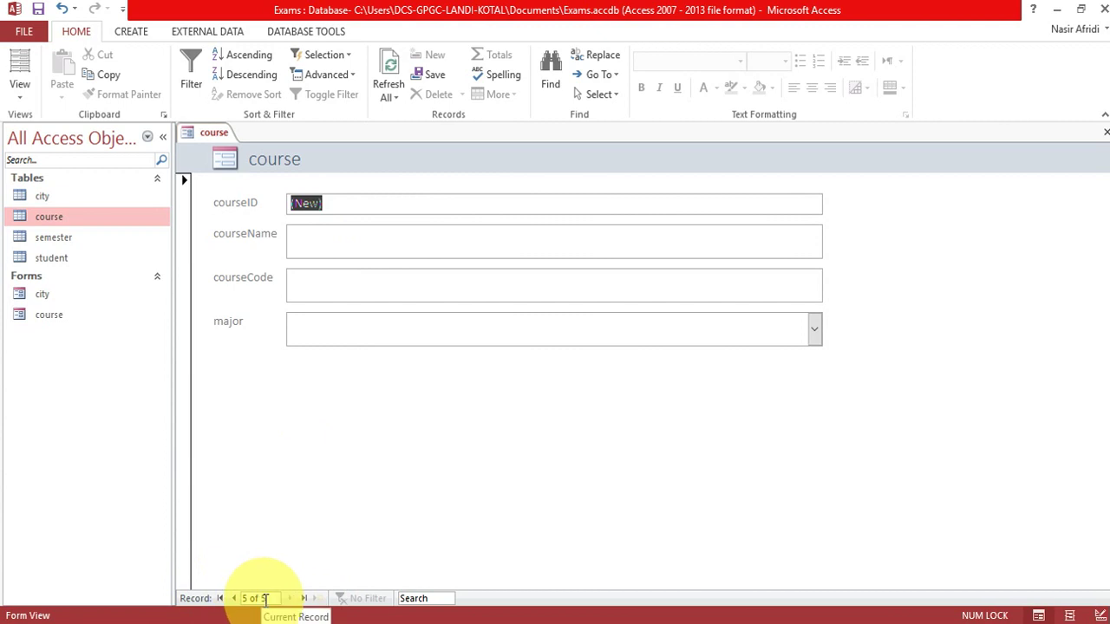
# Add the fifth course, Digital Image Proceesing, code CS-4209, with major set to minor.
pyautogui.click(233, 598)
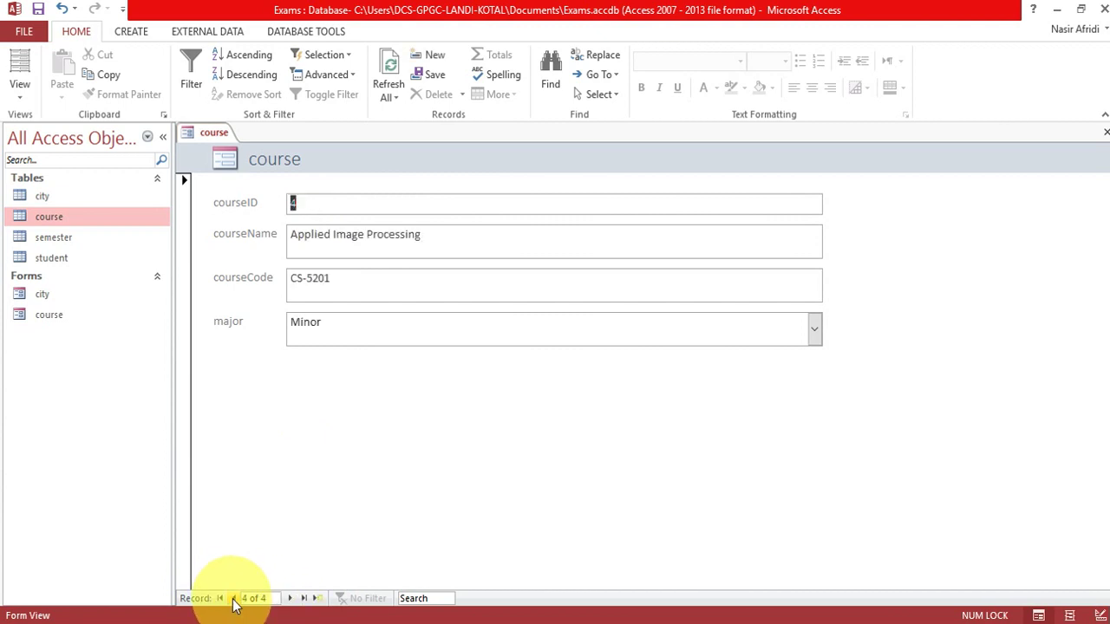
pyautogui.click(290, 598)
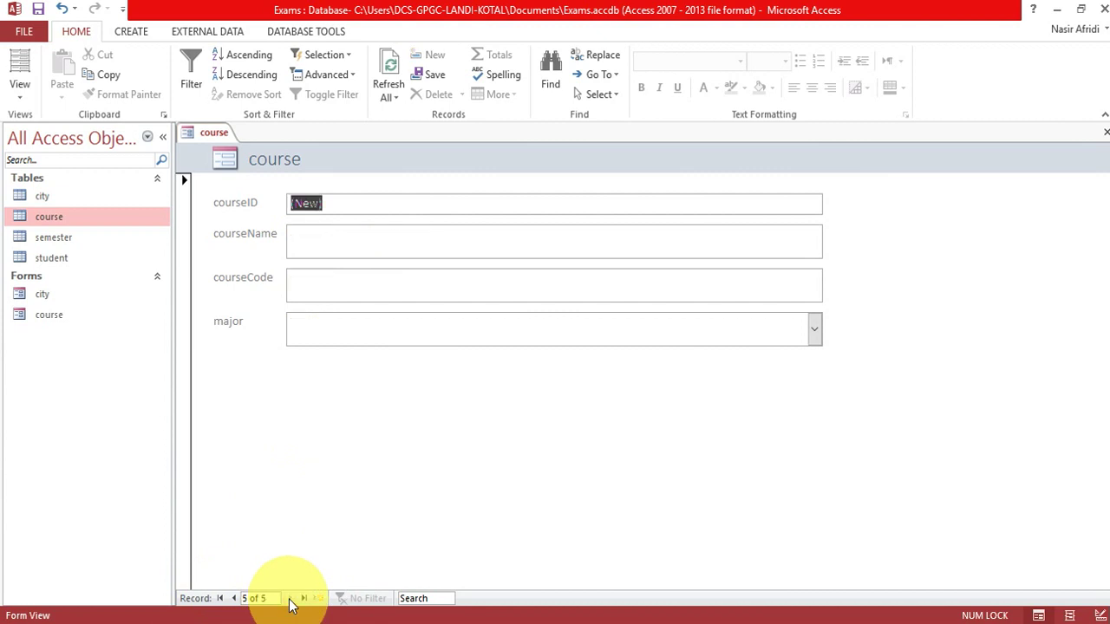
pyautogui.click(325, 240)
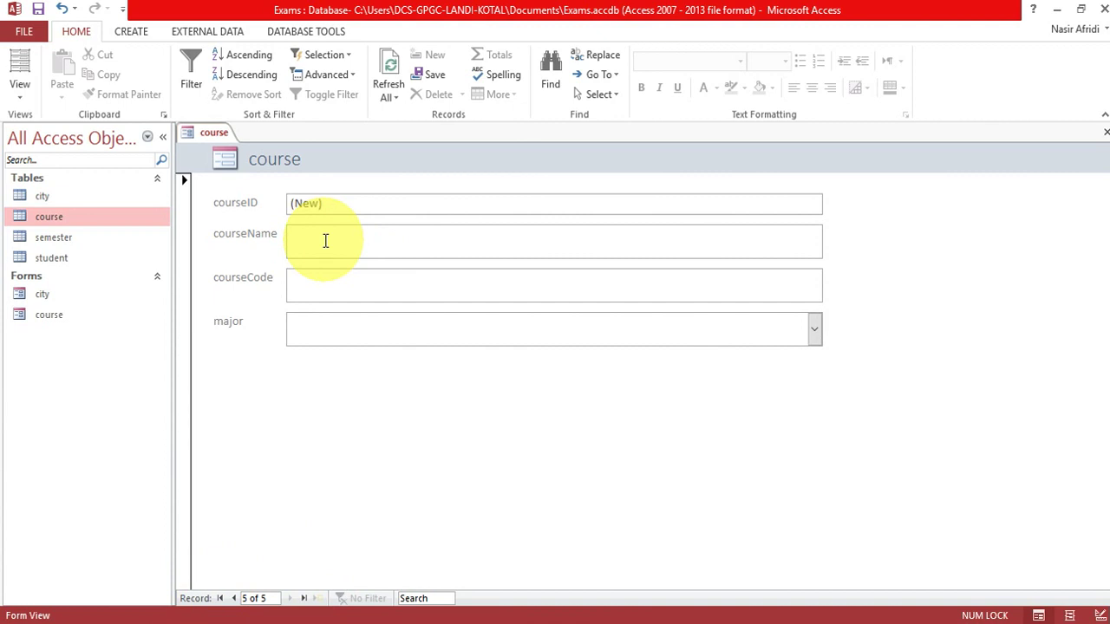
pyautogui.write('Digital')
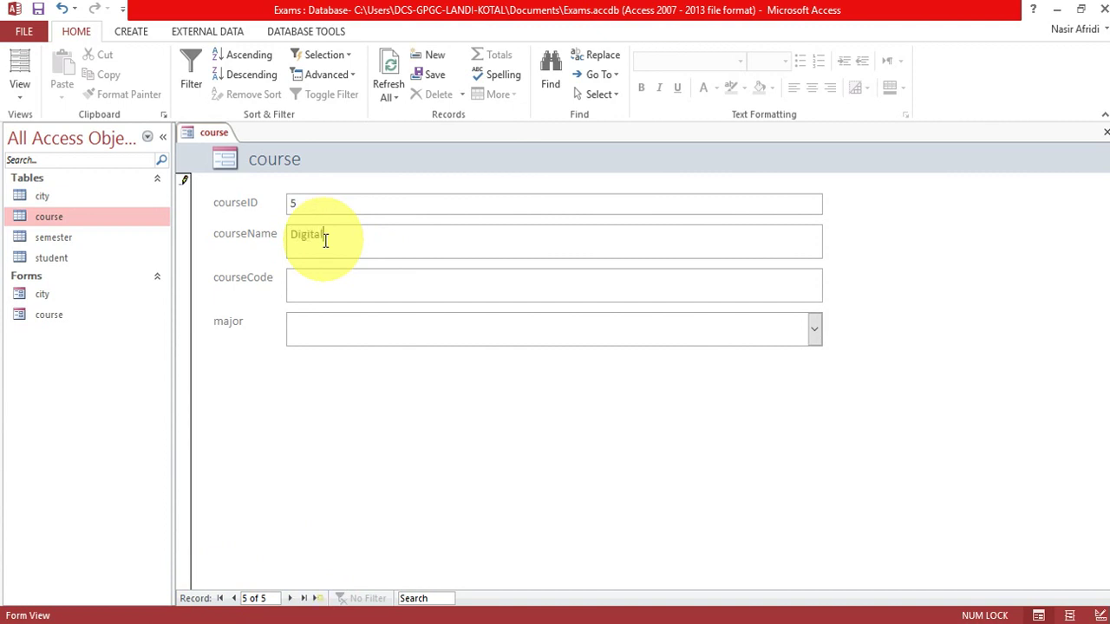
pyautogui.write(' Image Proceesing')
pyautogui.press('Tab')
pyautogui.write('CS-4209')
pyautogui.press('Tab')
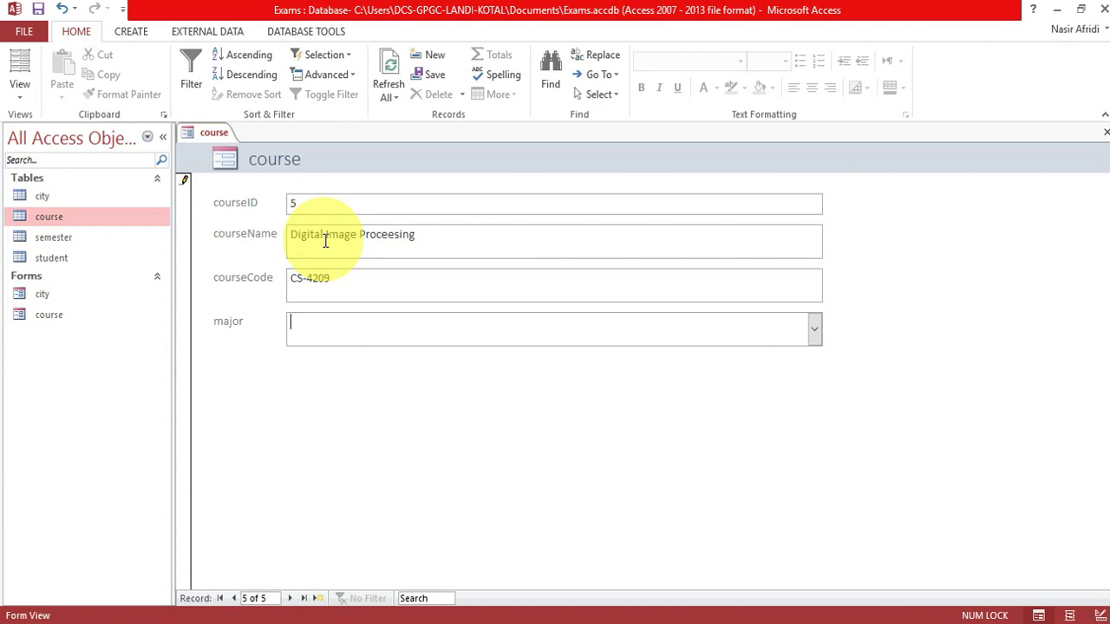
pyautogui.write('minor')
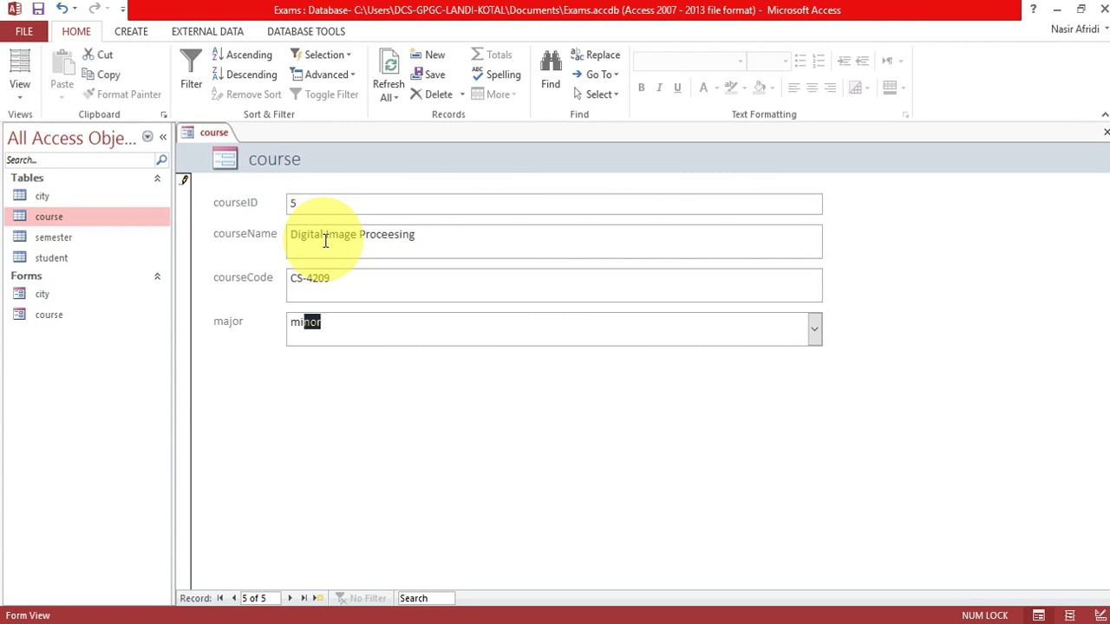
pyautogui.press('Tab')
pyautogui.press('Tab')
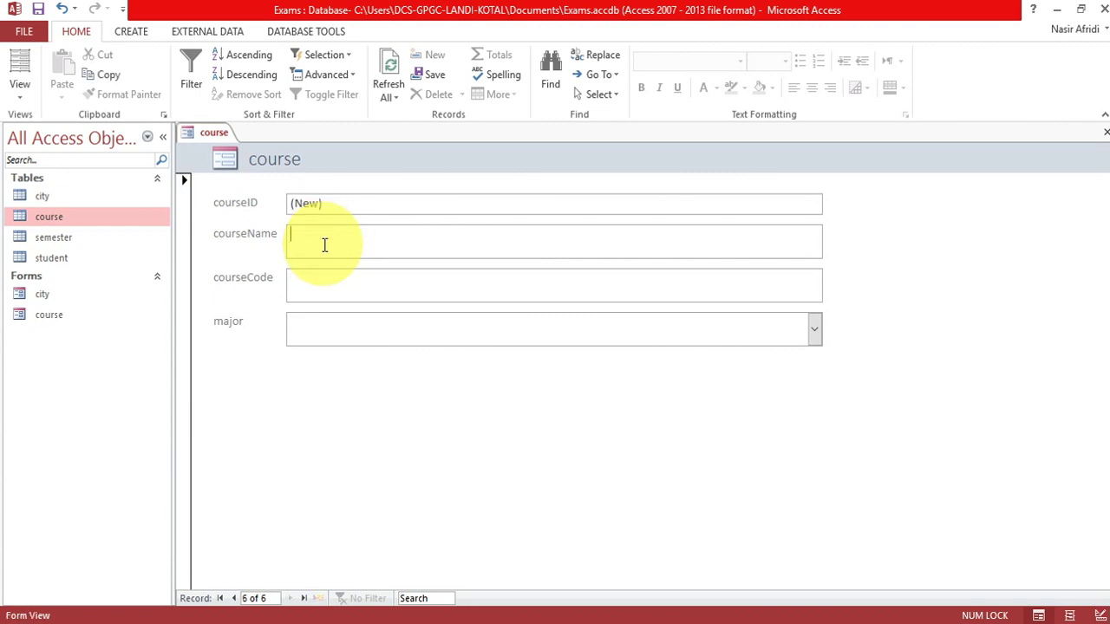
# Add Computation in MATLAB with code MATH-432 and major Major.
pyautogui.write('Computa')
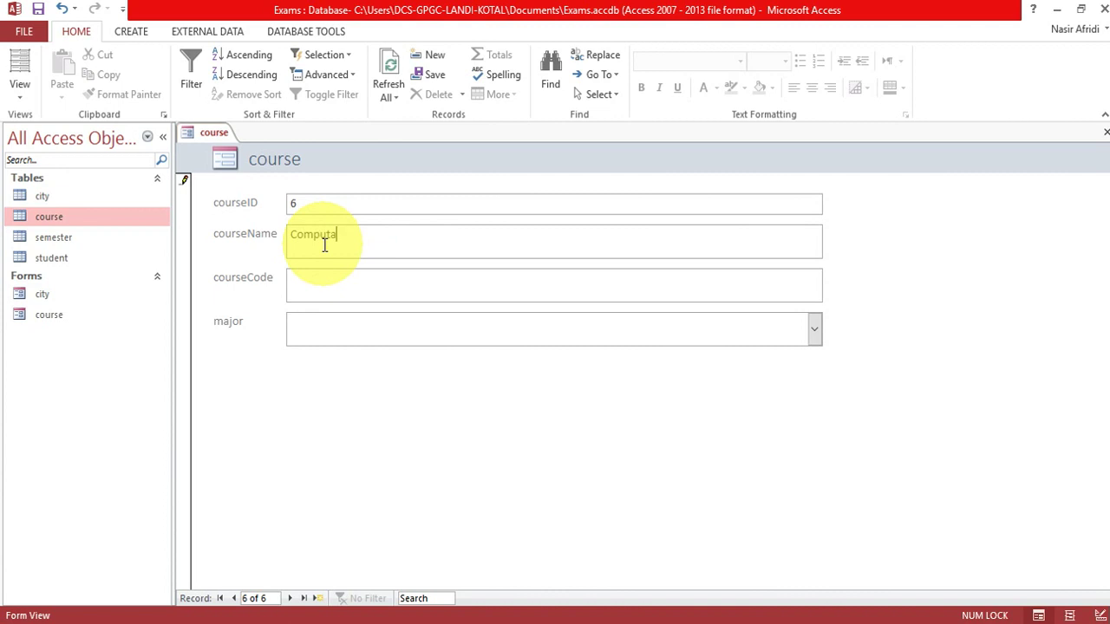
pyautogui.write('tion in MAtsalb')
pyautogui.press('BackSpace')
pyautogui.press('BackSpace')
pyautogui.press('BackSpace')
pyautogui.press('BackSpace')
pyautogui.press('BackSpace')
pyautogui.write('T:A')
pyautogui.press('BackSpace')
pyautogui.press('BackSpace')
pyautogui.write('LAB')
pyautogui.press('Tab')
pyautogui.write('CS')
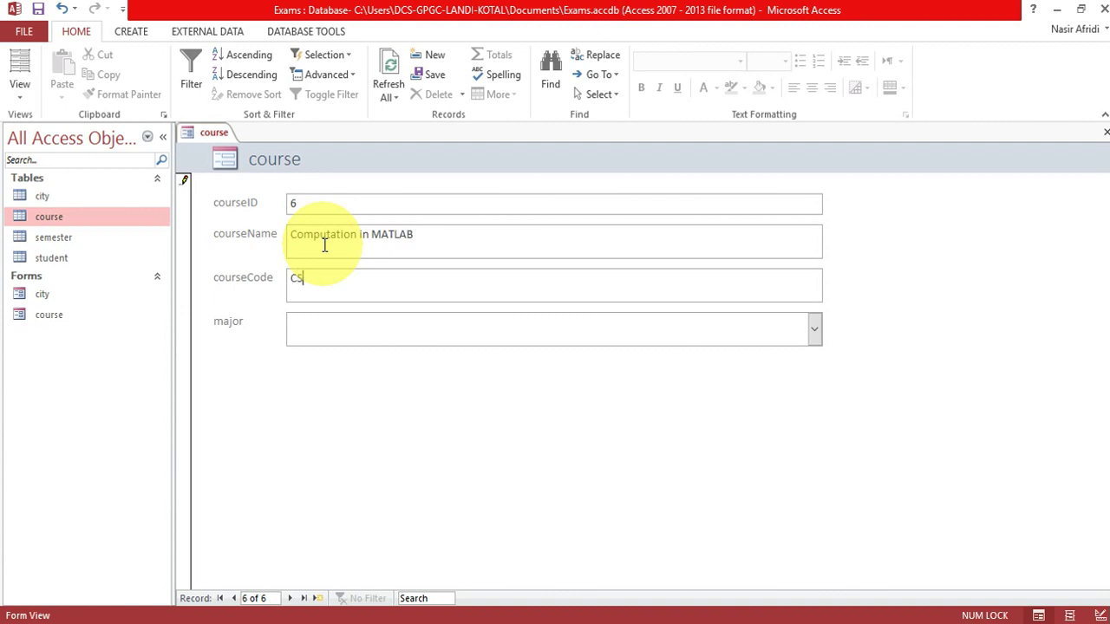
pyautogui.write('-5432')
pyautogui.press('Tab')
pyautogui.write('maj')
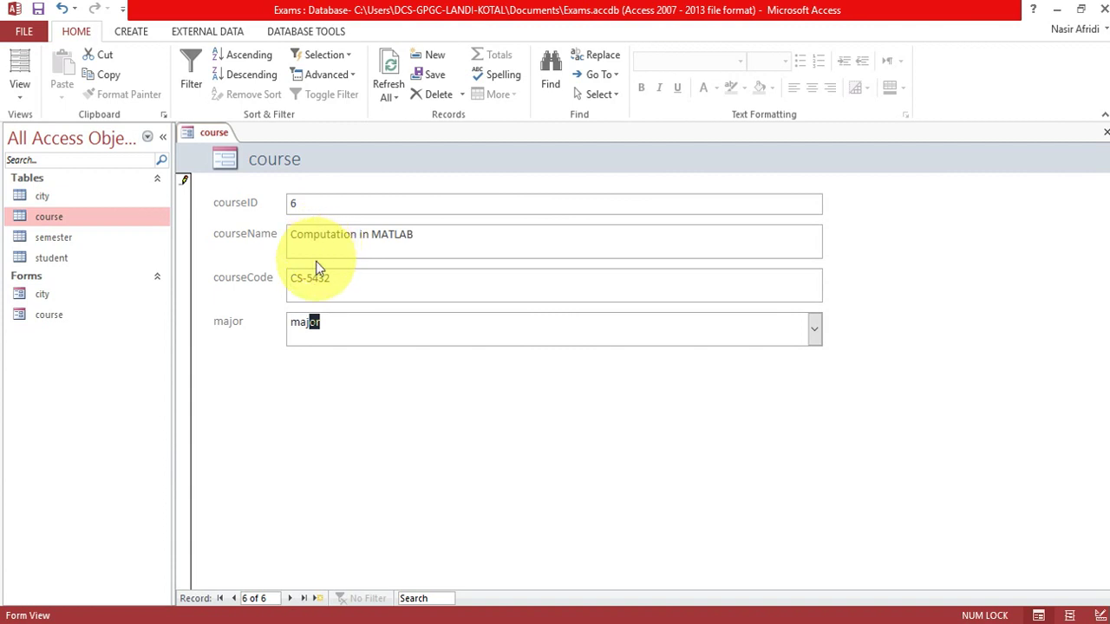
pyautogui.moveTo(306, 278); pyautogui.dragTo(292, 279)
pyautogui.write('MATH-')
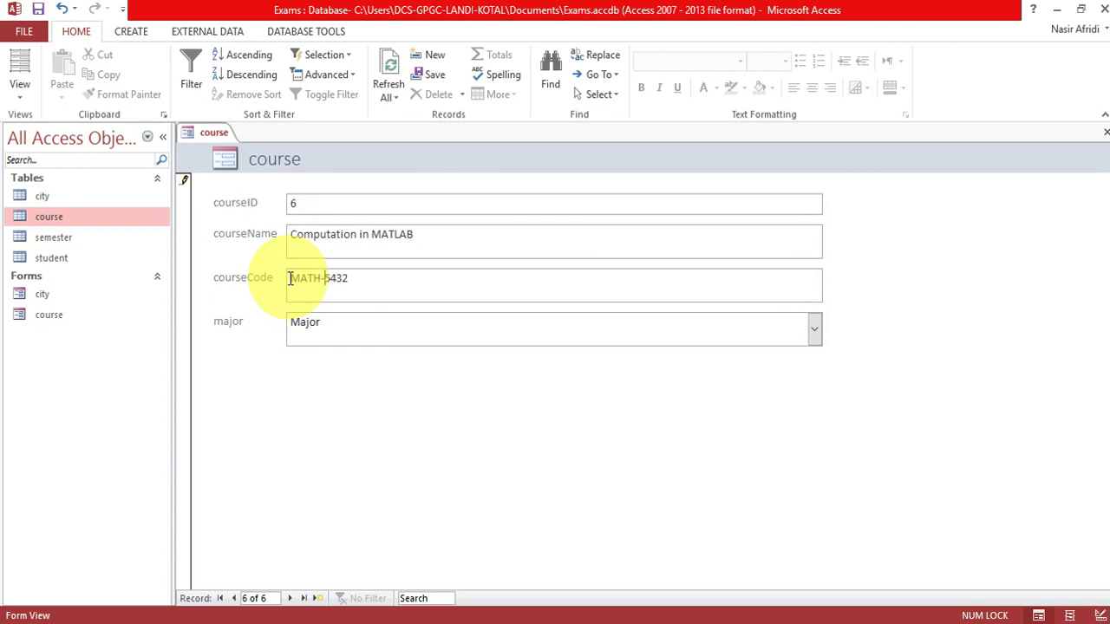
pyautogui.press('Delete')
pyautogui.press('Tab')
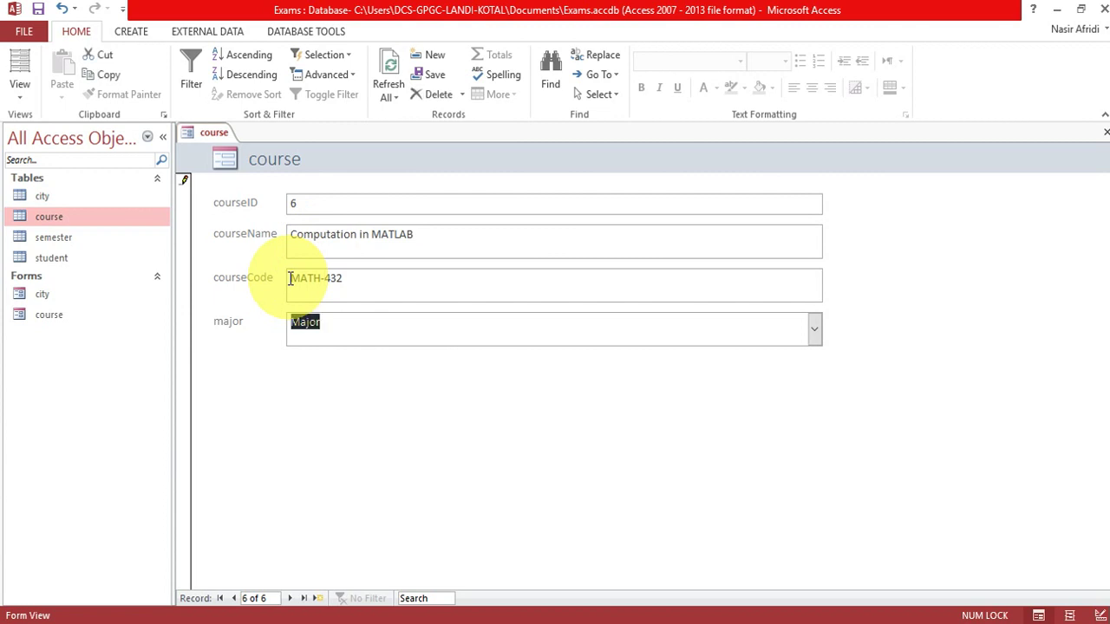
pyautogui.press('Tab')
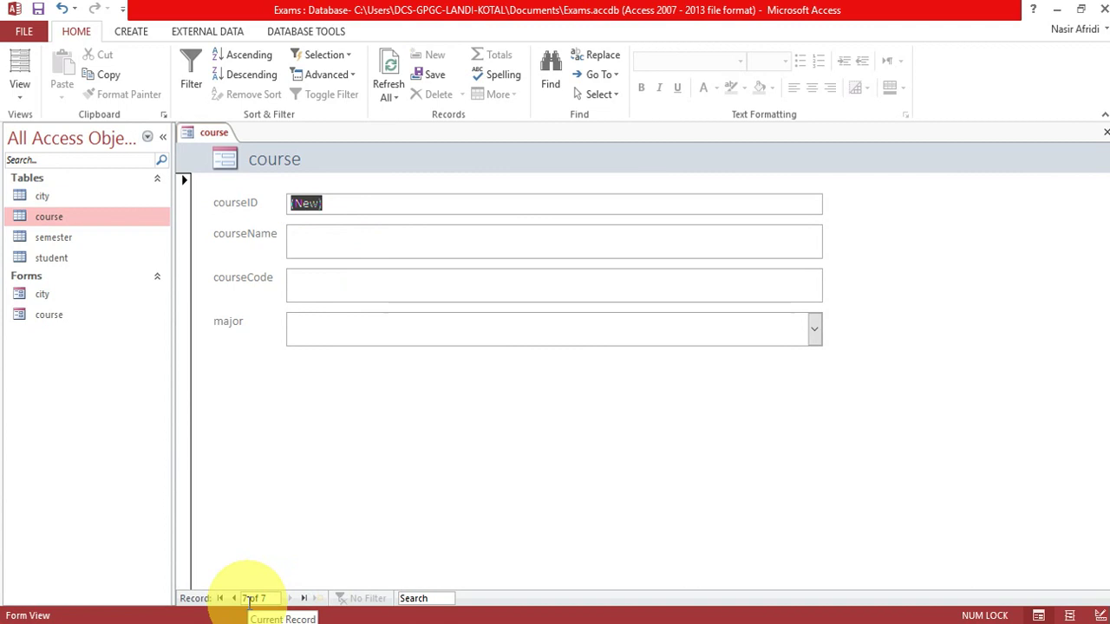
# Close the course form and create a semester quick form without the student subform.
pyautogui.rightClick(214, 135)
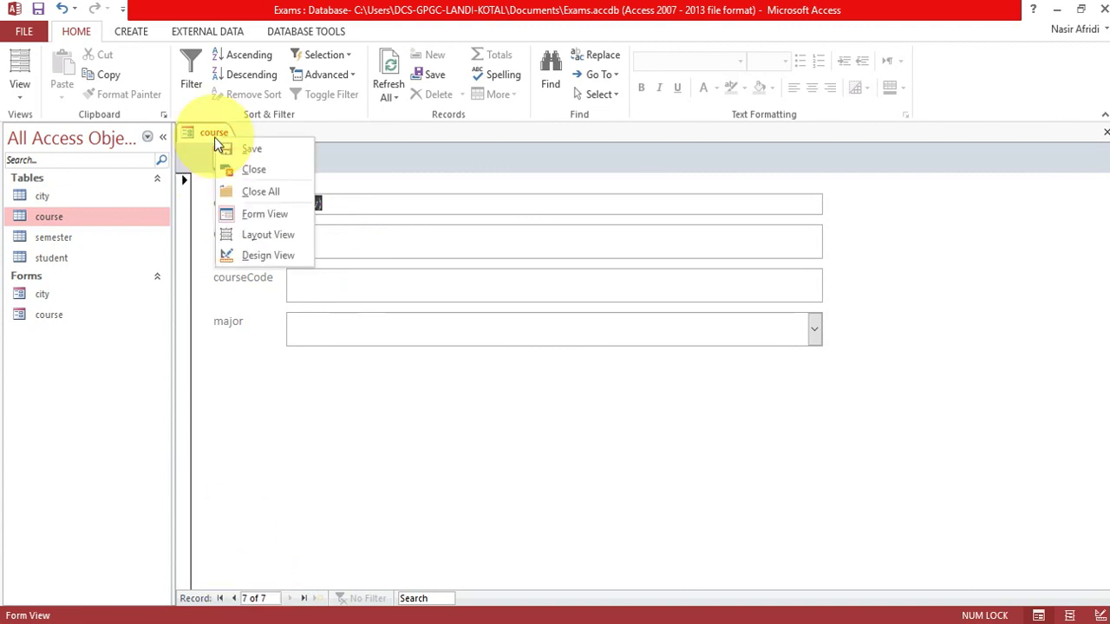
pyautogui.click(253, 172)
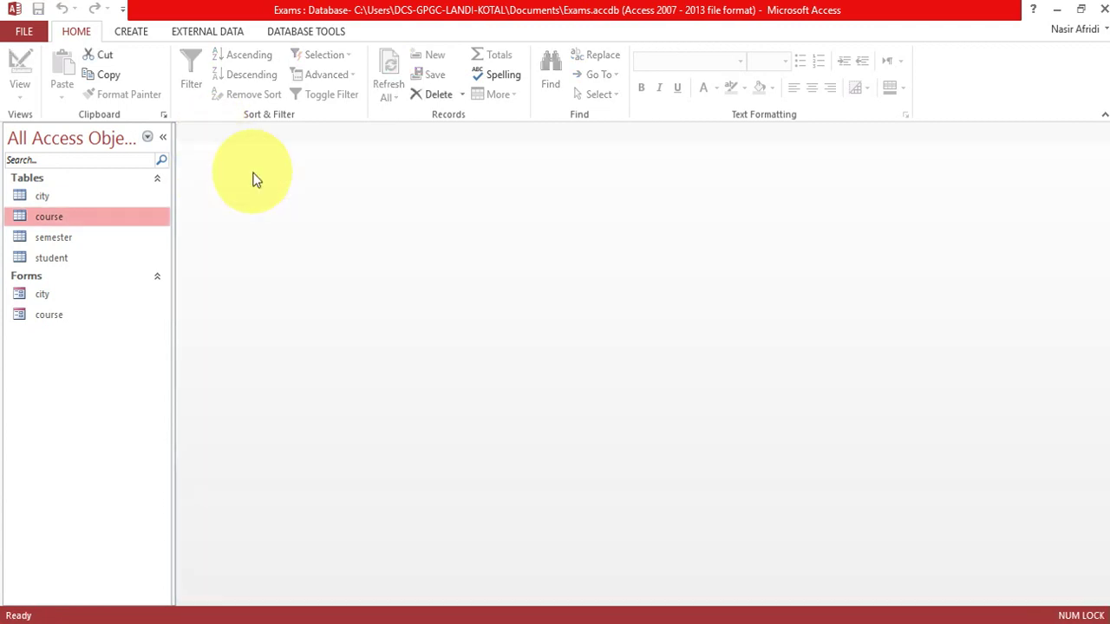
pyautogui.click(77, 242)
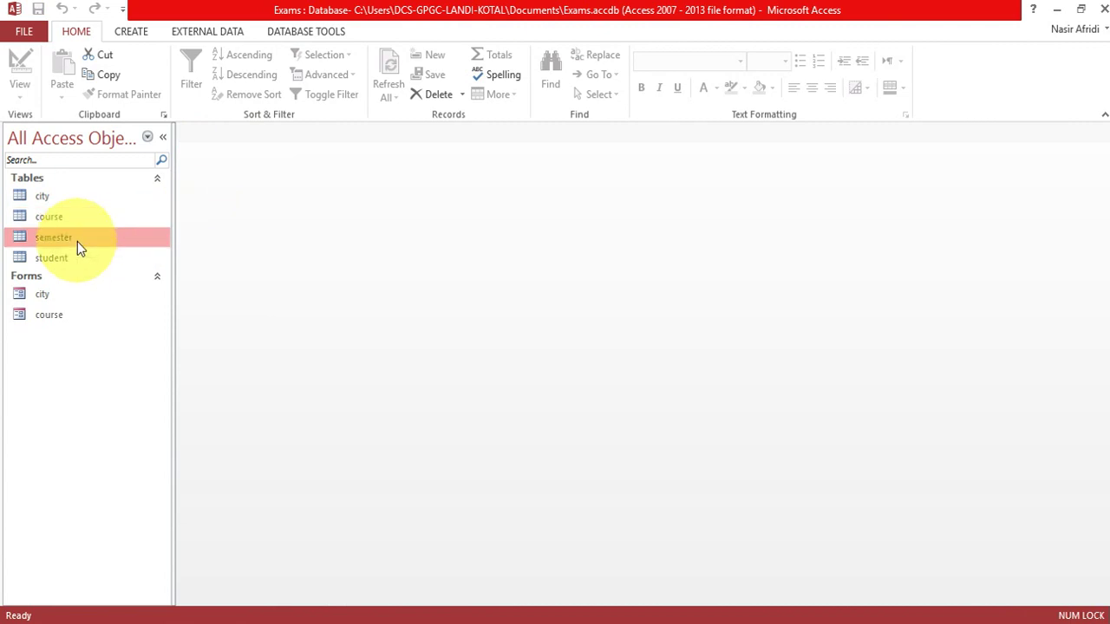
pyautogui.click(118, 32)
pyautogui.click(286, 76)
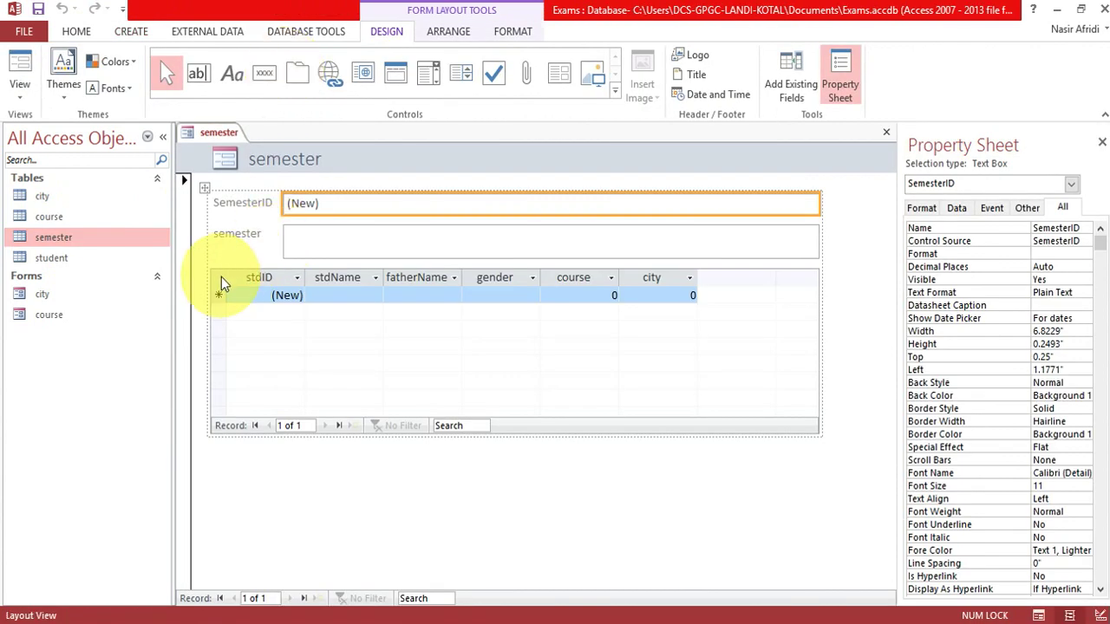
pyautogui.click(219, 283)
pyautogui.click(202, 261)
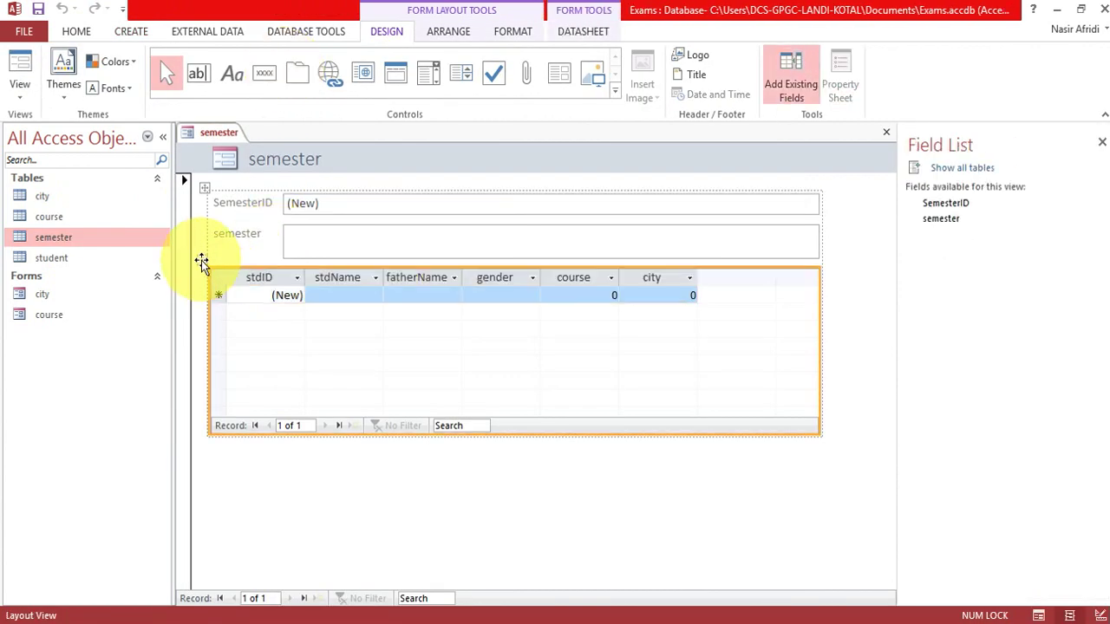
pyautogui.press('Delete')
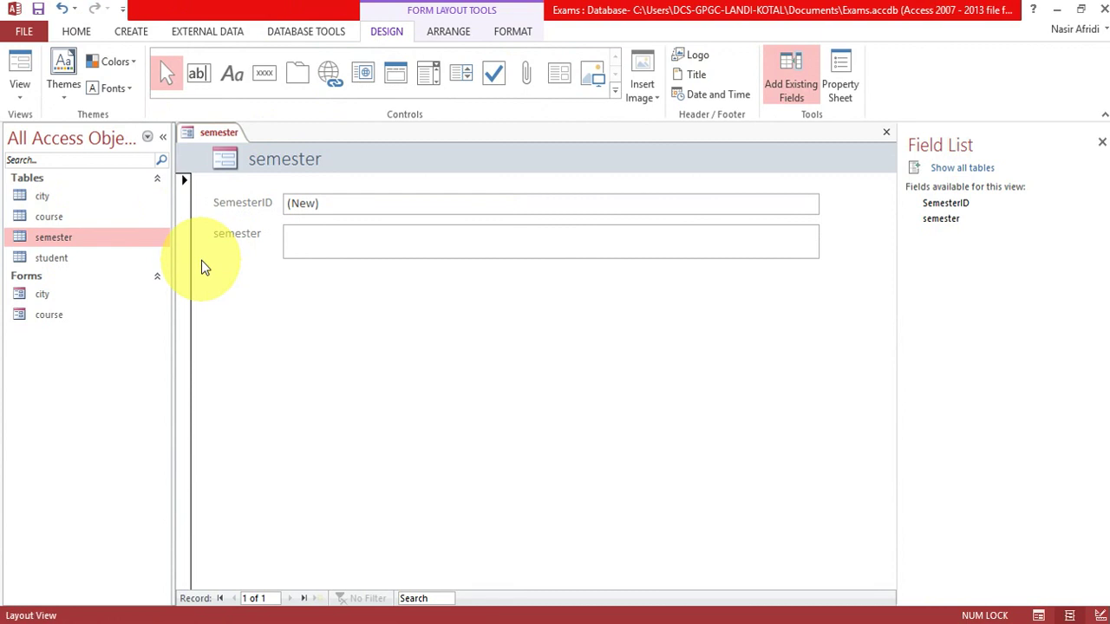
# Save the form as 'semester' and switch it to Form View for data entry.
pyautogui.hotkey('ctrl', 's')
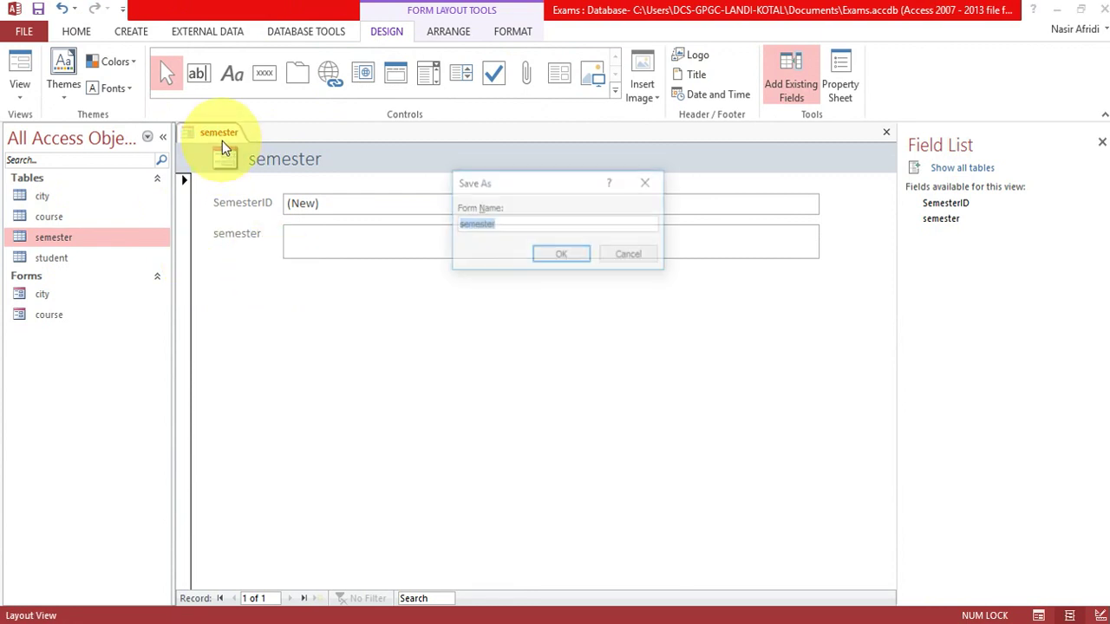
pyautogui.press('Return')
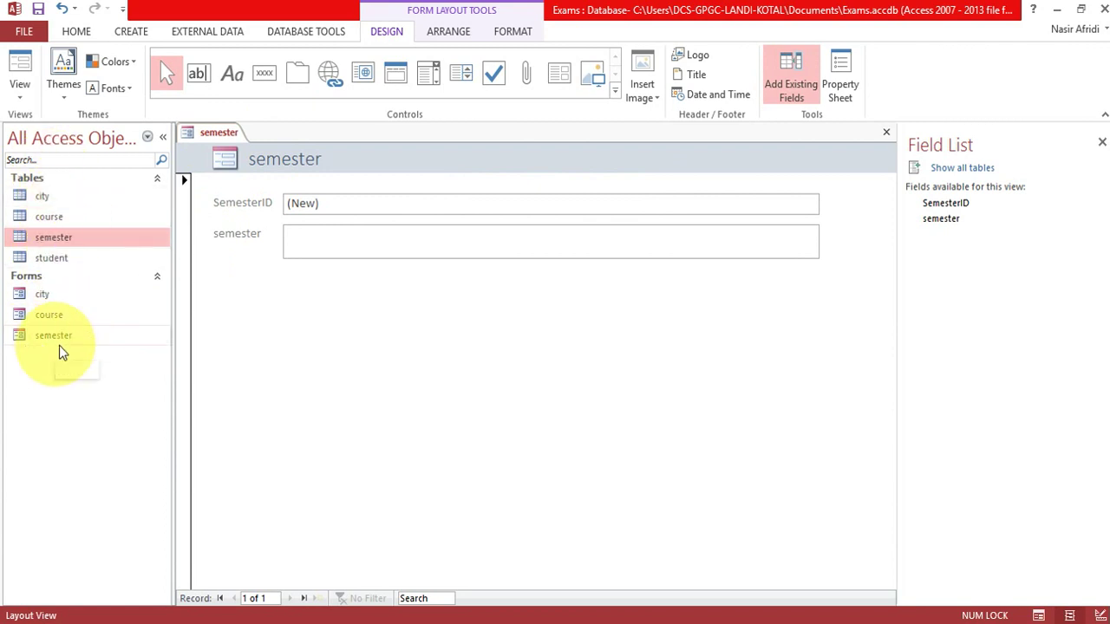
pyautogui.rightClick(213, 135)
pyautogui.click(256, 208)
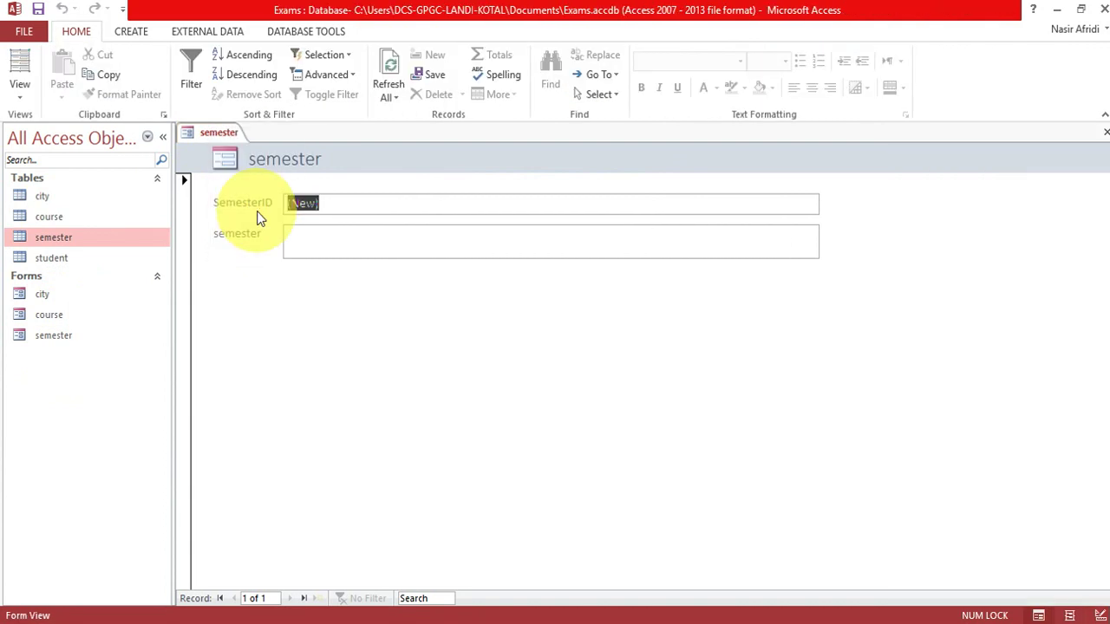
pyautogui.click(337, 240)
# Enter semester records 1st, 2nd, 3rd and 4th.
pyautogui.write('1st')
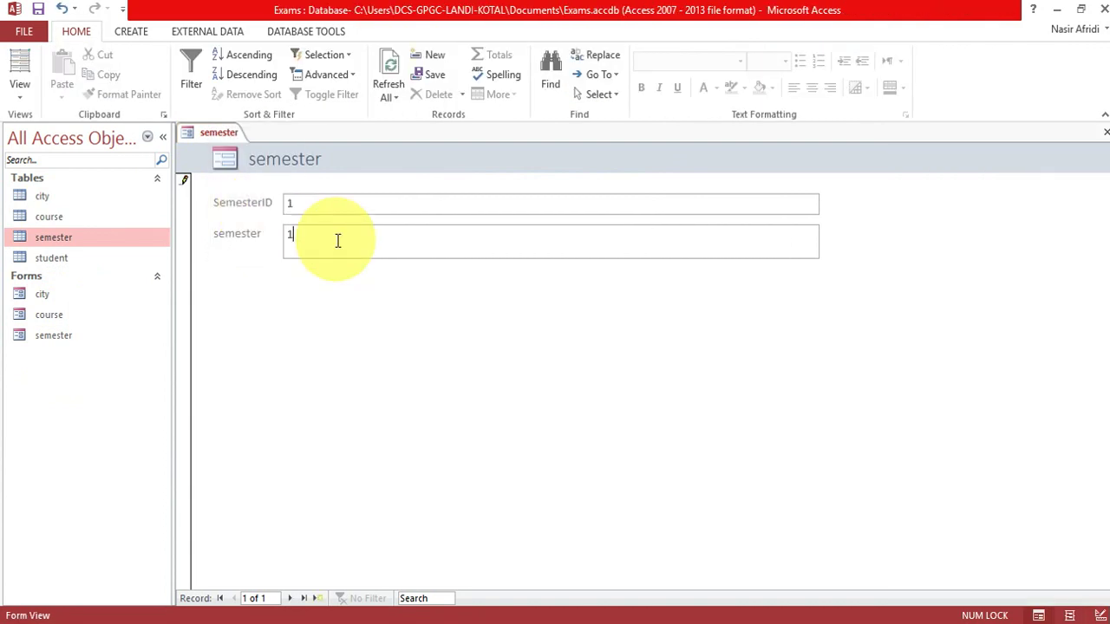
pyautogui.press('Tab')
pyautogui.press('Tab')
pyautogui.write('2nd se')
pyautogui.press('BackSpace')
pyautogui.press('BackSpace')
pyautogui.press('BackSpace')
pyautogui.press('Tab')
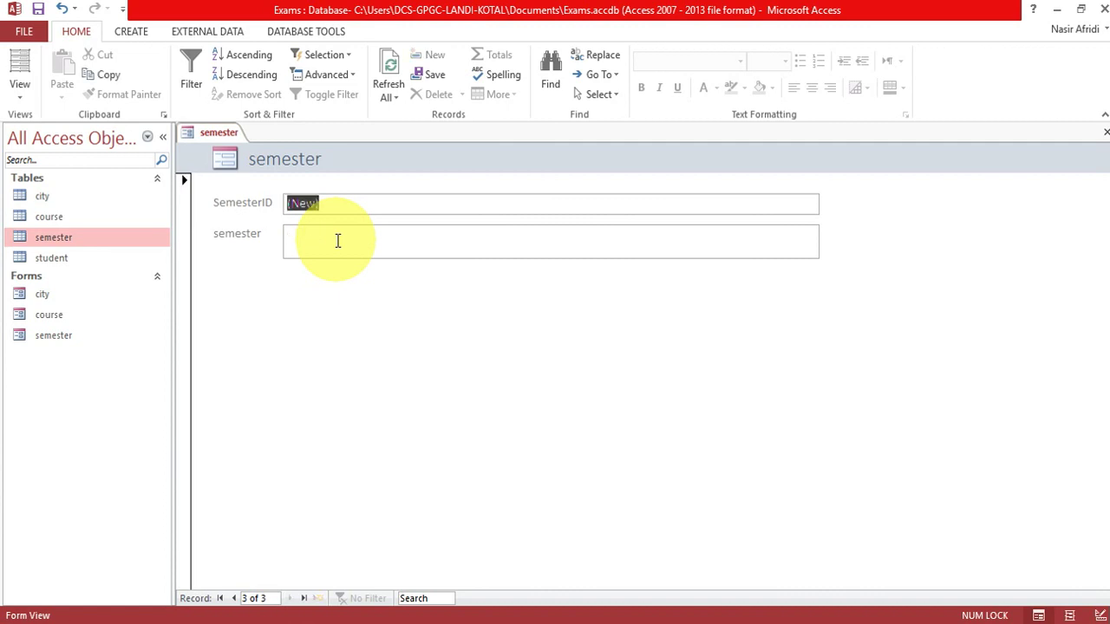
pyautogui.press('Tab')
pyautogui.write('3rd')
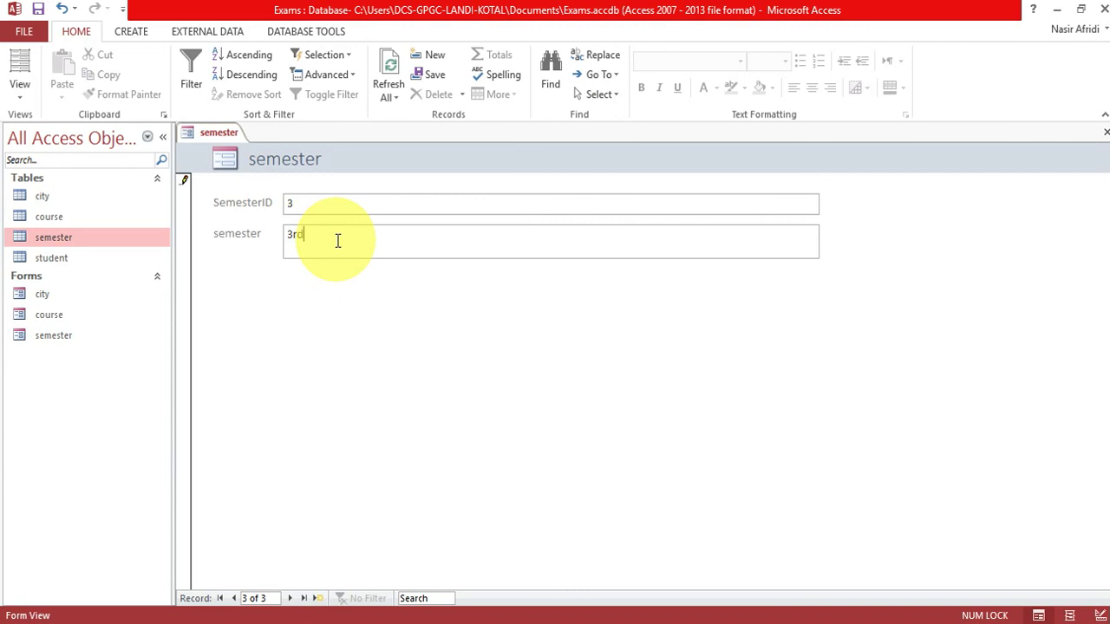
pyautogui.press('Tab')
pyautogui.press('4')
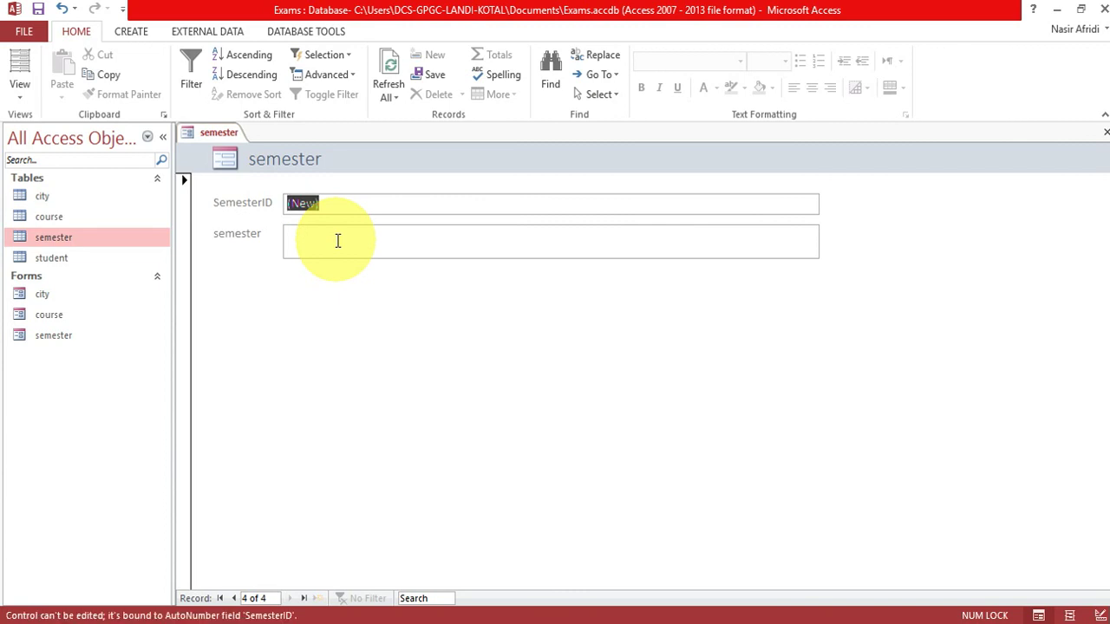
pyautogui.click(338, 241)
pyautogui.write('th')
pyautogui.press('BackSpace')
pyautogui.press('BackSpace')
pyautogui.write('4th')
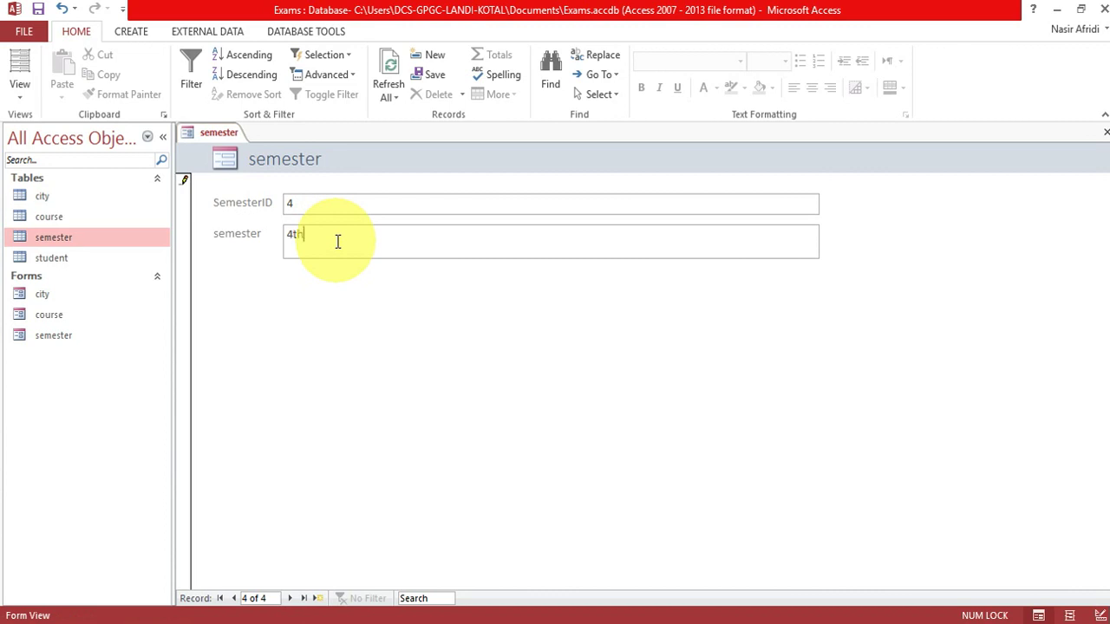
pyautogui.press('Tab')
# Enter semester records 5th, 6th, 7th and 8th.
pyautogui.click(339, 242)
pyautogui.write('5th')
pyautogui.press('Tab')
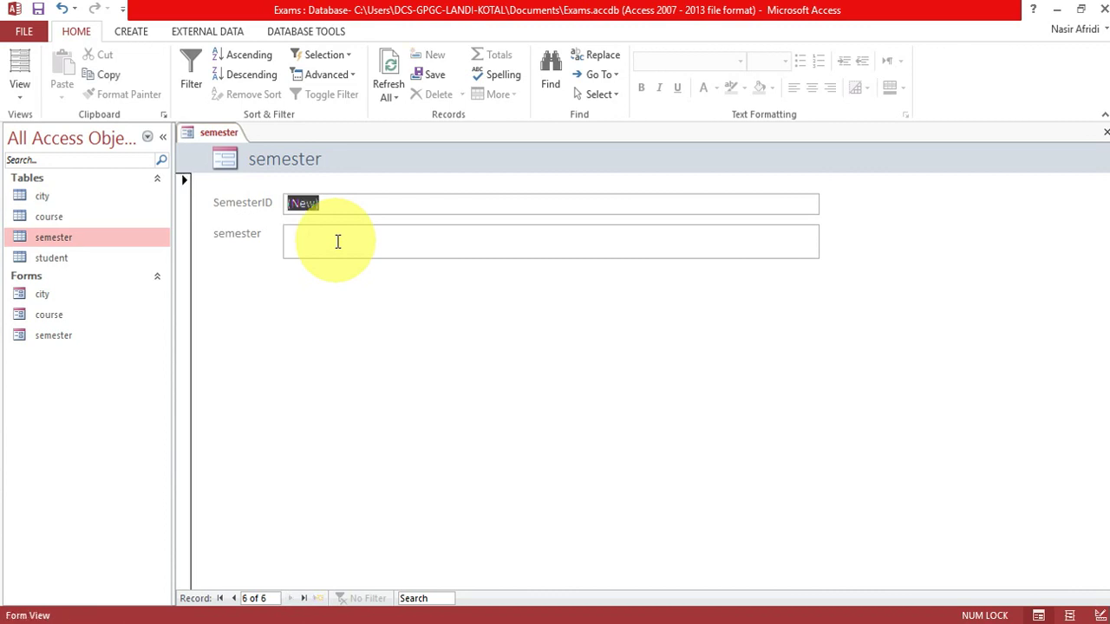
pyautogui.click(338, 248)
pyautogui.write('6')
pyautogui.press('BackSpace')
pyautogui.write('6th')
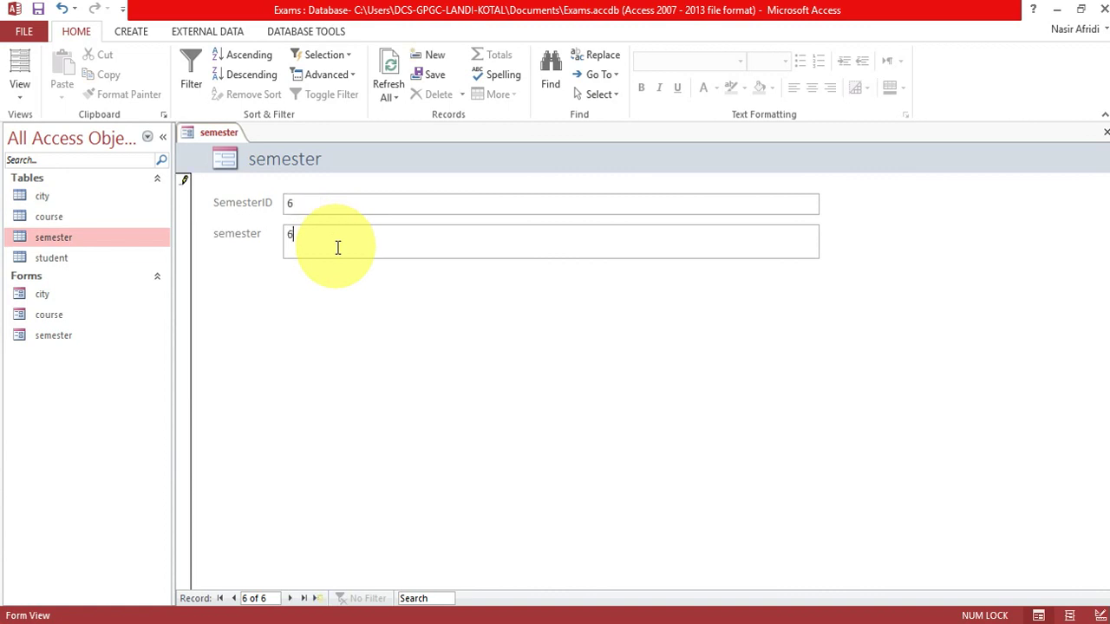
pyautogui.press('Tab')
pyautogui.click(338, 248)
pyautogui.write('7th')
pyautogui.press('Tab')
pyautogui.click(338, 248)
pyautogui.write('8th')
pyautogui.press('Tab')
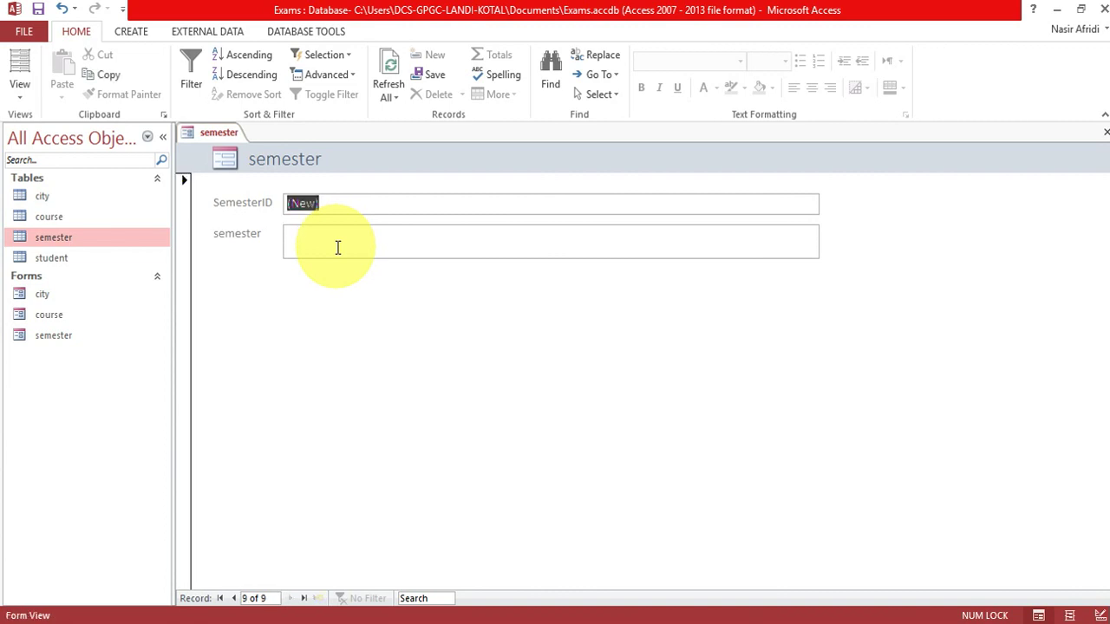
pyautogui.click(71, 245)
# Check the semester table, close it and the semester form, then select the student table.
pyautogui.doubleClick(70, 242)
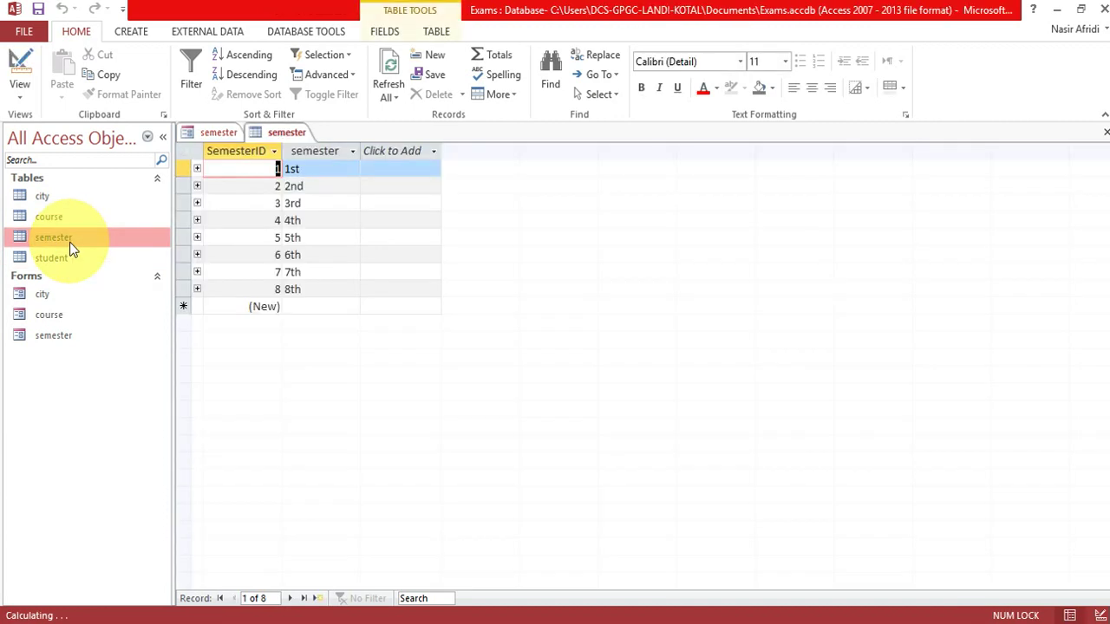
pyautogui.rightClick(276, 131)
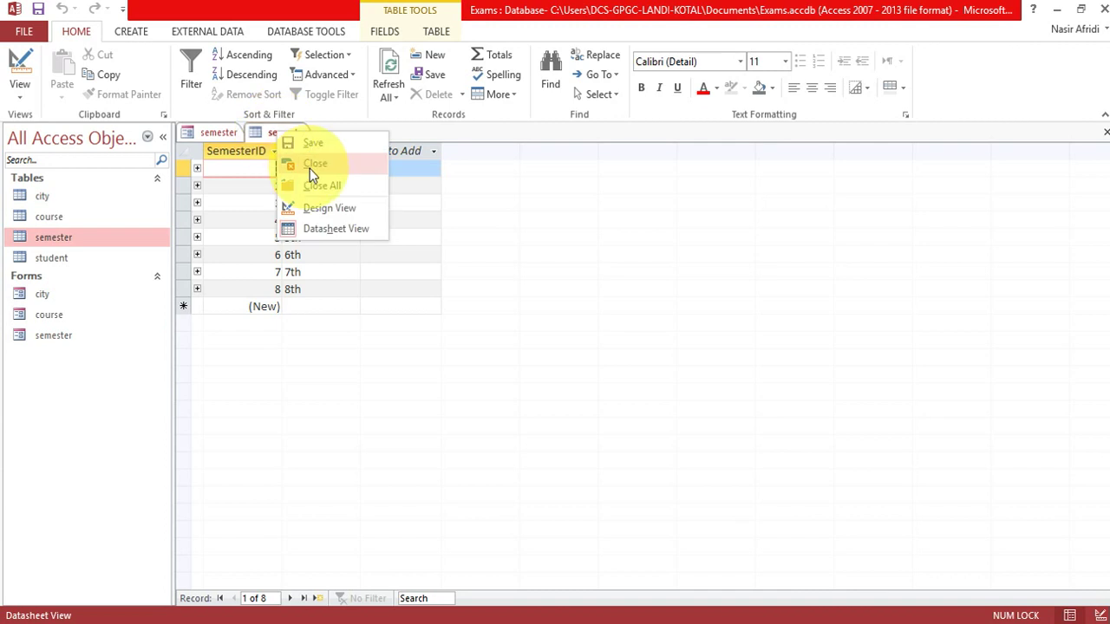
pyautogui.click(309, 168)
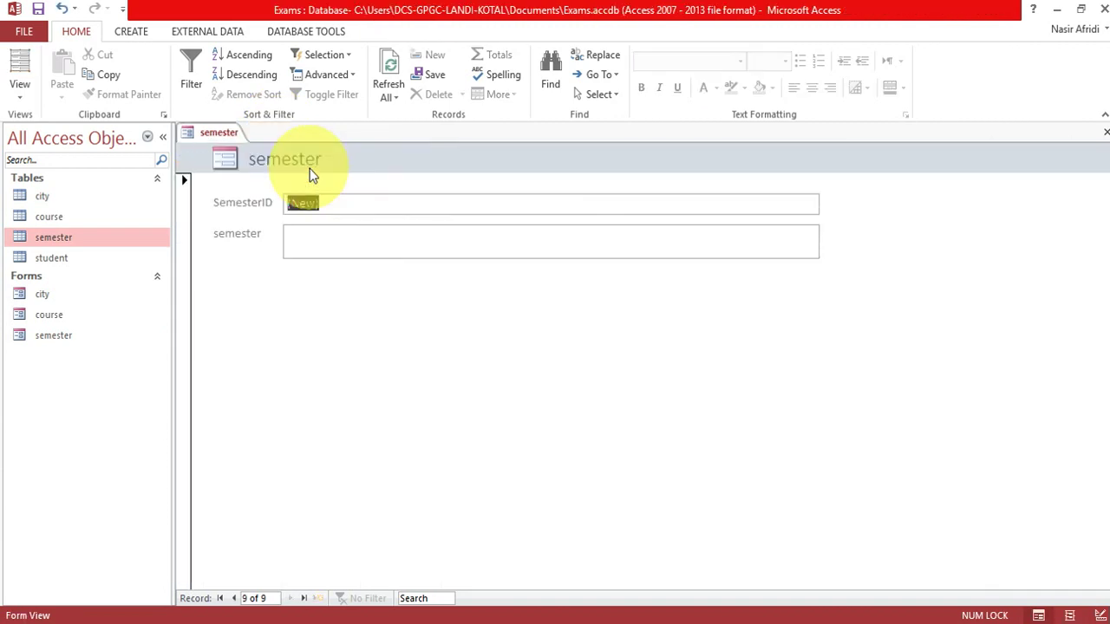
pyautogui.rightClick(223, 136)
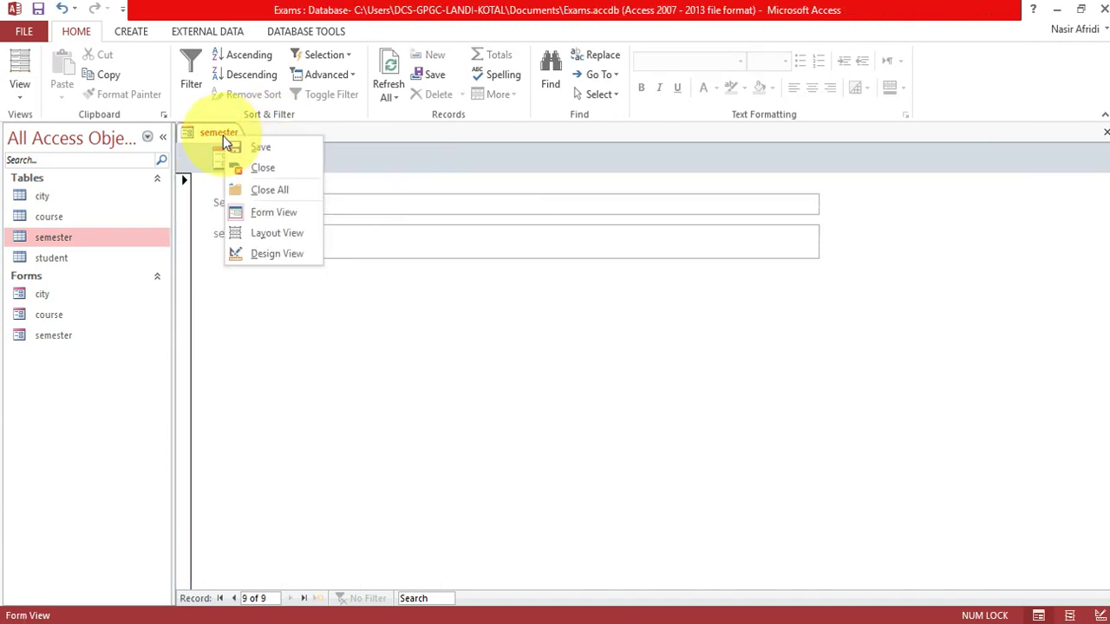
pyautogui.click(269, 176)
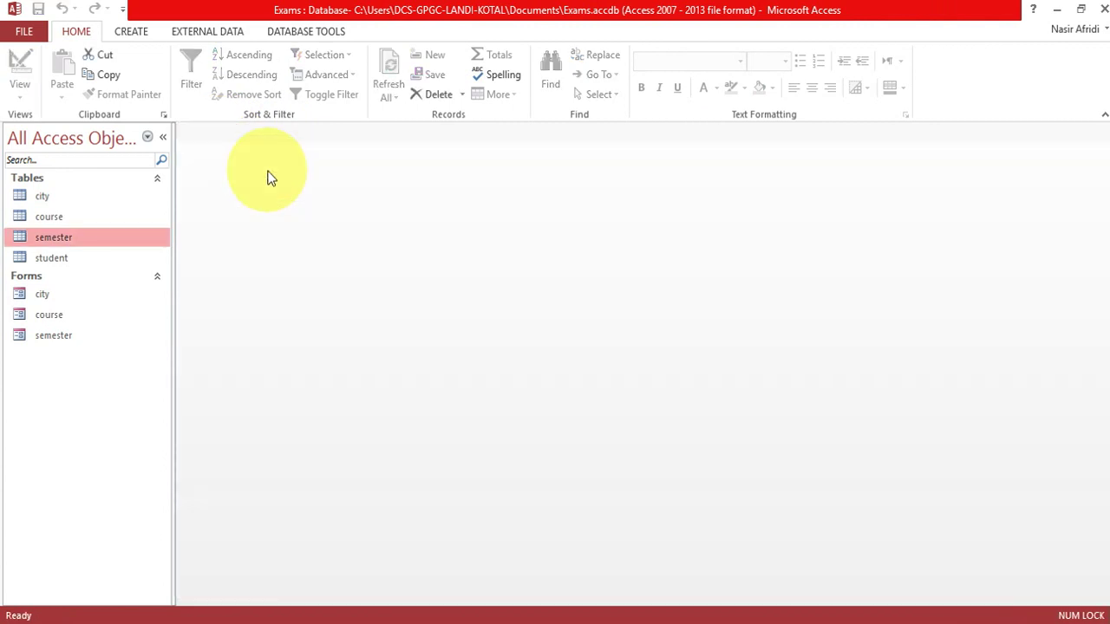
pyautogui.click(69, 264)
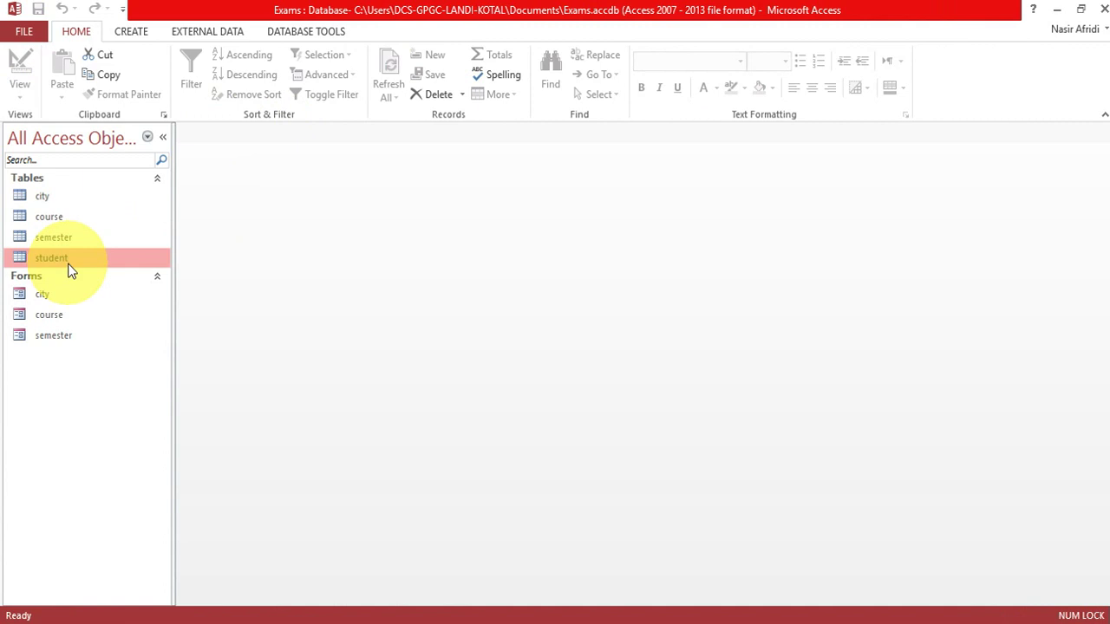
# Generate a quick student form and delete its course text box and label.
pyautogui.click(132, 31)
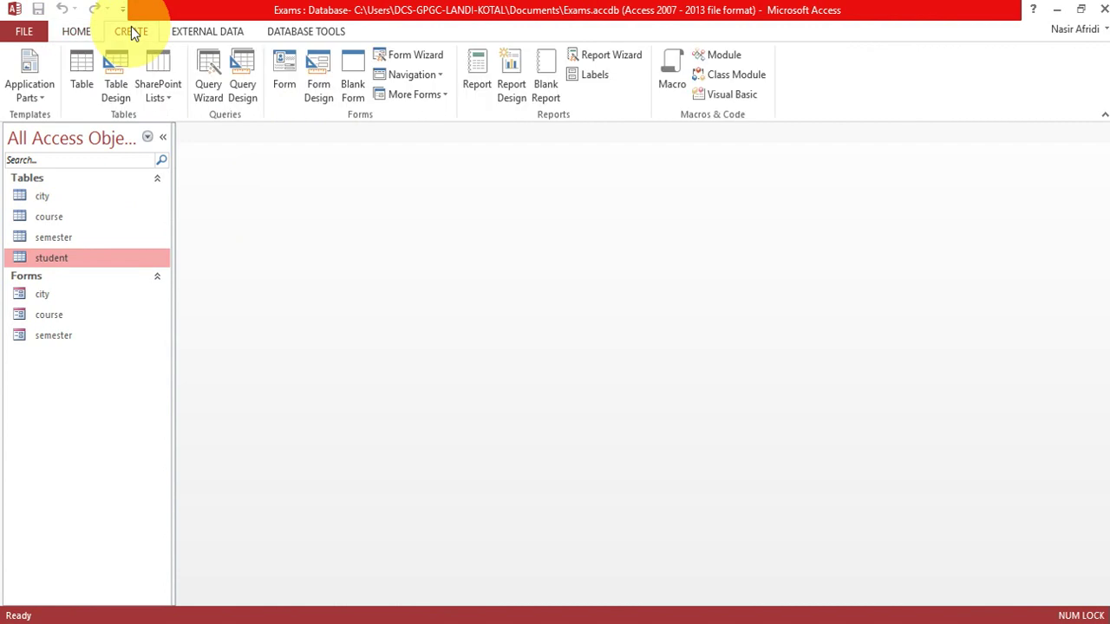
pyautogui.click(283, 71)
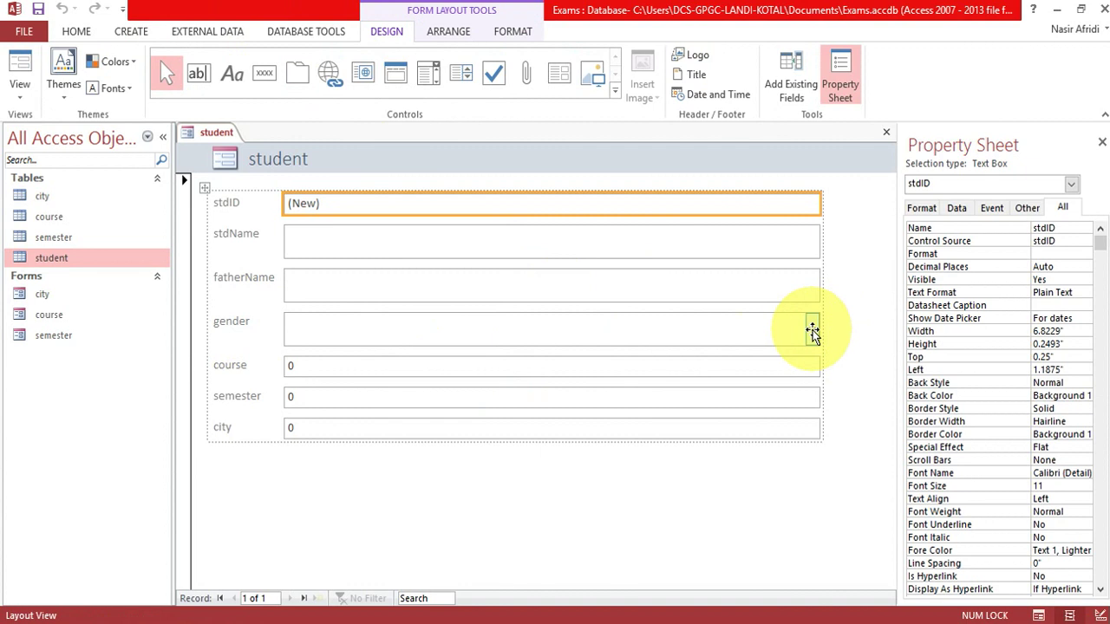
pyautogui.click(644, 376)
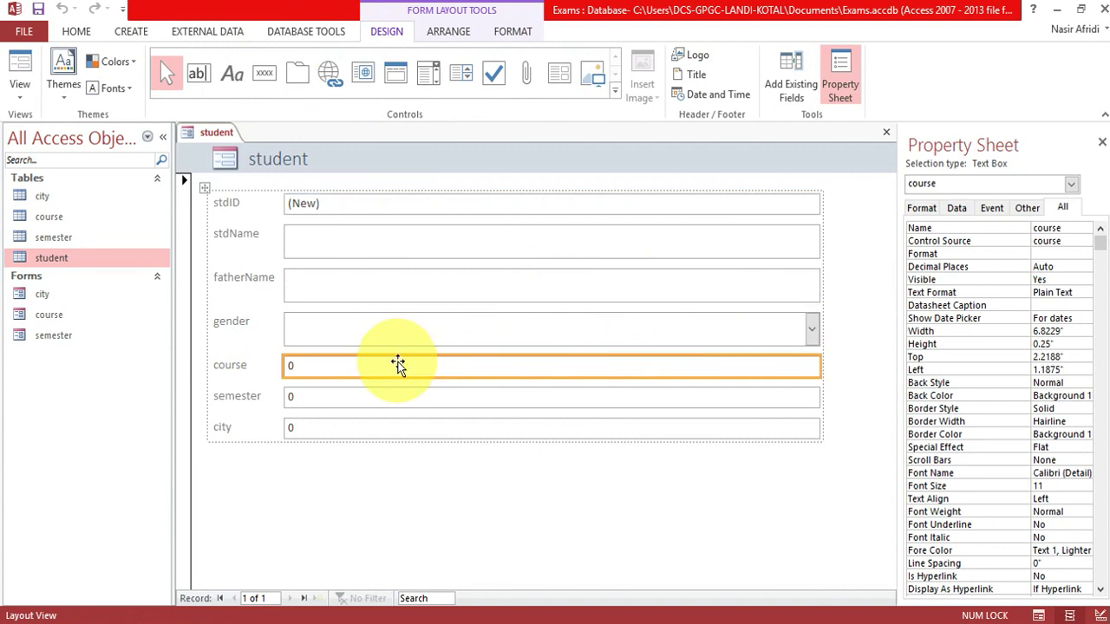
pyautogui.moveTo(398, 365); pyautogui.dragTo(270, 370)
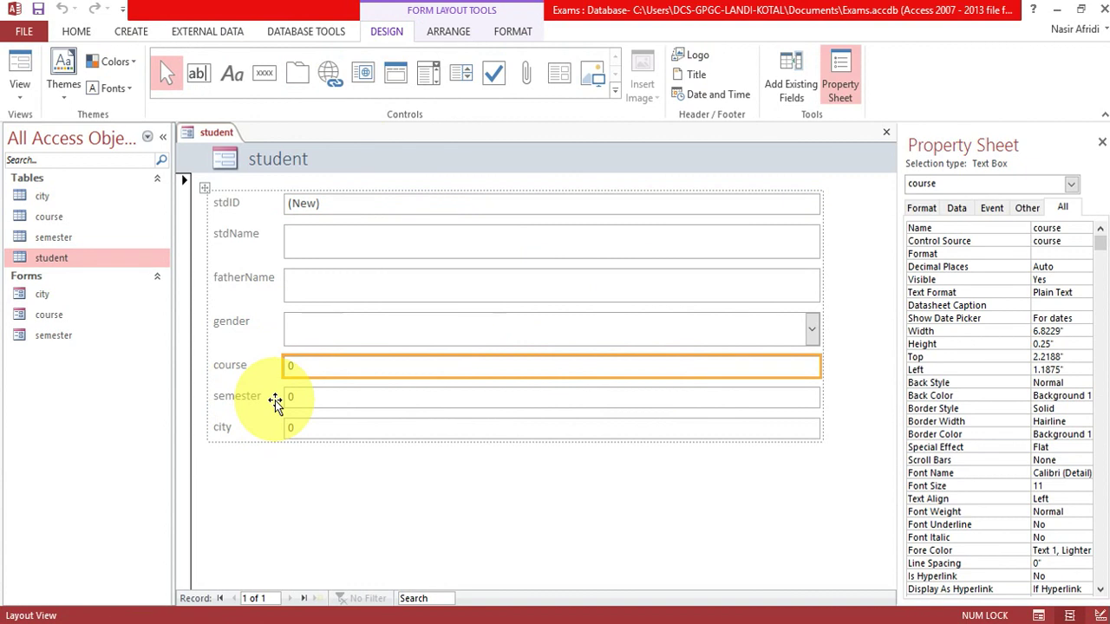
pyautogui.click(315, 427)
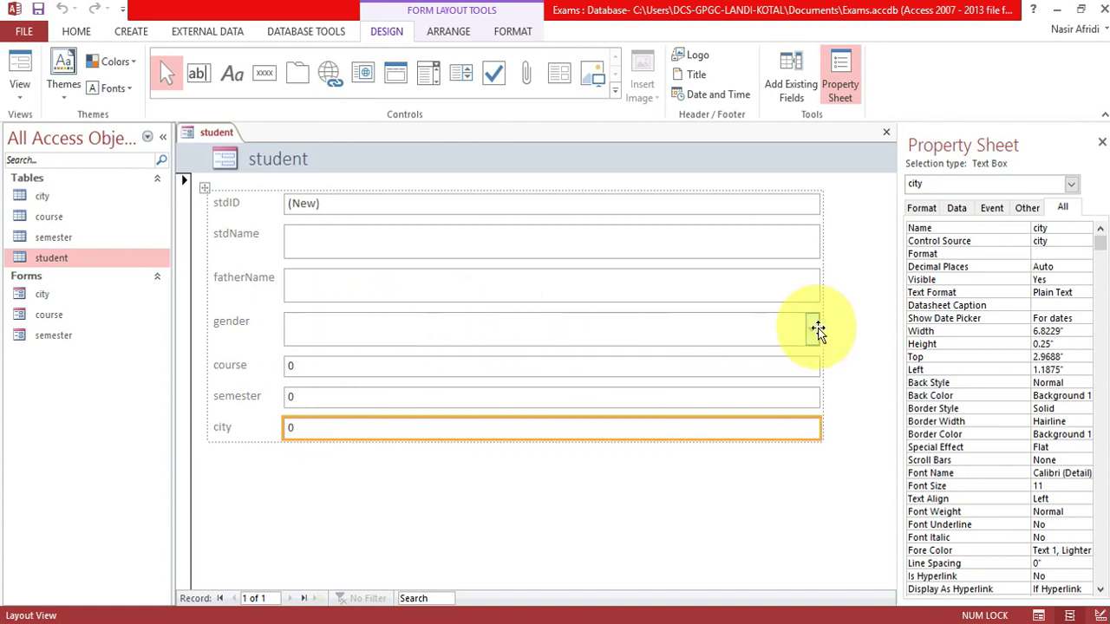
pyautogui.click(769, 368)
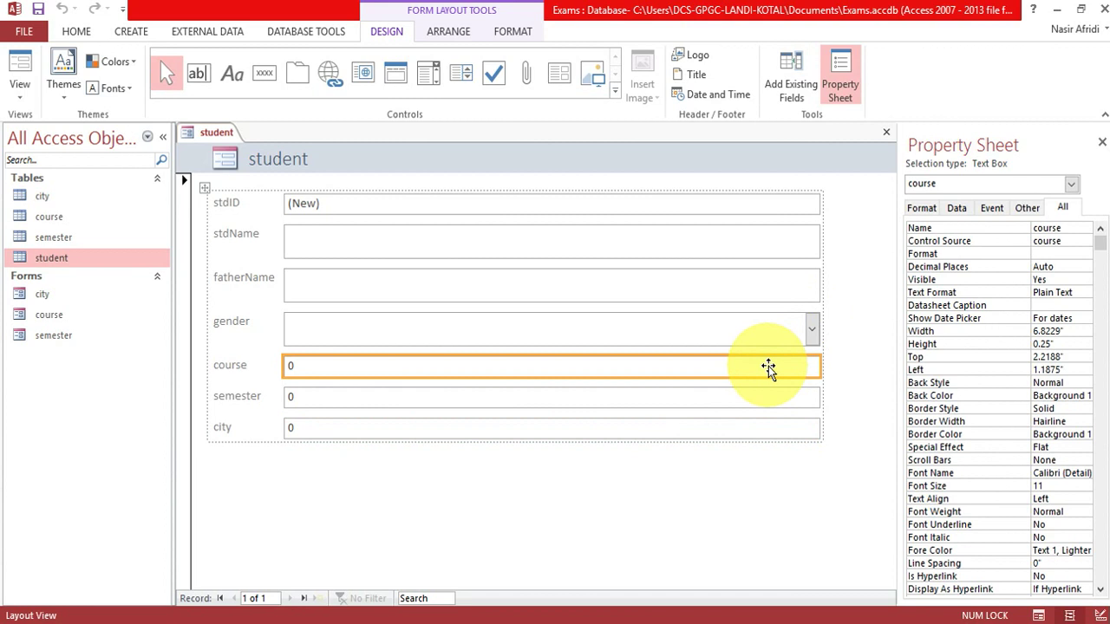
pyautogui.press('Delete')
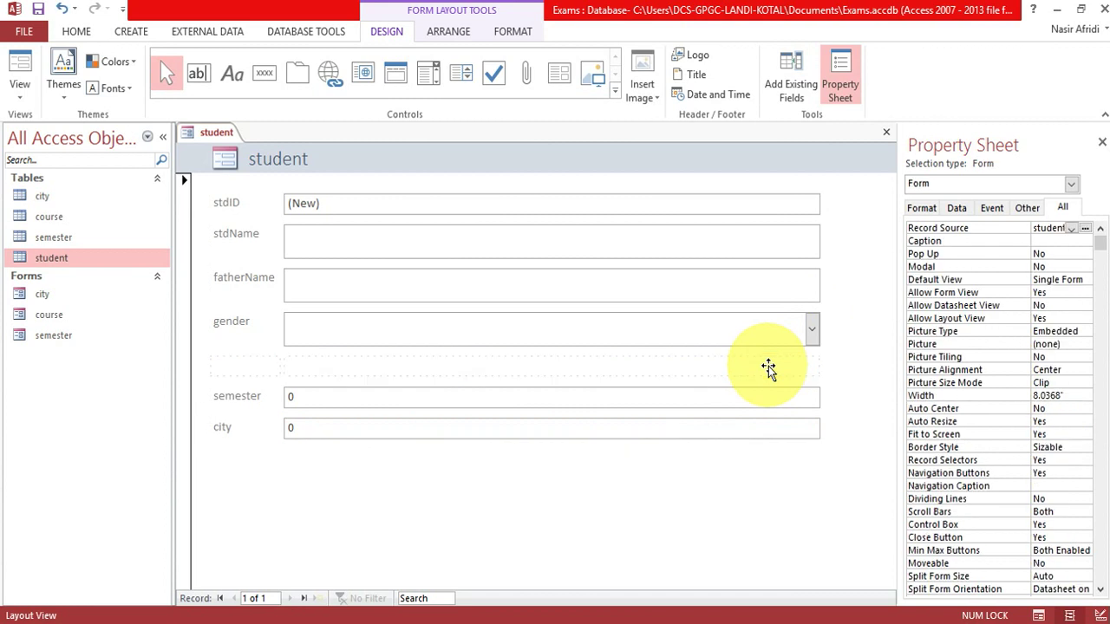
# Insert a combo box in the empty slot listing courseName from the course table, sorted by courseID.
pyautogui.click(427, 86)
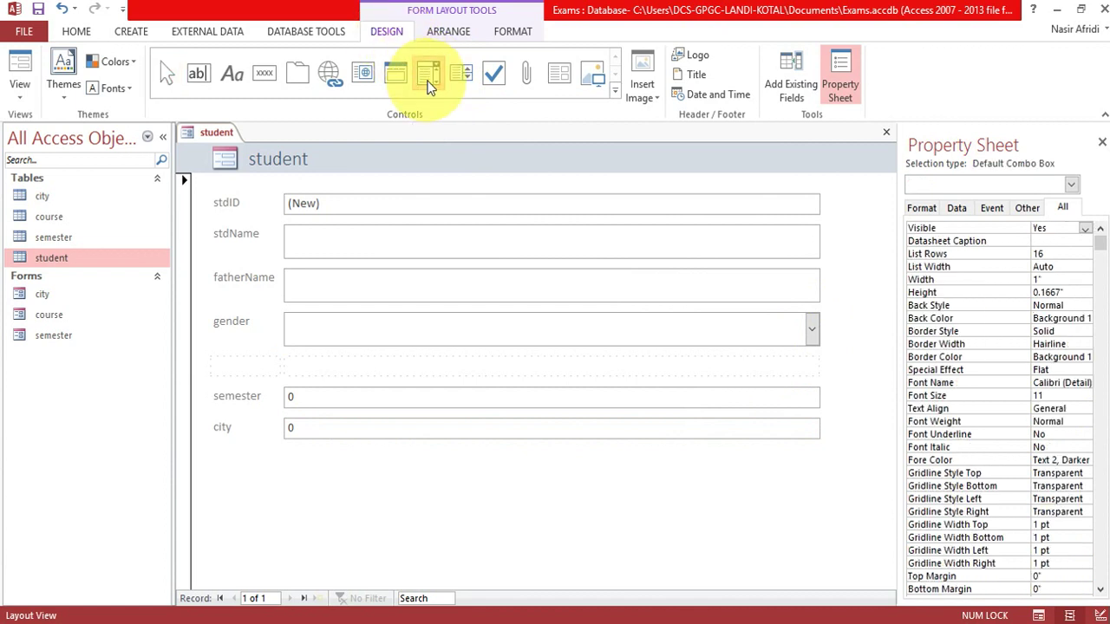
pyautogui.click(527, 357)
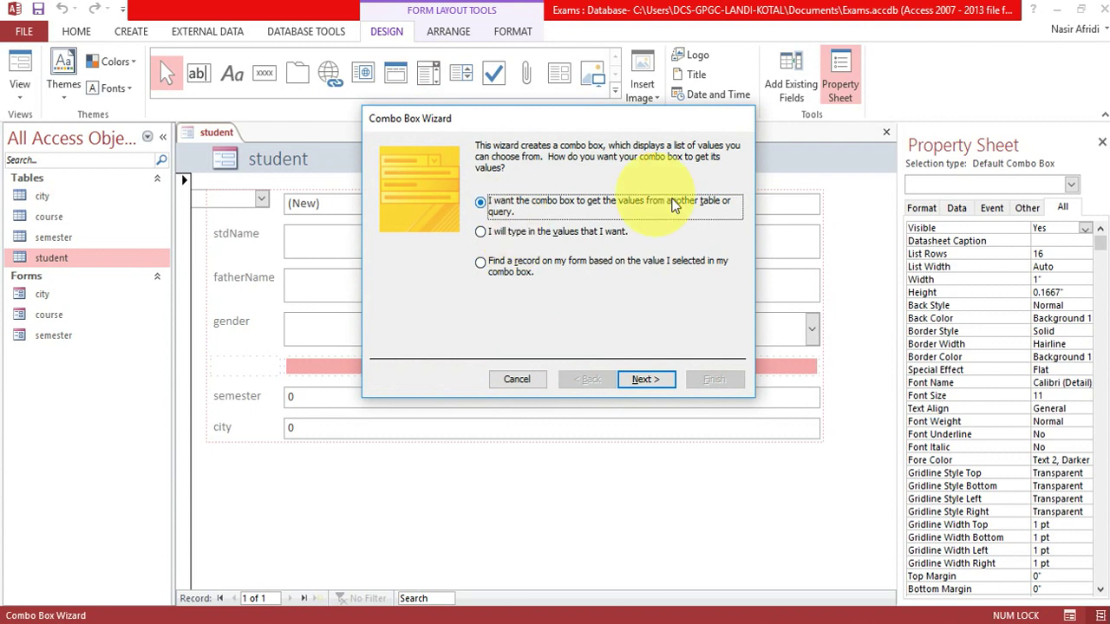
pyautogui.click(657, 381)
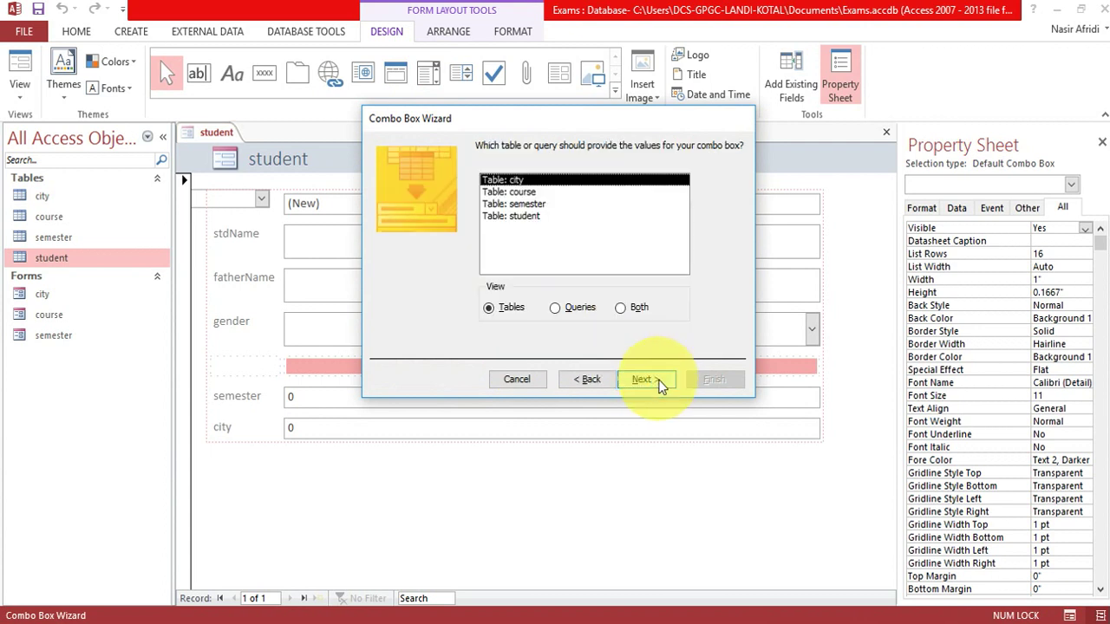
pyautogui.click(522, 191)
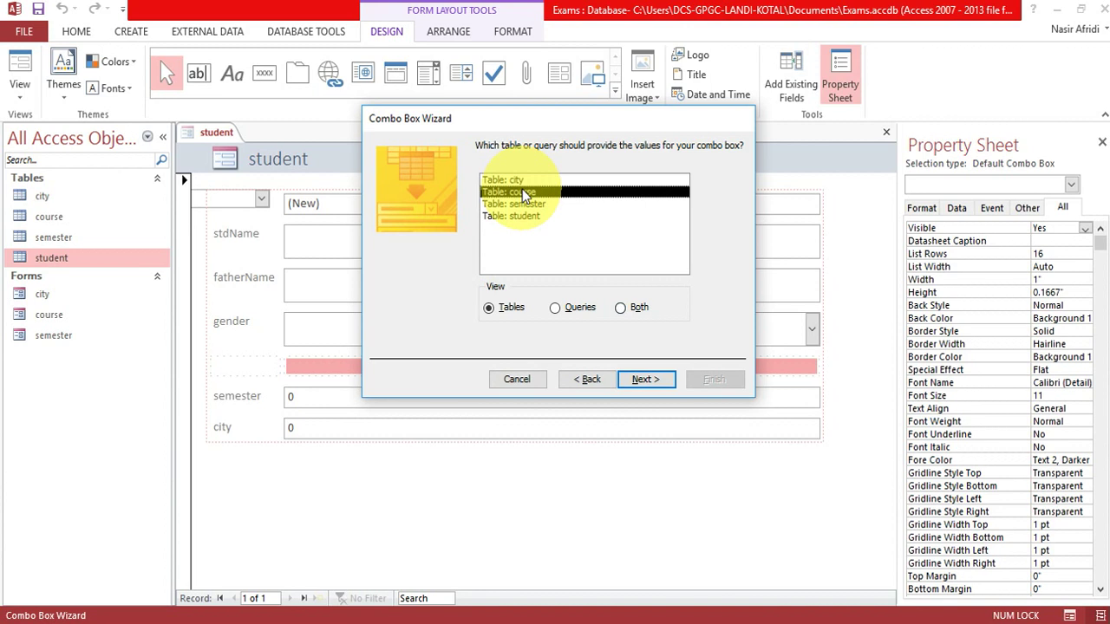
pyautogui.click(646, 383)
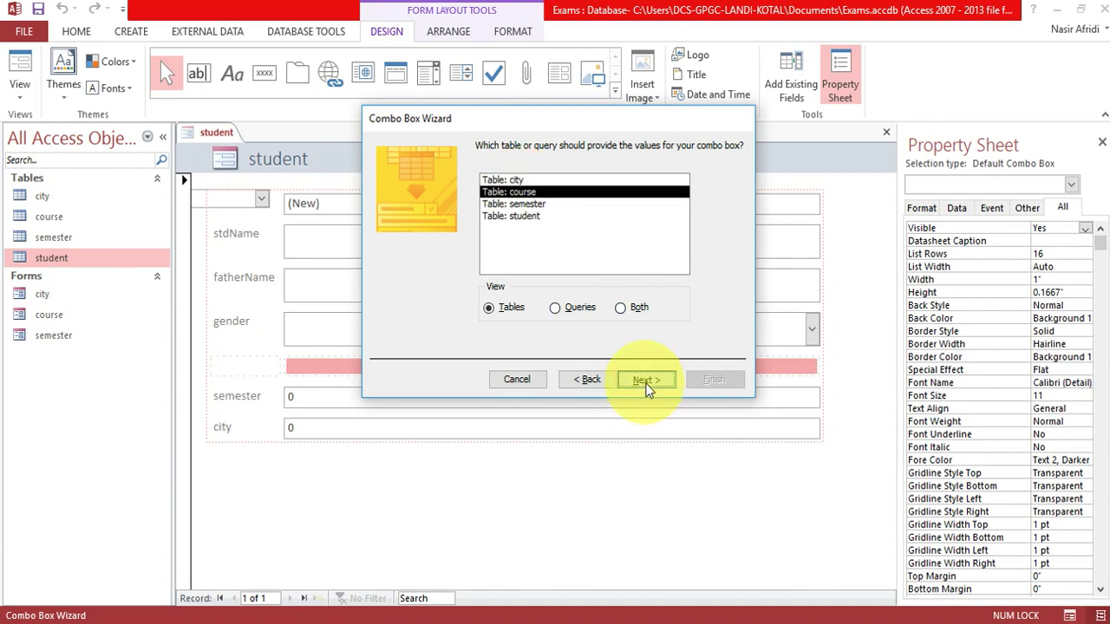
pyautogui.click(402, 273)
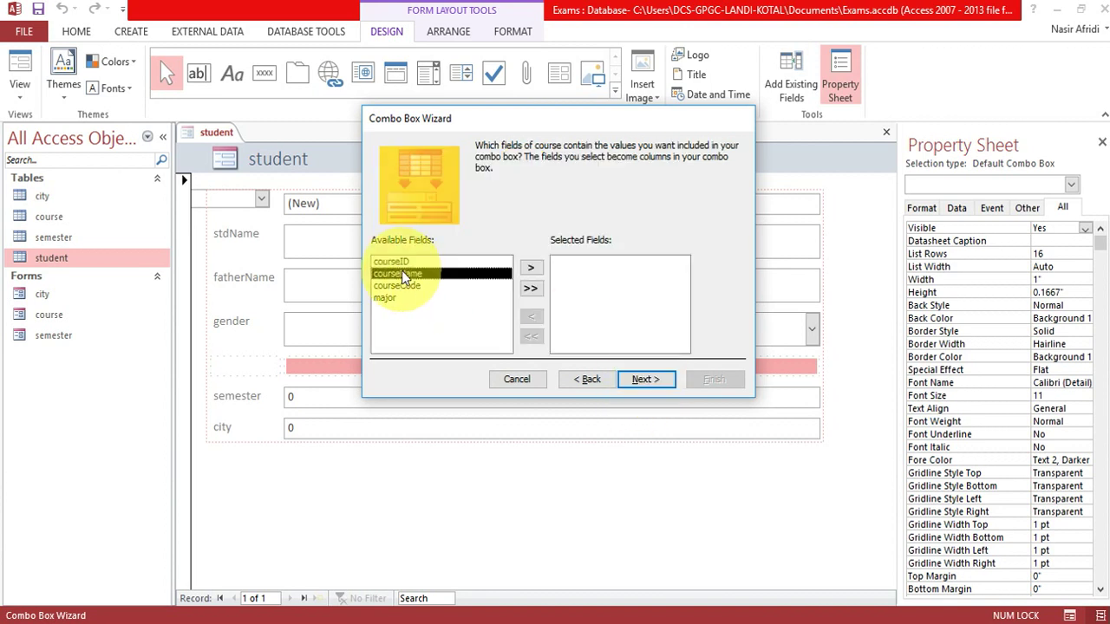
pyautogui.click(531, 268)
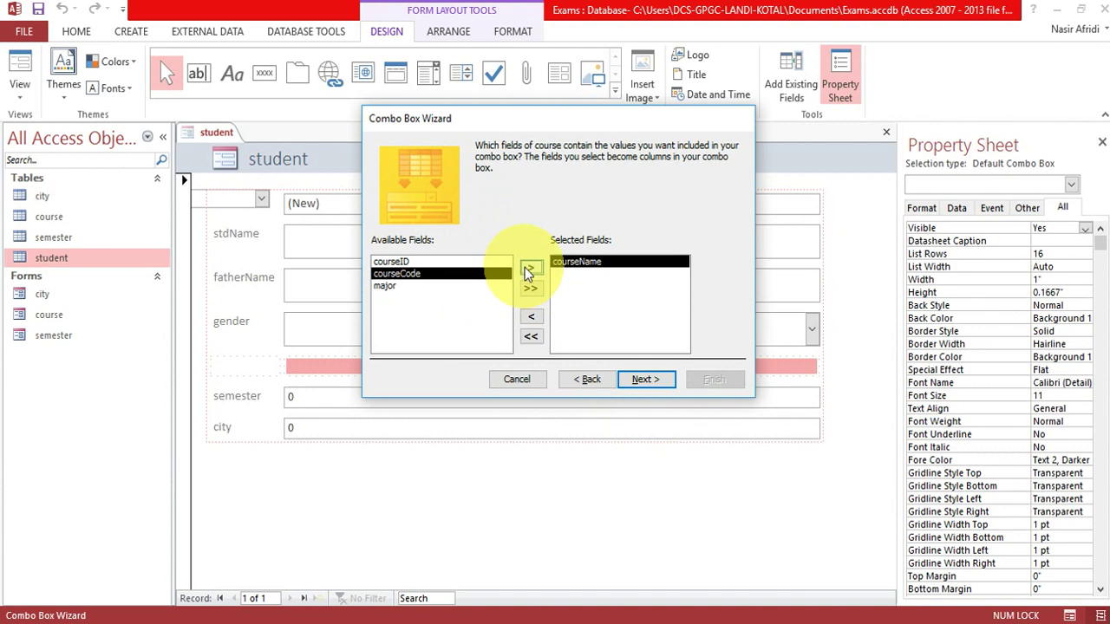
pyautogui.click(649, 379)
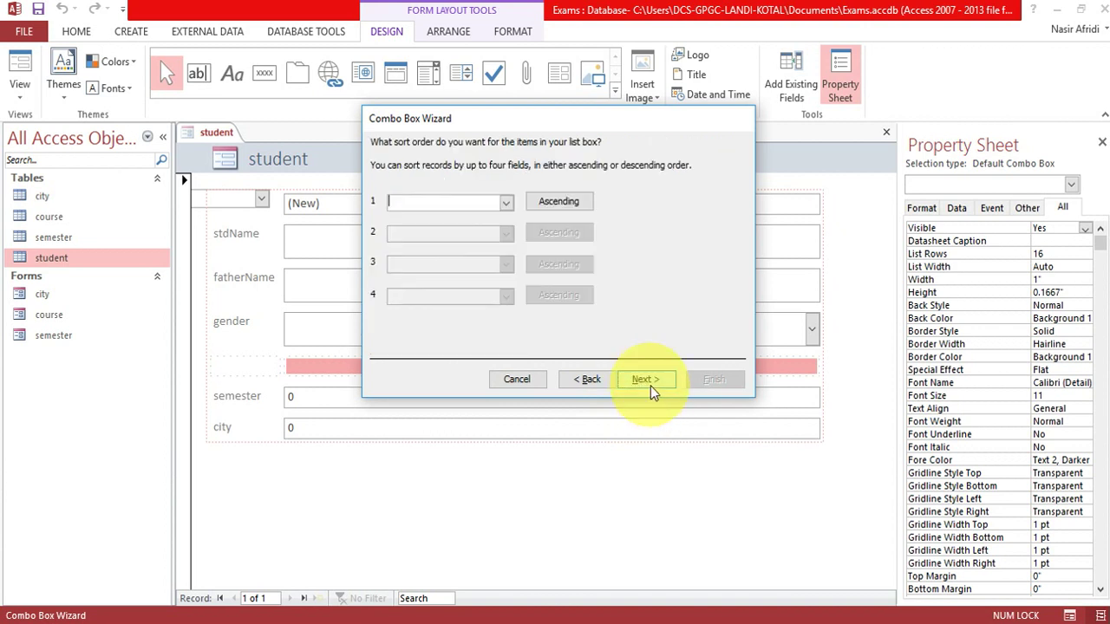
pyautogui.click(507, 202)
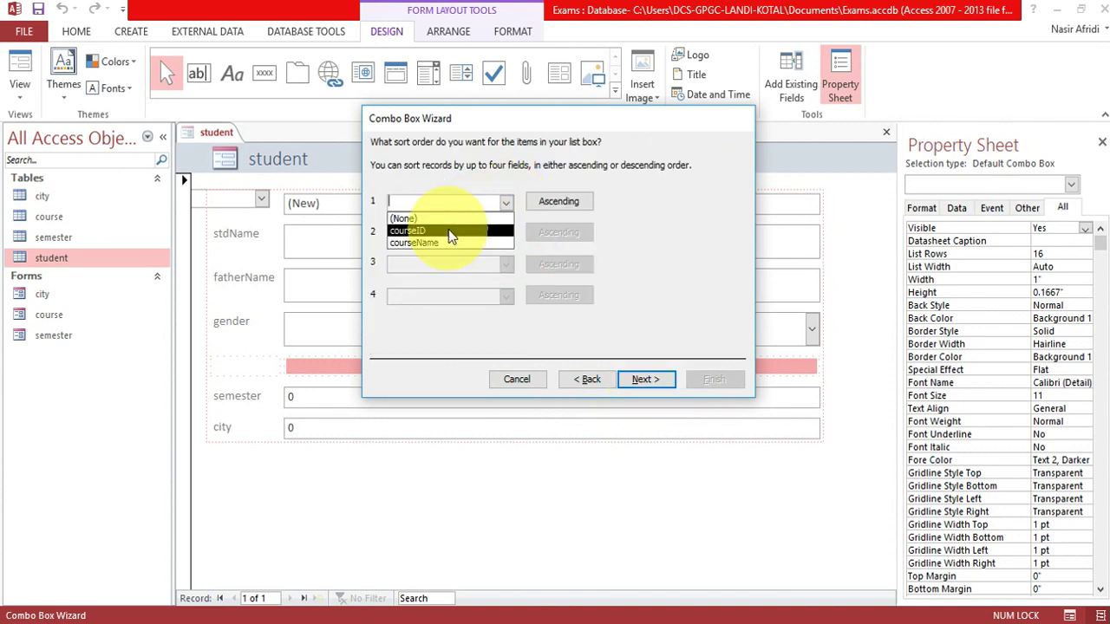
pyautogui.click(449, 231)
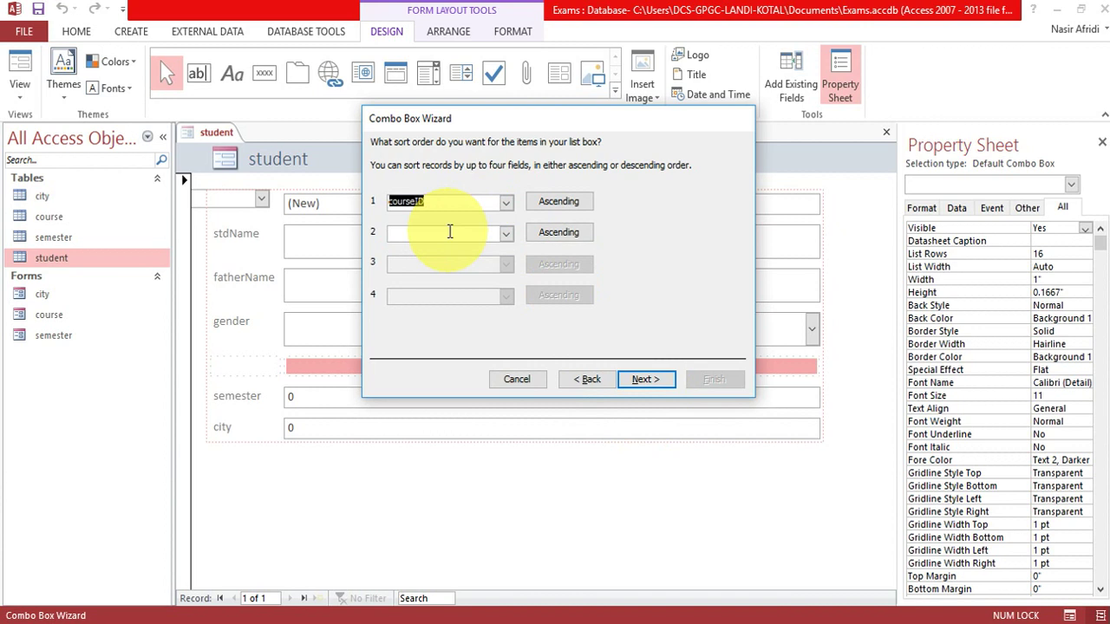
pyautogui.click(650, 381)
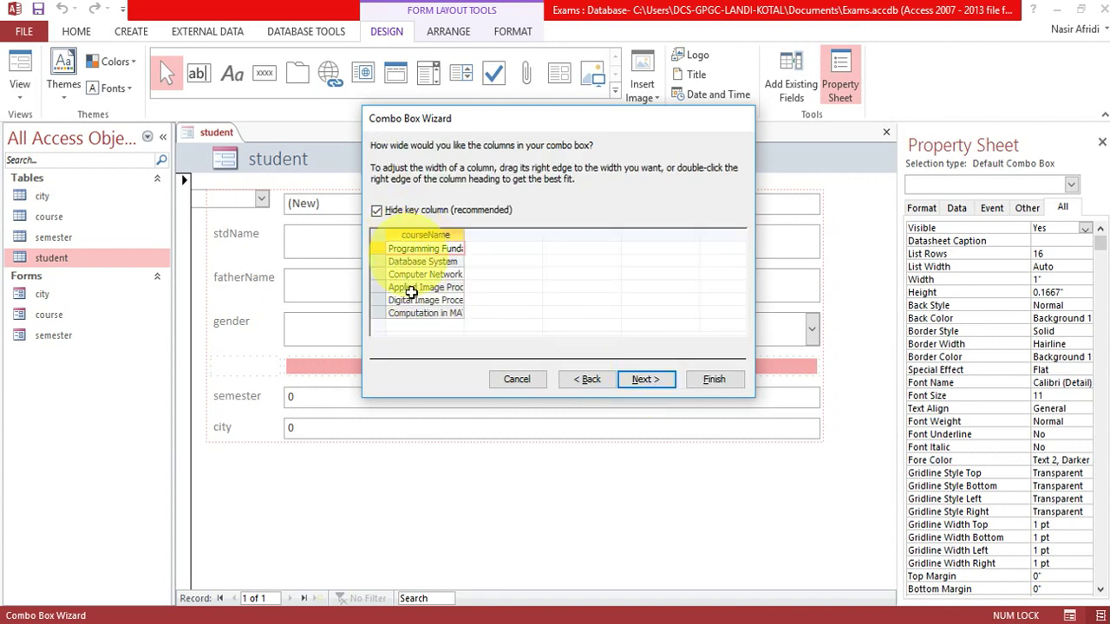
# Store the combo box choice in the course field and label it 'Courses'.
pyautogui.click(641, 381)
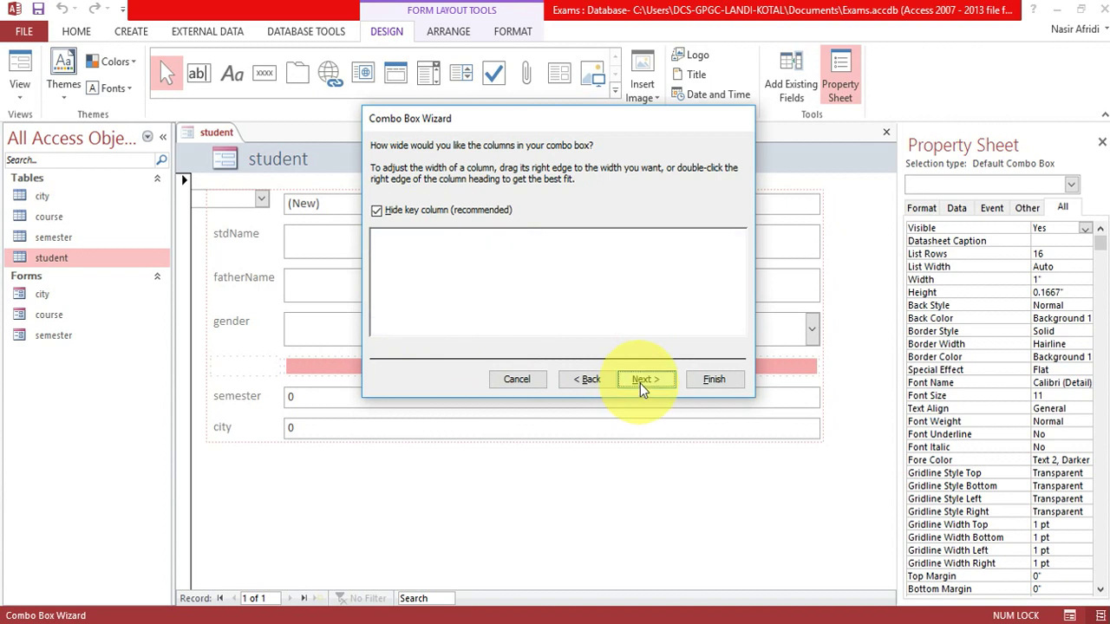
pyautogui.click(533, 223)
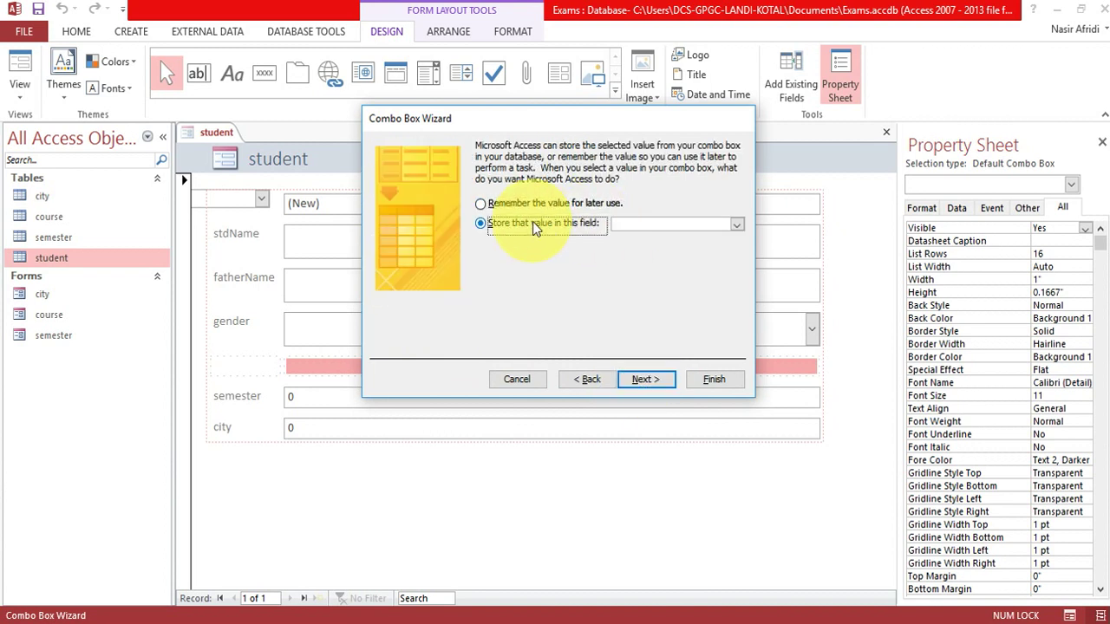
pyautogui.click(737, 224)
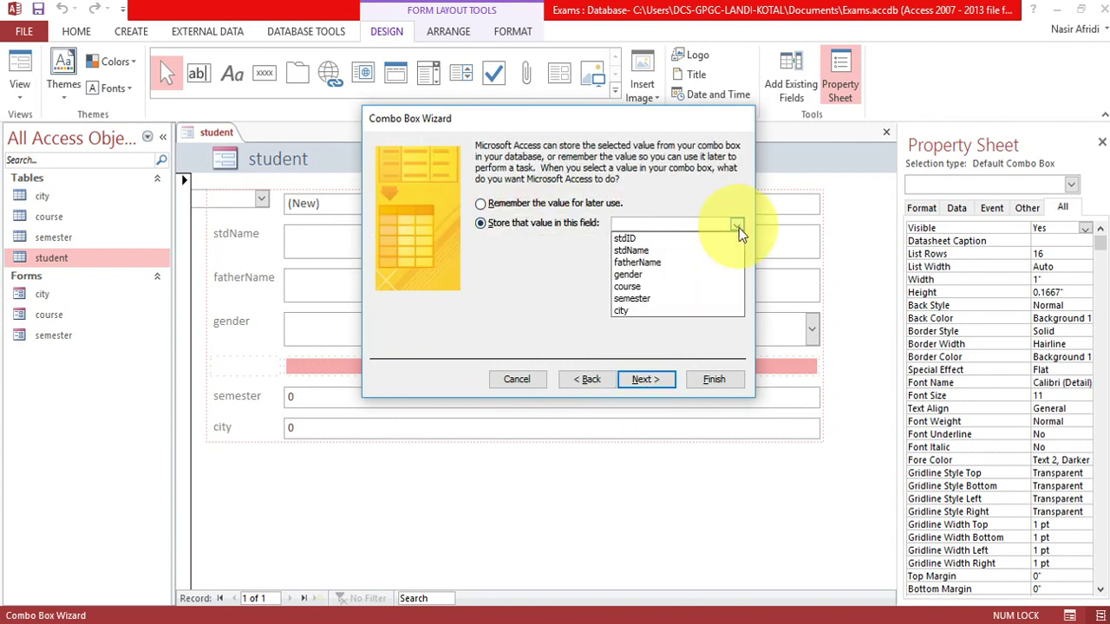
pyautogui.click(649, 287)
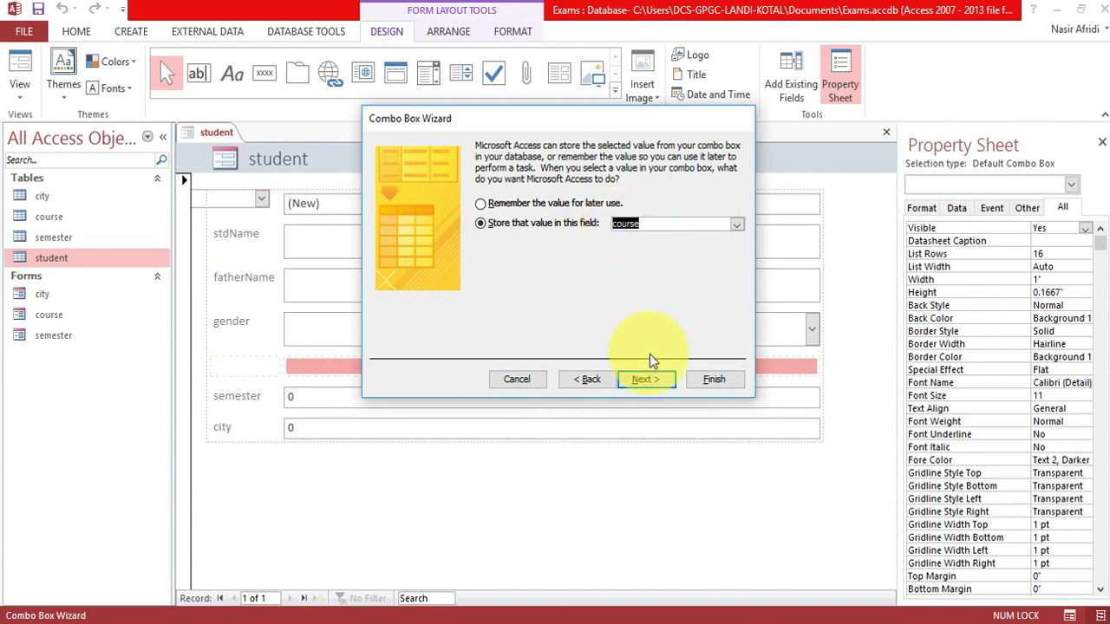
pyautogui.click(642, 379)
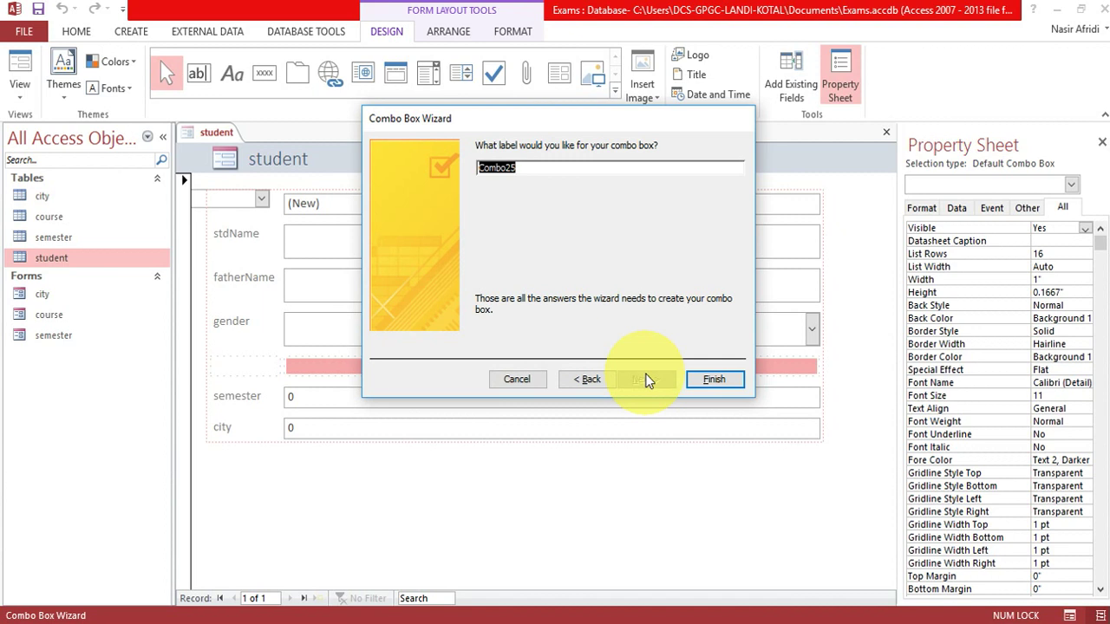
pyautogui.write('Courses')
pyautogui.click(732, 381)
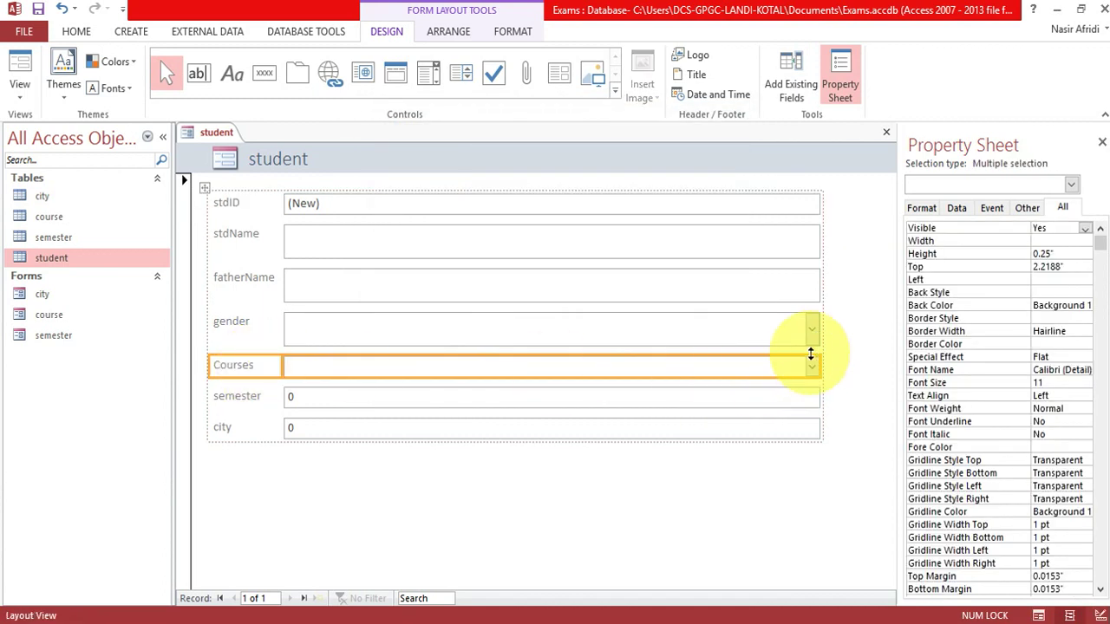
# Switch the student form to Form View and test the gender and Courses drop-downs.
pyautogui.moveTo(802, 378); pyautogui.dragTo(802, 383)
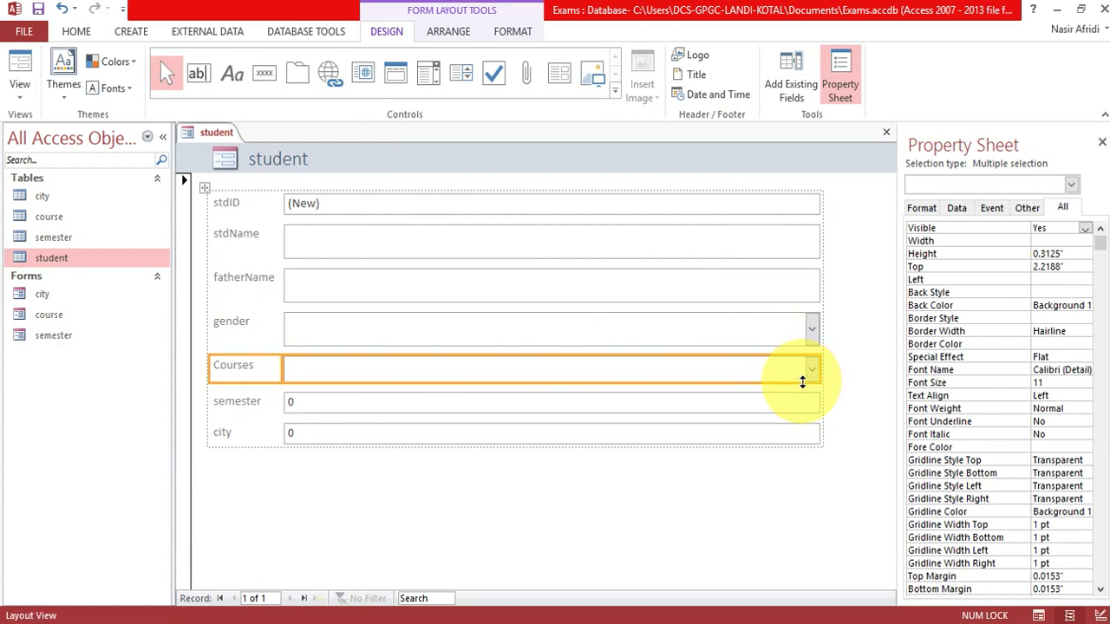
pyautogui.rightClick(212, 144)
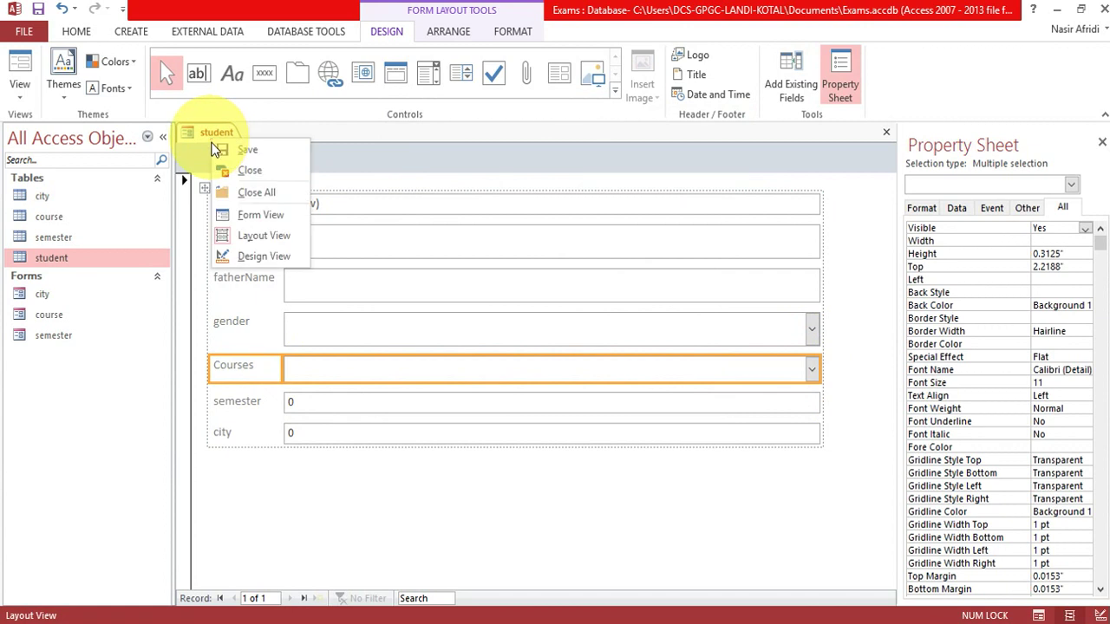
pyautogui.click(247, 214)
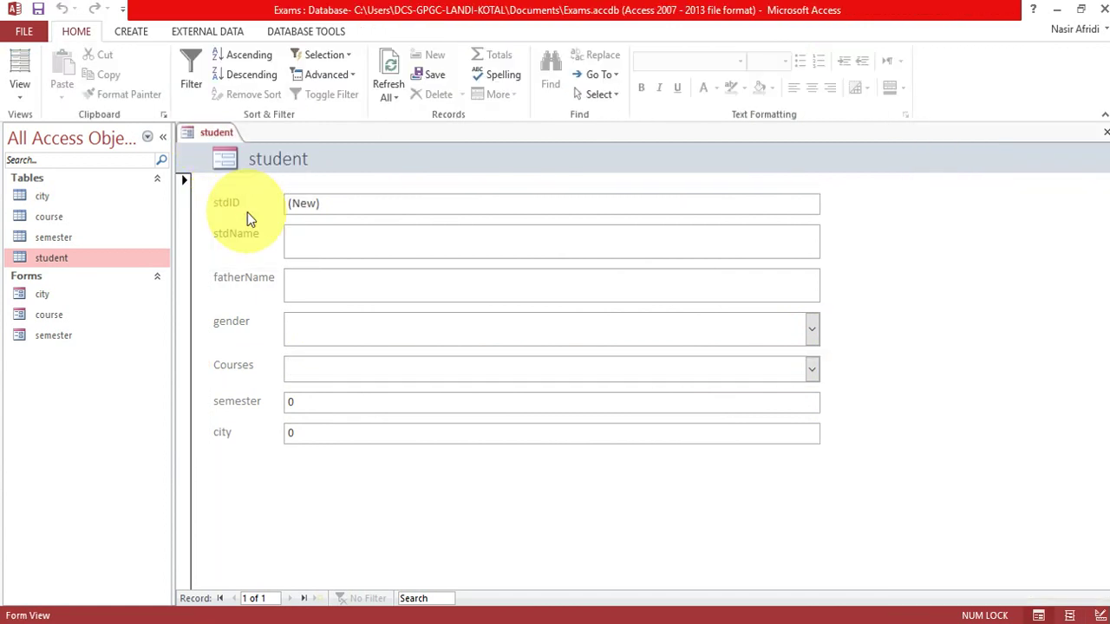
pyautogui.click(814, 330)
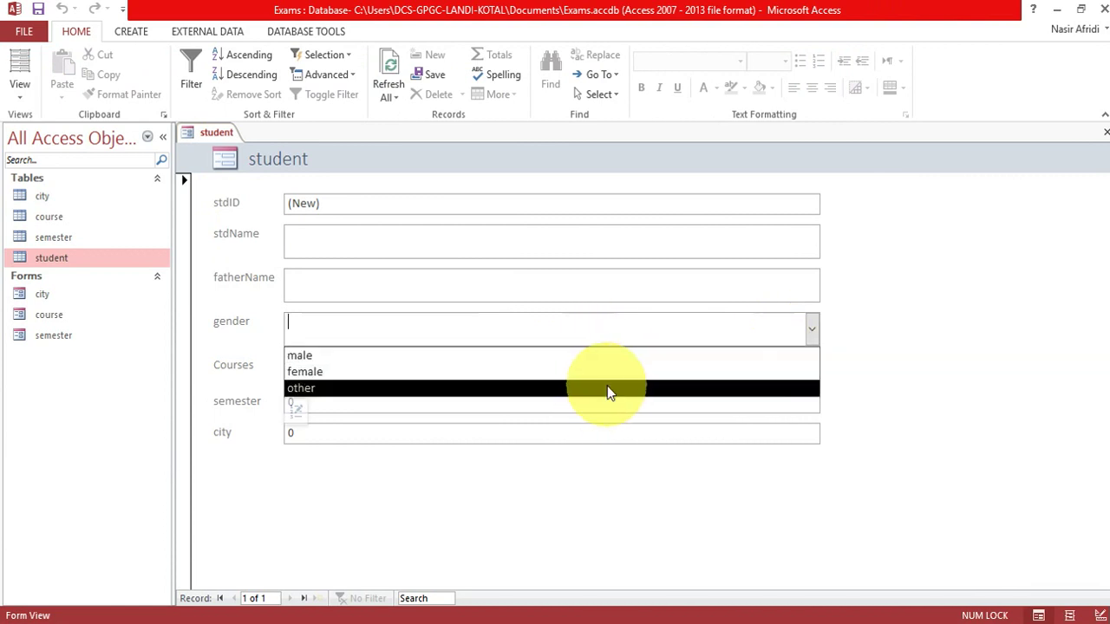
pyautogui.click(895, 307)
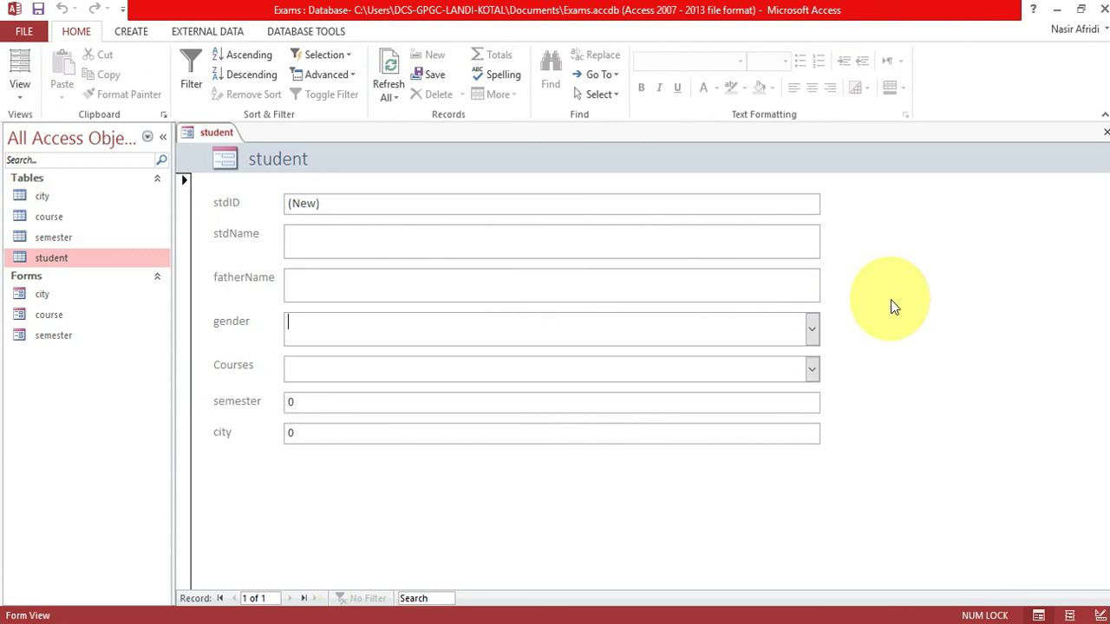
pyautogui.click(815, 371)
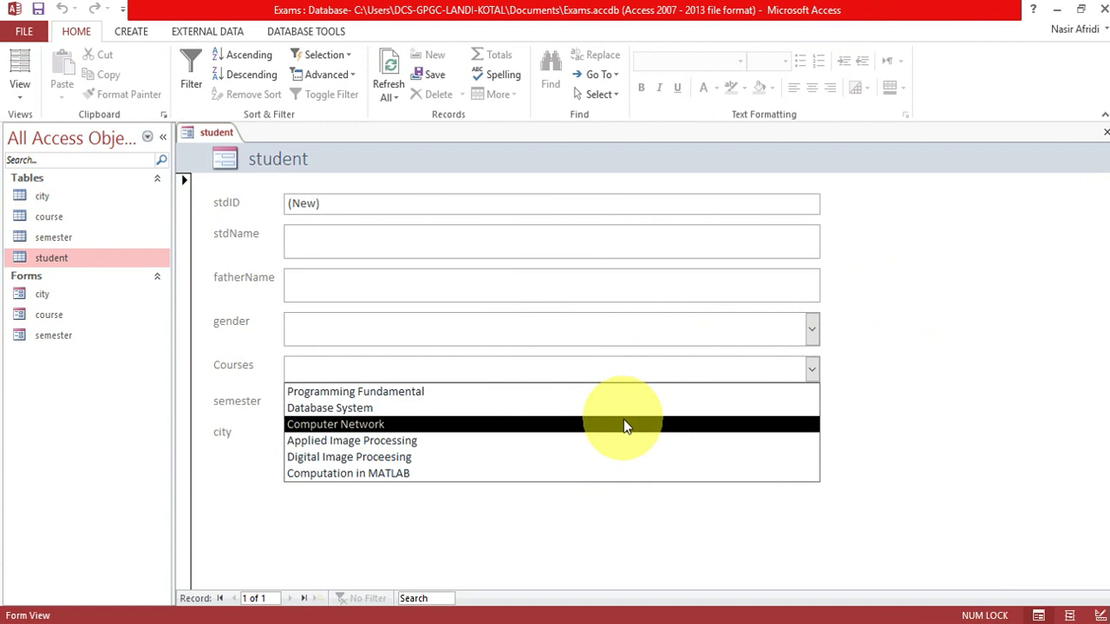
pyautogui.click(620, 408)
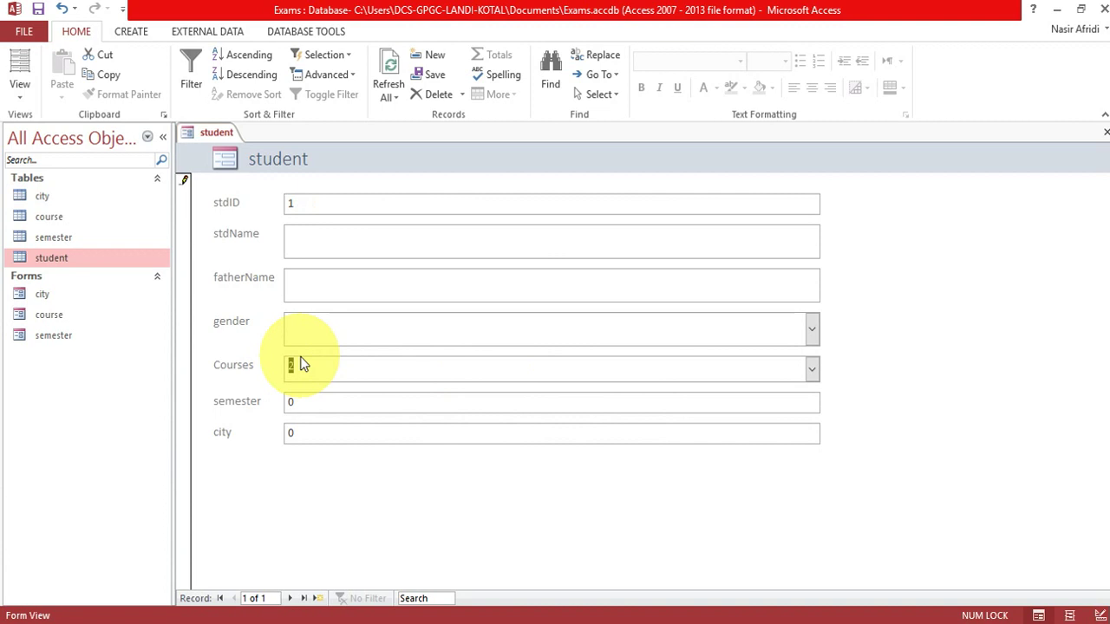
pyautogui.press('BackSpace')
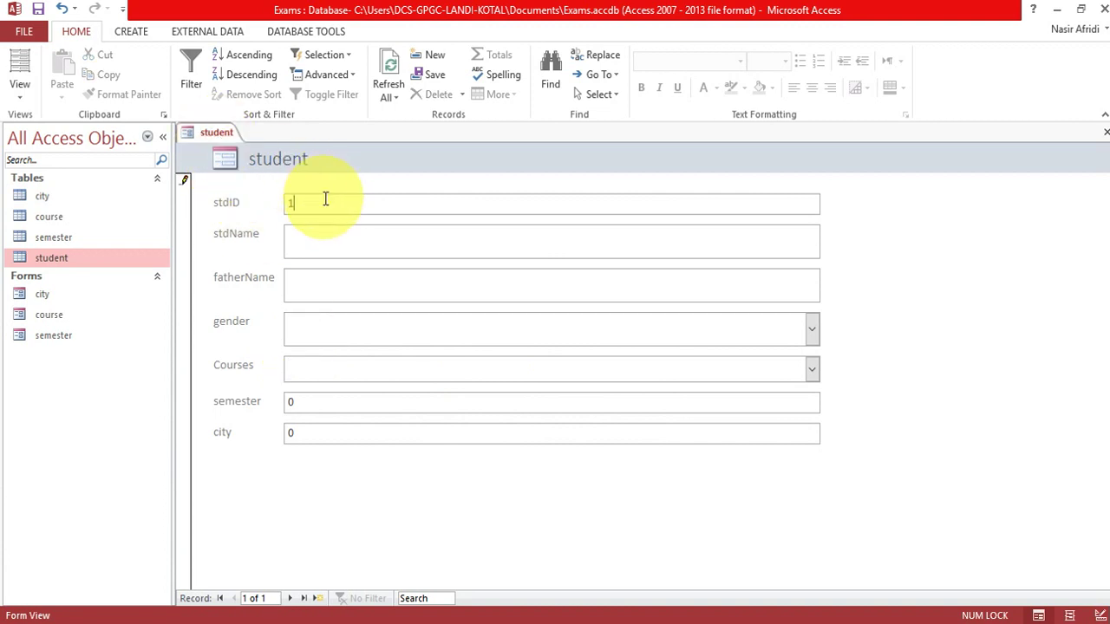
pyautogui.press('BackSpace')
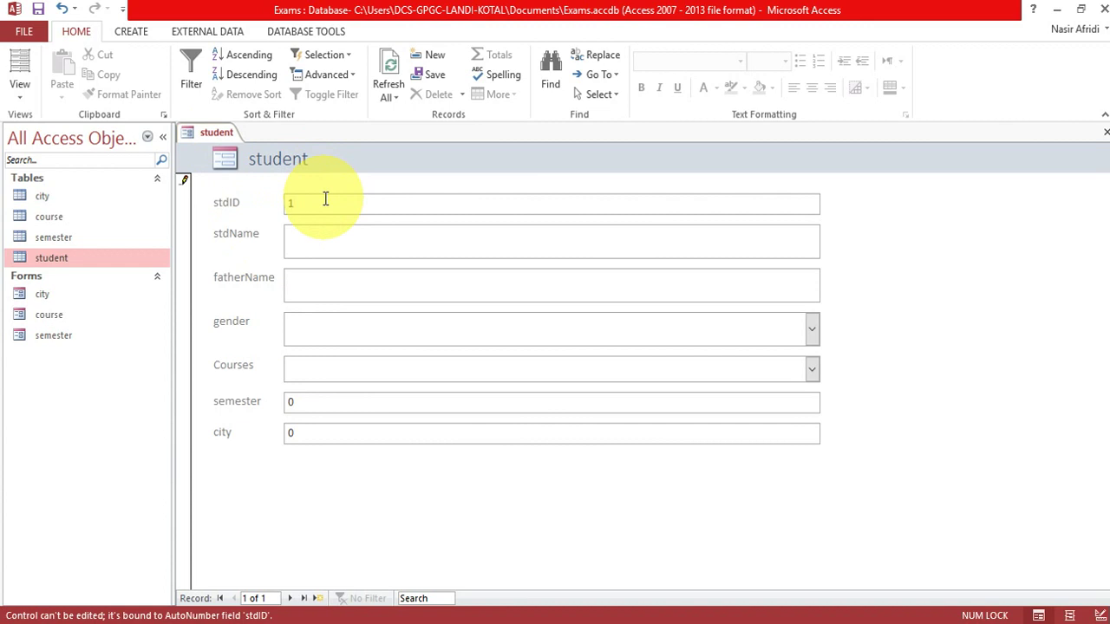
# Close the student form, discarding its design changes and the incomplete record.
pyautogui.rightClick(205, 136)
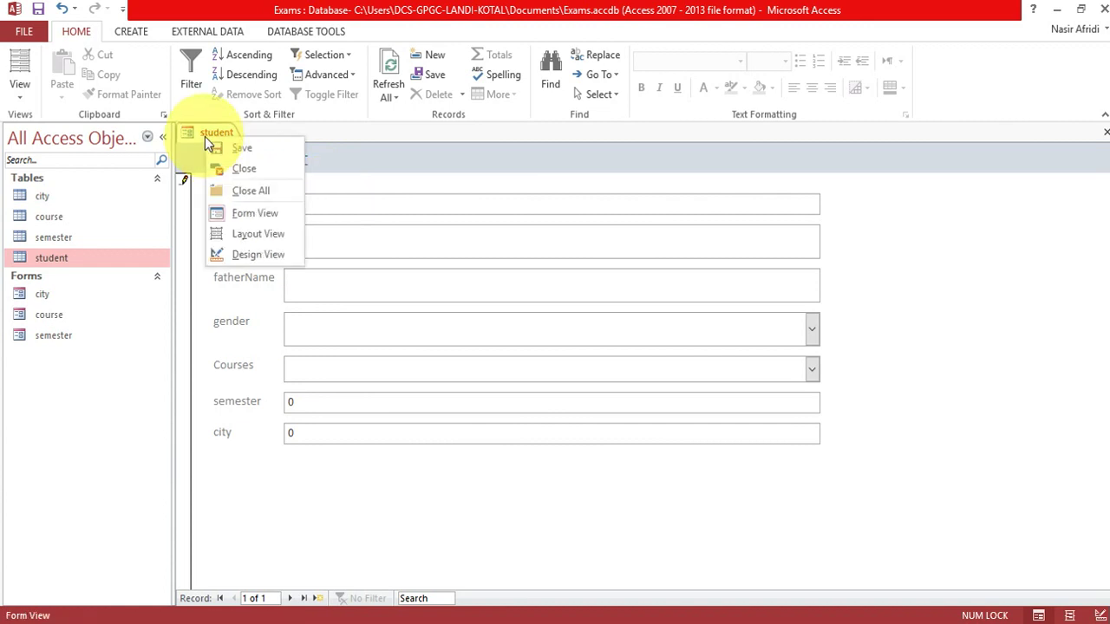
pyautogui.click(260, 233)
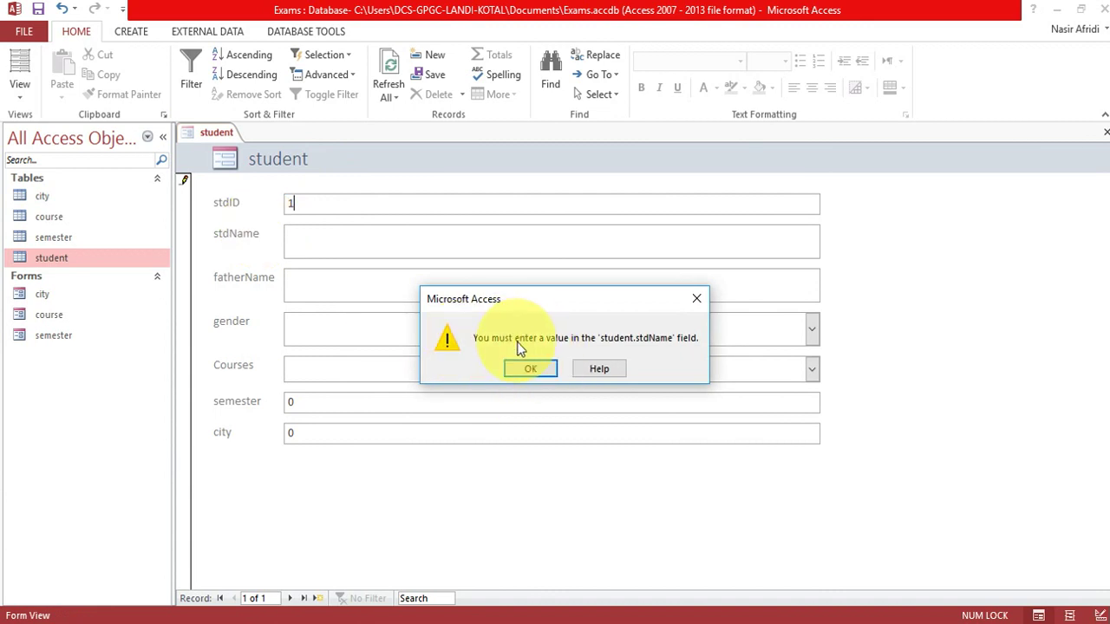
pyautogui.click(699, 297)
pyautogui.press('a')
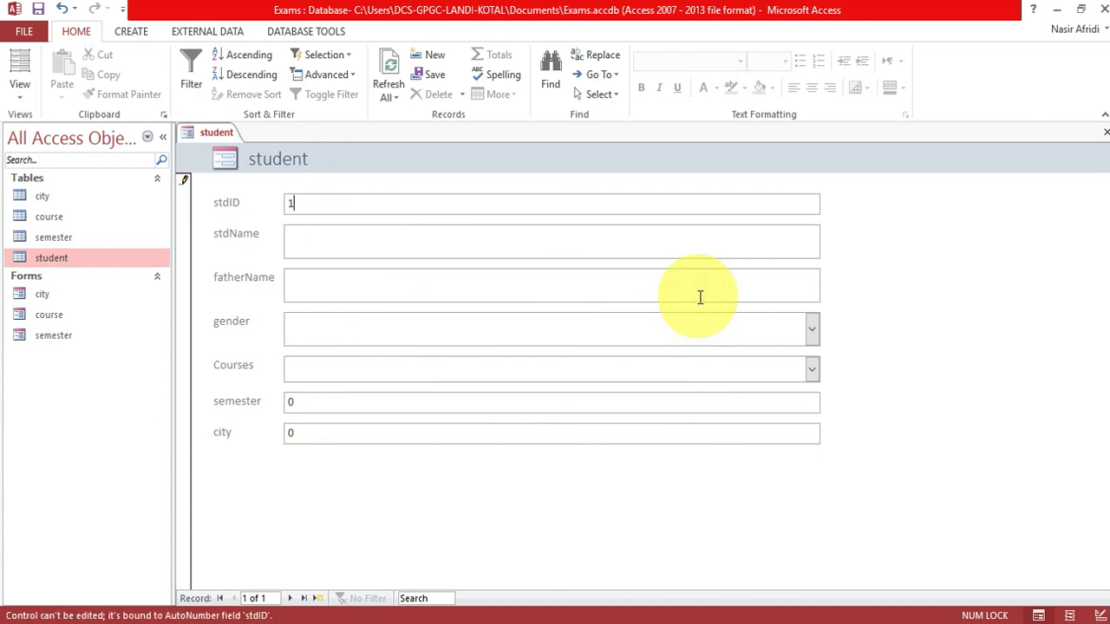
pyautogui.click(595, 377)
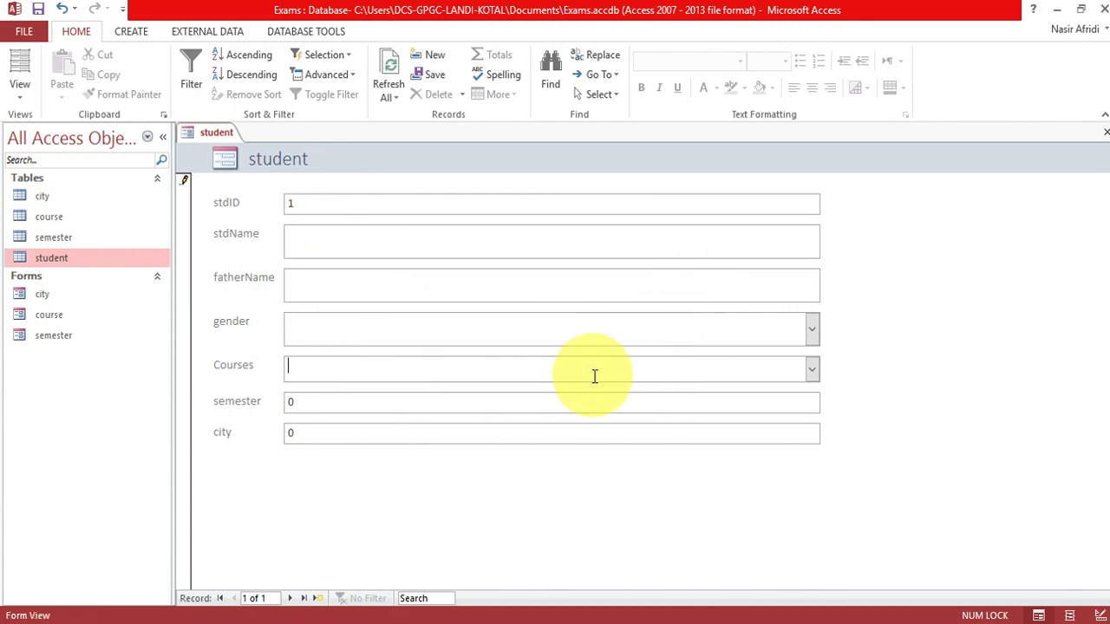
pyautogui.rightClick(218, 131)
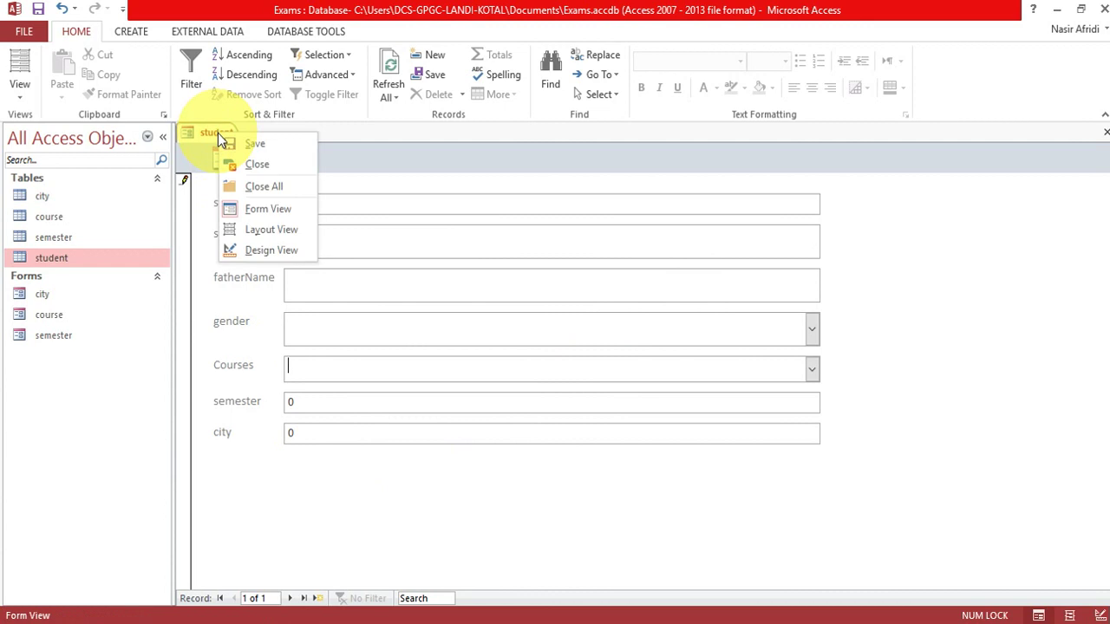
pyautogui.click(260, 171)
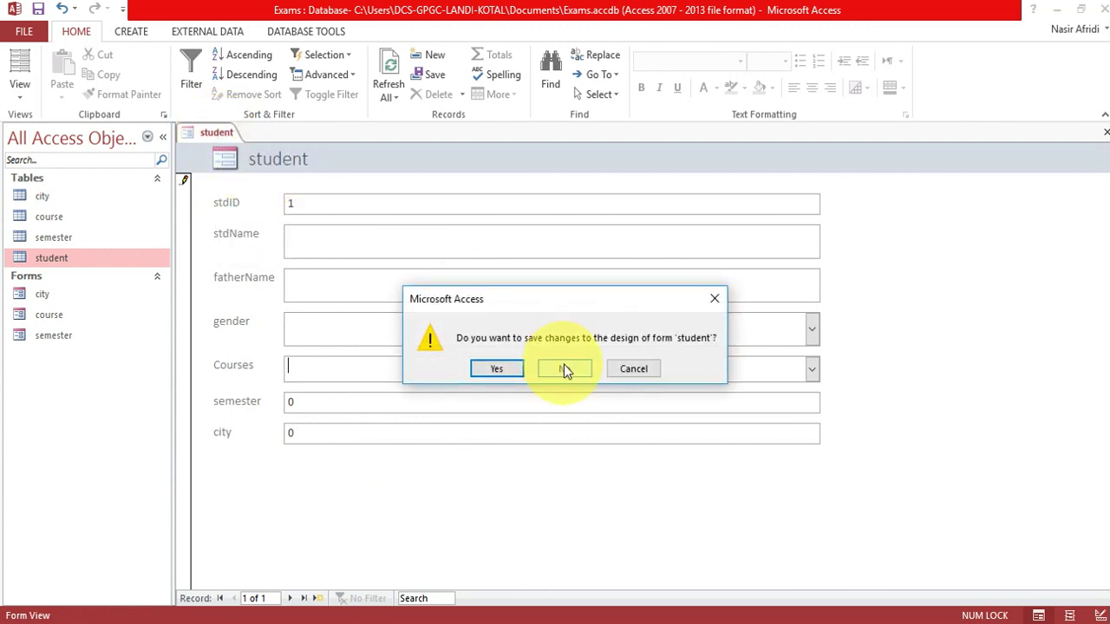
pyautogui.click(563, 368)
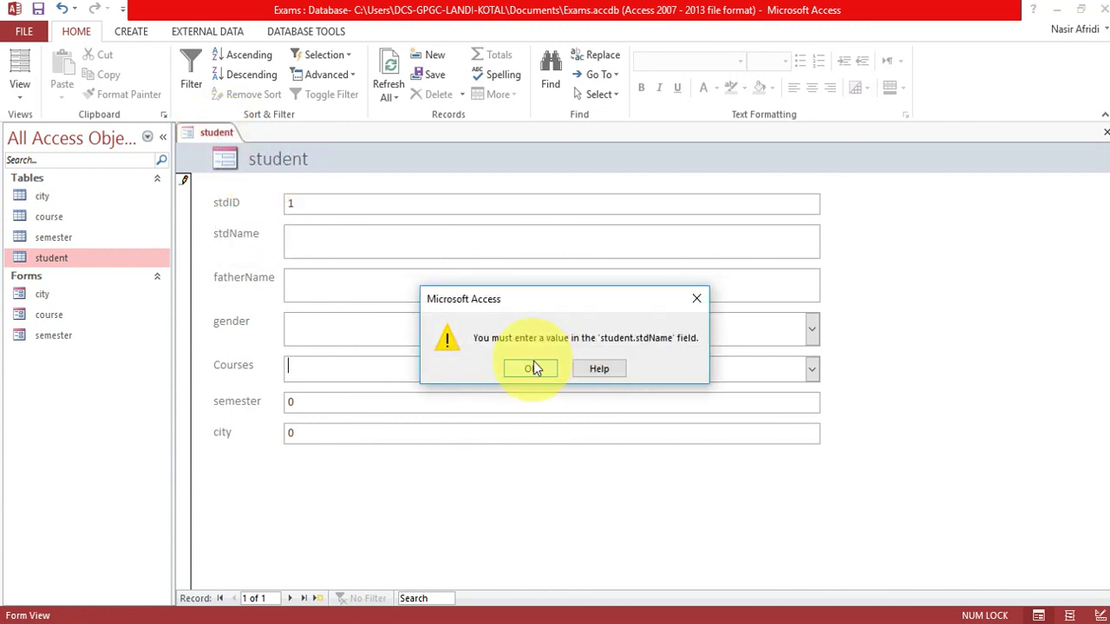
pyautogui.click(533, 366)
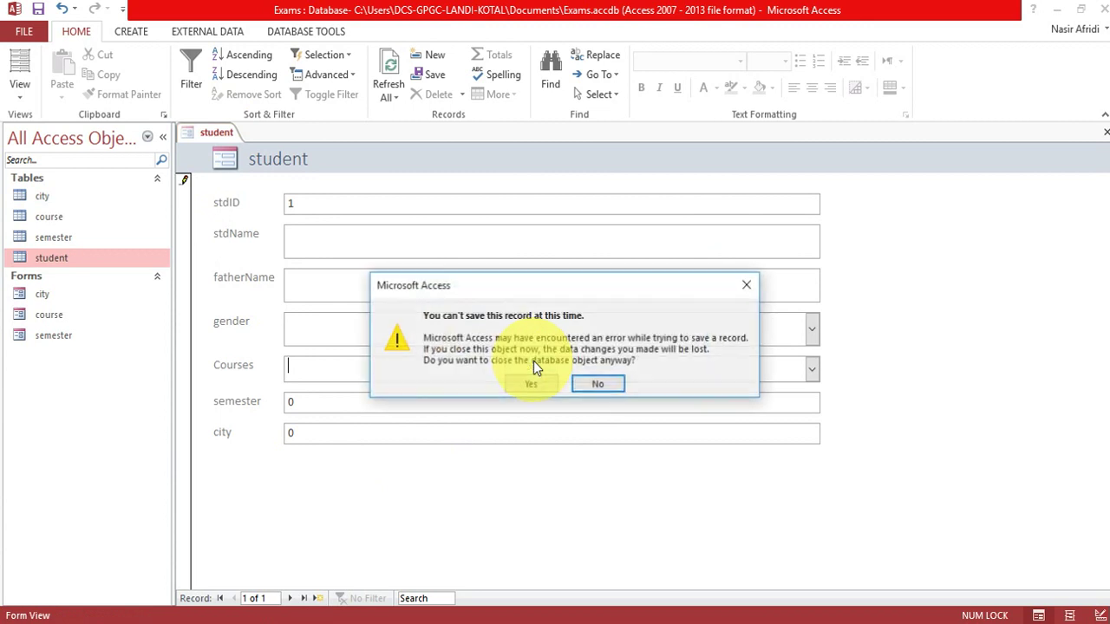
pyautogui.click(527, 385)
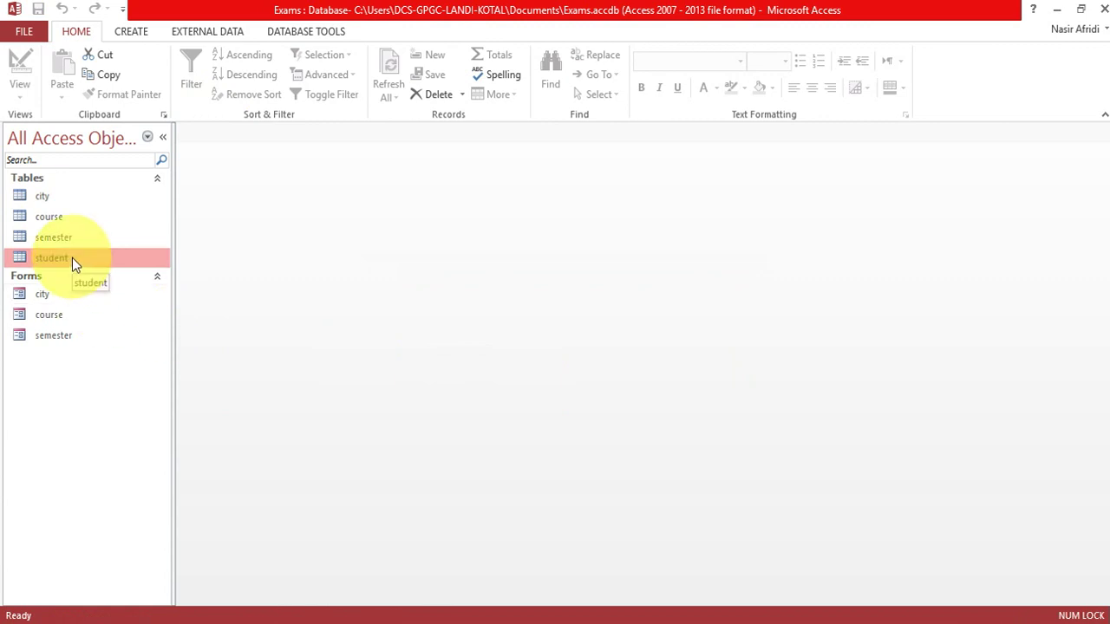
# Generate a new form from the student table and delete its course field.
pyautogui.click(134, 32)
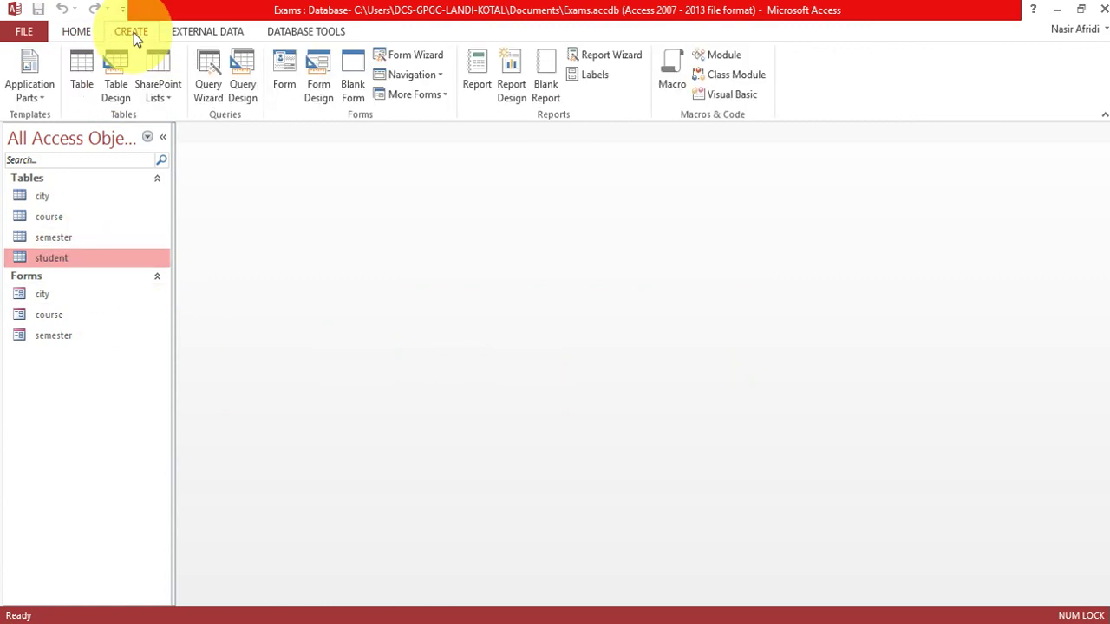
pyautogui.click(281, 59)
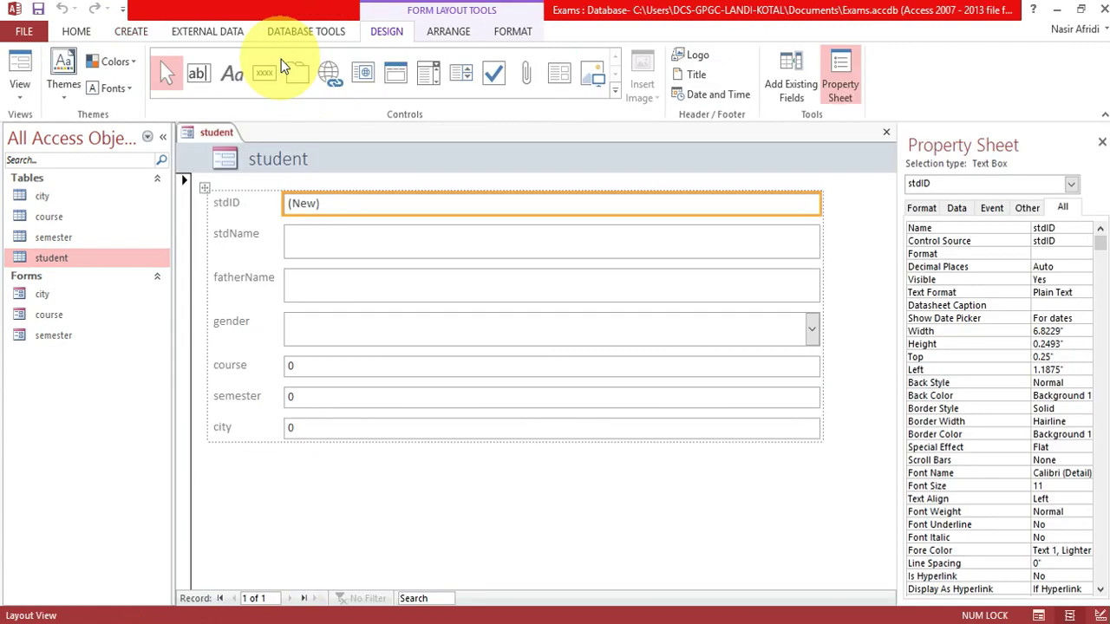
pyautogui.click(666, 374)
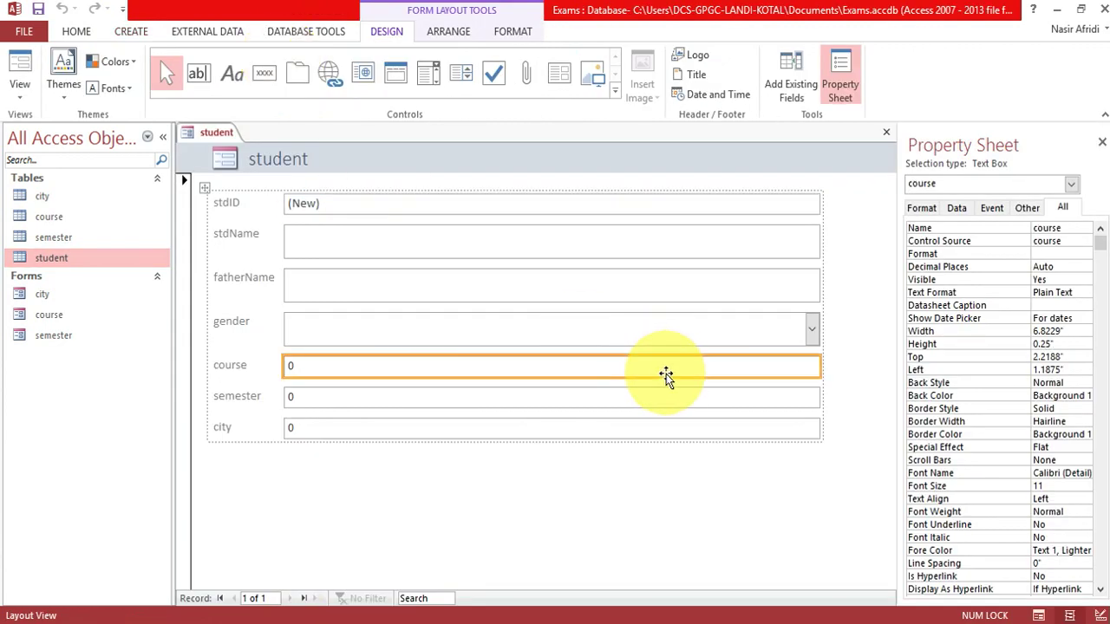
pyautogui.press('Delete')
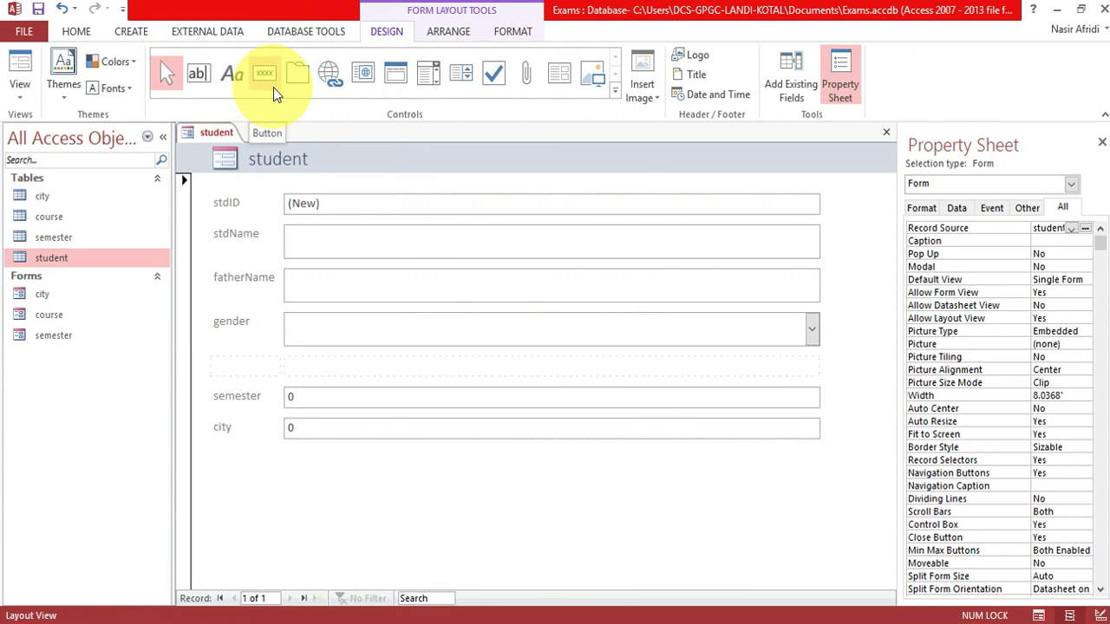
# Place a combo box in the course row listing courseName from the course table, sorted by courseID.
pyautogui.click(427, 75)
pyautogui.click(543, 366)
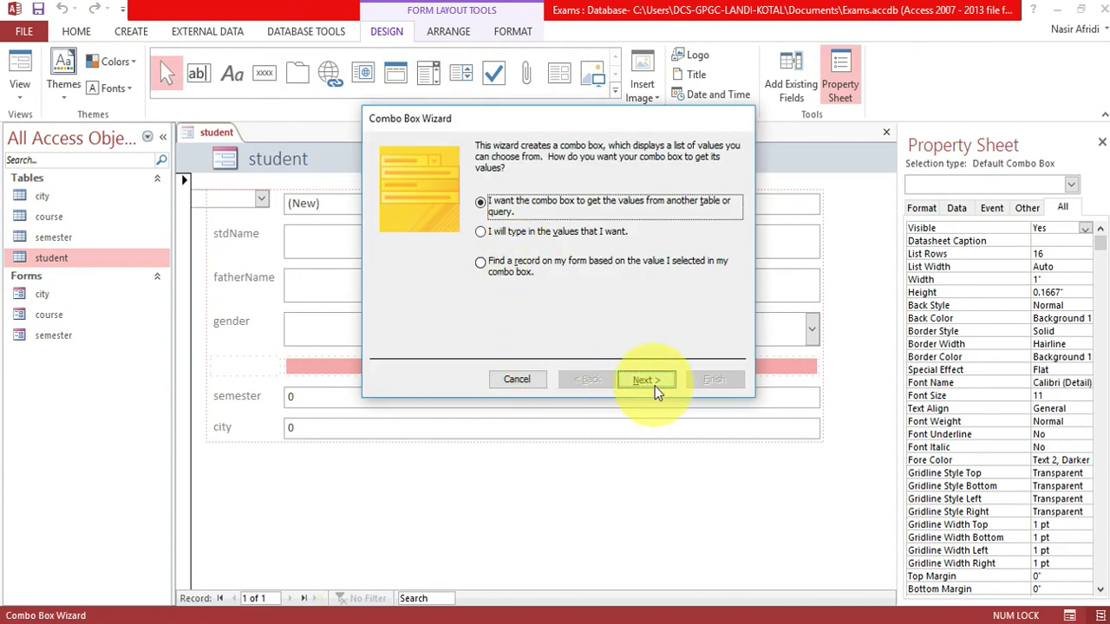
pyautogui.click(655, 385)
pyautogui.click(513, 192)
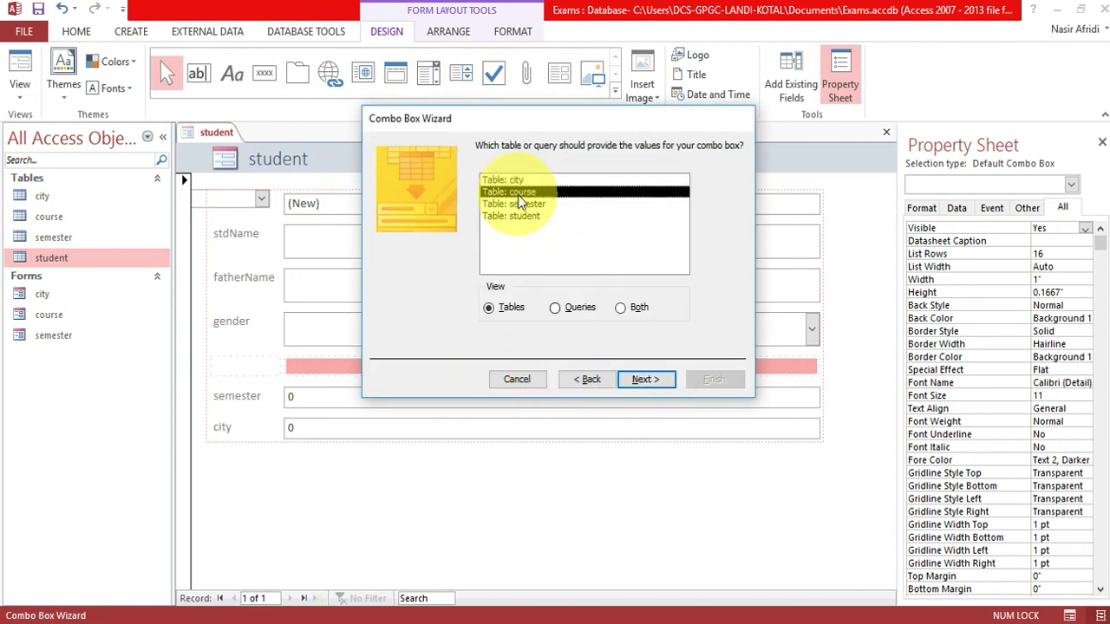
pyautogui.click(646, 381)
pyautogui.click(408, 274)
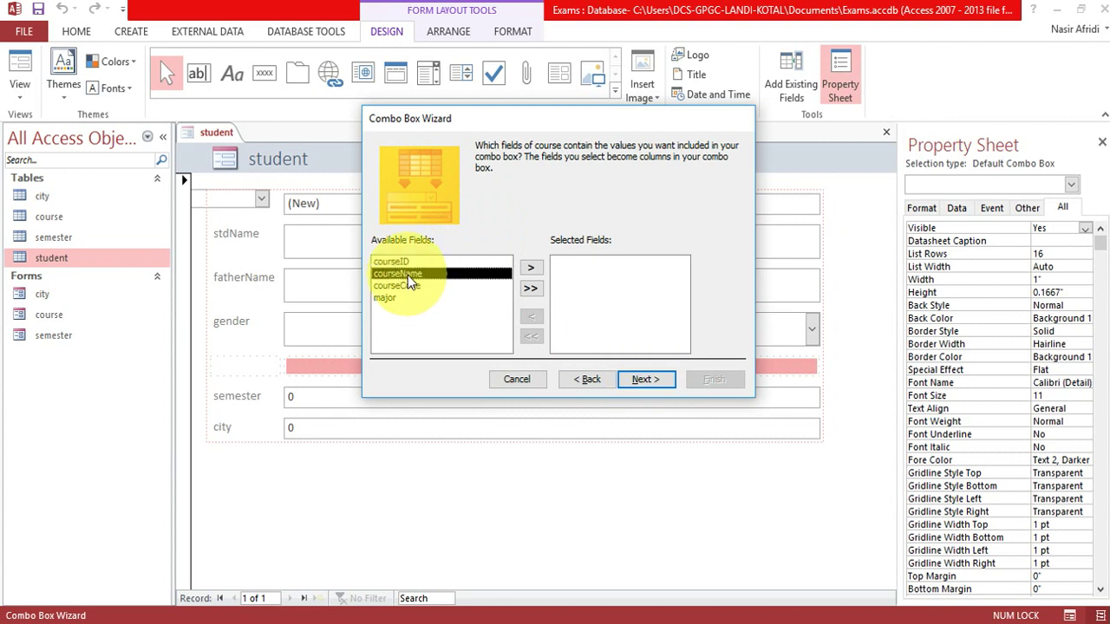
pyautogui.click(531, 268)
pyautogui.click(648, 381)
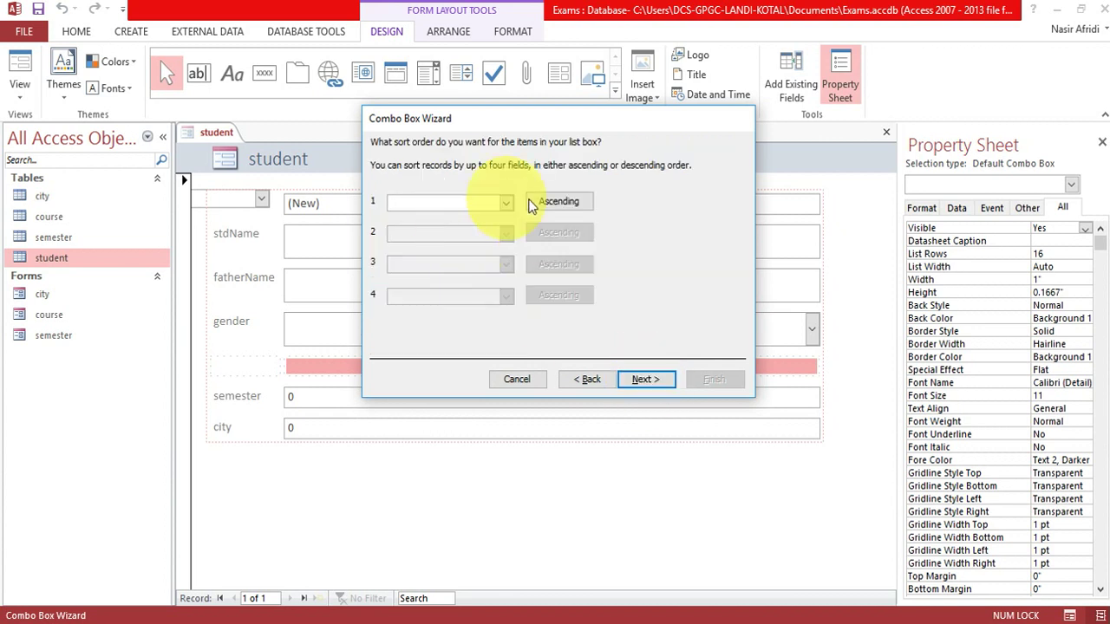
pyautogui.click(507, 202)
pyautogui.click(431, 232)
pyautogui.click(646, 383)
# Store the chosen course in the course field, label the combo box Courses, and select the semester box.
pyautogui.click(646, 384)
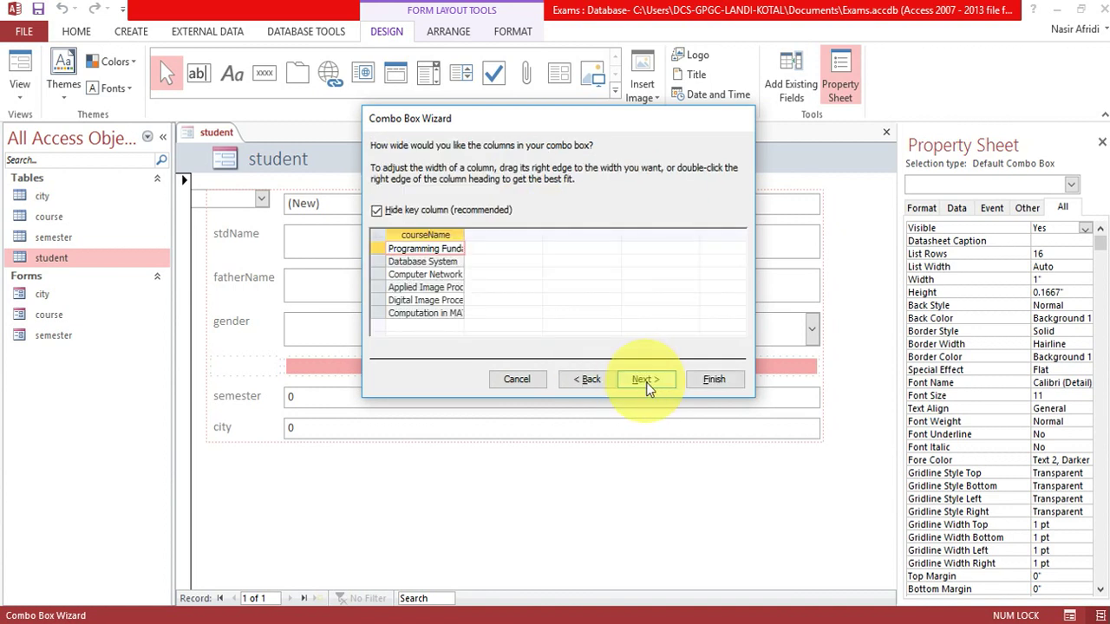
pyautogui.click(646, 383)
pyautogui.click(517, 225)
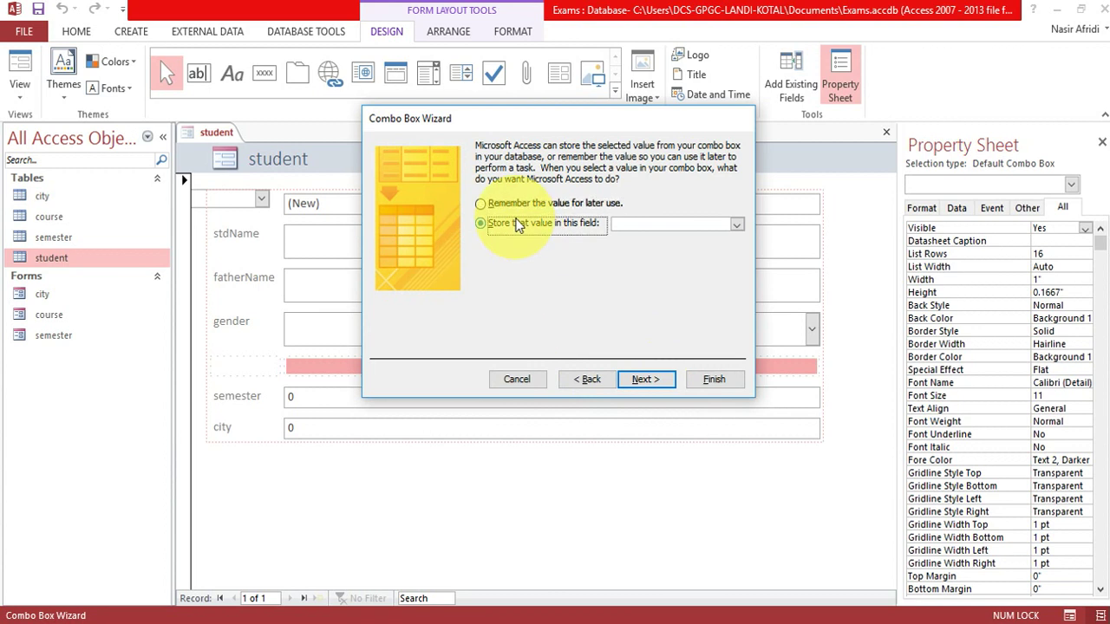
pyautogui.click(736, 225)
pyautogui.click(691, 289)
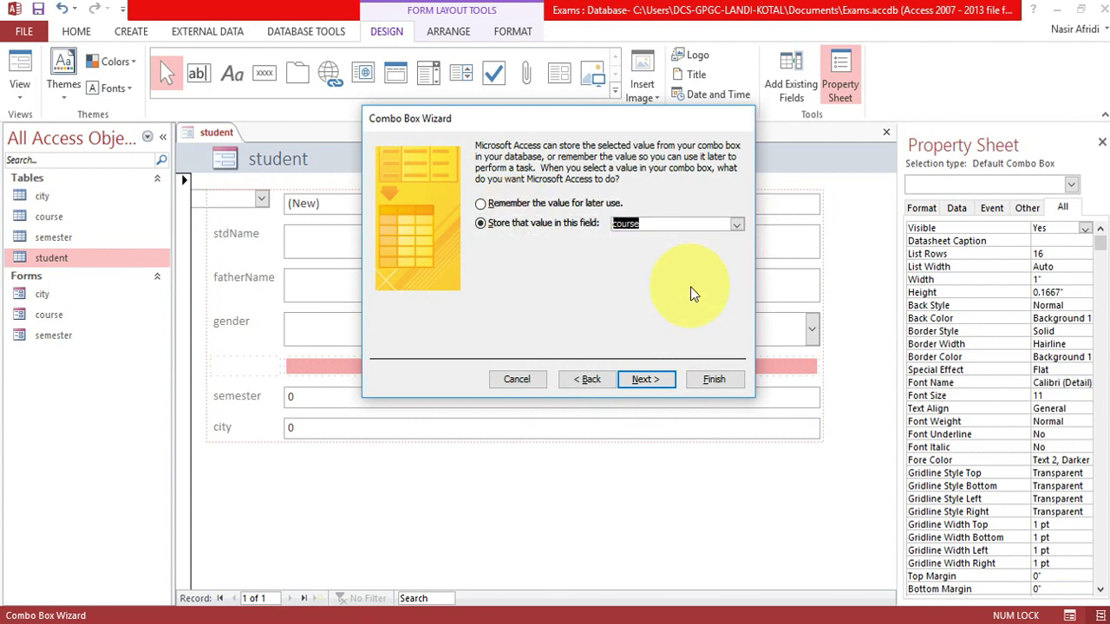
pyautogui.click(638, 380)
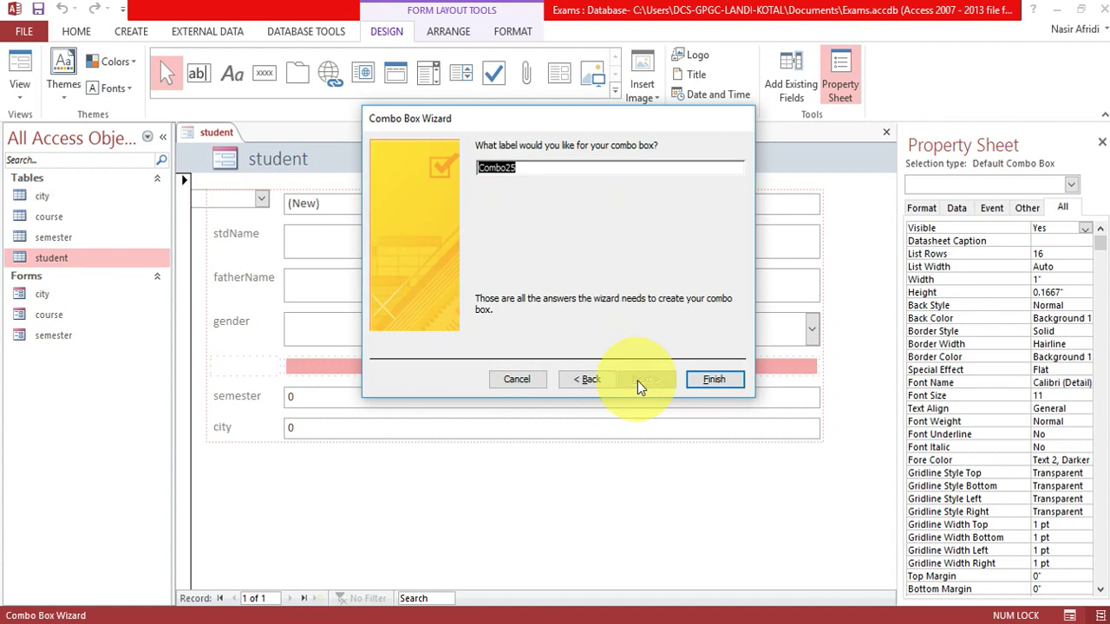
pyautogui.write('Courses')
pyautogui.click(716, 381)
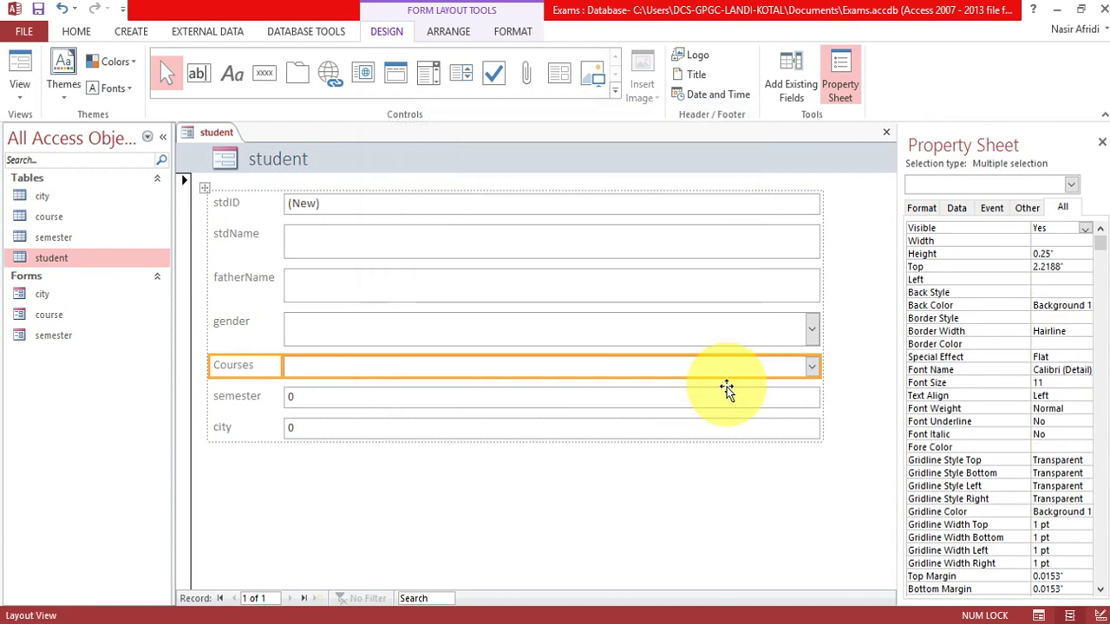
pyautogui.click(703, 402)
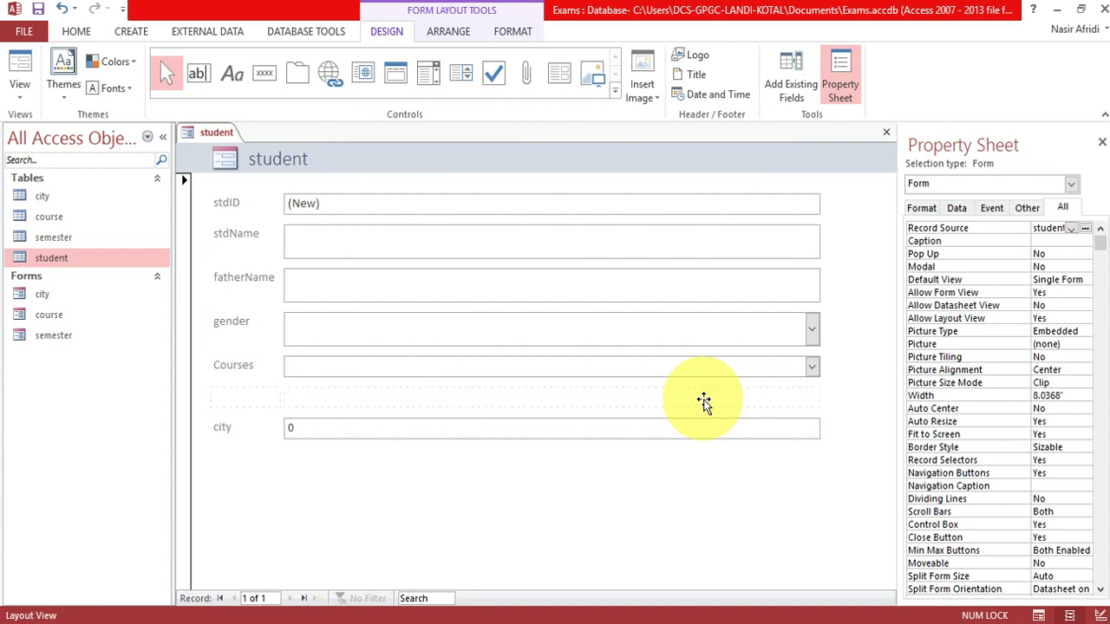
# Add a combo box below Courses listing the semester field from the semester table, sorted by SemesterID.
pyautogui.click(428, 74)
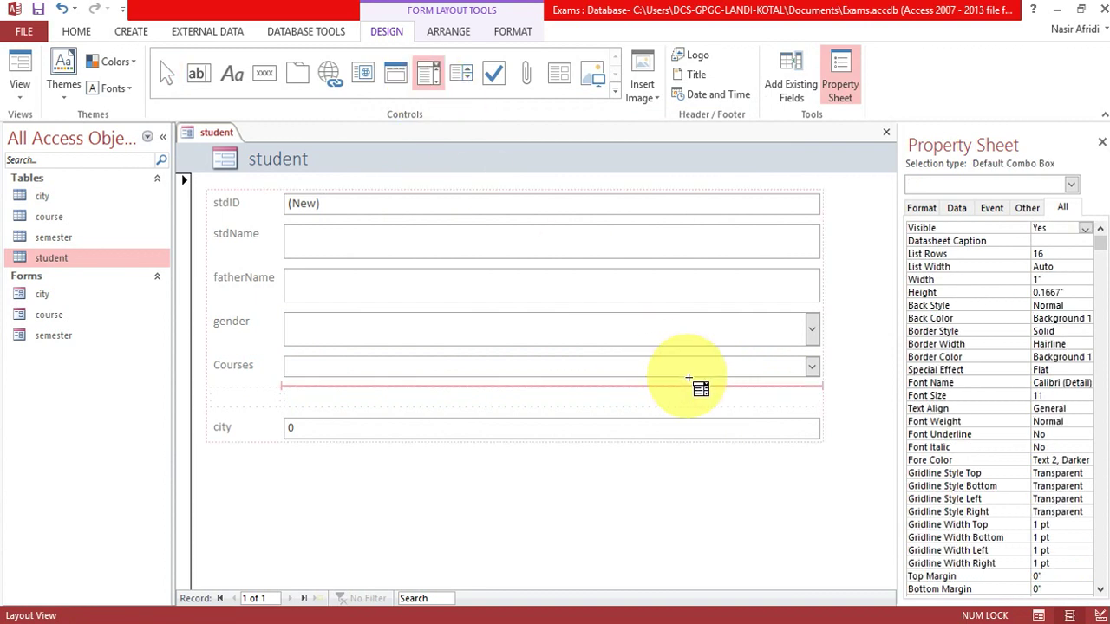
pyautogui.click(688, 379)
pyautogui.click(646, 381)
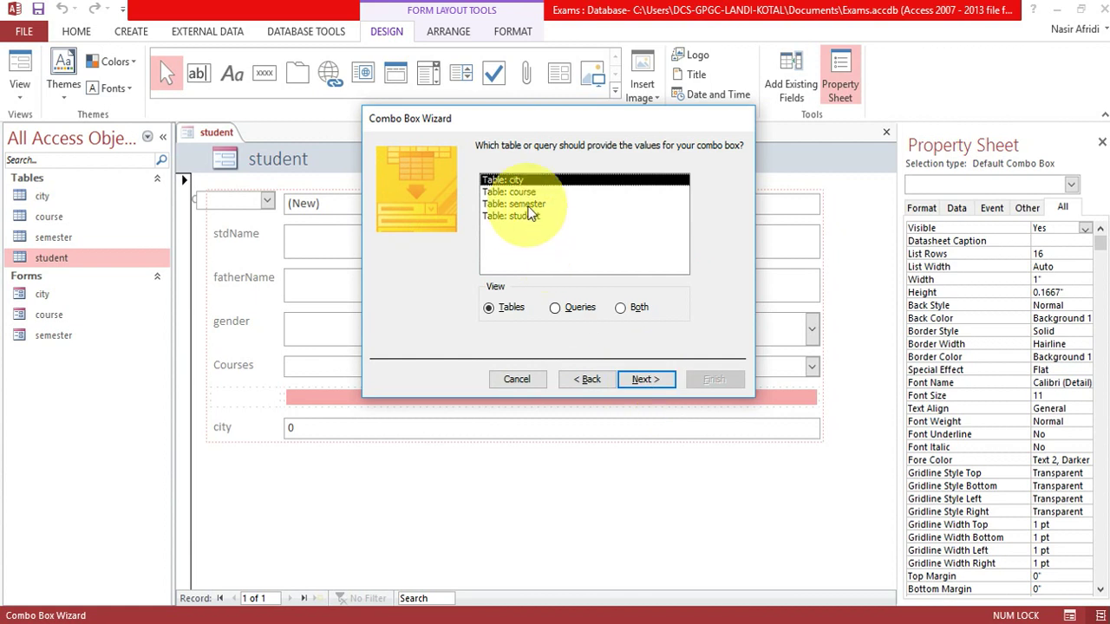
pyautogui.click(526, 205)
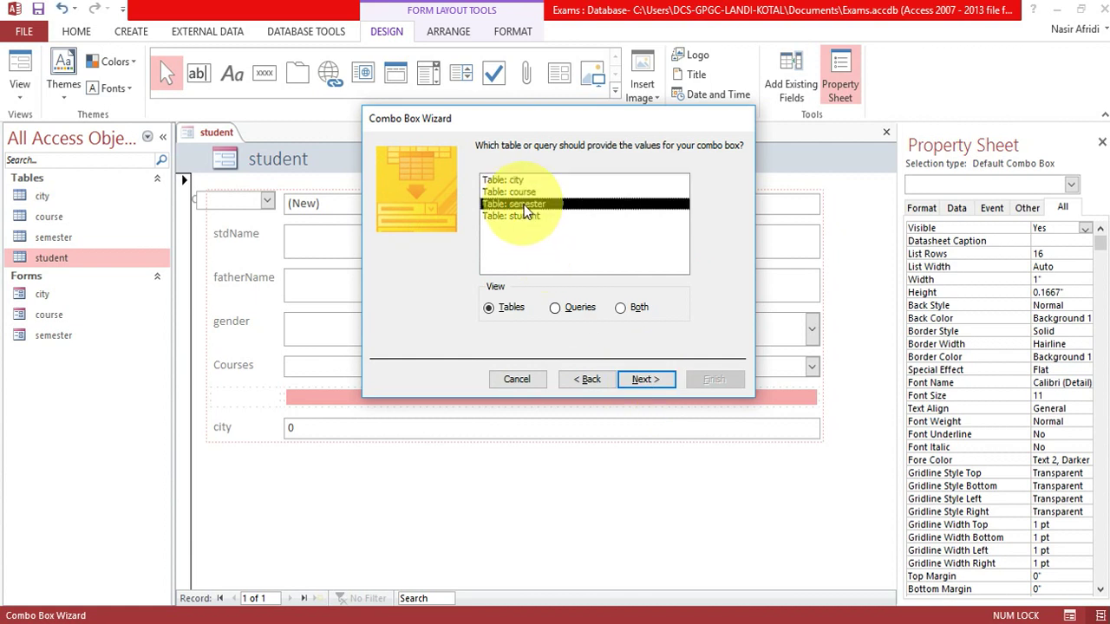
pyautogui.click(641, 381)
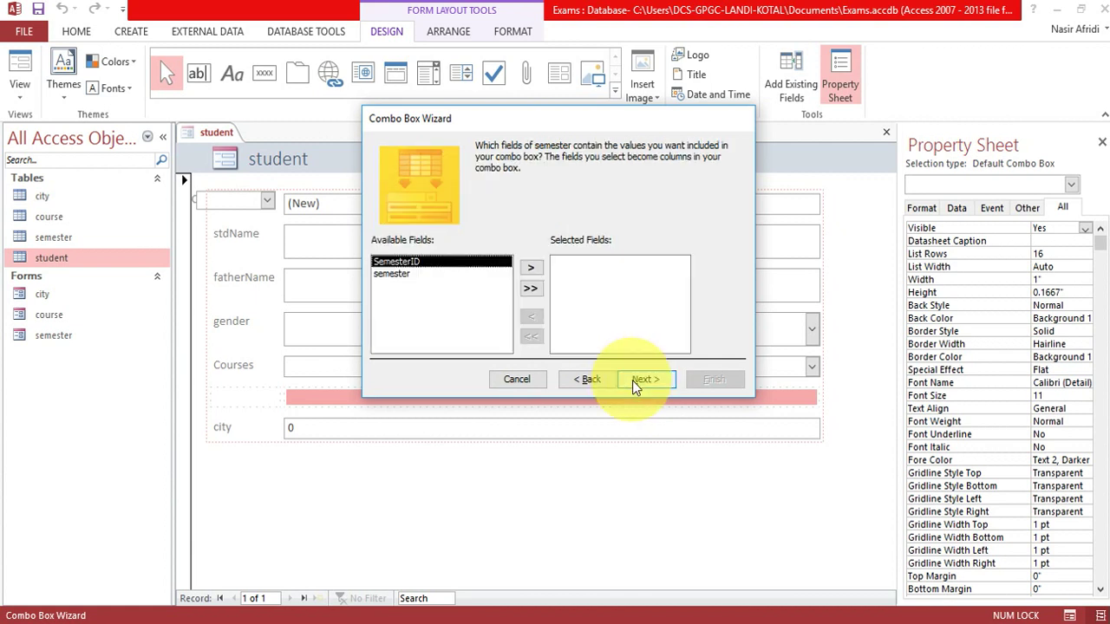
pyautogui.click(393, 274)
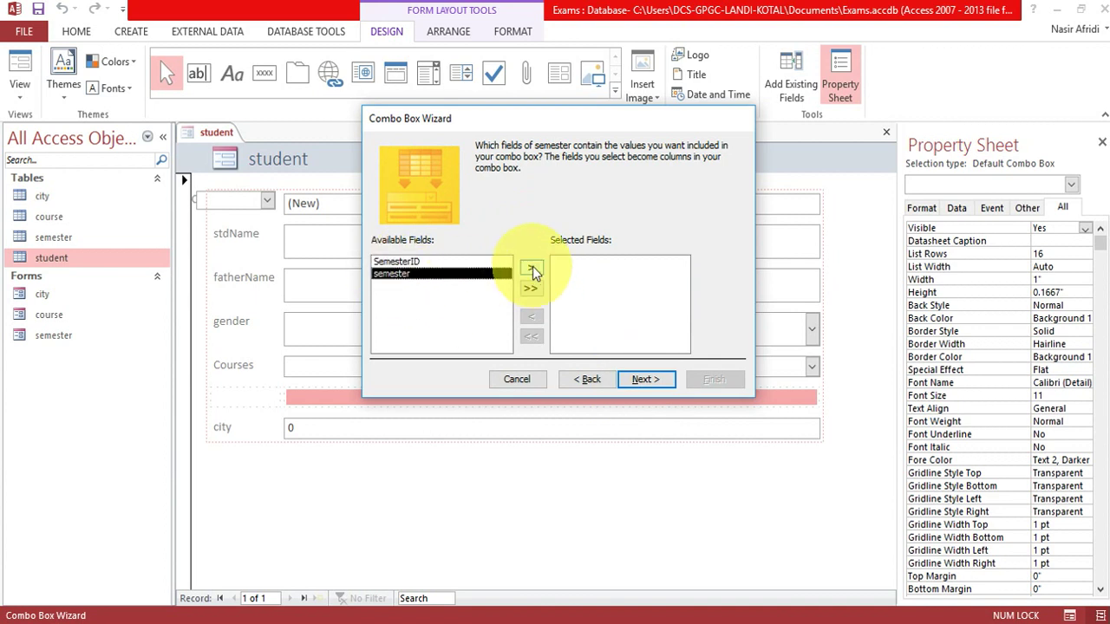
pyautogui.click(530, 267)
pyautogui.click(656, 378)
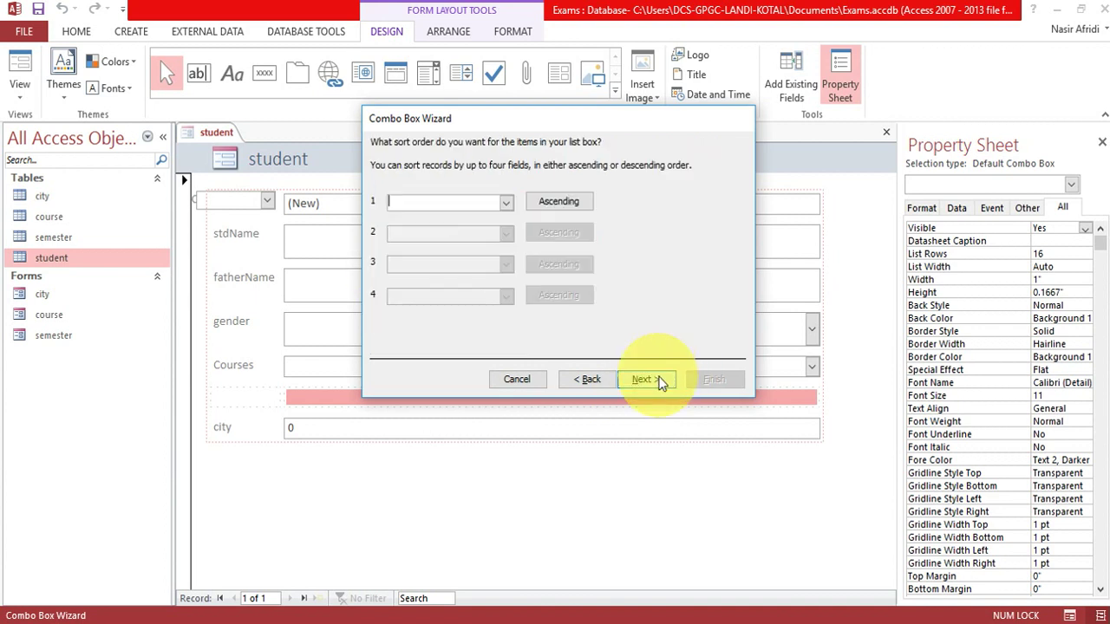
pyautogui.click(508, 203)
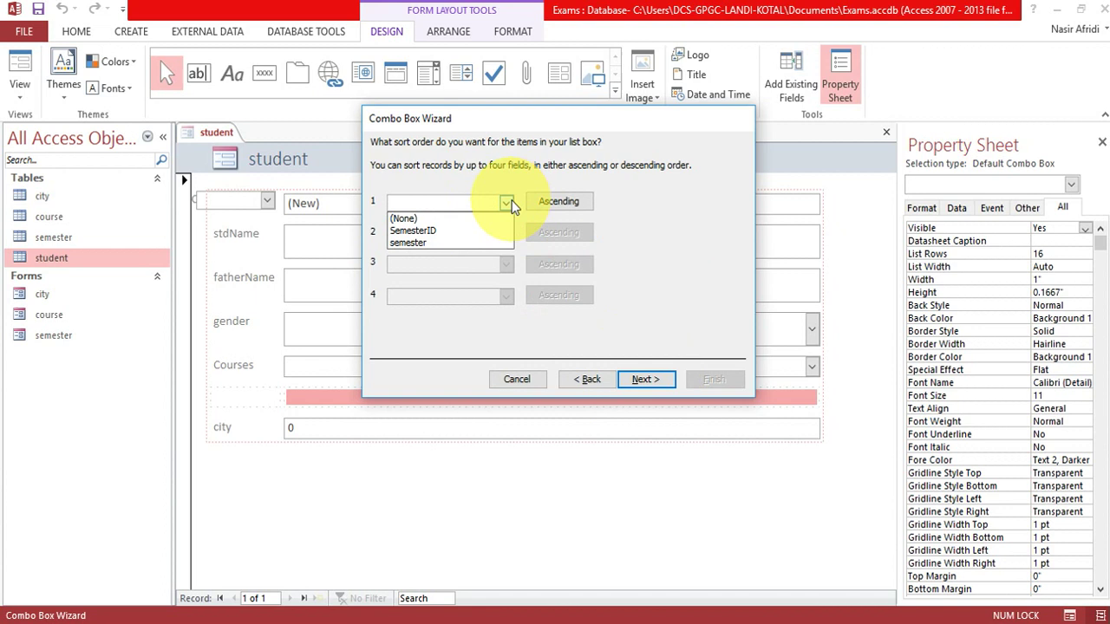
pyautogui.click(455, 232)
# Store the choice in the semester field, label it Semester, and delete the city text box.
pyautogui.click(639, 379)
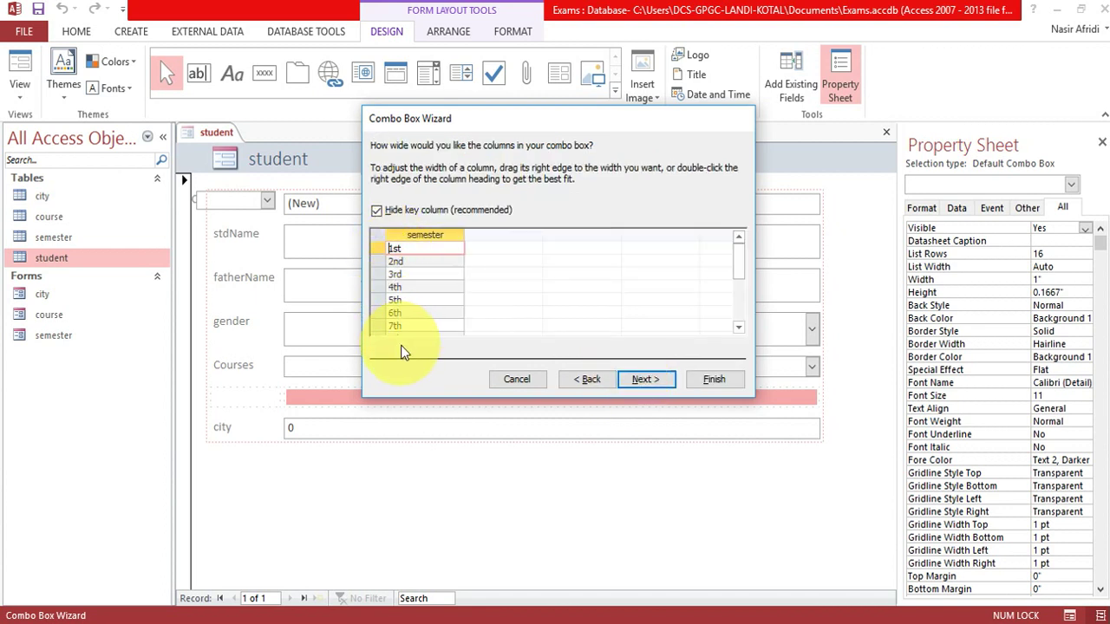
pyautogui.click(643, 387)
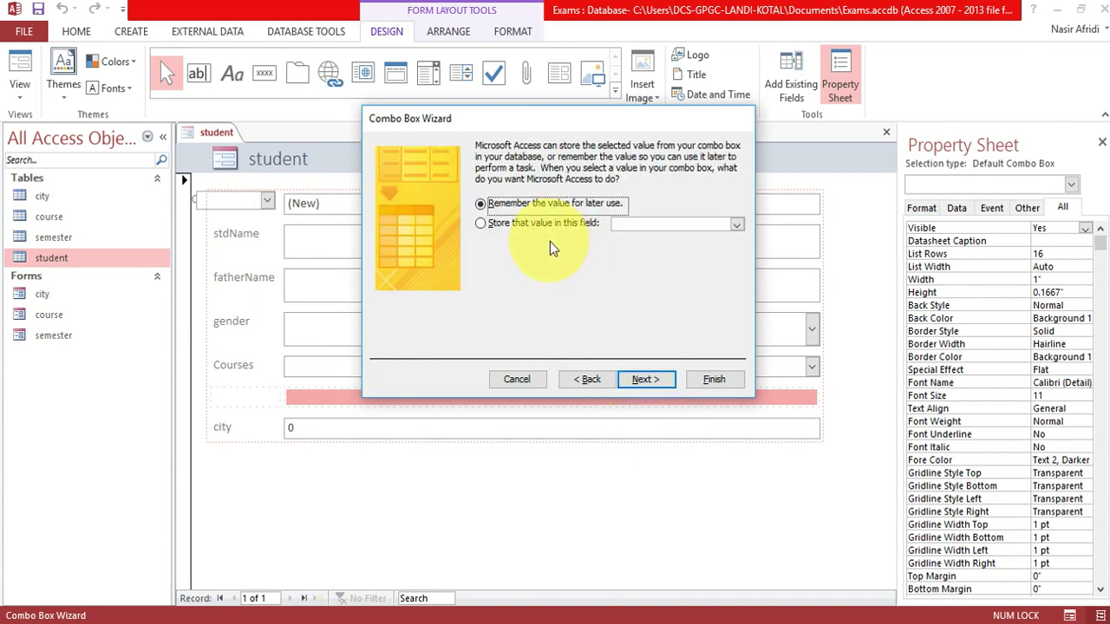
pyautogui.click(484, 222)
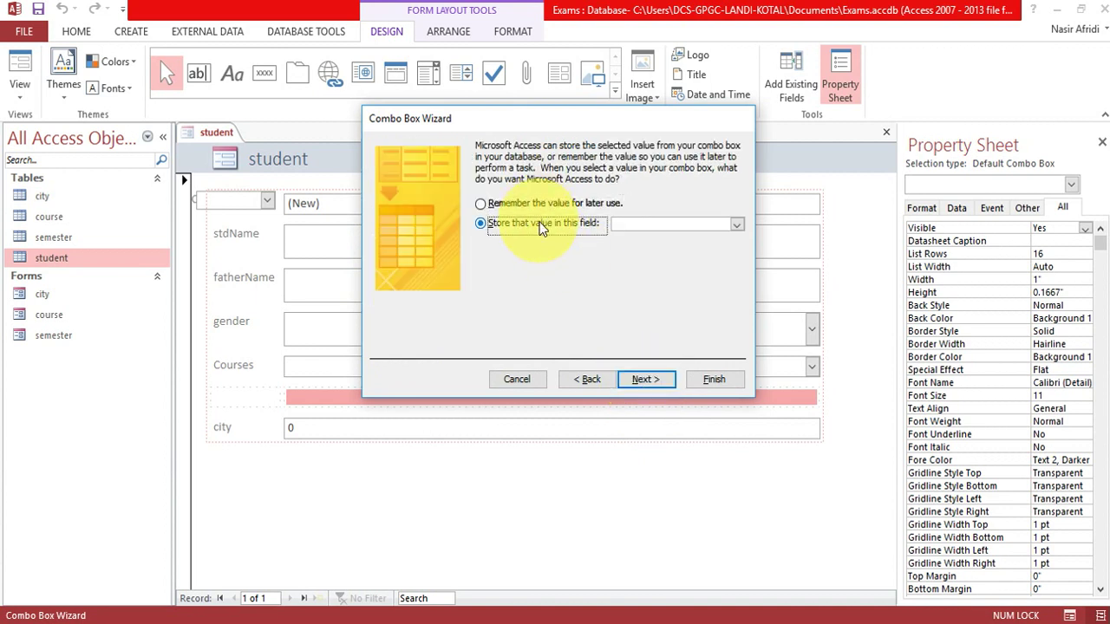
pyautogui.click(735, 225)
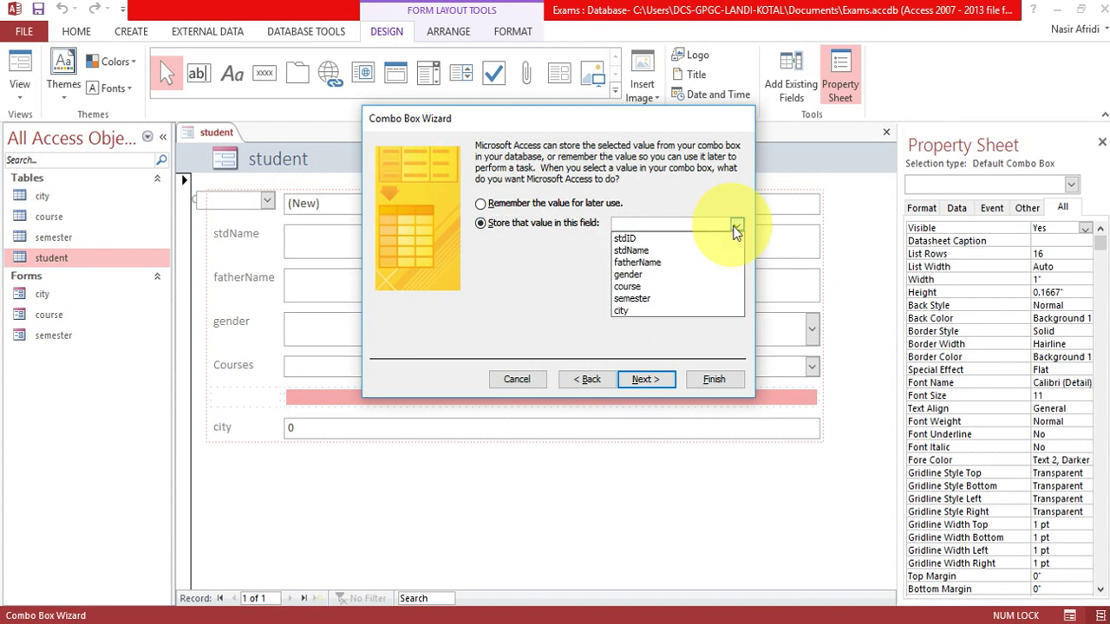
pyautogui.click(704, 299)
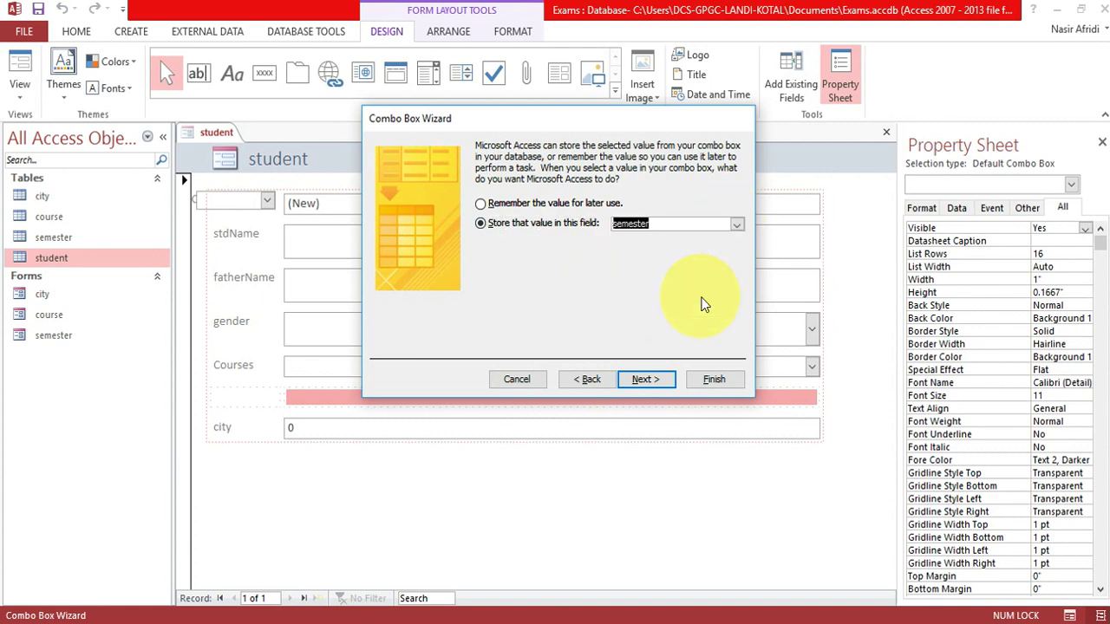
pyautogui.click(647, 382)
pyautogui.write('Semest')
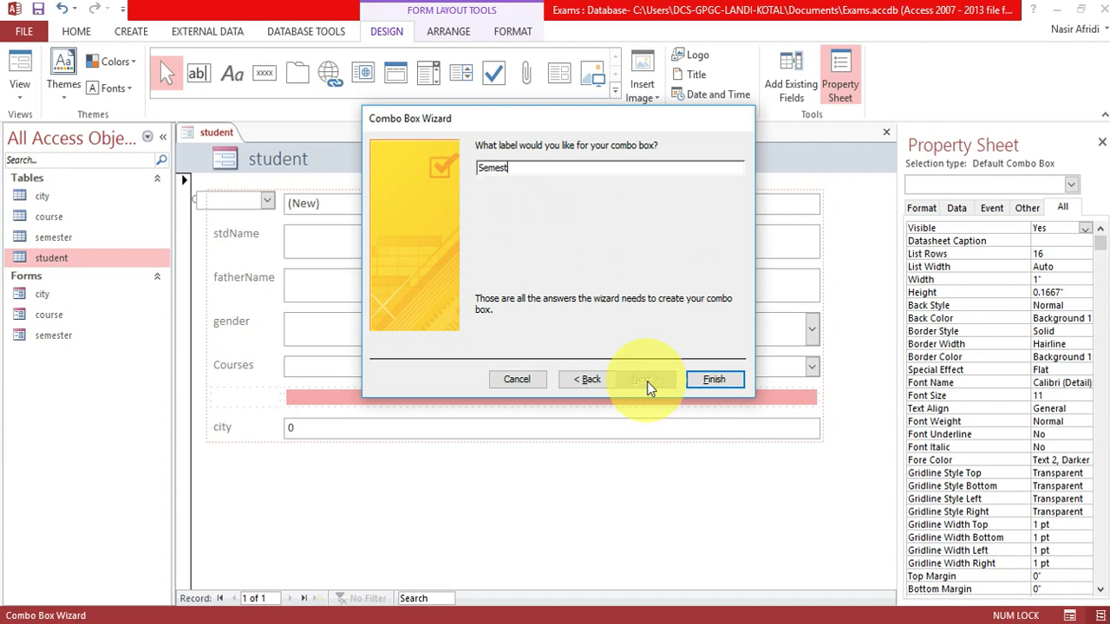
pyautogui.click(711, 380)
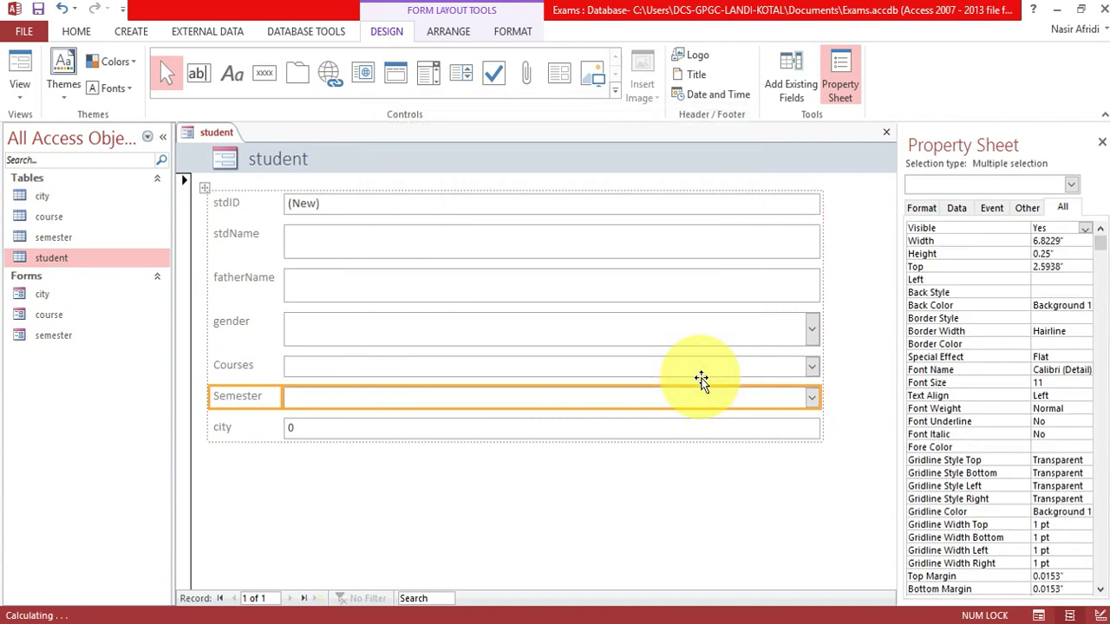
pyautogui.click(449, 431)
pyautogui.press('Delete')
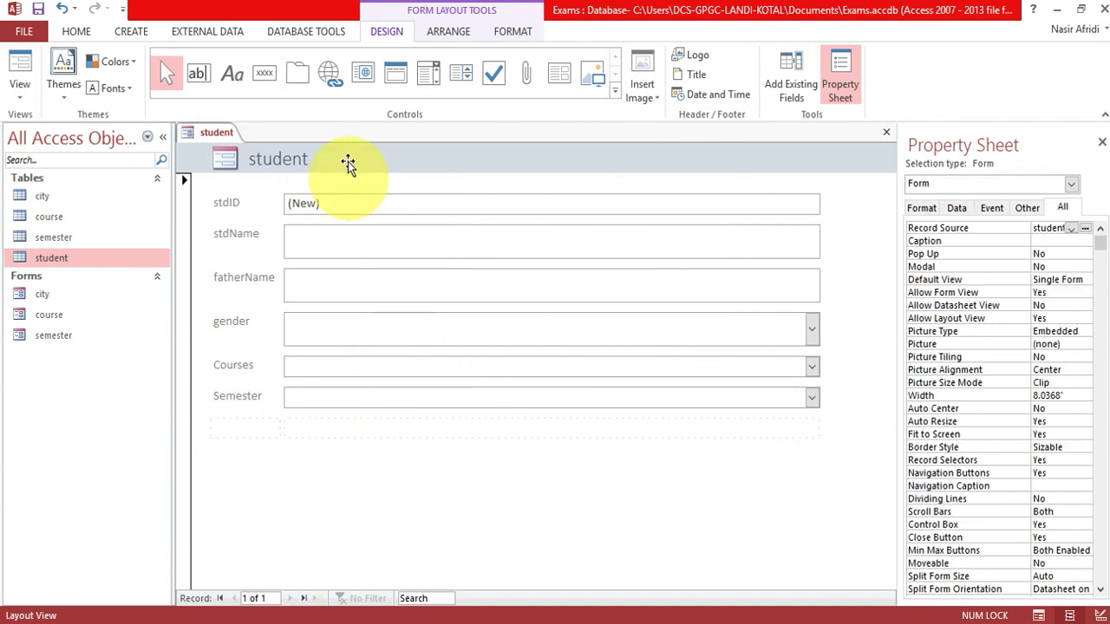
# Place a combo box in the empty row listing cityName from the city table, sorted by CityID.
pyautogui.click(427, 75)
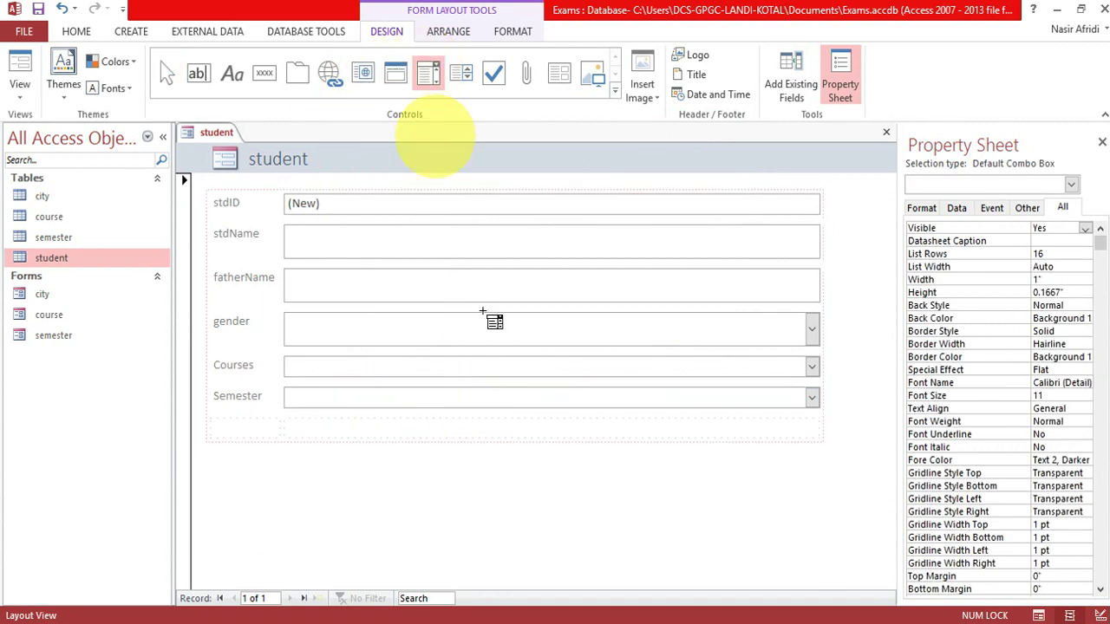
pyautogui.click(532, 436)
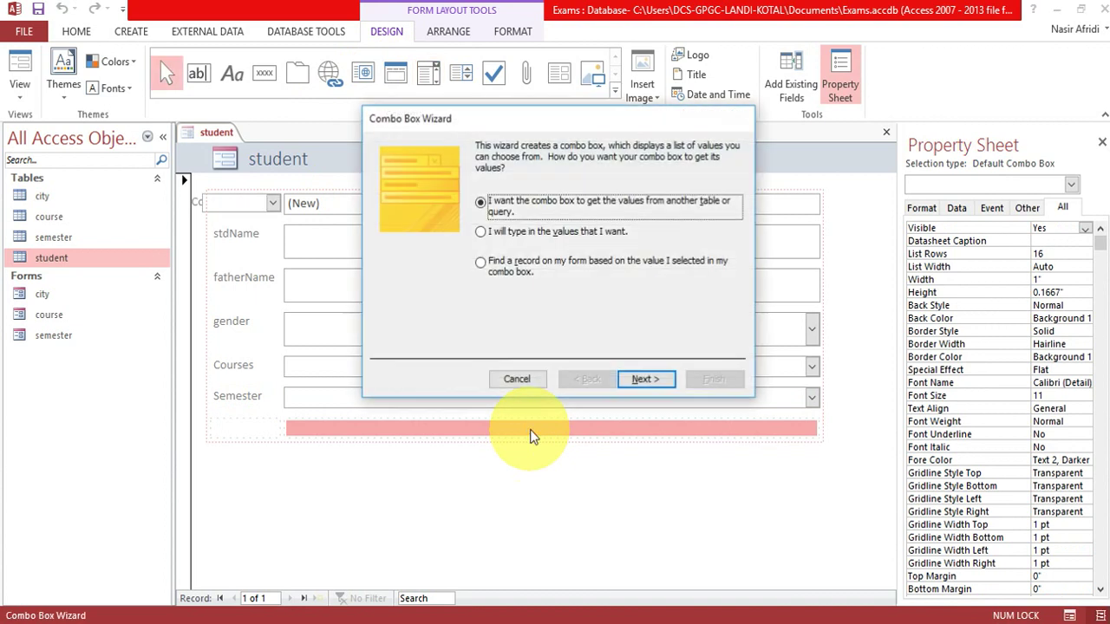
pyautogui.click(646, 381)
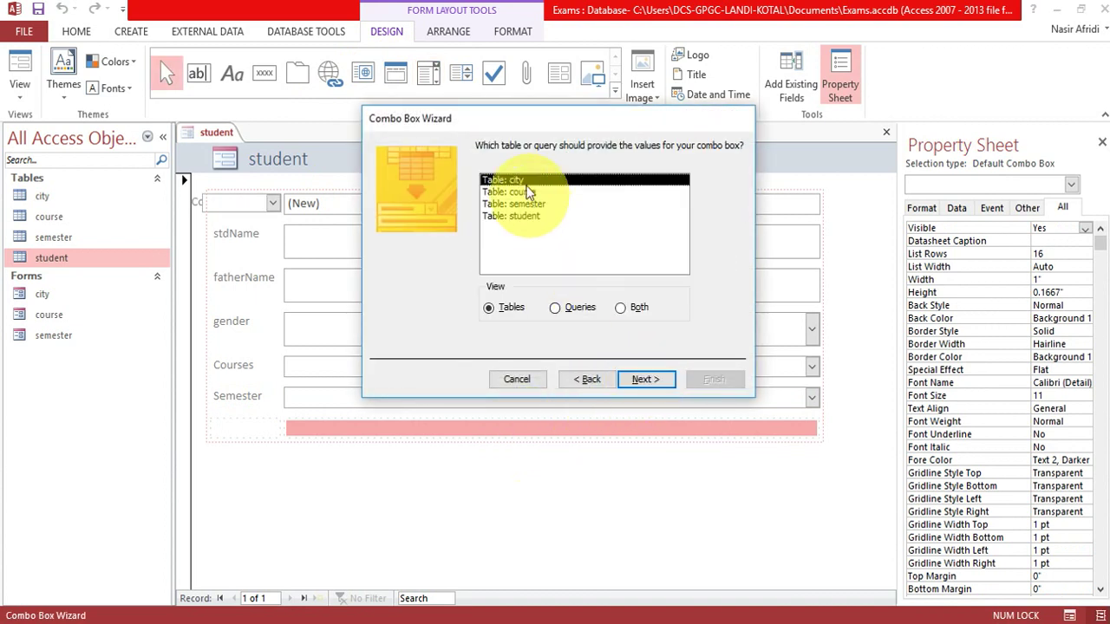
pyautogui.click(644, 380)
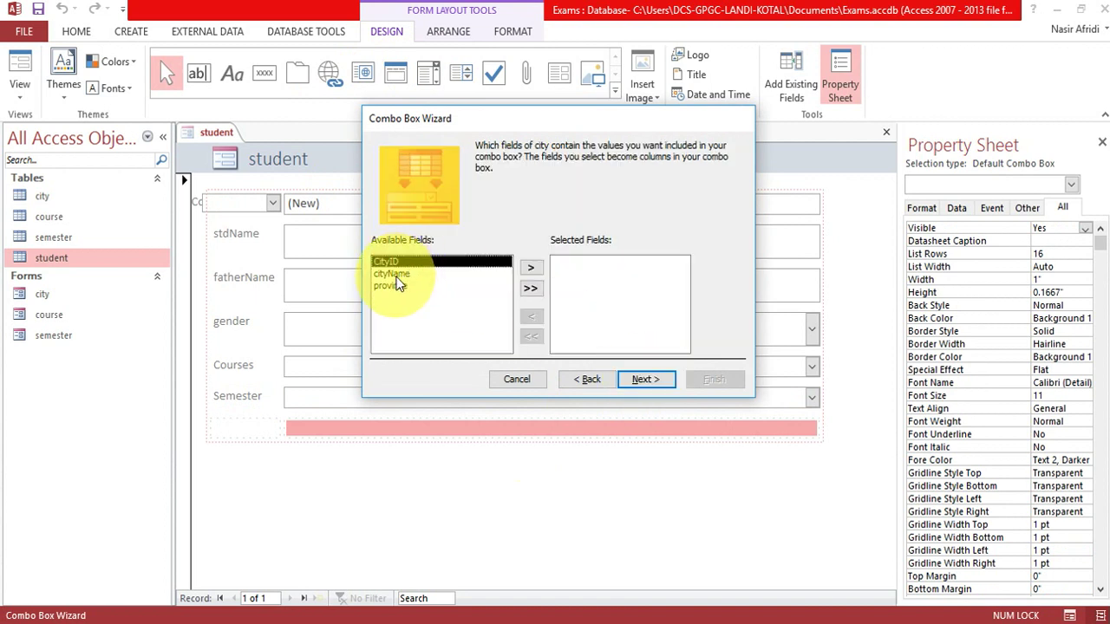
pyautogui.click(418, 273)
pyautogui.click(532, 268)
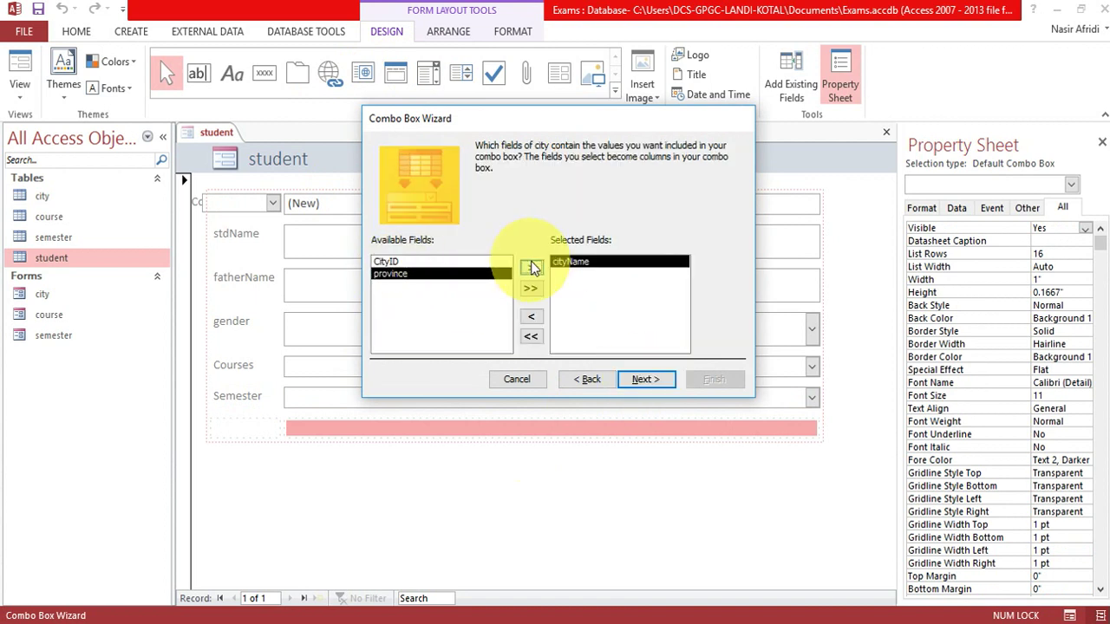
pyautogui.click(646, 379)
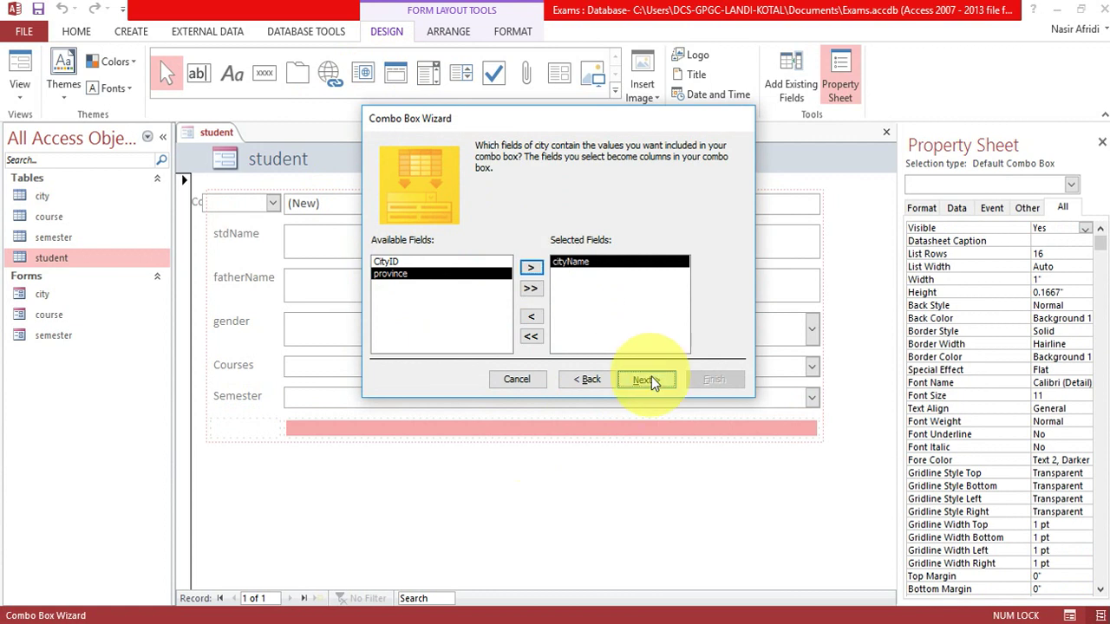
pyautogui.click(506, 202)
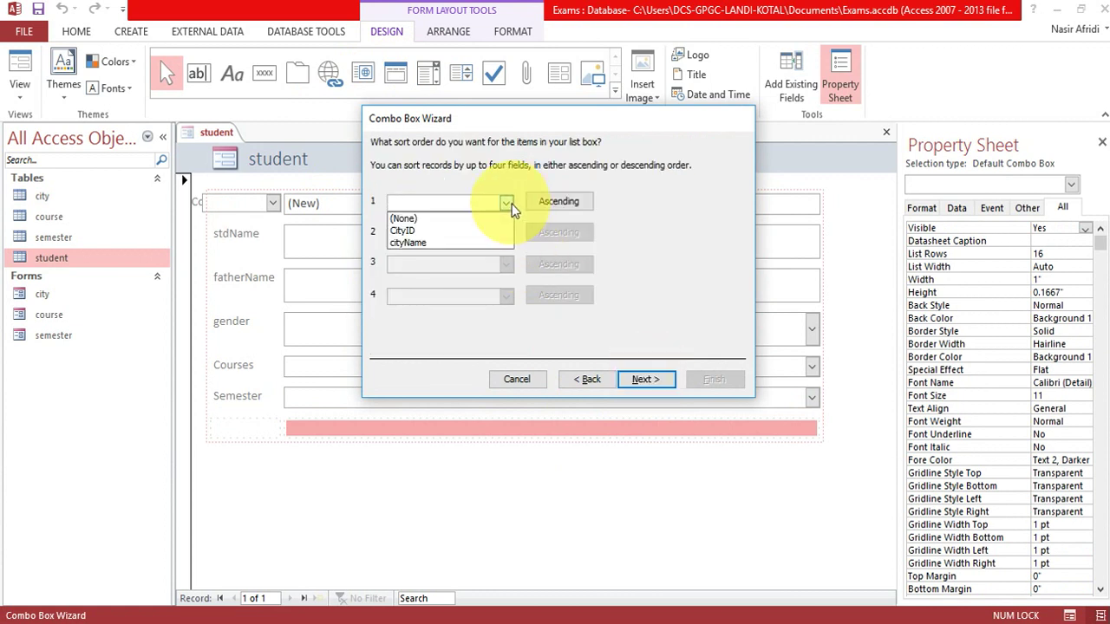
pyautogui.click(440, 229)
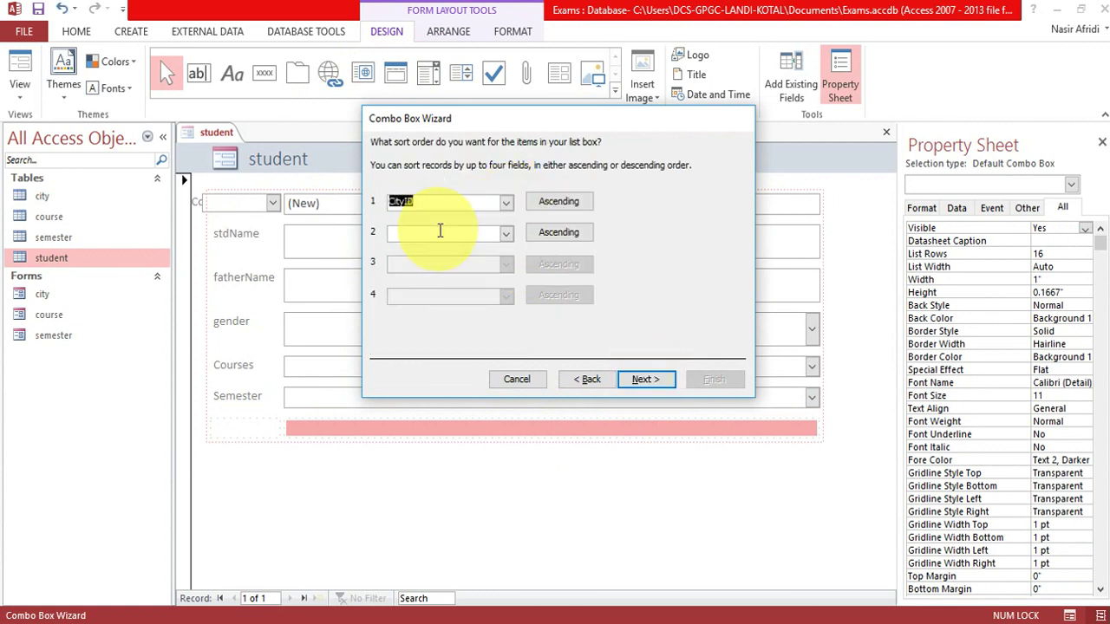
# Store the chosen city in the city field and label the drop-down City.
pyautogui.click(639, 386)
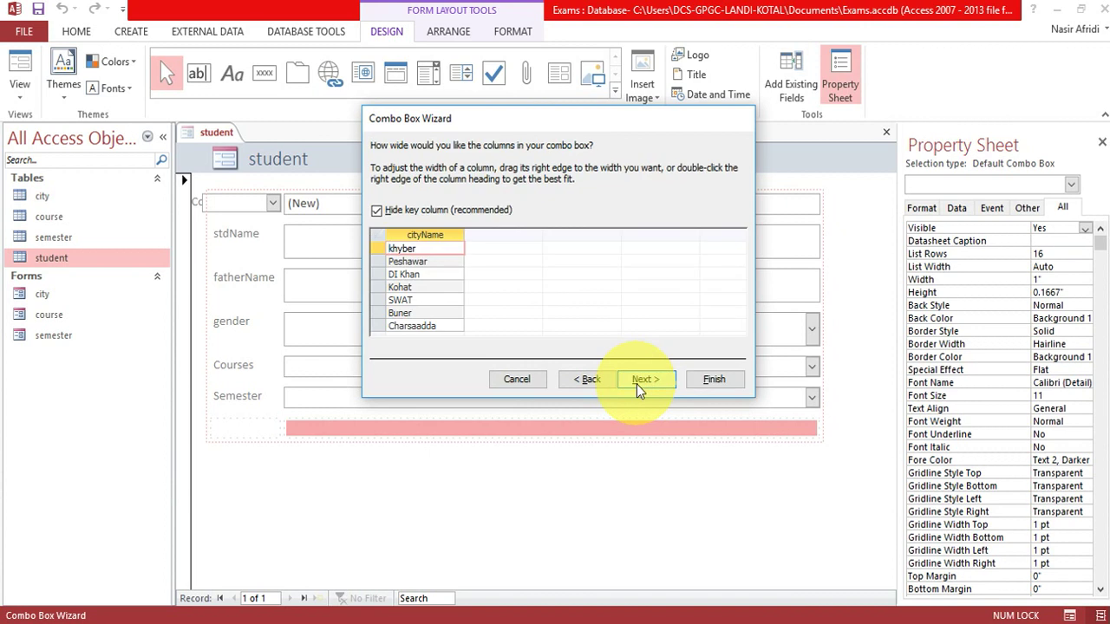
pyautogui.click(639, 386)
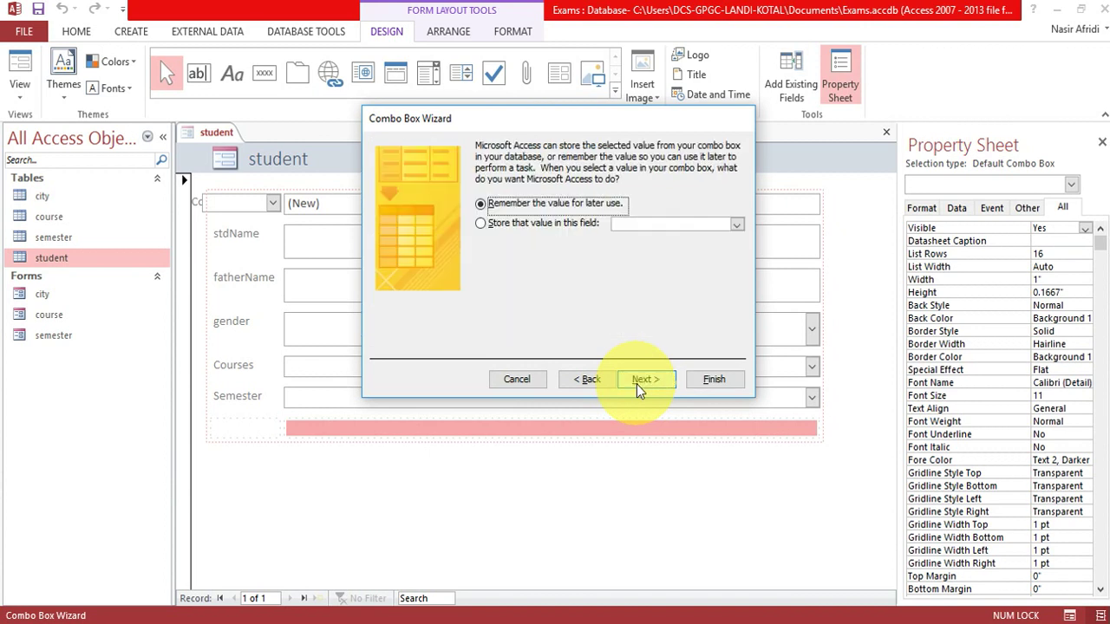
pyautogui.click(542, 224)
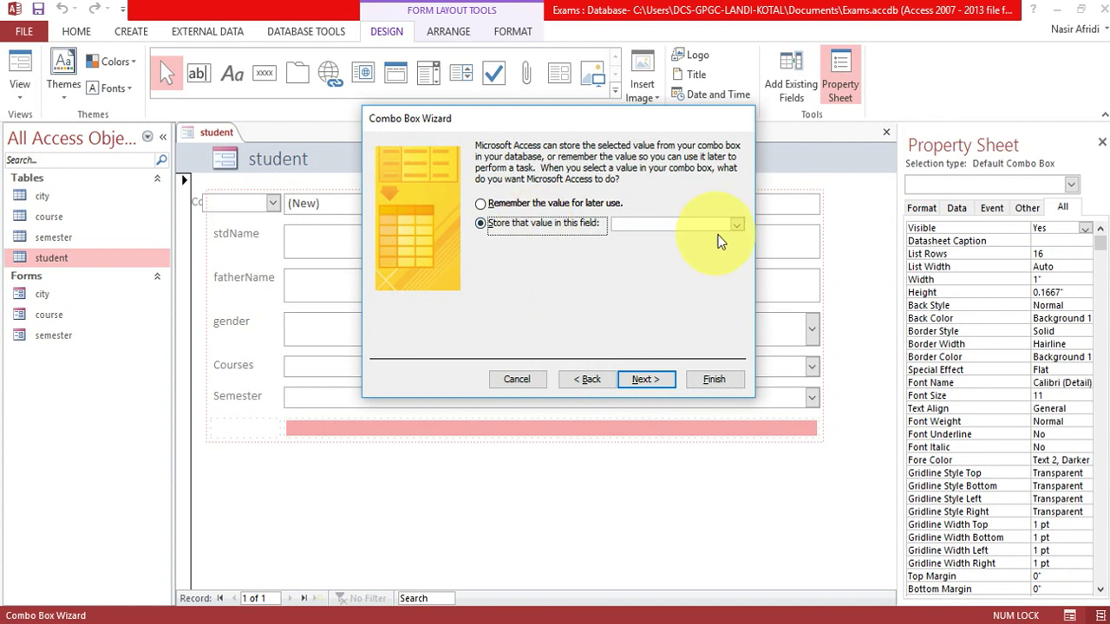
pyautogui.click(738, 227)
pyautogui.click(676, 311)
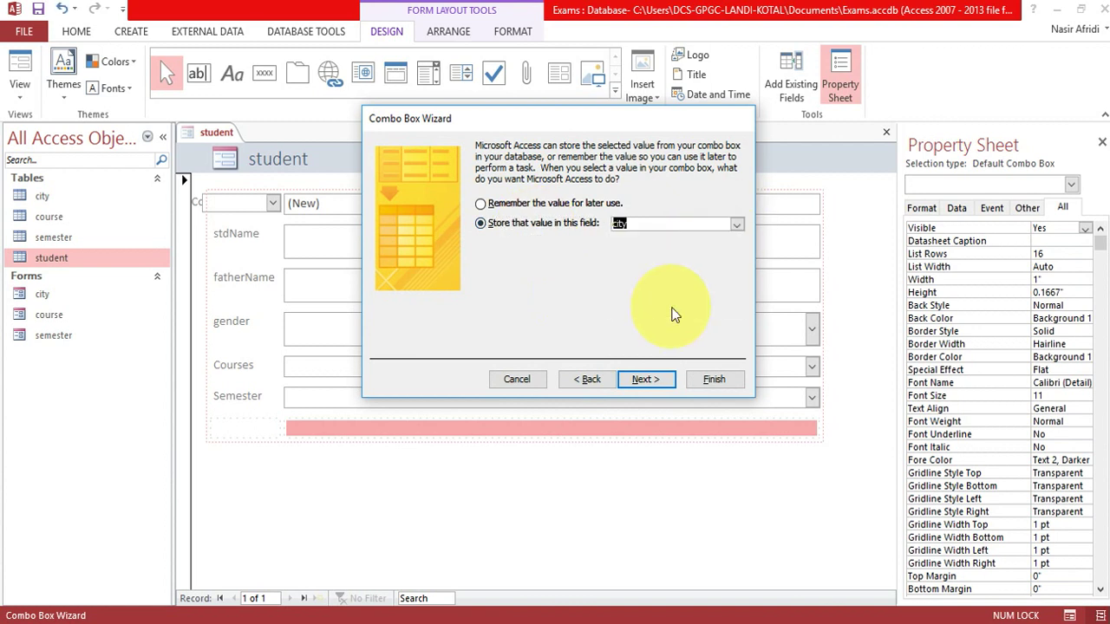
pyautogui.click(645, 381)
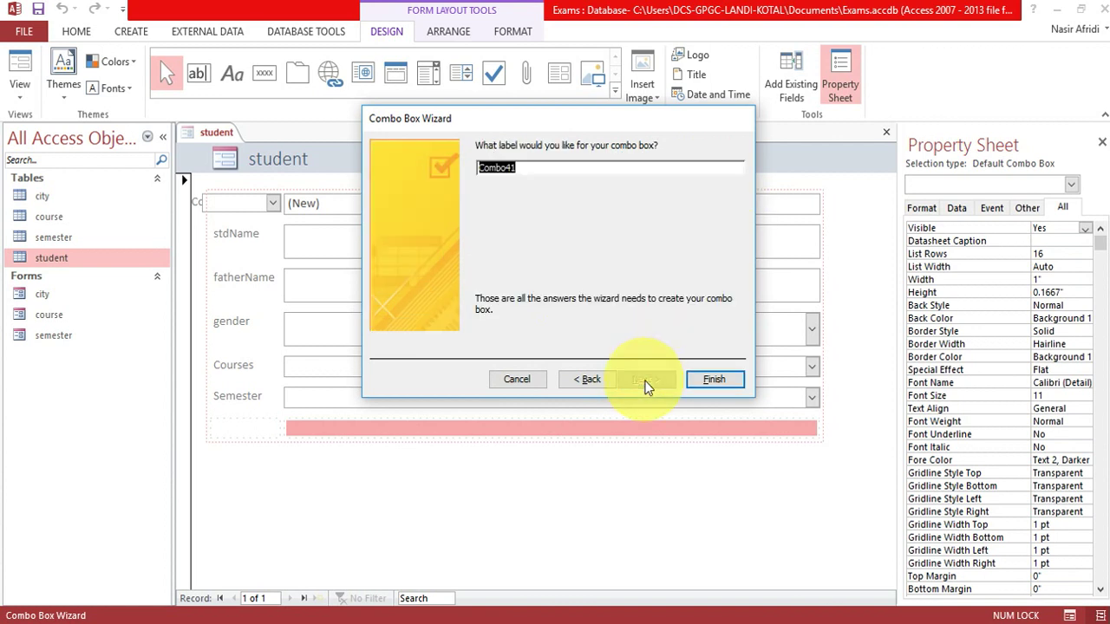
pyautogui.press('BackSpace')
pyautogui.write('C')
pyautogui.click(714, 382)
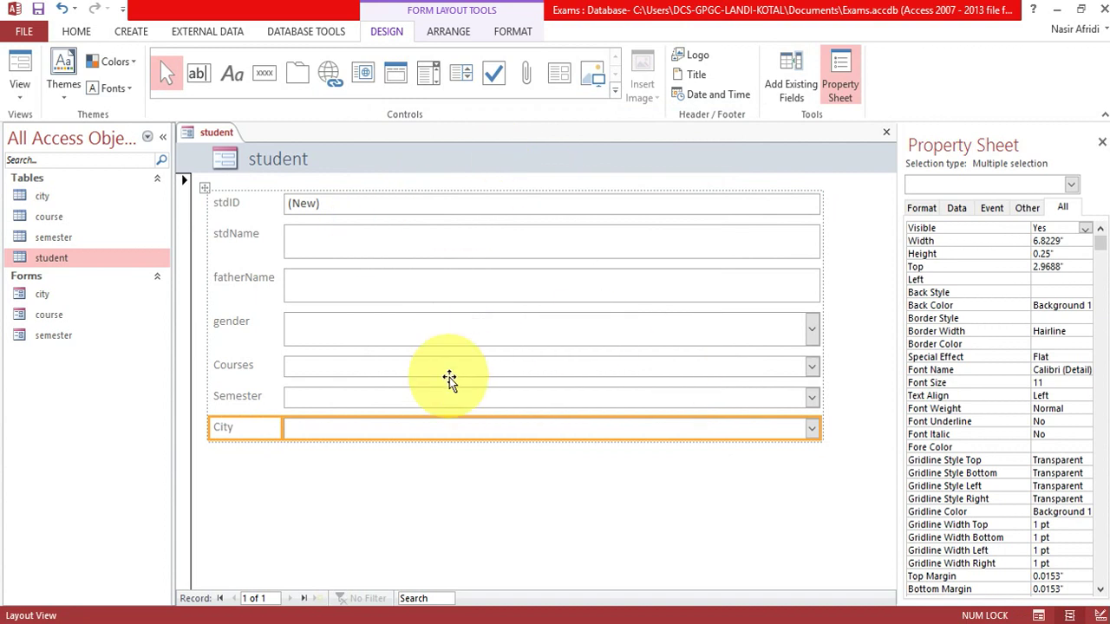
# Save the form under the name student.
pyautogui.hotkey('ctrl', 's')
pyautogui.press('Return')
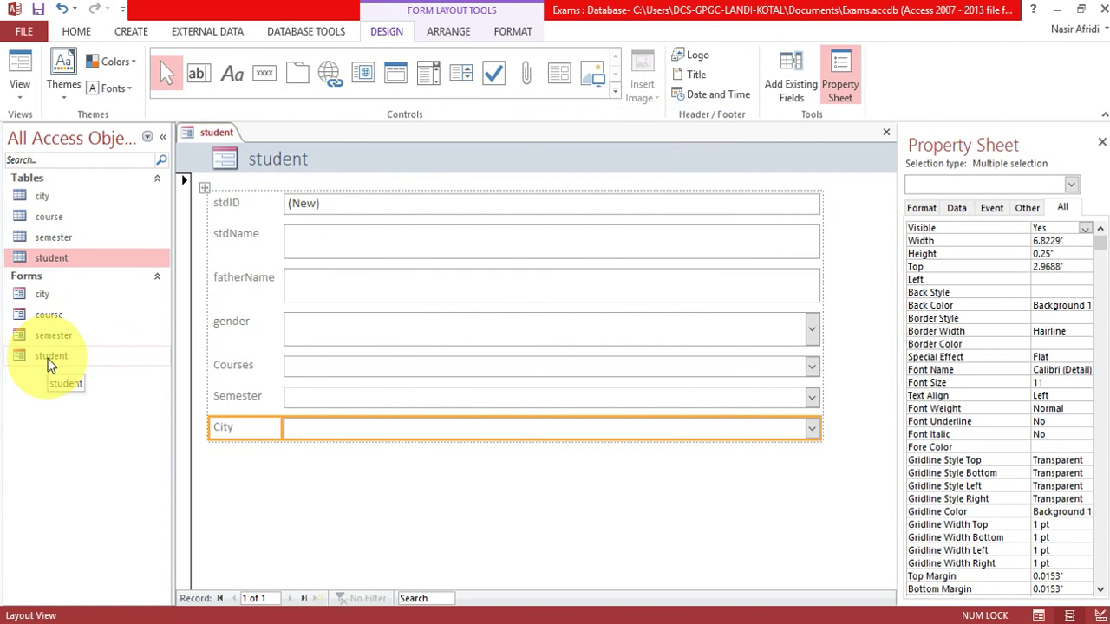
pyautogui.rightClick(208, 136)
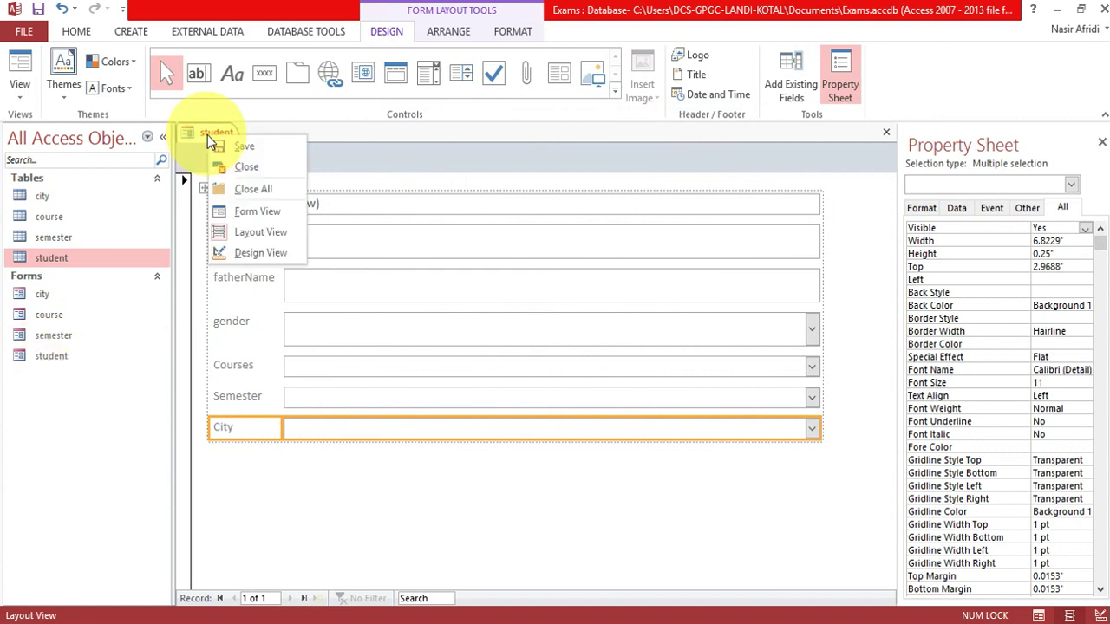
# In Form View, enter the first student's and father's names, male, Database System, semester 4, city khyber.
pyautogui.click(257, 213)
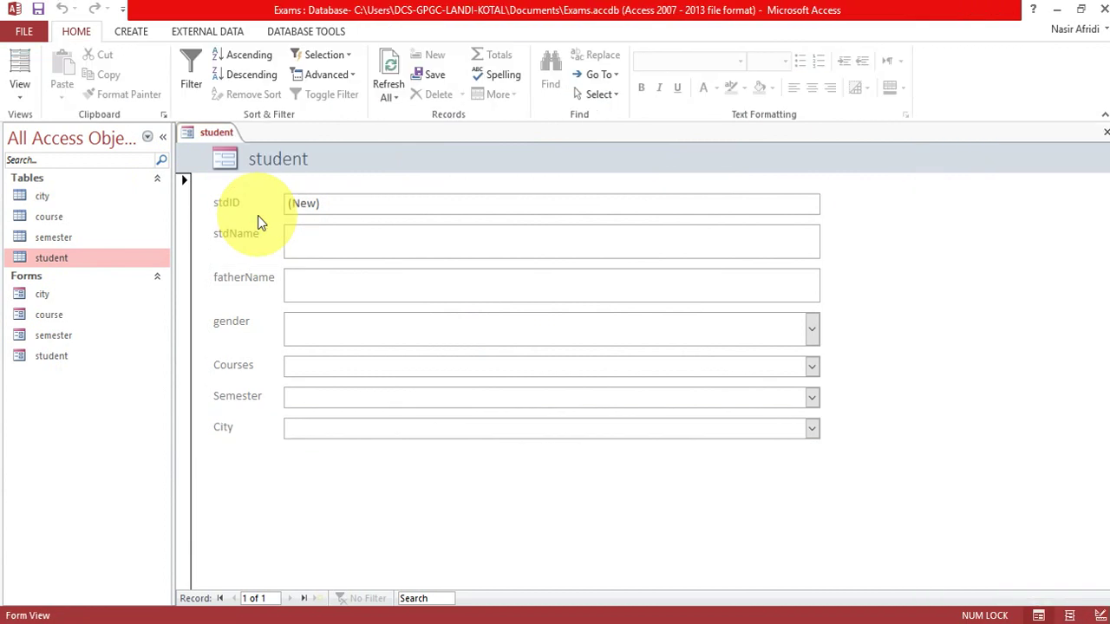
pyautogui.write('Yaseen')
pyautogui.press('Tab')
pyautogui.press('Tab')
pyautogui.write('male')
pyautogui.press('Tab')
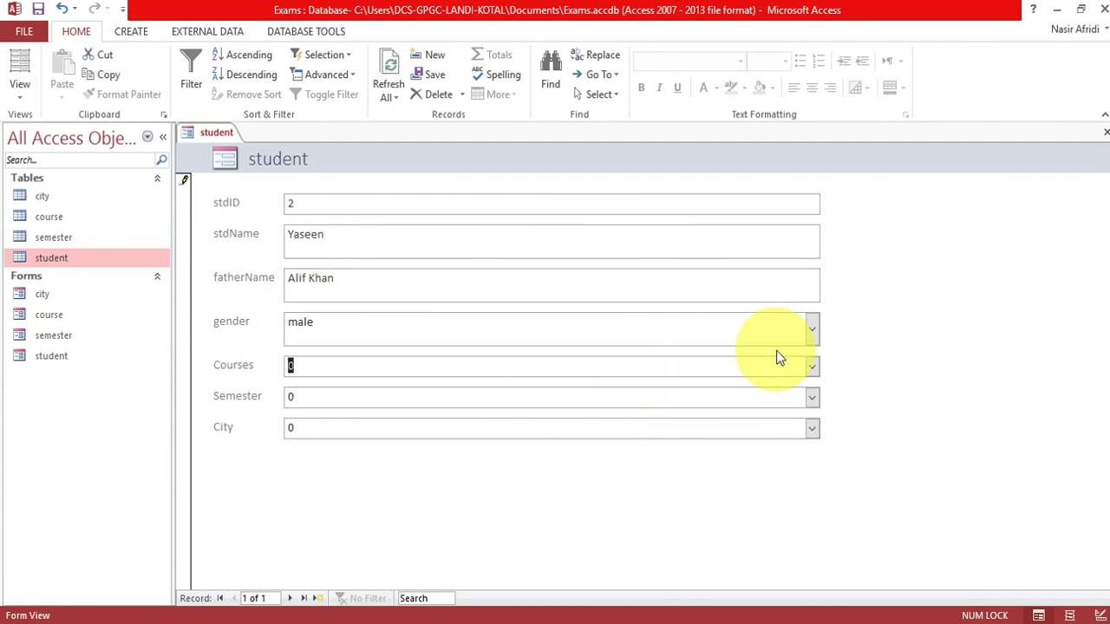
pyautogui.click(820, 366)
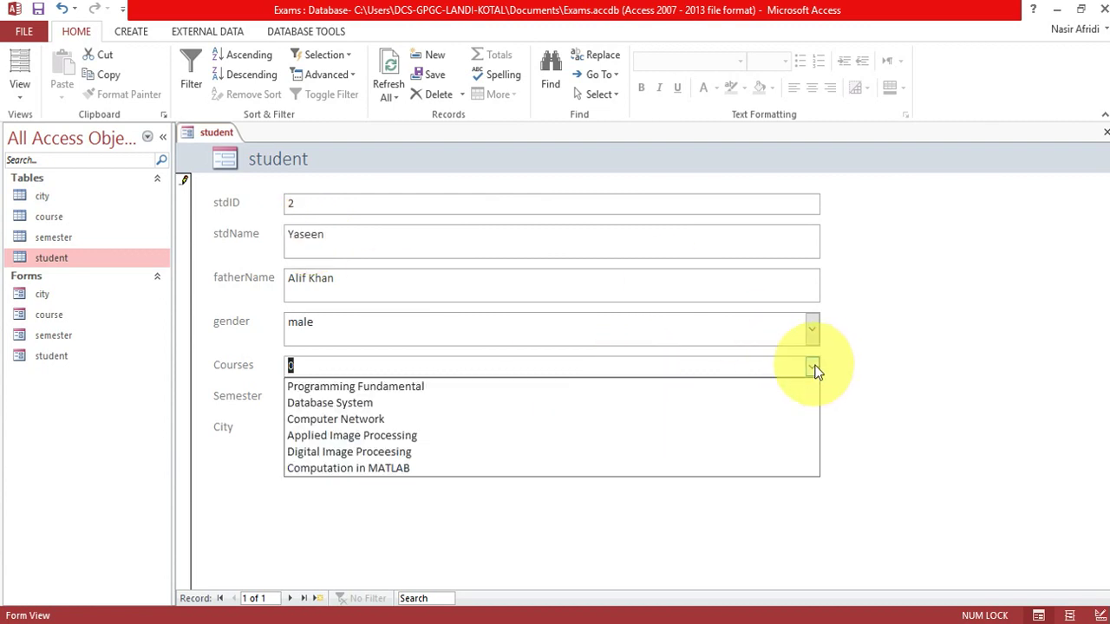
pyautogui.click(708, 400)
pyautogui.press('Tab')
pyautogui.click(813, 398)
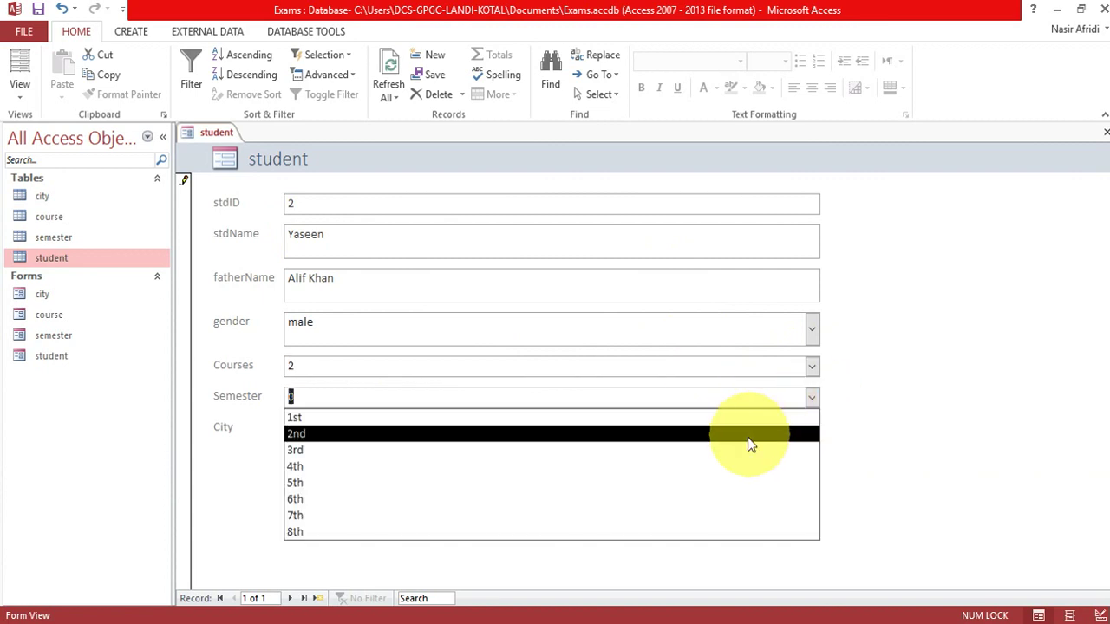
pyautogui.click(728, 466)
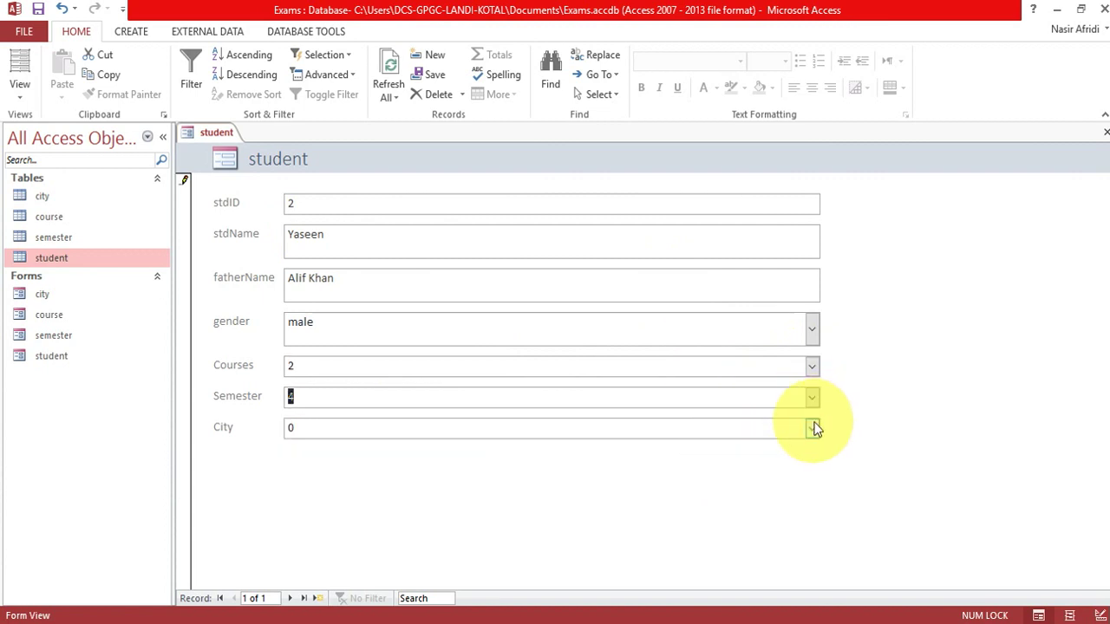
pyautogui.click(812, 428)
pyautogui.click(777, 449)
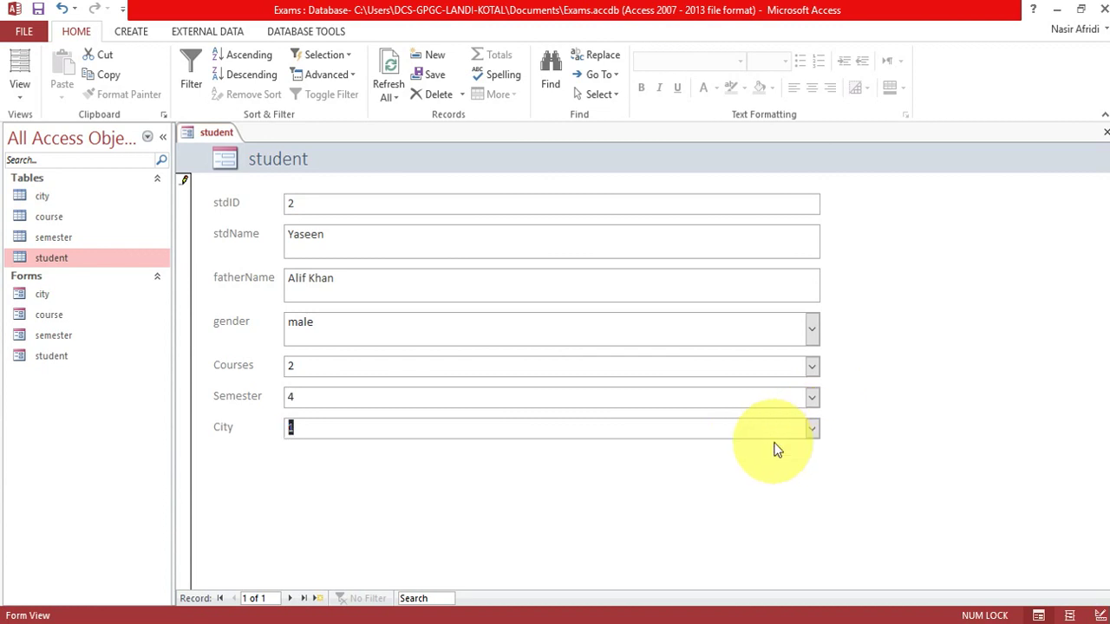
pyautogui.press('Tab')
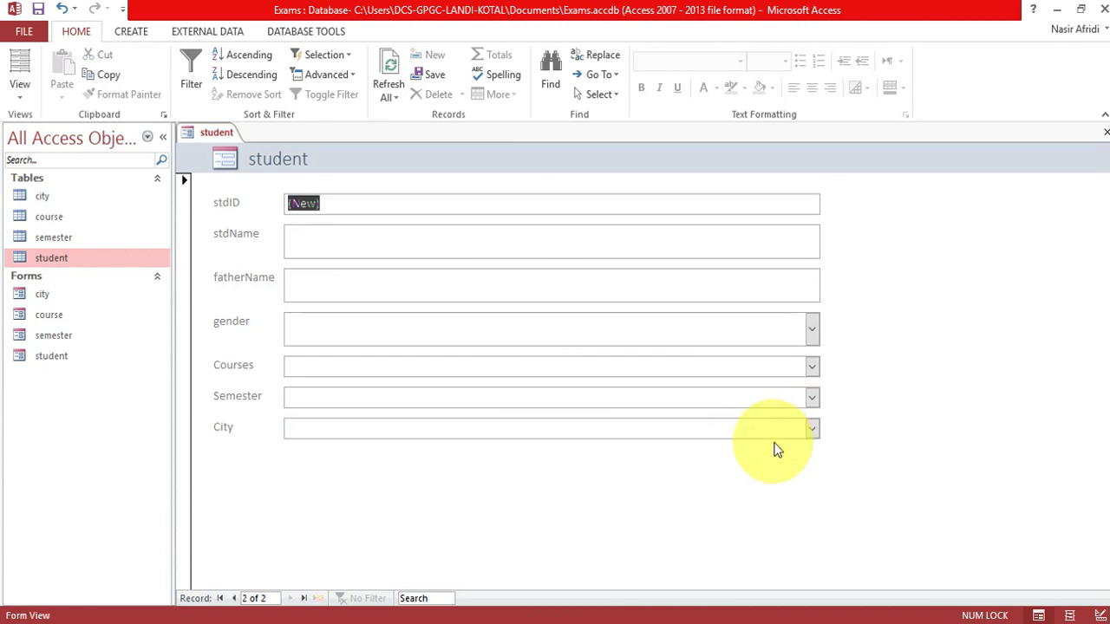
# Add a second male student with Computer Network, semester 4 and city khyber.
pyautogui.click(333, 232)
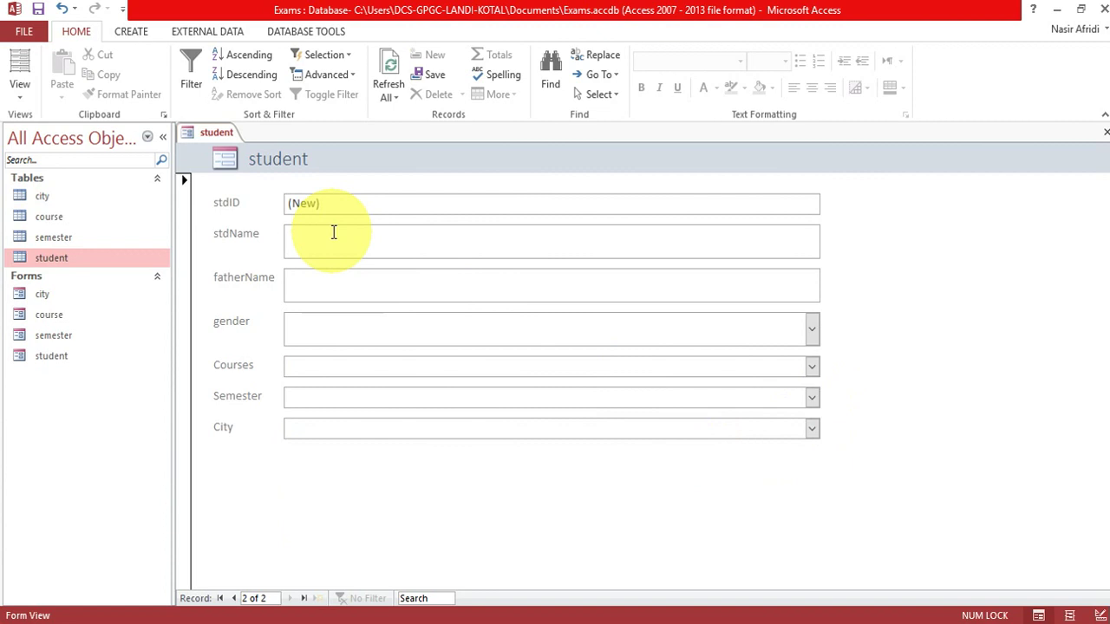
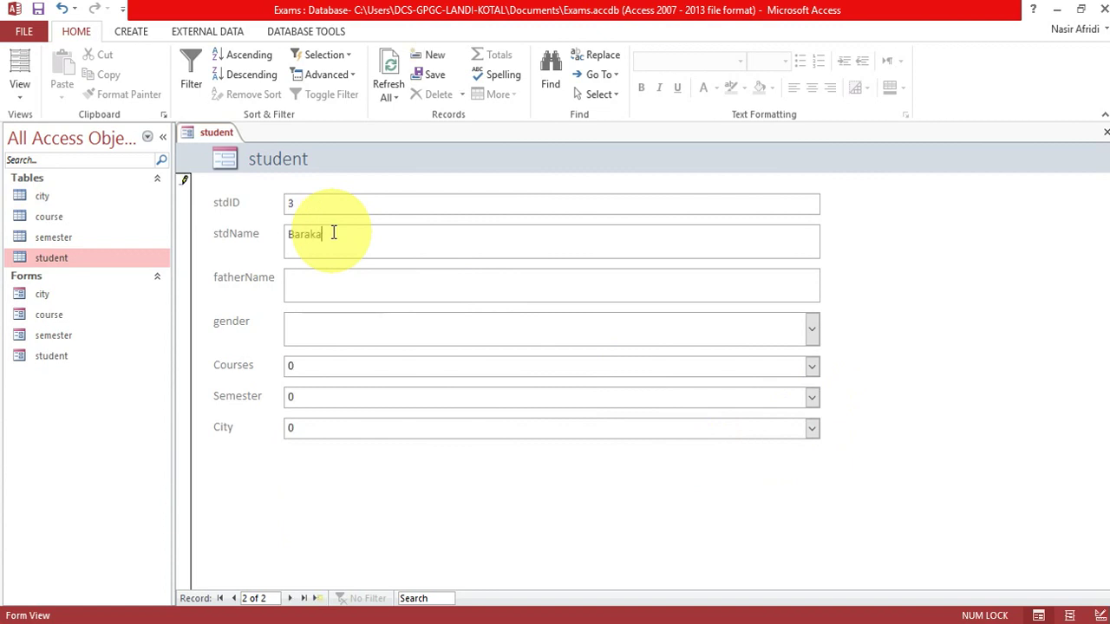
pyautogui.press('Tab')
pyautogui.write('male')
pyautogui.press('Tab')
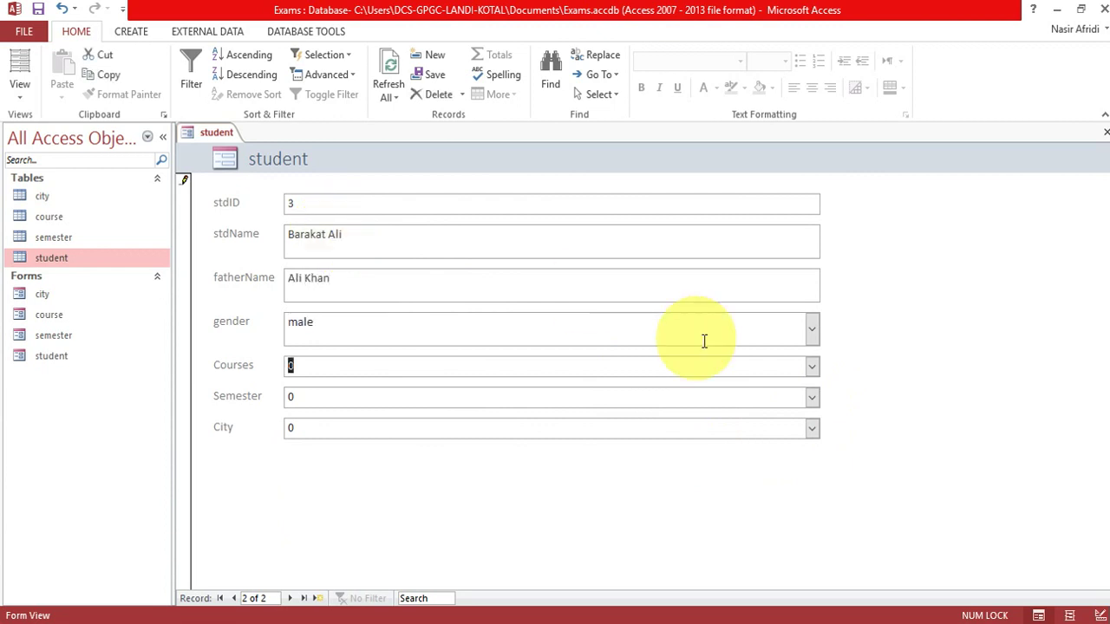
pyautogui.click(812, 367)
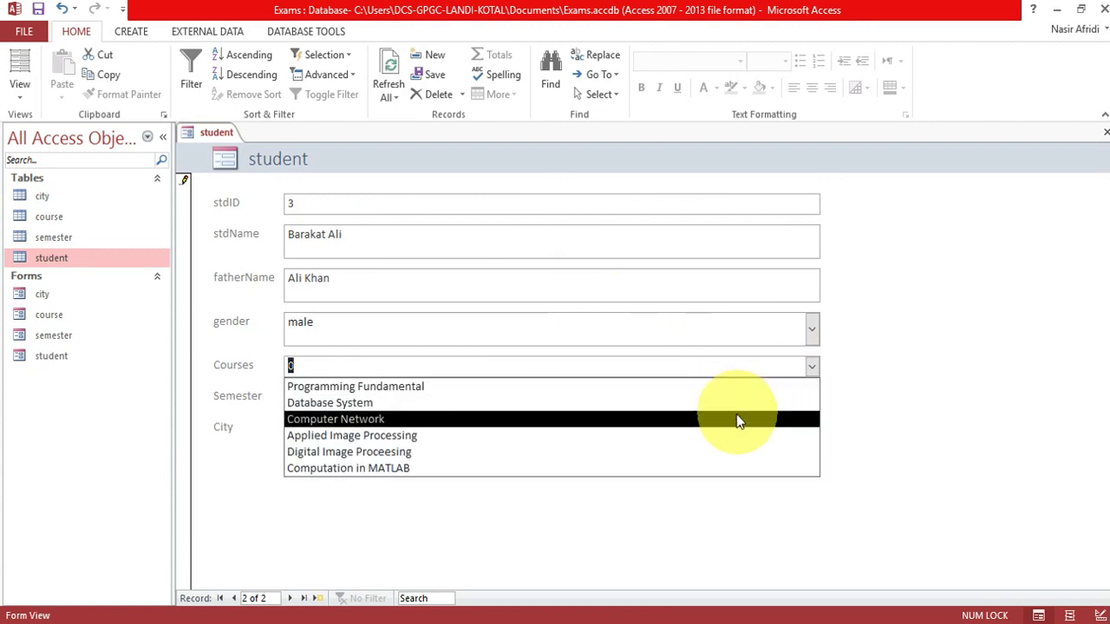
pyautogui.click(734, 418)
pyautogui.click(812, 399)
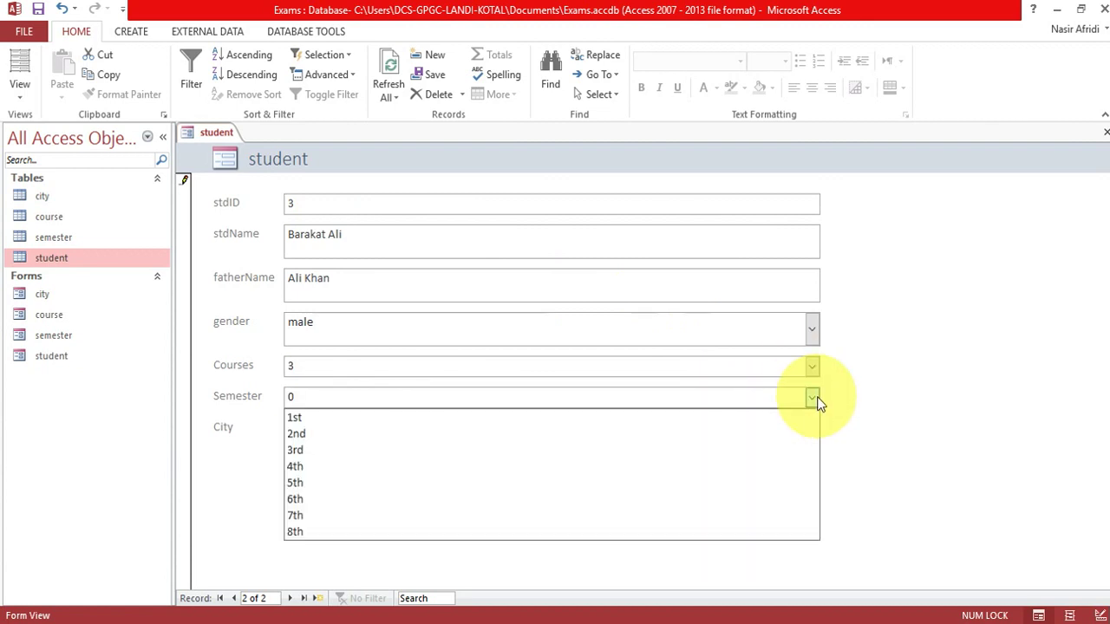
pyautogui.click(775, 469)
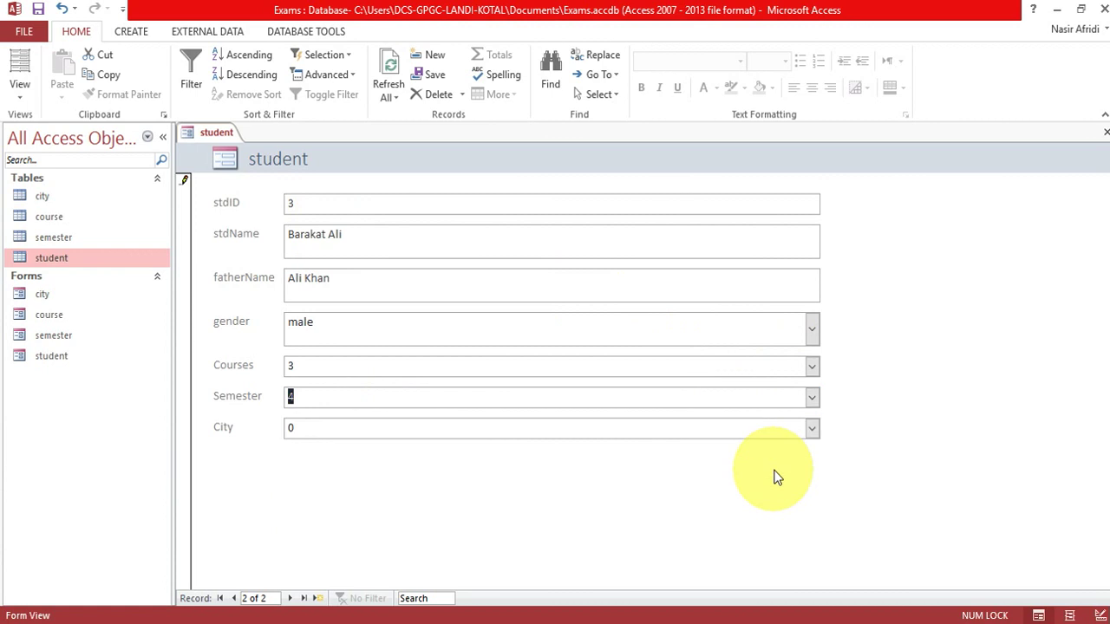
pyautogui.click(811, 428)
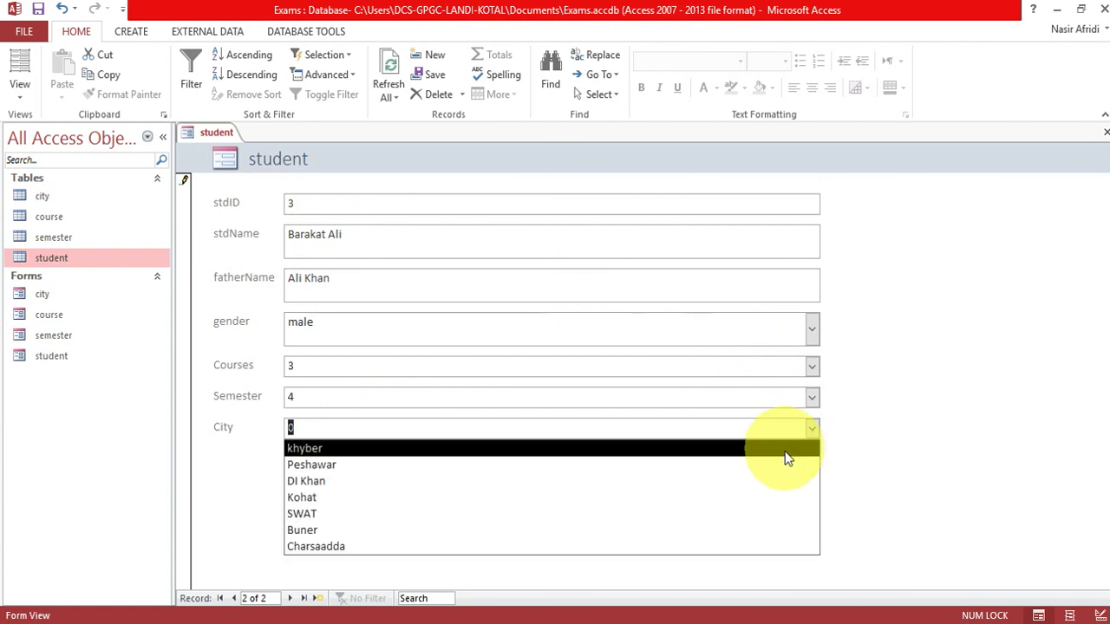
pyautogui.click(780, 451)
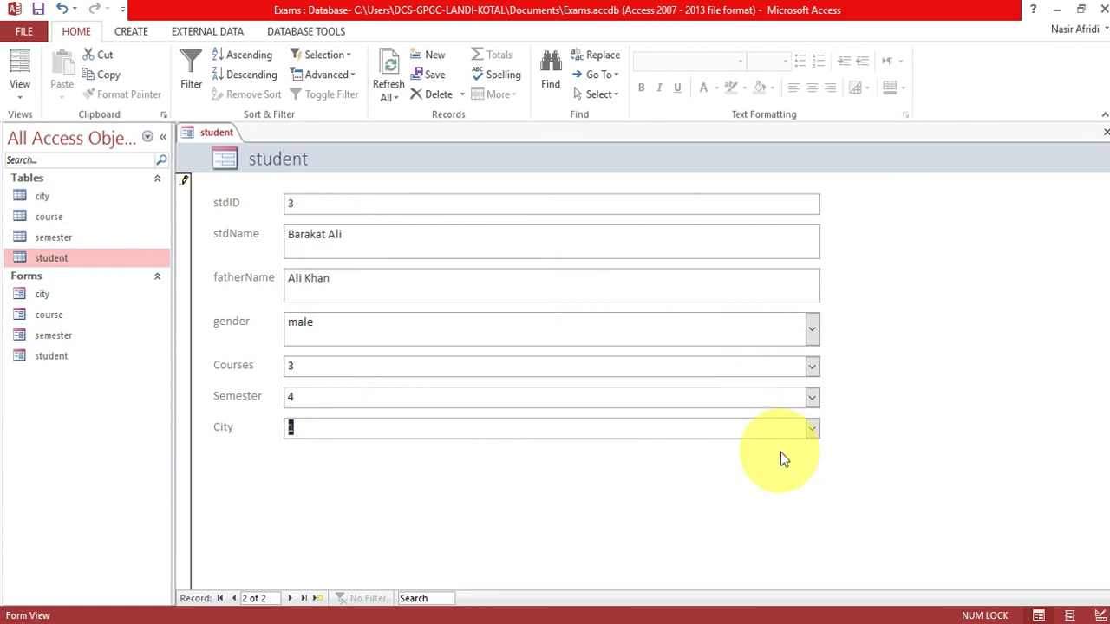
pyautogui.press('Tab')
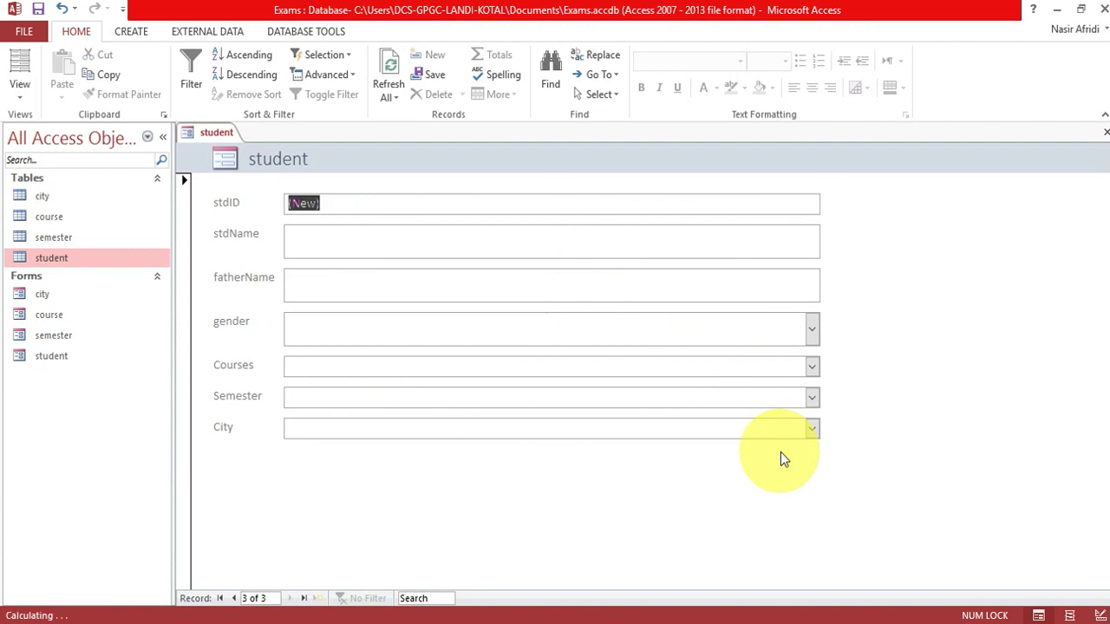
# Add a third male student with Database System, semester 4 and city Peshawar.
pyautogui.click(326, 233)
pyautogui.press('Tab')
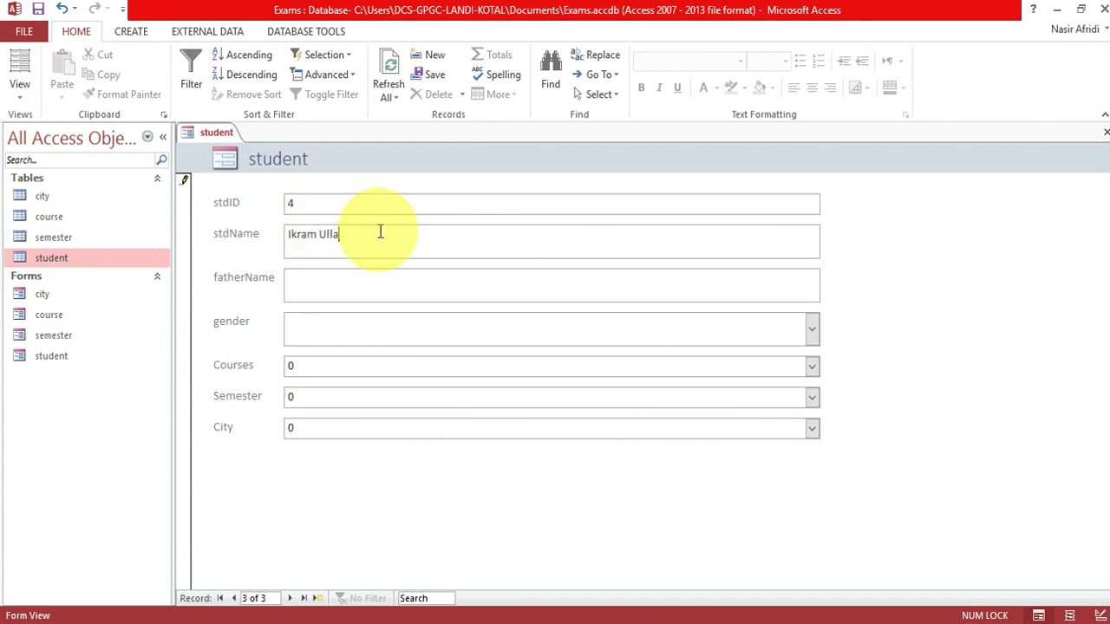
pyautogui.write('male')
pyautogui.press('Tab')
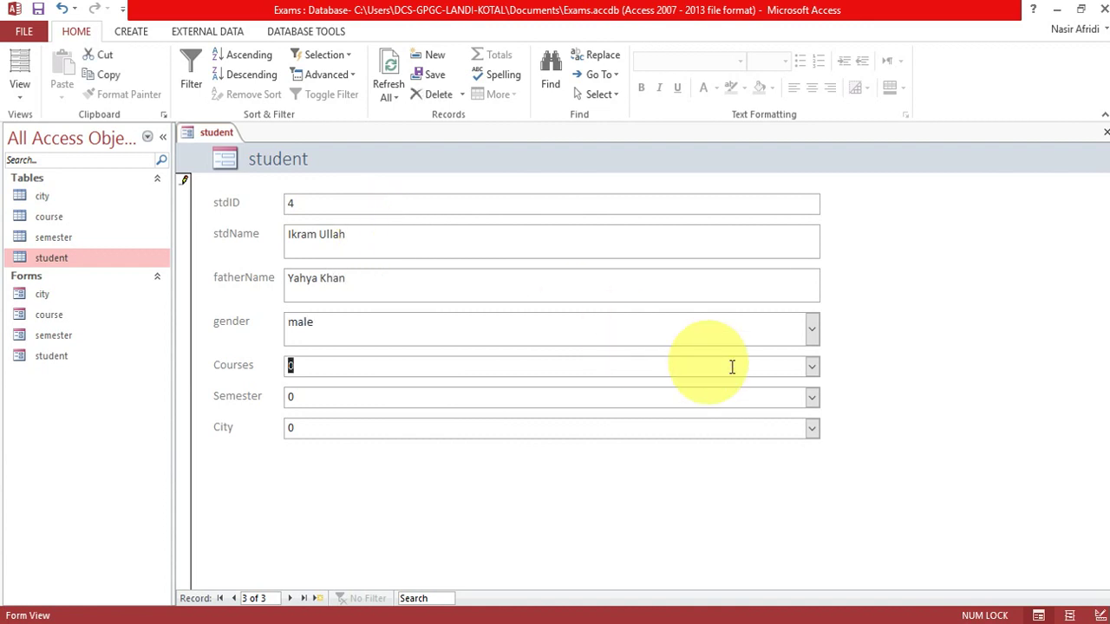
pyautogui.click(814, 367)
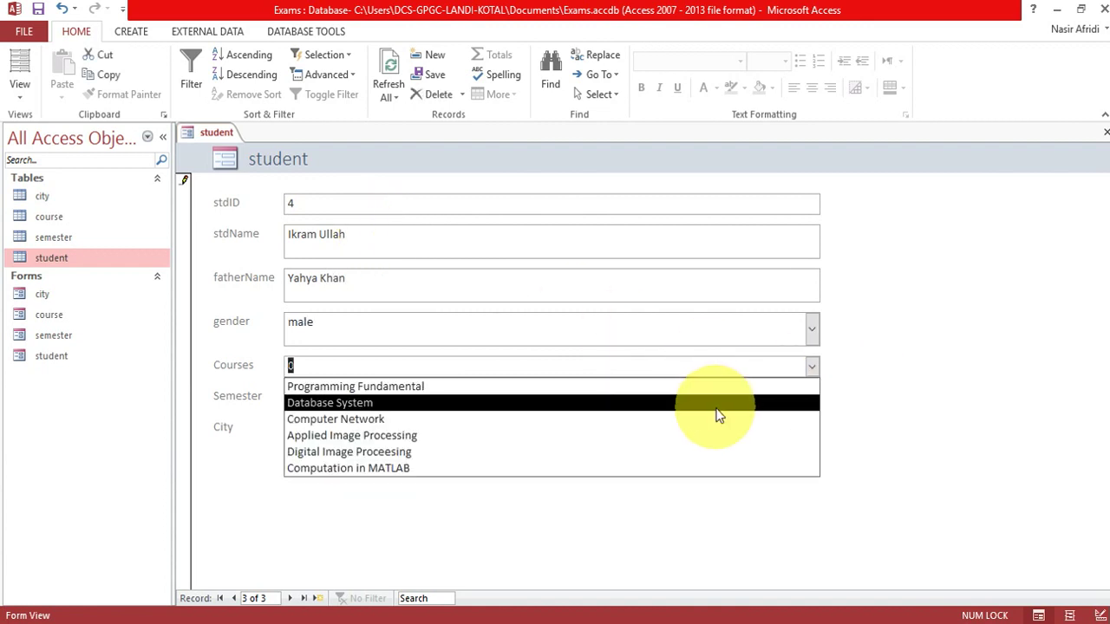
pyautogui.click(718, 404)
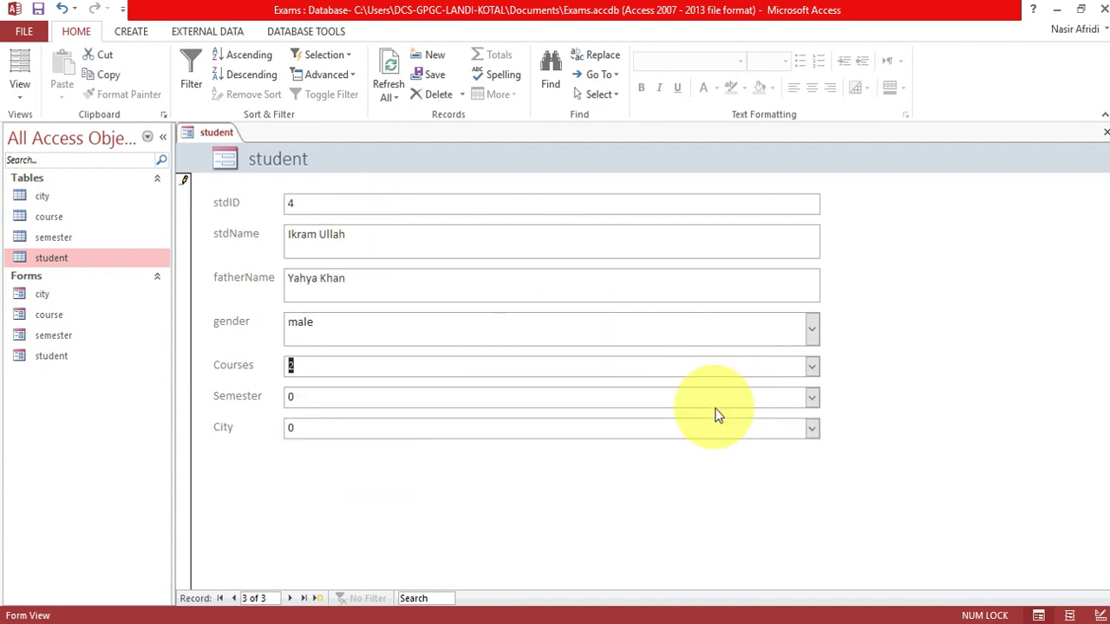
pyautogui.click(810, 401)
pyautogui.click(708, 466)
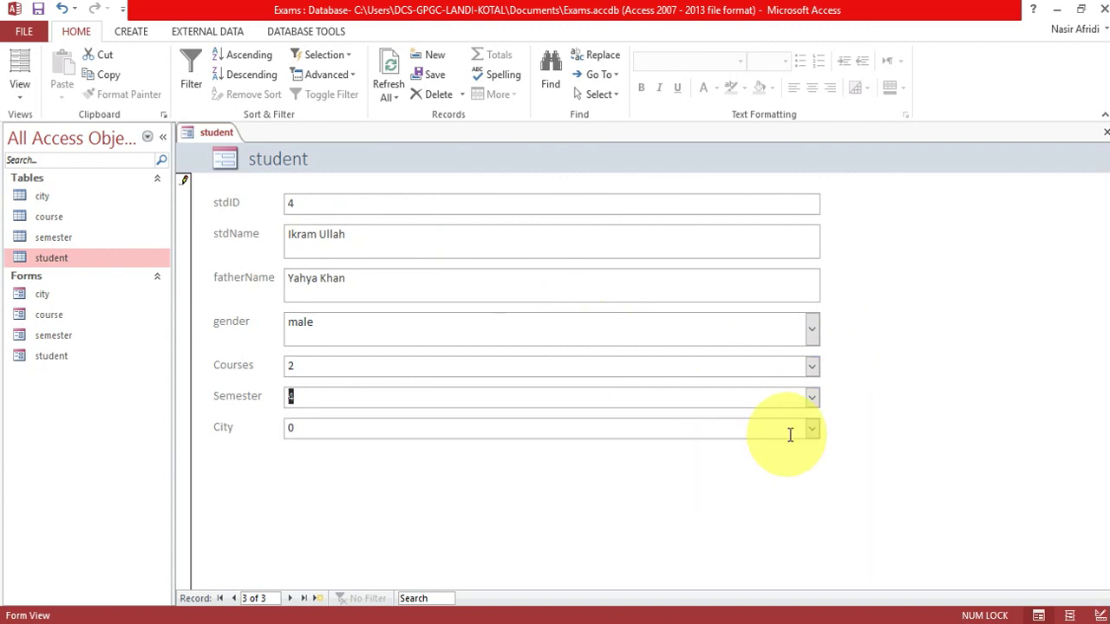
pyautogui.click(807, 429)
pyautogui.click(745, 470)
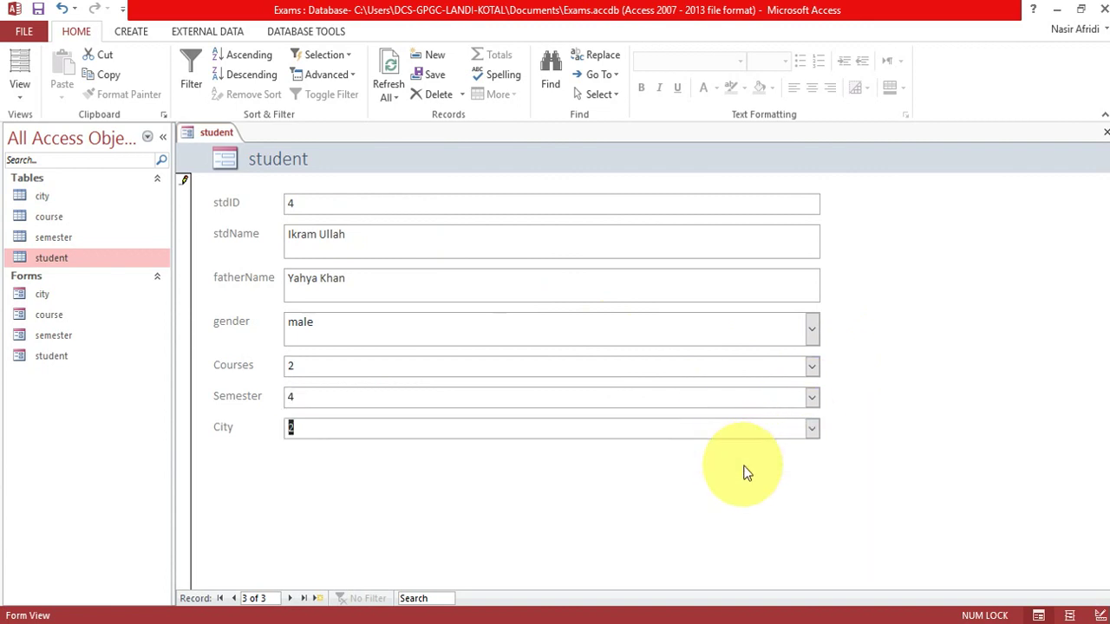
pyautogui.press('Tab')
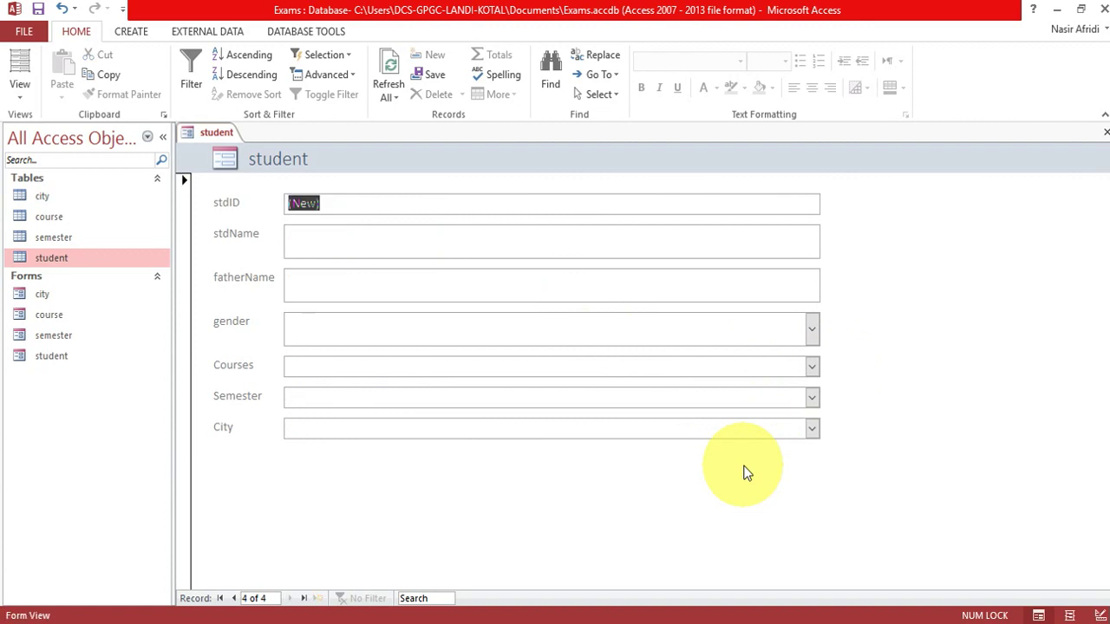
# Open the student table to review the three new records, then close all open objects.
pyautogui.moveTo(19, 313); pyautogui.dragTo(22, 315)
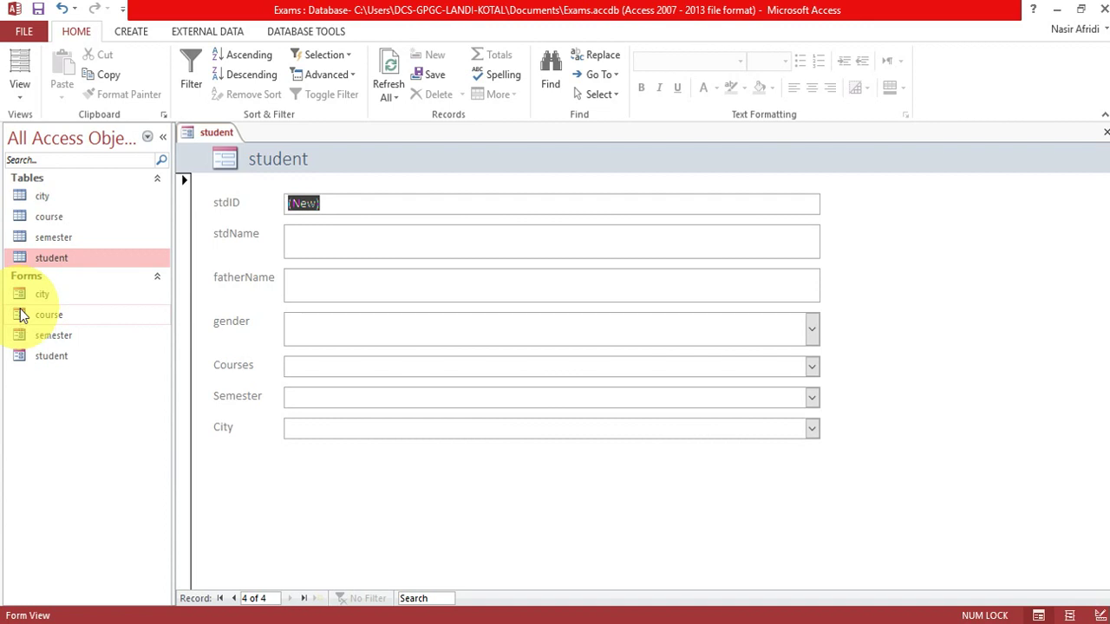
pyautogui.doubleClick(61, 257)
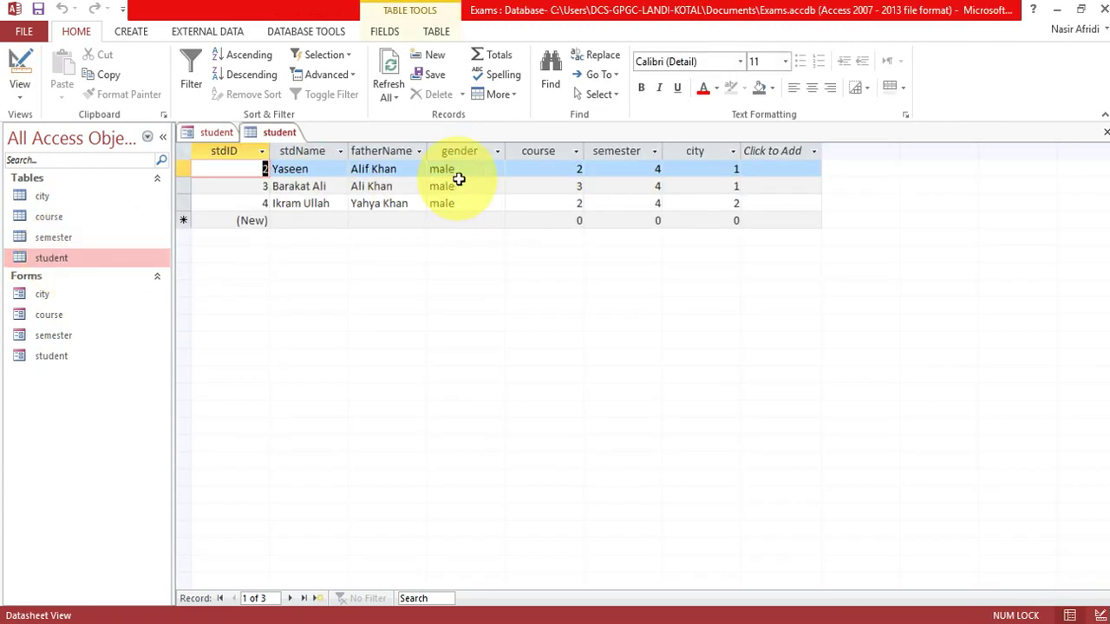
pyautogui.rightClick(279, 133)
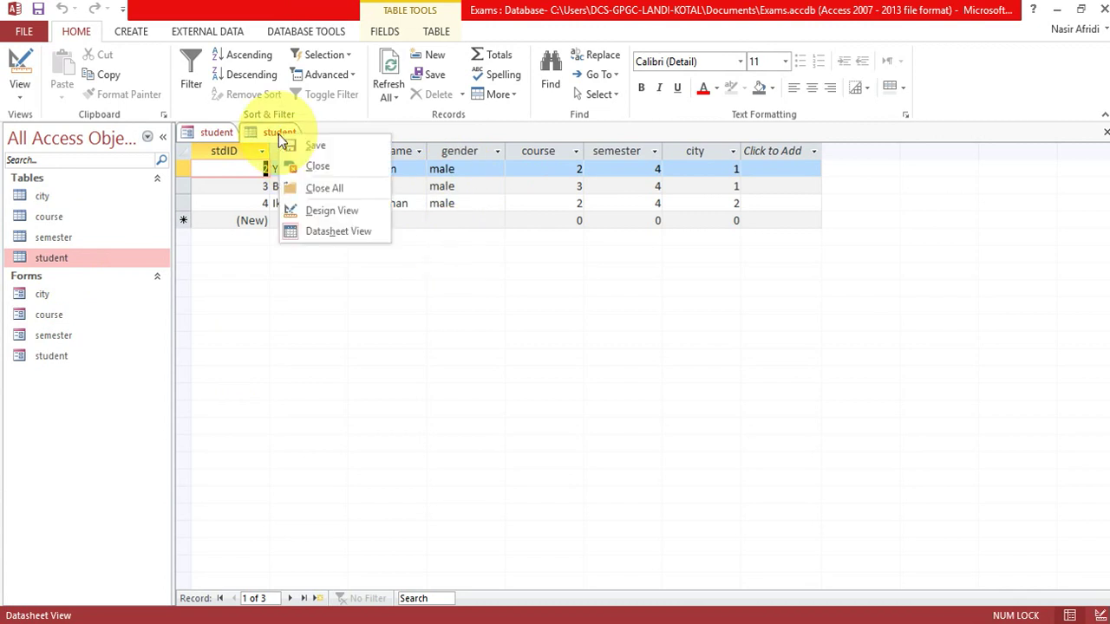
pyautogui.click(333, 192)
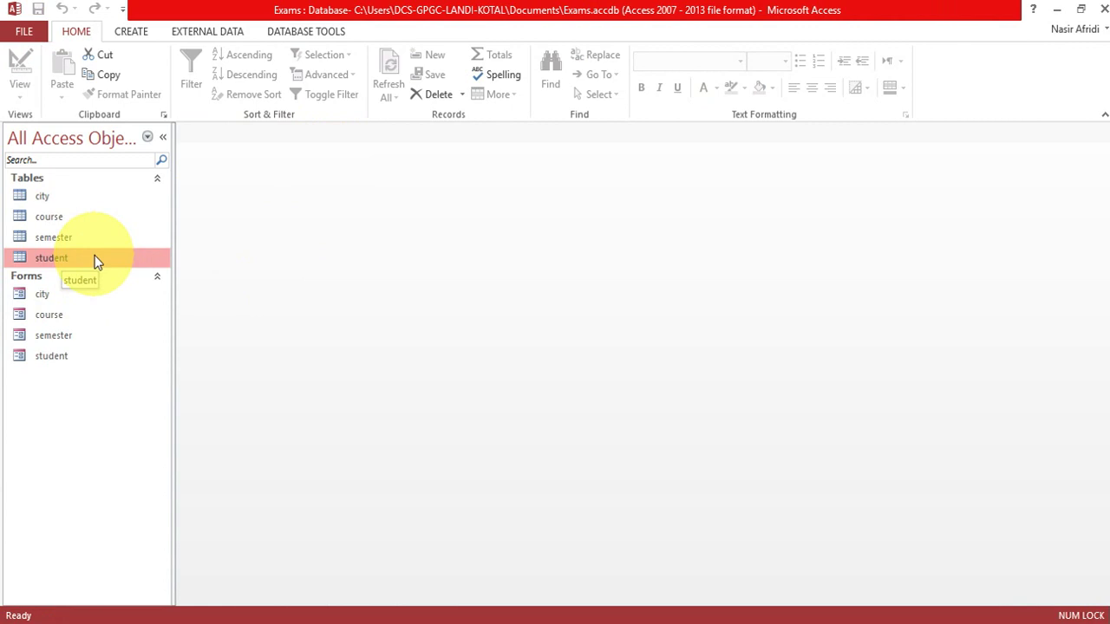
pyautogui.click(132, 32)
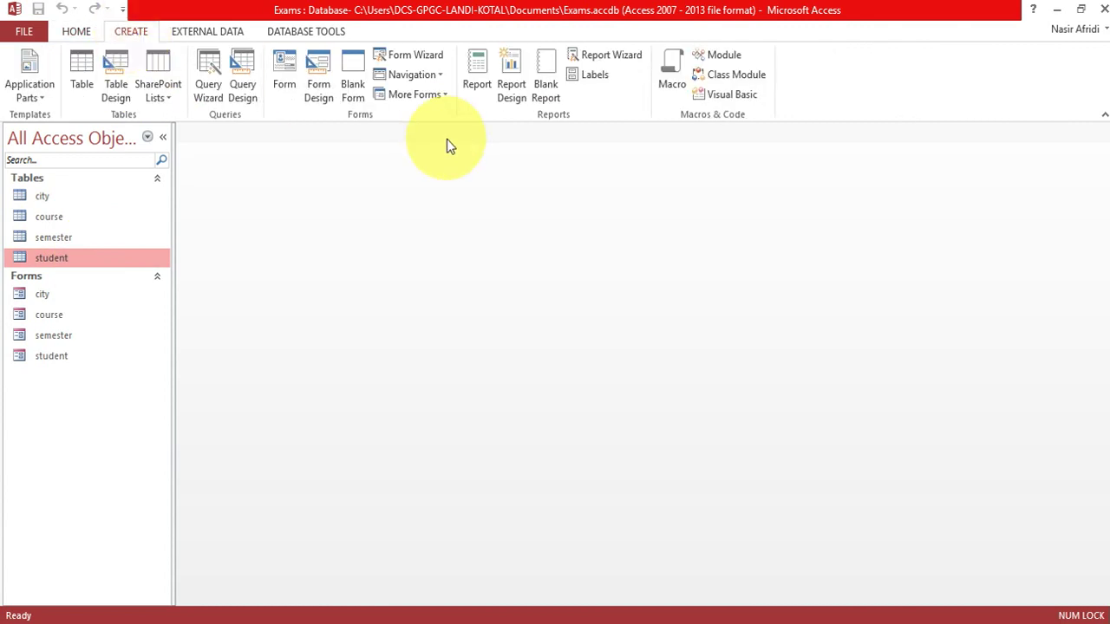
pyautogui.click(542, 76)
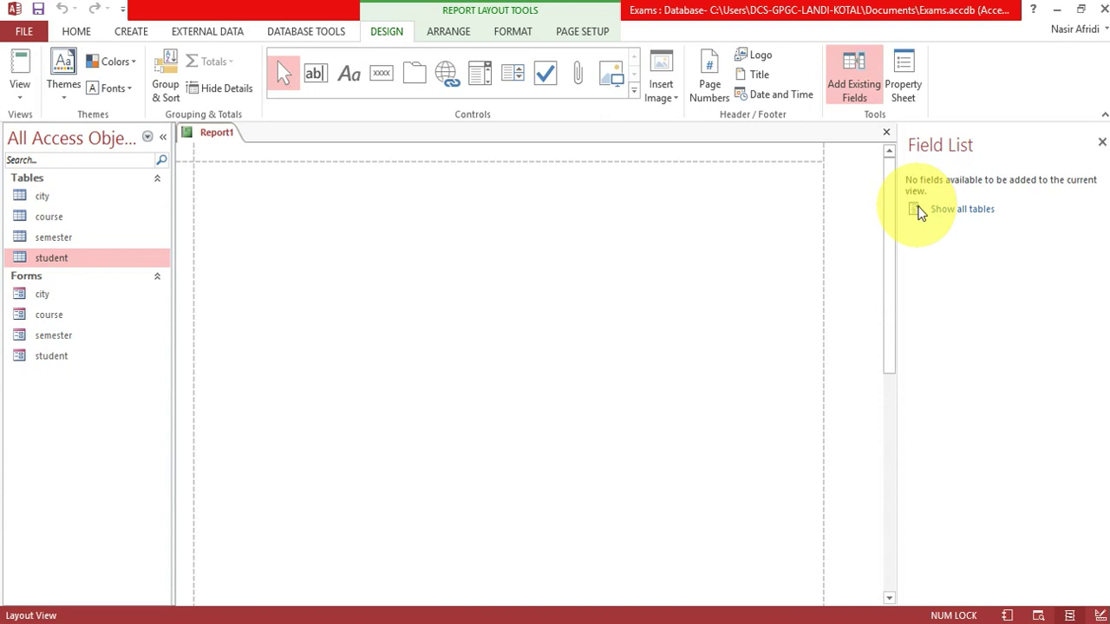
pyautogui.click(902, 87)
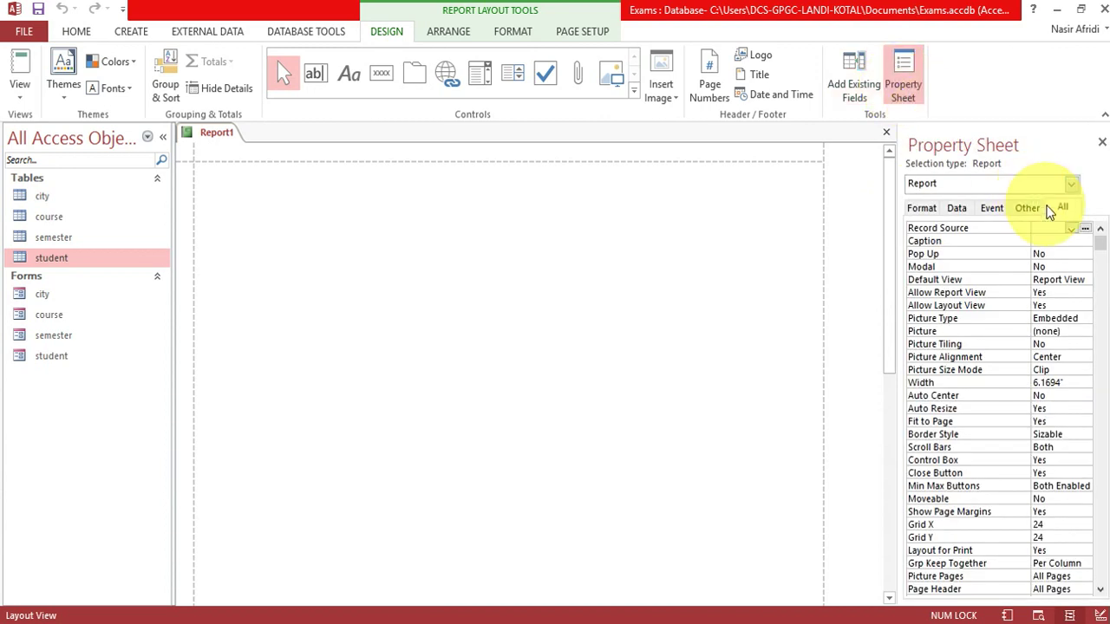
pyautogui.click(886, 133)
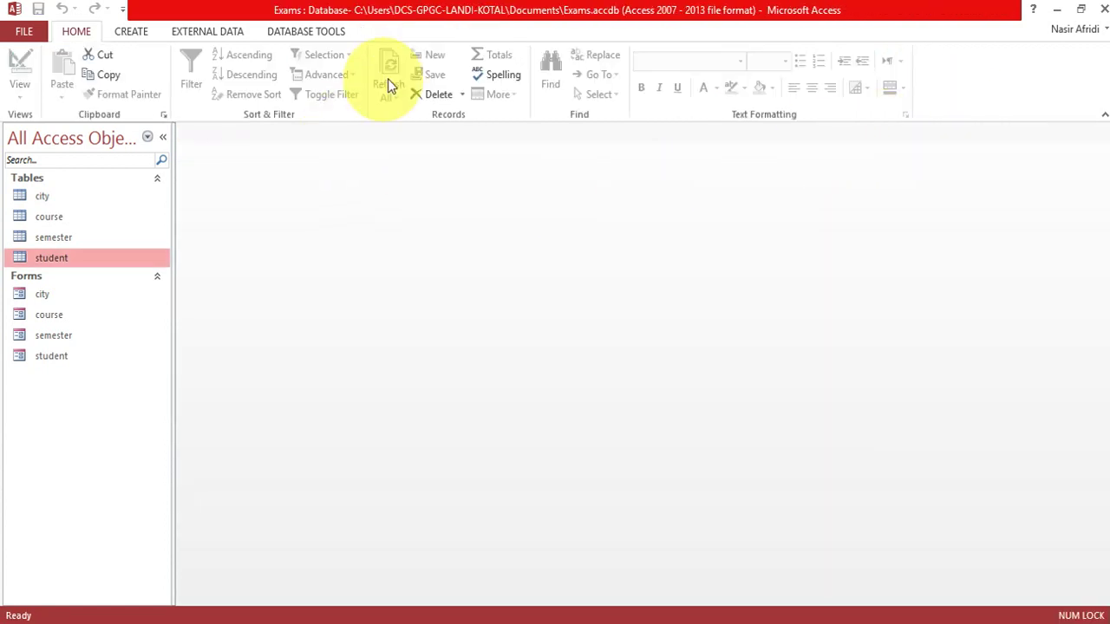
pyautogui.click(132, 32)
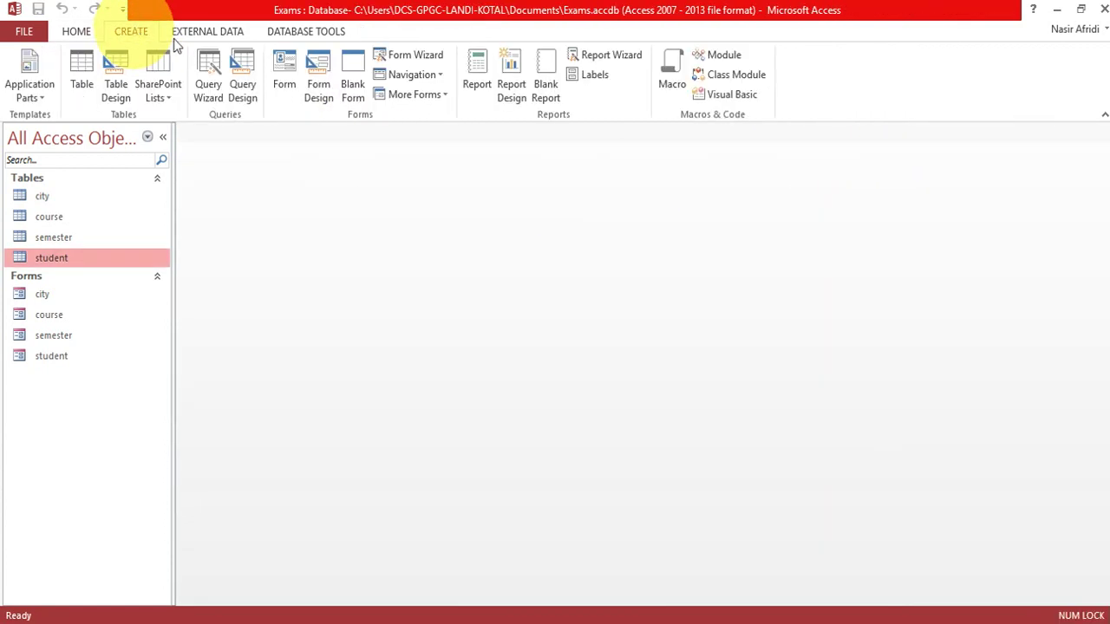
pyautogui.click(512, 74)
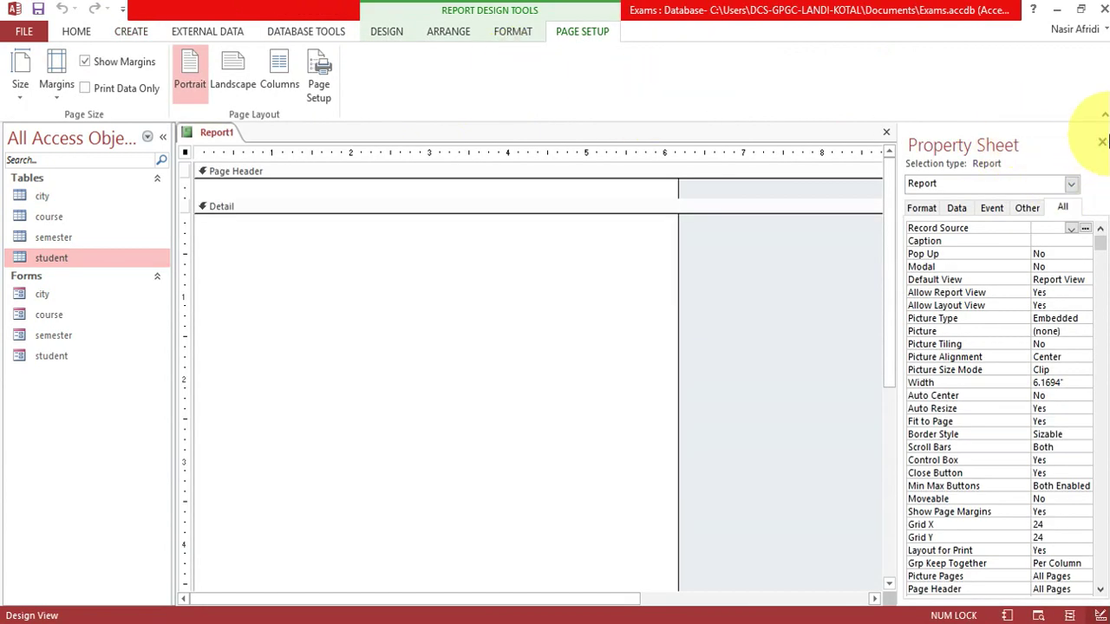
pyautogui.click(1102, 141)
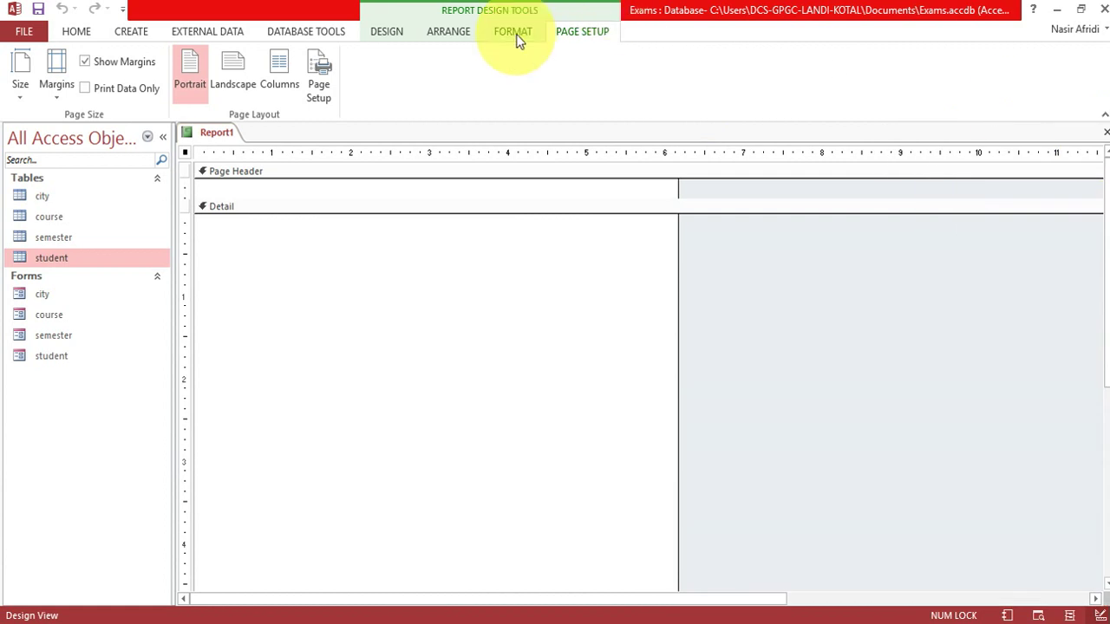
pyautogui.rightClick(220, 133)
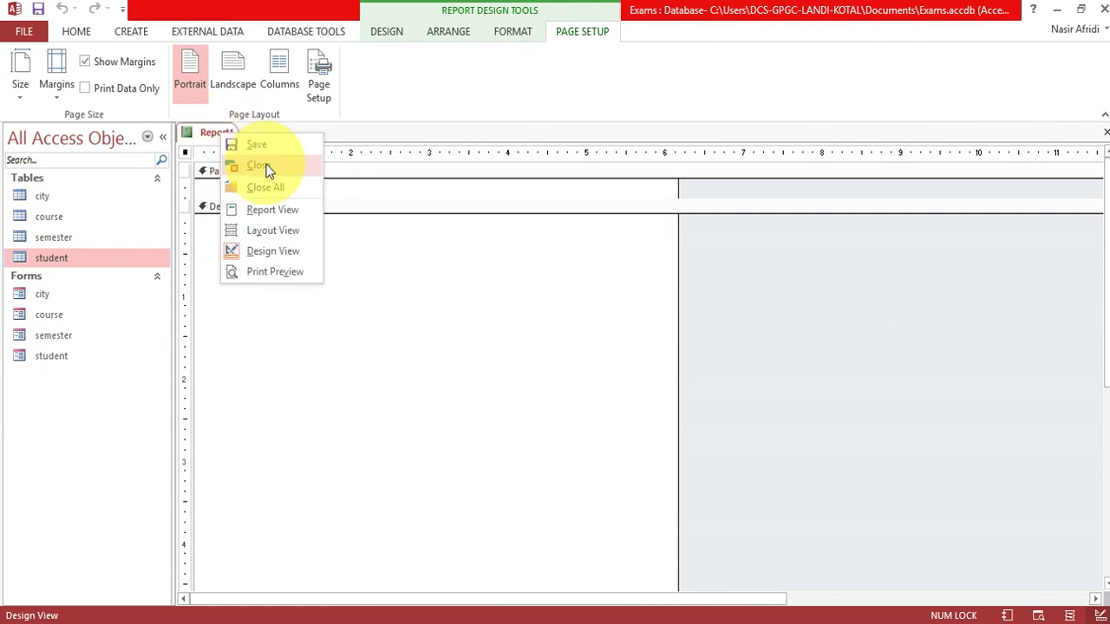
pyautogui.click(269, 171)
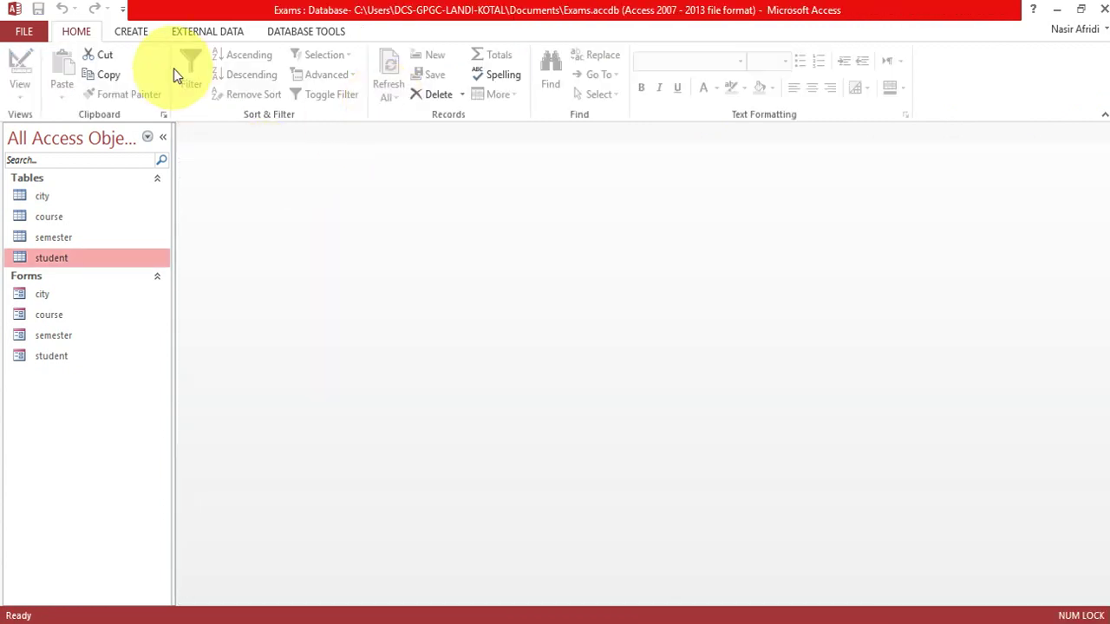
# Start the Report Wizard and add the student fields stdID, stdName, fatherName and gender.
pyautogui.click(130, 31)
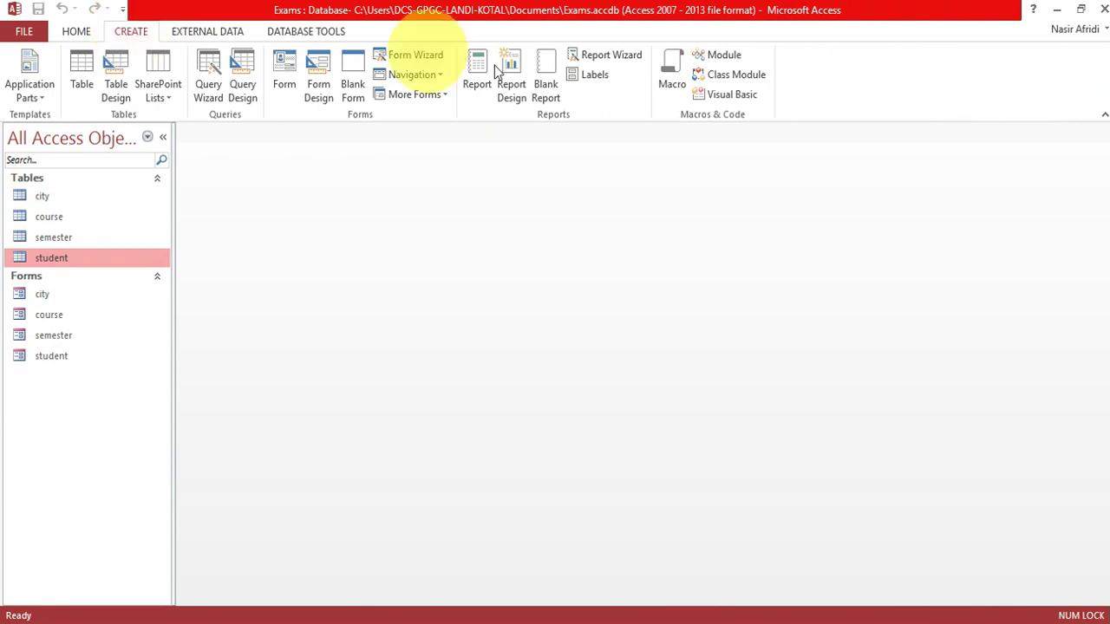
pyautogui.click(610, 55)
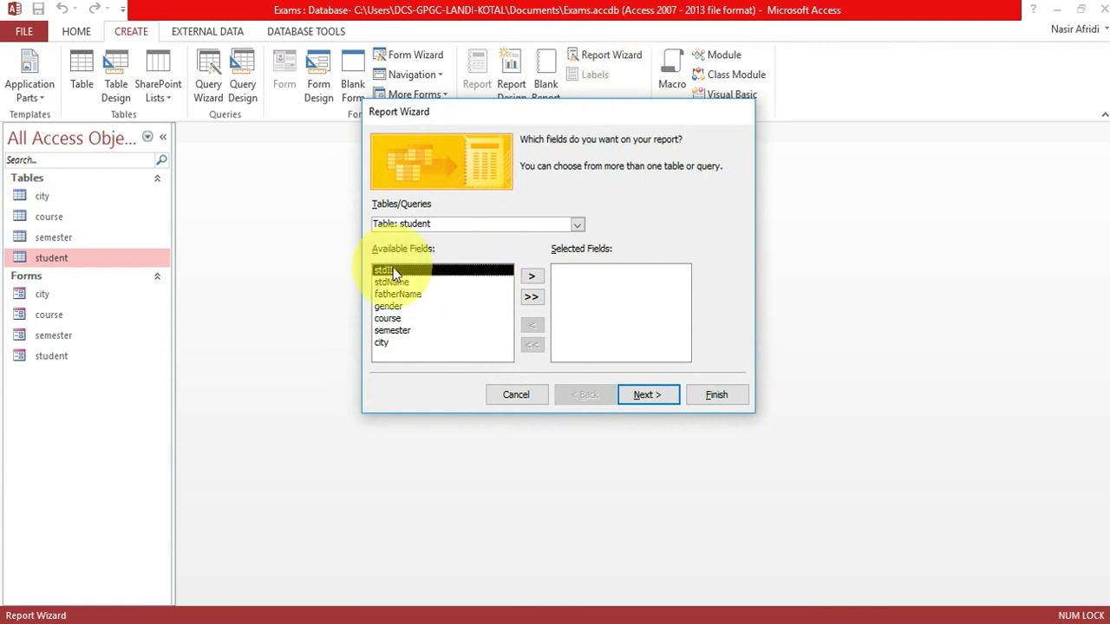
pyautogui.click(527, 279)
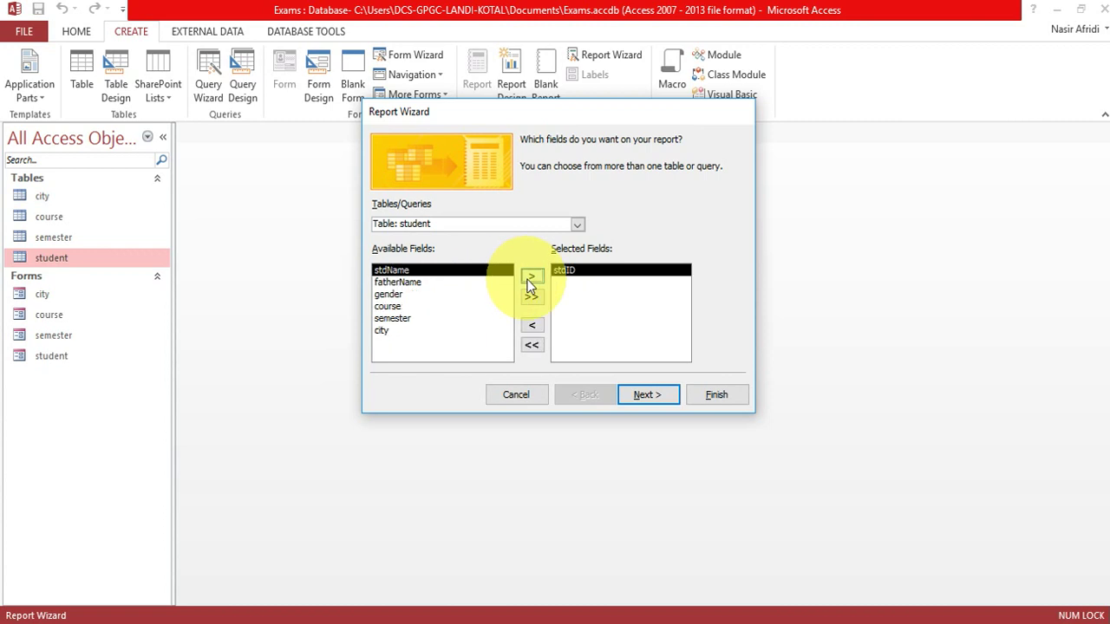
pyautogui.click(529, 279)
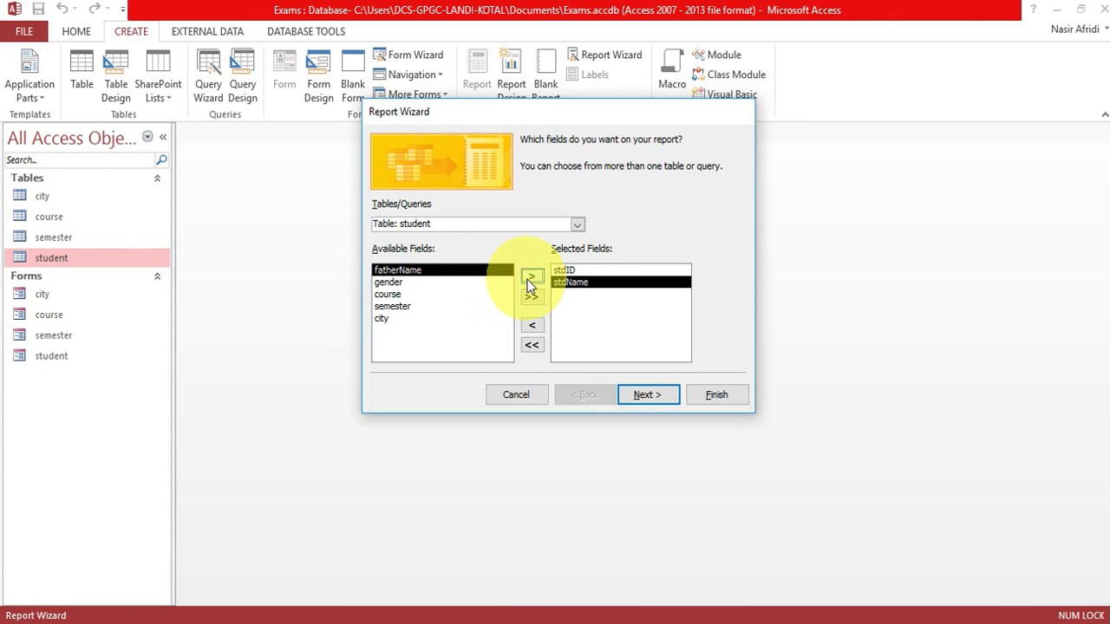
pyautogui.click(529, 279)
pyautogui.click(530, 279)
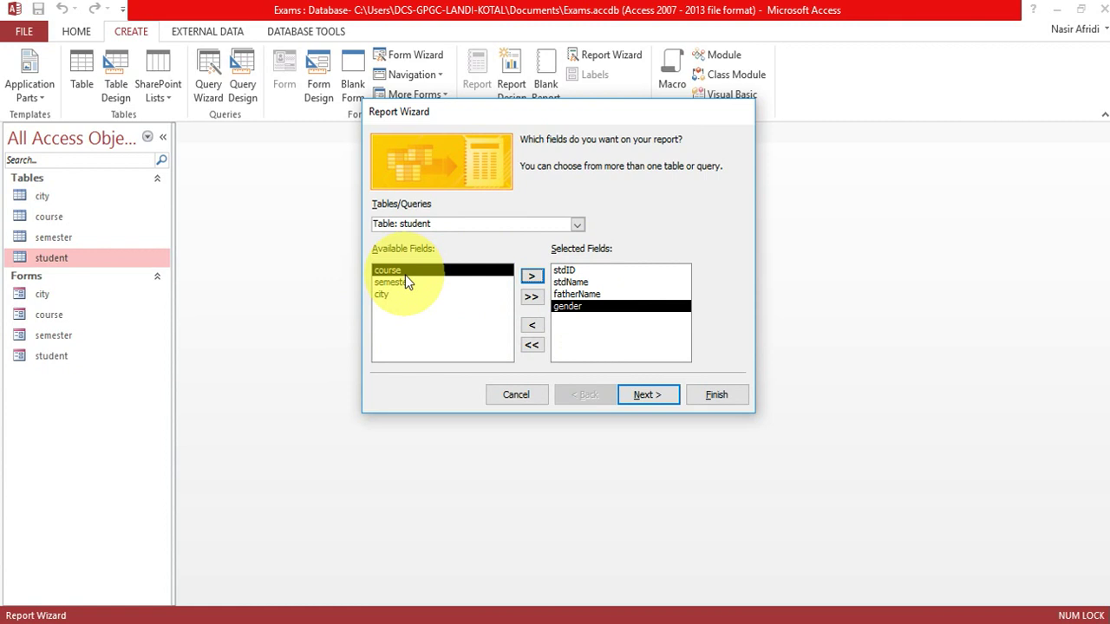
# Add courseName, courseCode and major from the course table.
pyautogui.click(578, 227)
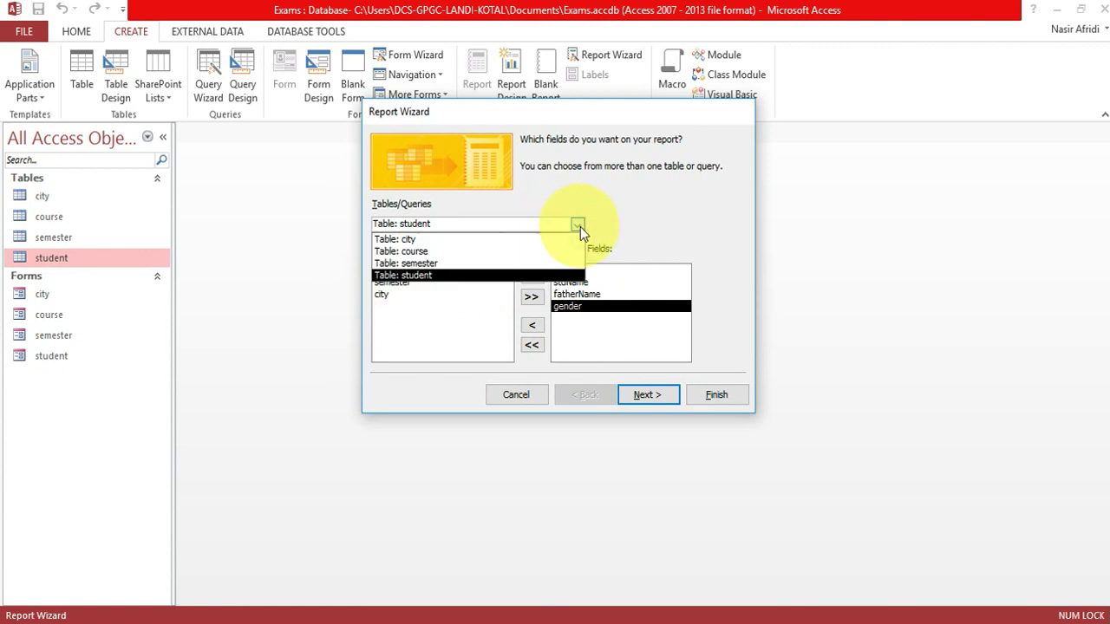
pyautogui.click(521, 251)
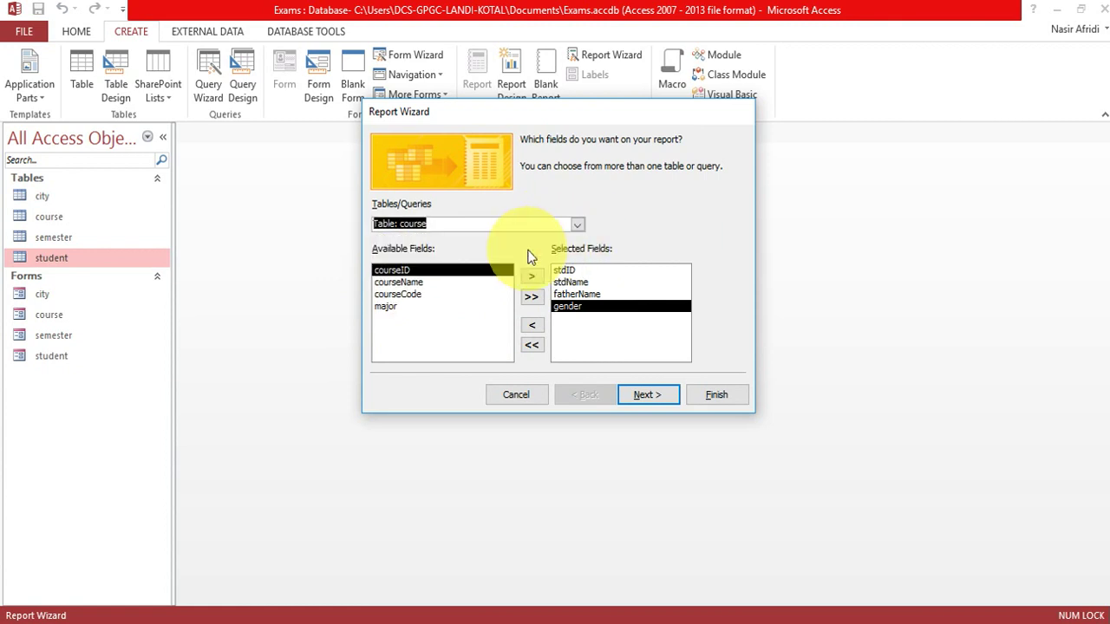
pyautogui.click(414, 284)
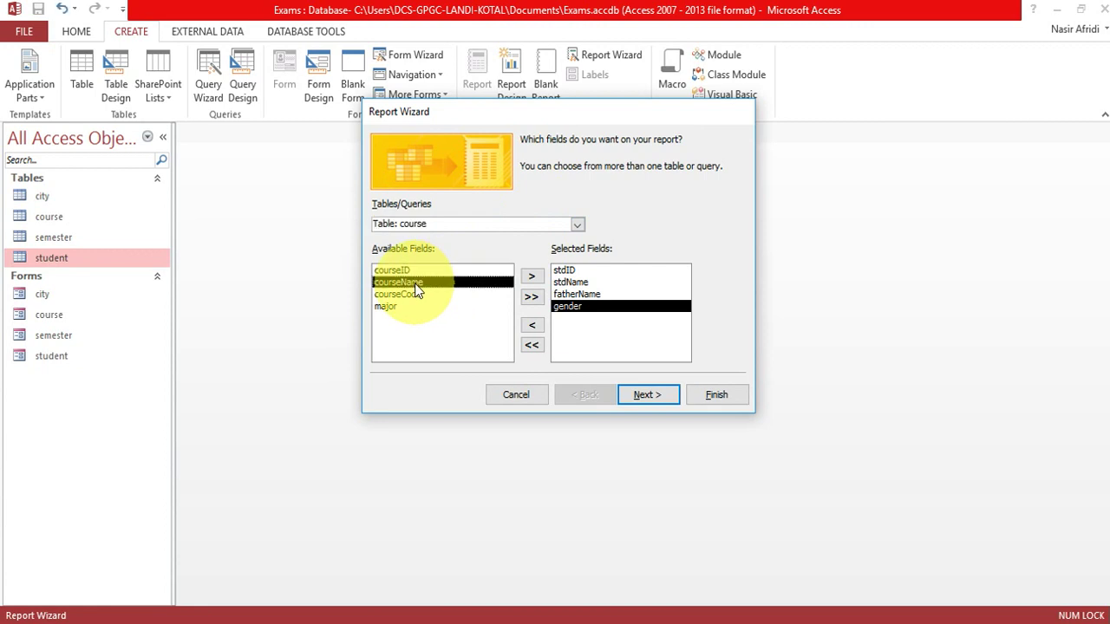
pyautogui.click(533, 278)
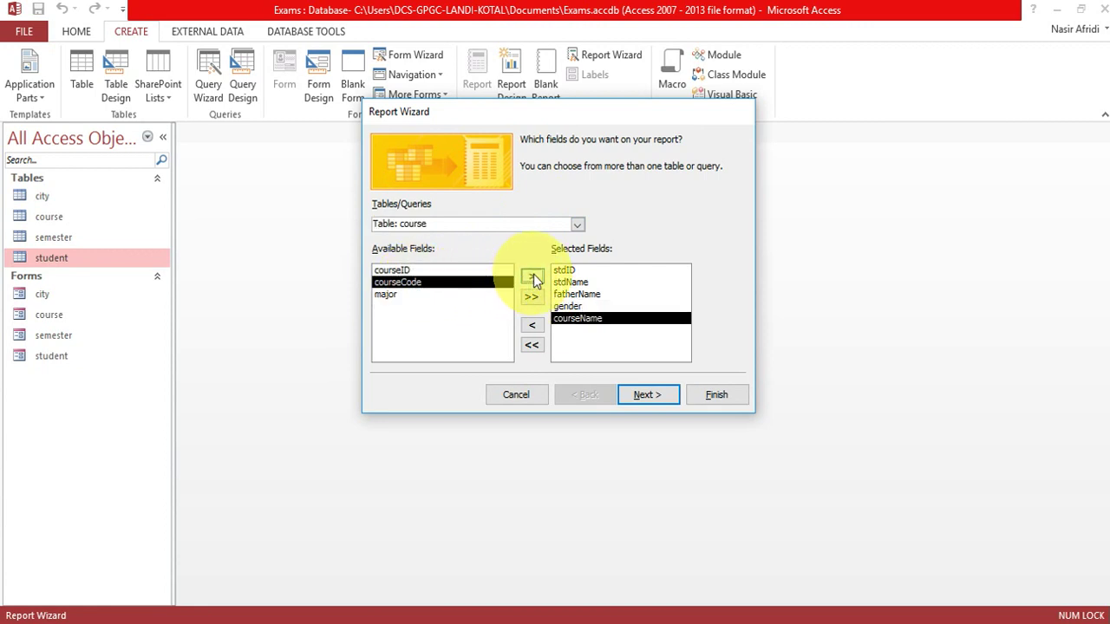
pyautogui.click(534, 284)
pyautogui.click(534, 284)
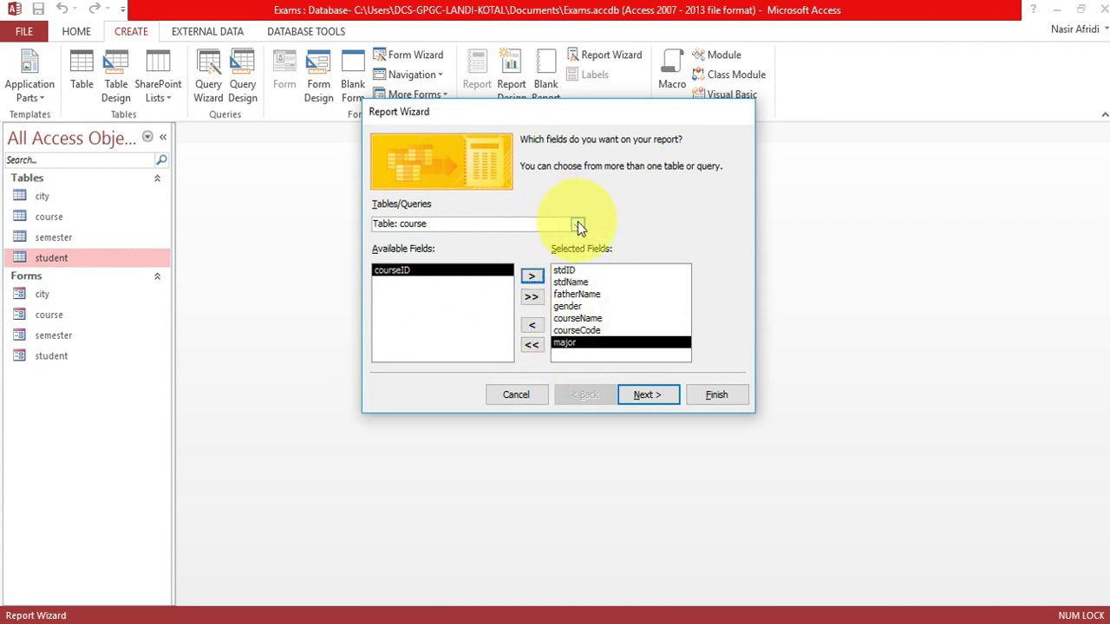
# Add the semester field from the semester table.
pyautogui.click(577, 225)
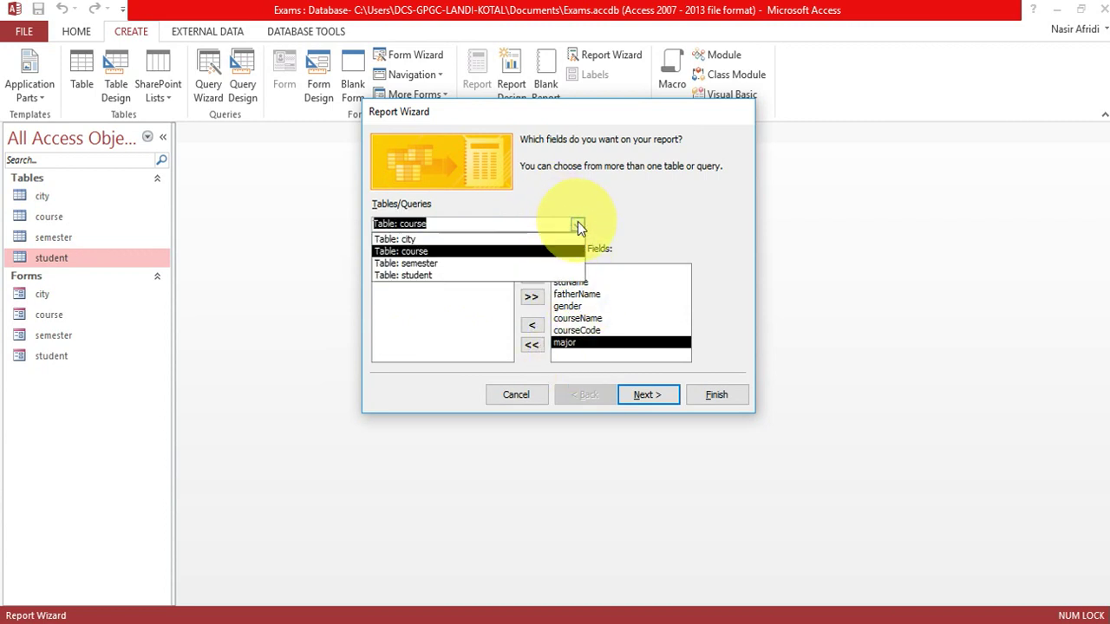
pyautogui.click(506, 263)
pyautogui.click(401, 281)
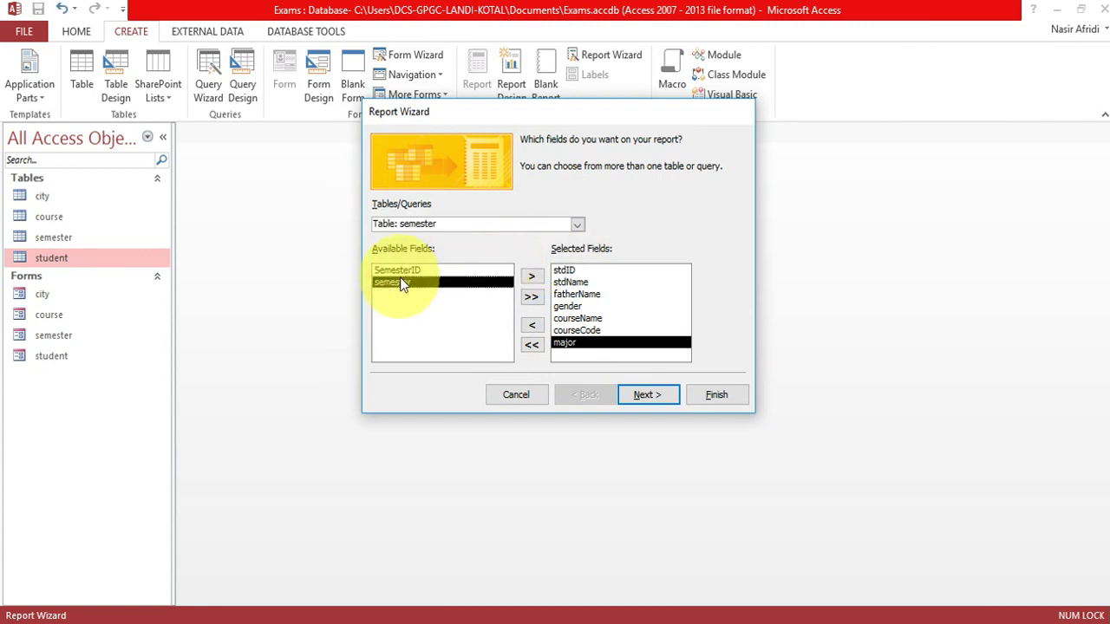
pyautogui.click(535, 281)
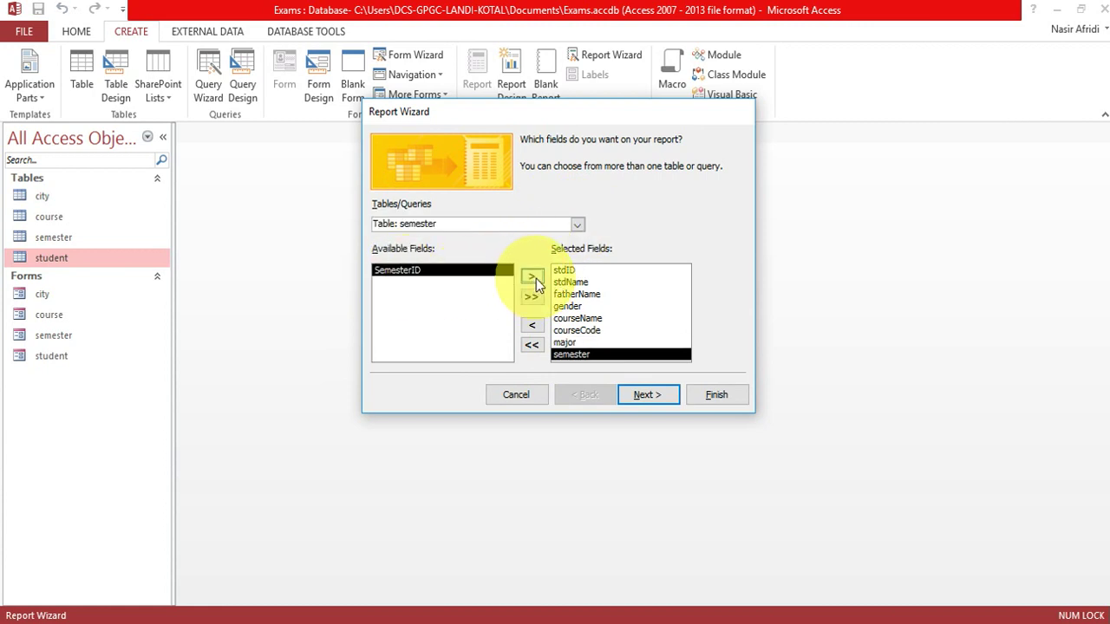
# Add cityName and province from the city table and continue.
pyautogui.click(577, 224)
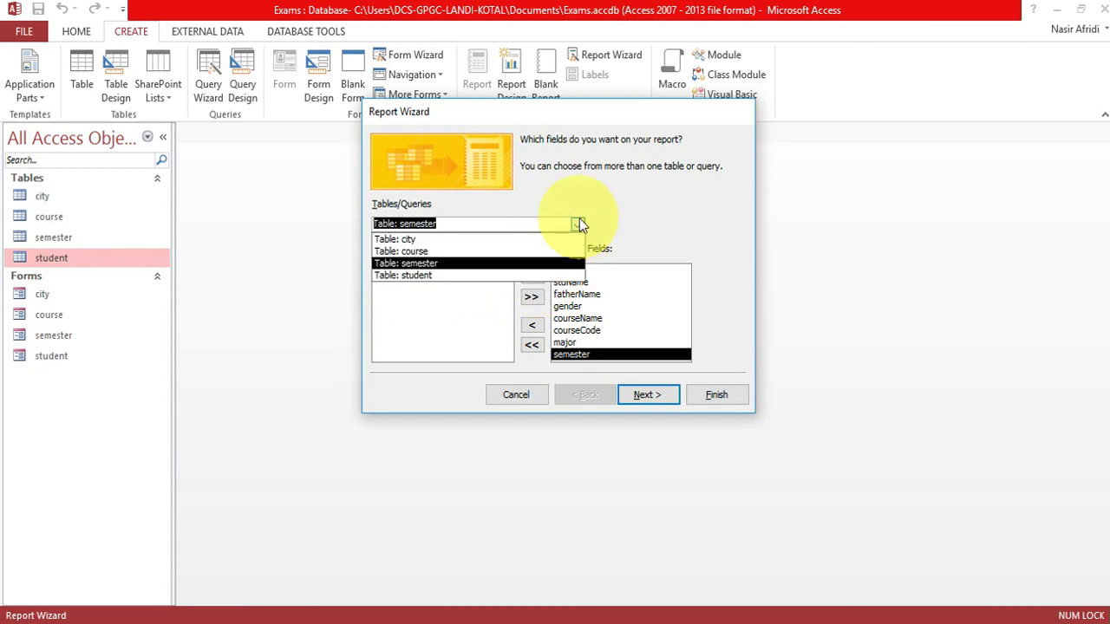
pyautogui.click(407, 240)
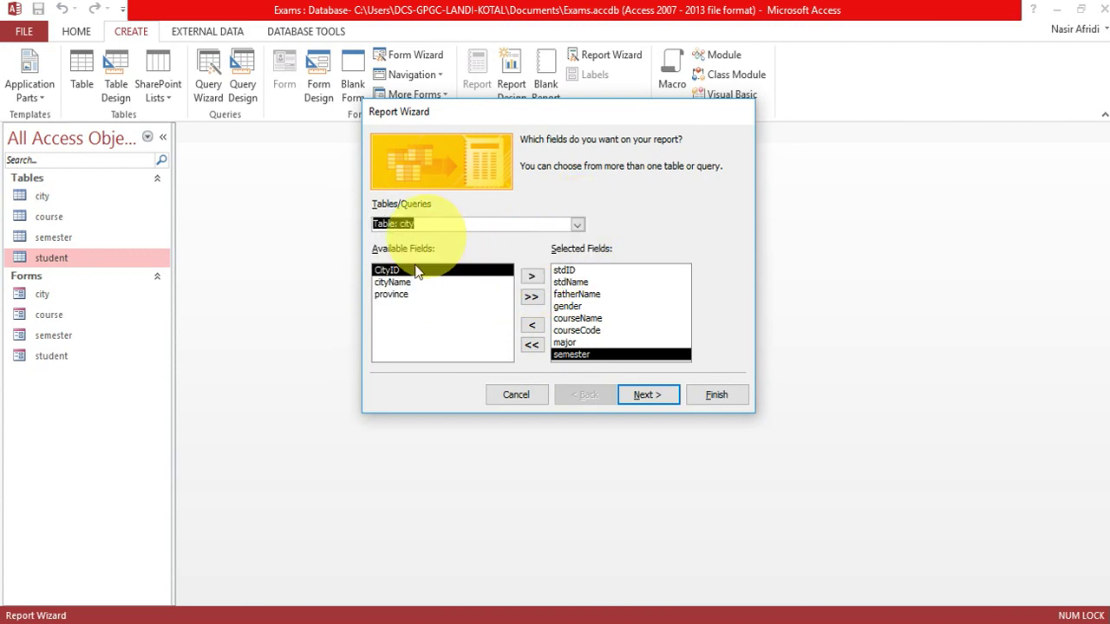
pyautogui.click(392, 284)
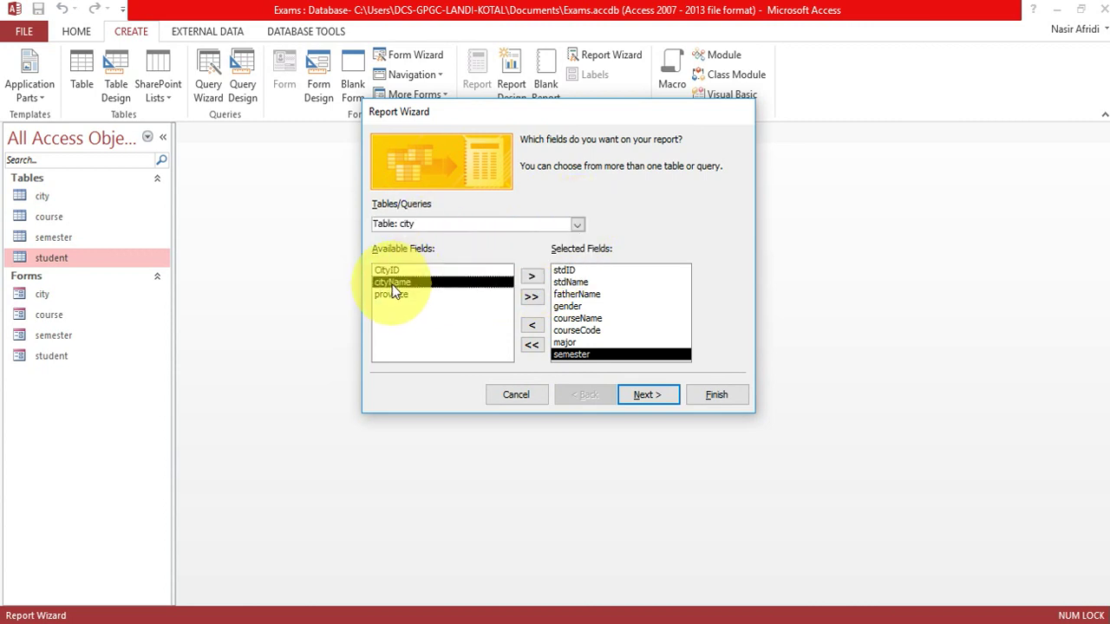
pyautogui.click(532, 277)
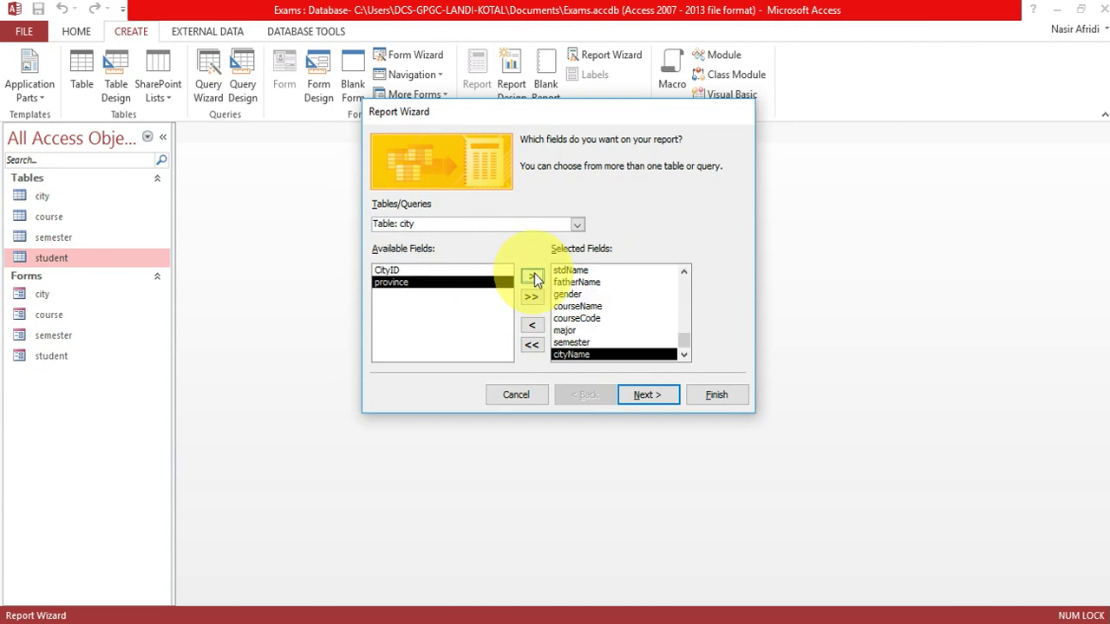
pyautogui.click(532, 277)
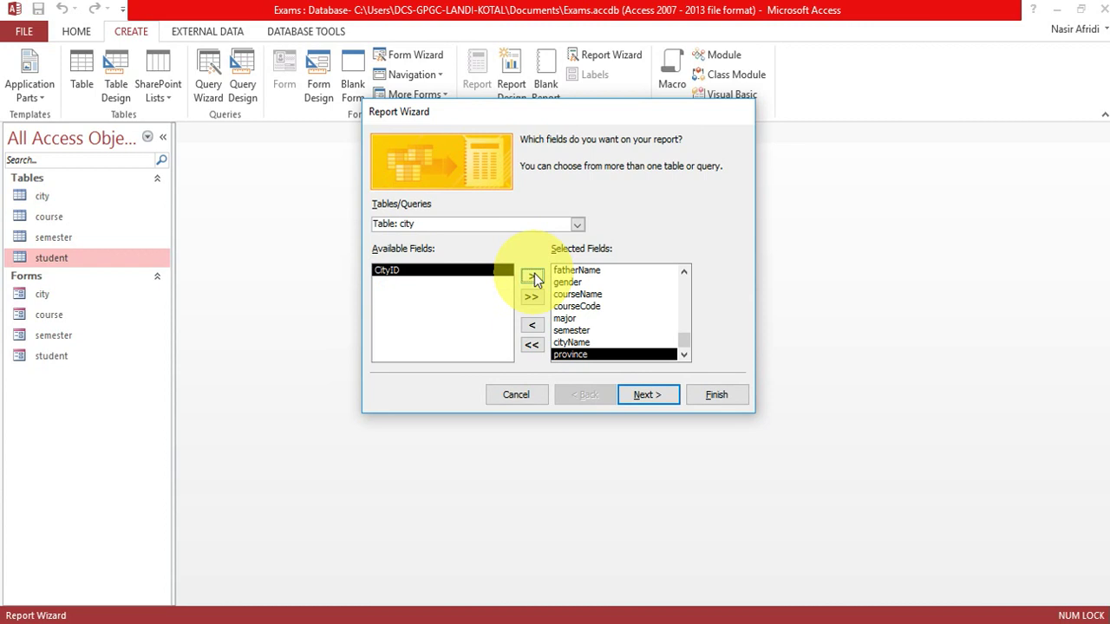
pyautogui.click(622, 388)
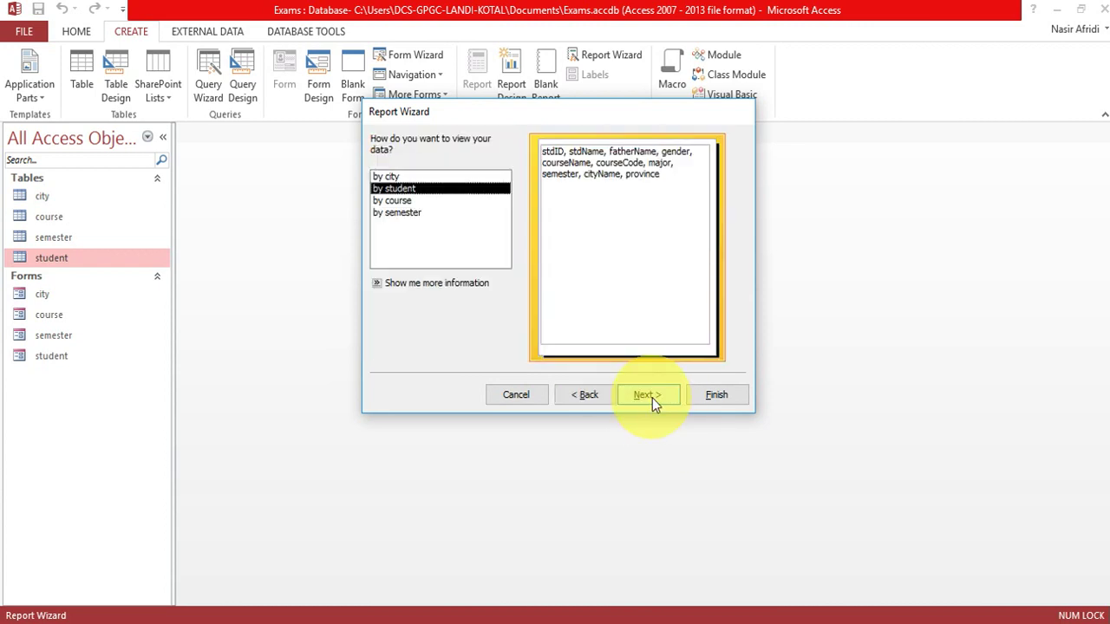
# View by student with no grouping, sort by stdID ascending, and choose Tabular Landscape layout.
pyautogui.click(652, 398)
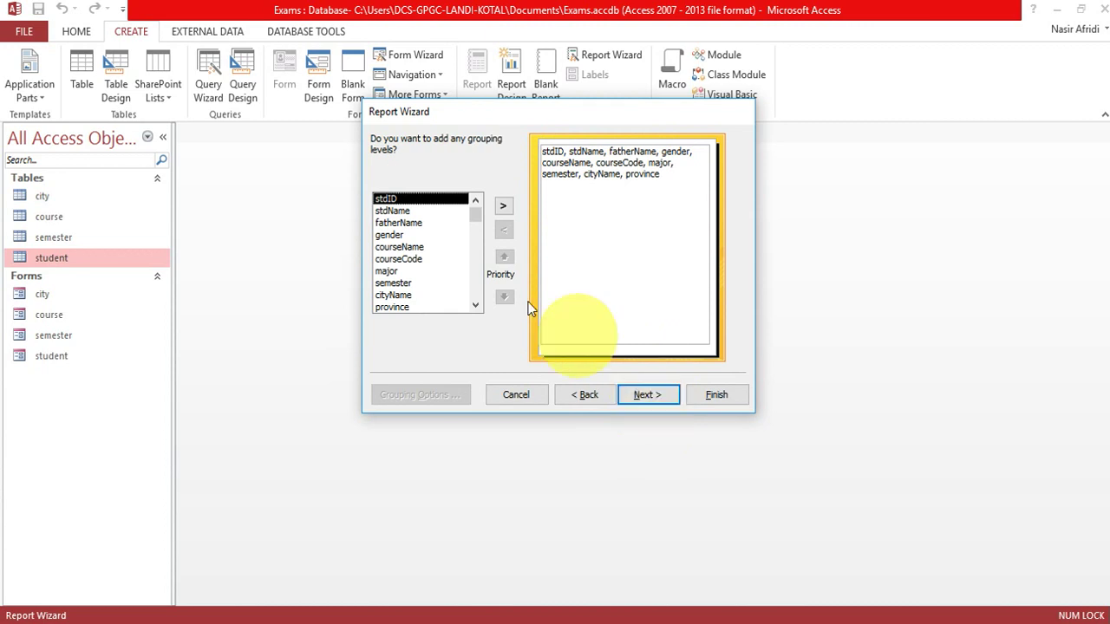
pyautogui.click(641, 394)
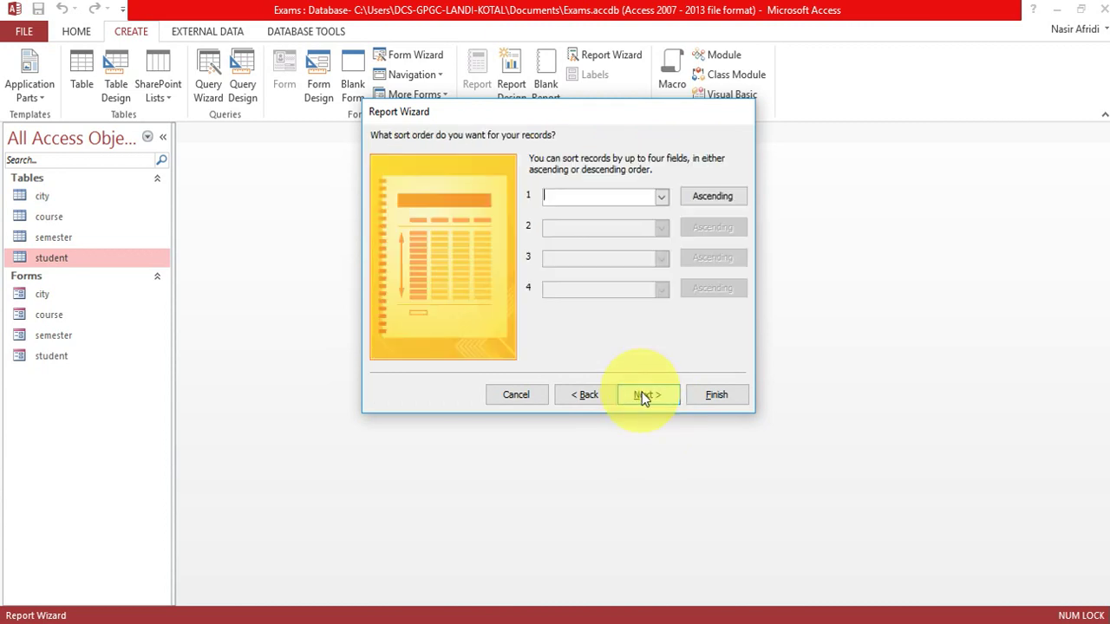
pyautogui.click(663, 198)
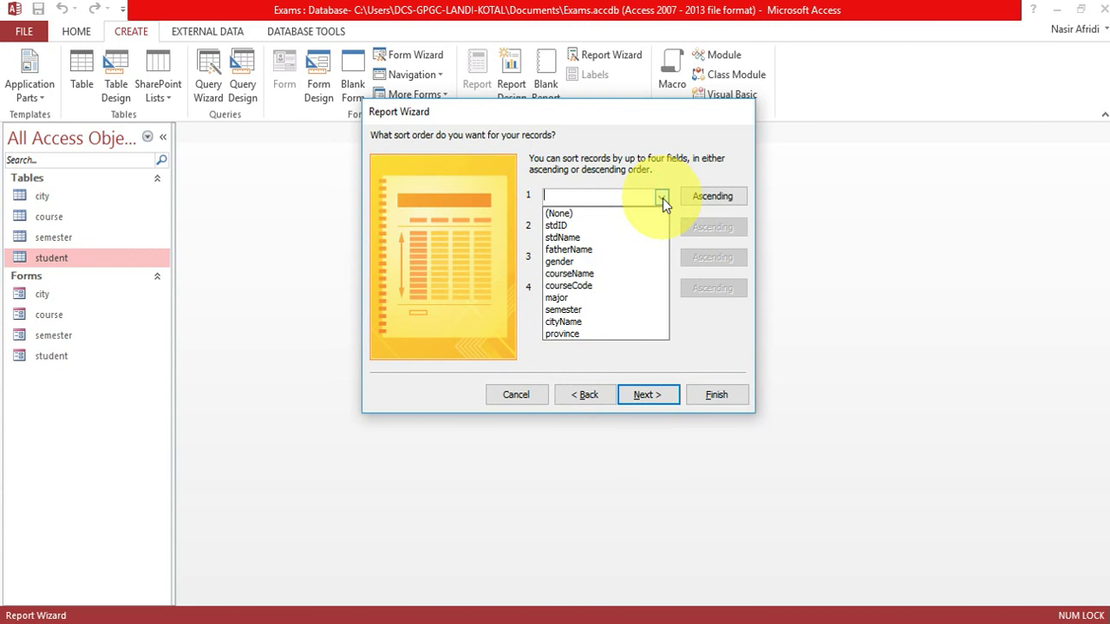
pyautogui.click(631, 224)
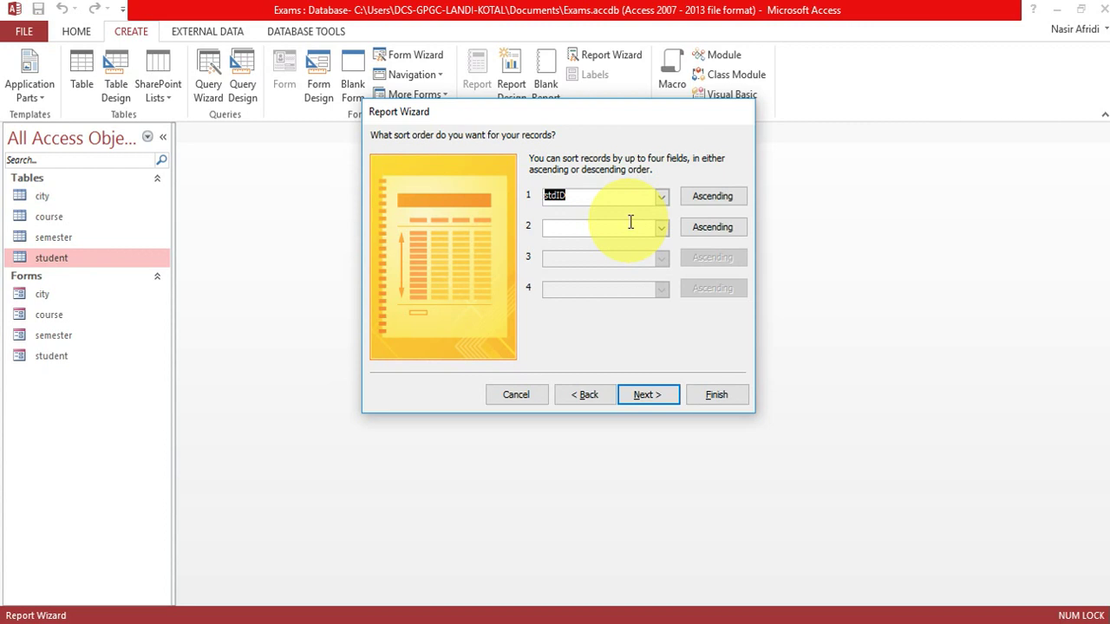
pyautogui.click(644, 396)
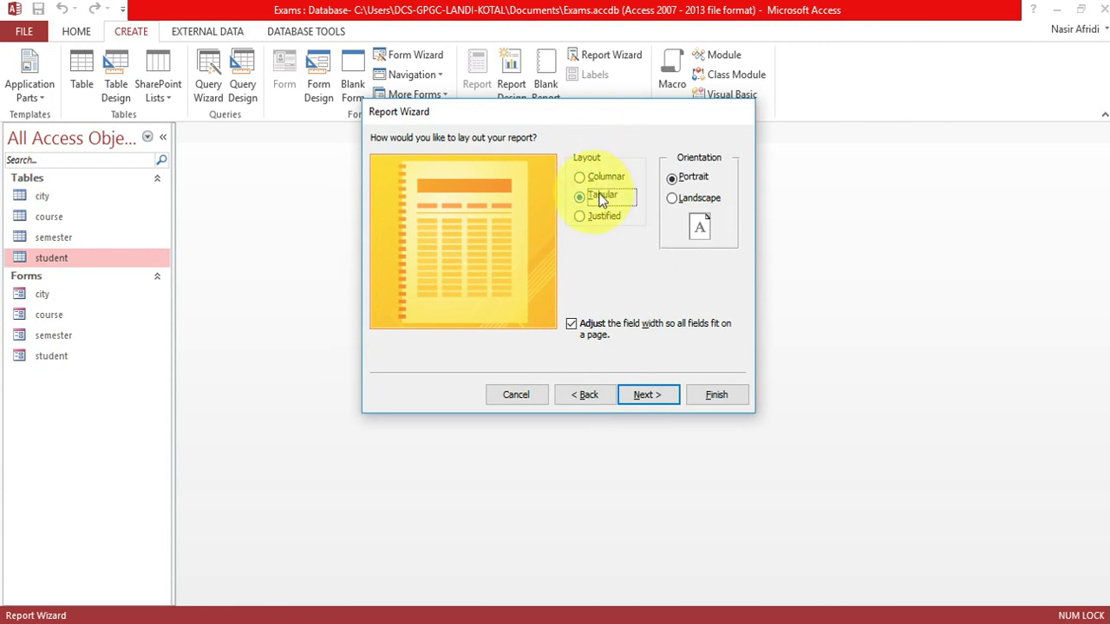
pyautogui.click(694, 199)
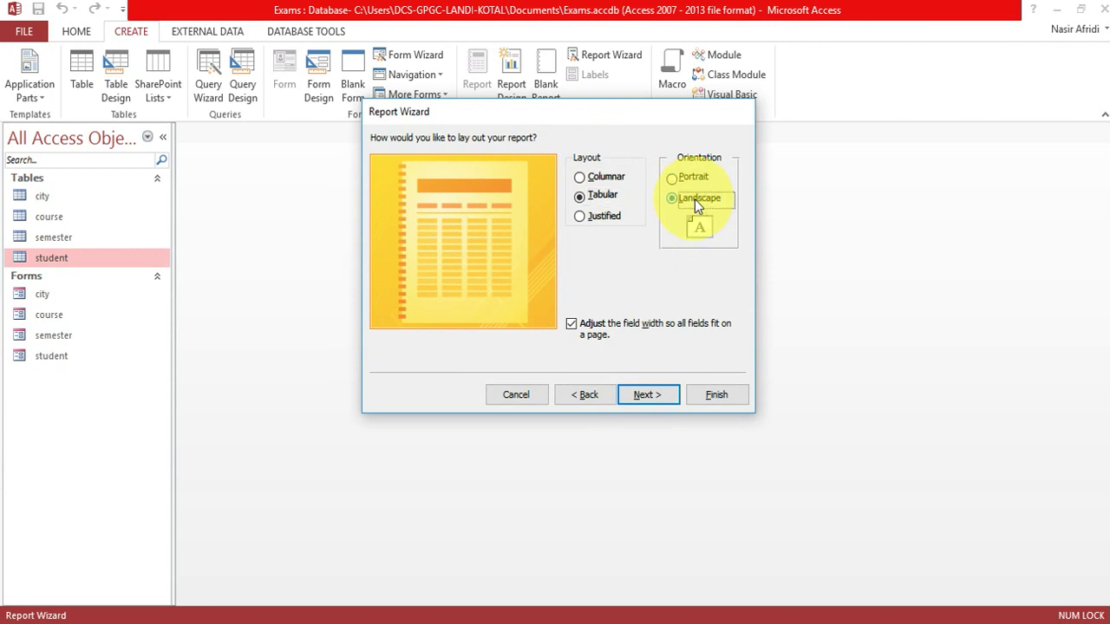
pyautogui.click(639, 397)
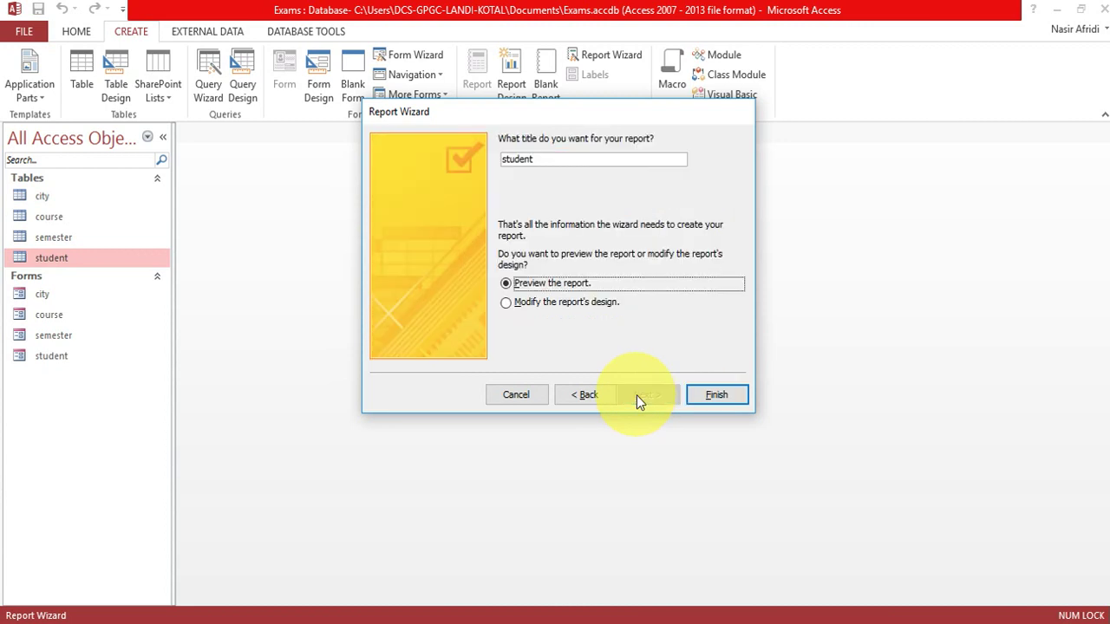
# Finish the wizard and preview the student report, zooming out to the full page and back.
pyautogui.click(708, 396)
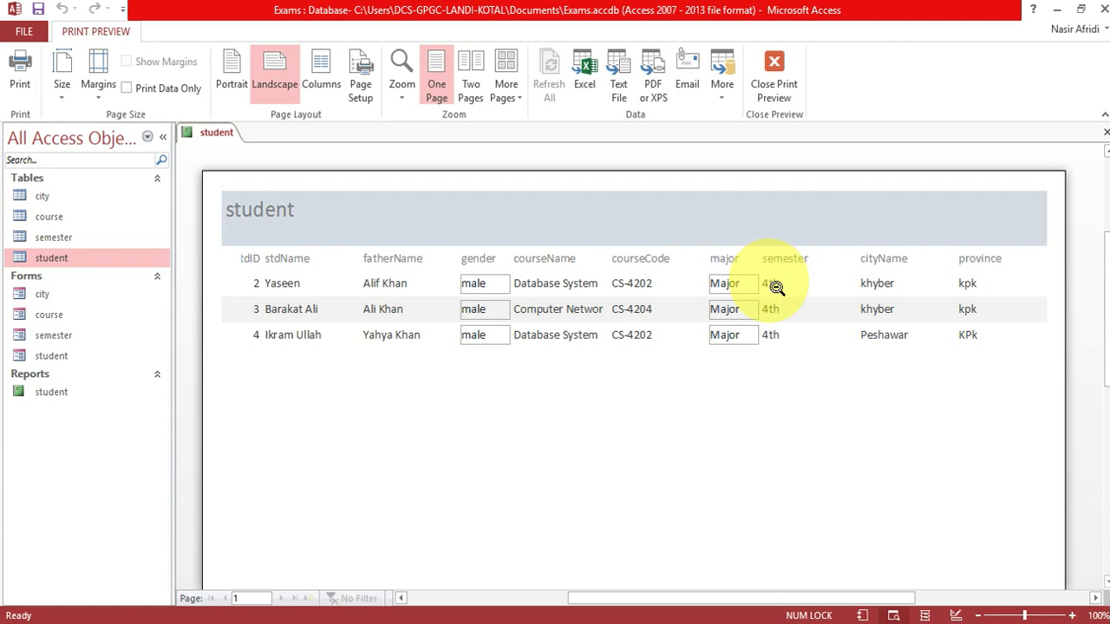
pyautogui.click(884, 266)
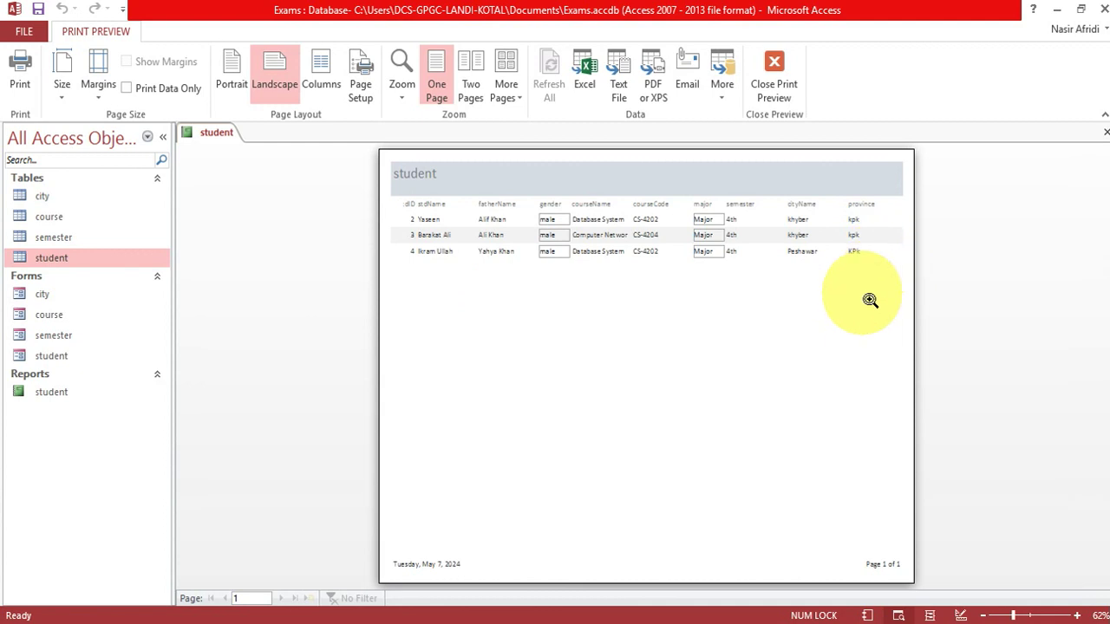
pyautogui.click(870, 300)
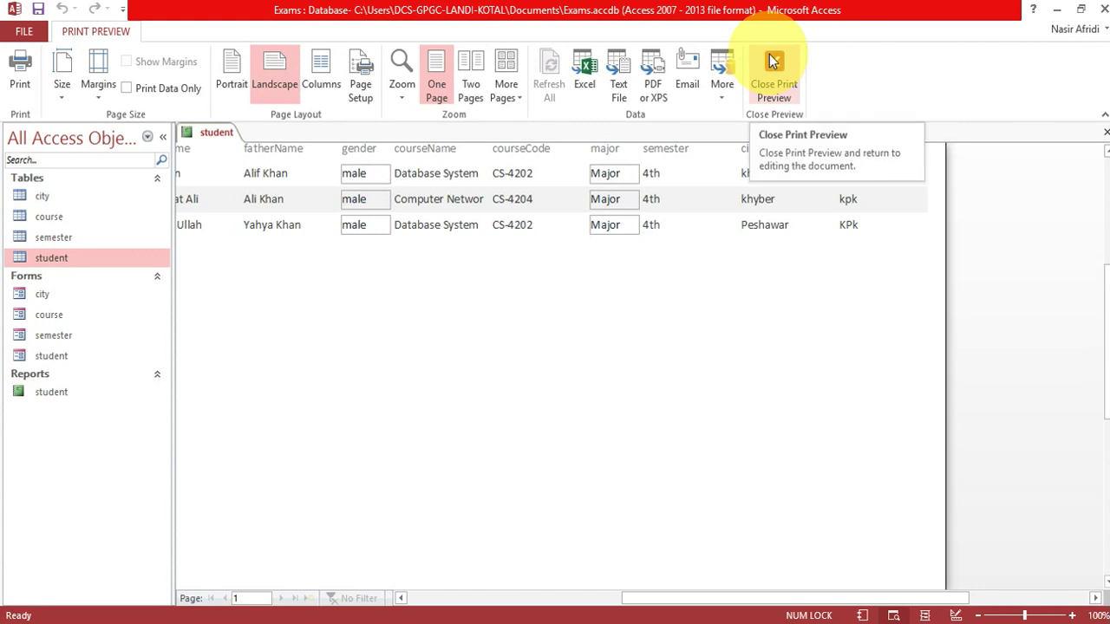
# Print the report with Foxit PhantomPDF Printer and save it as student.pdf.
pyautogui.hotkey('ctrl', 'p')
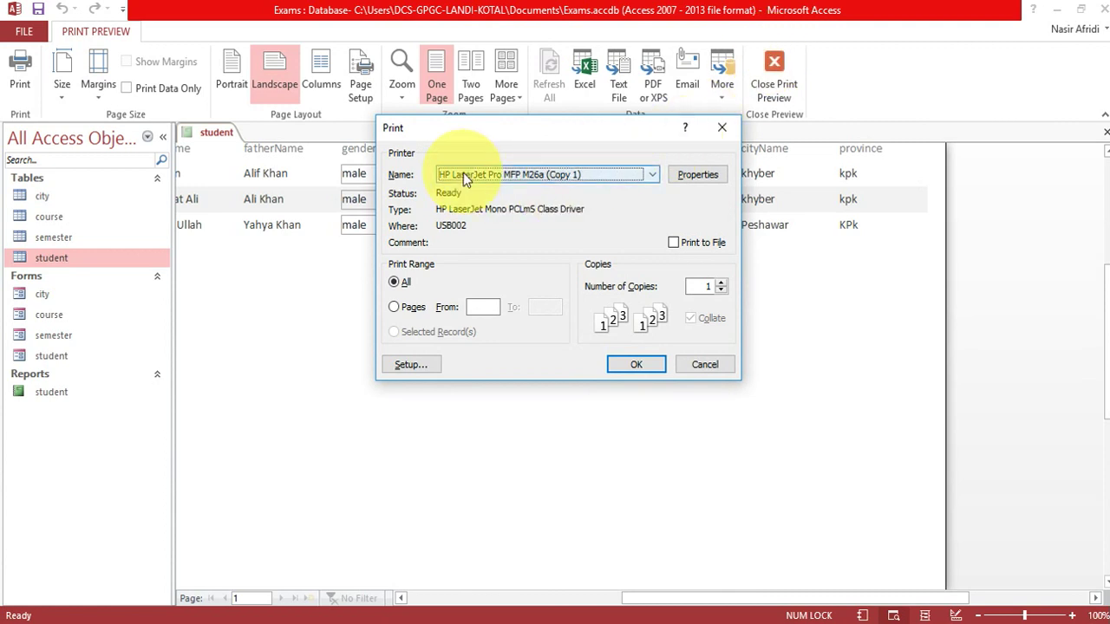
pyautogui.click(651, 176)
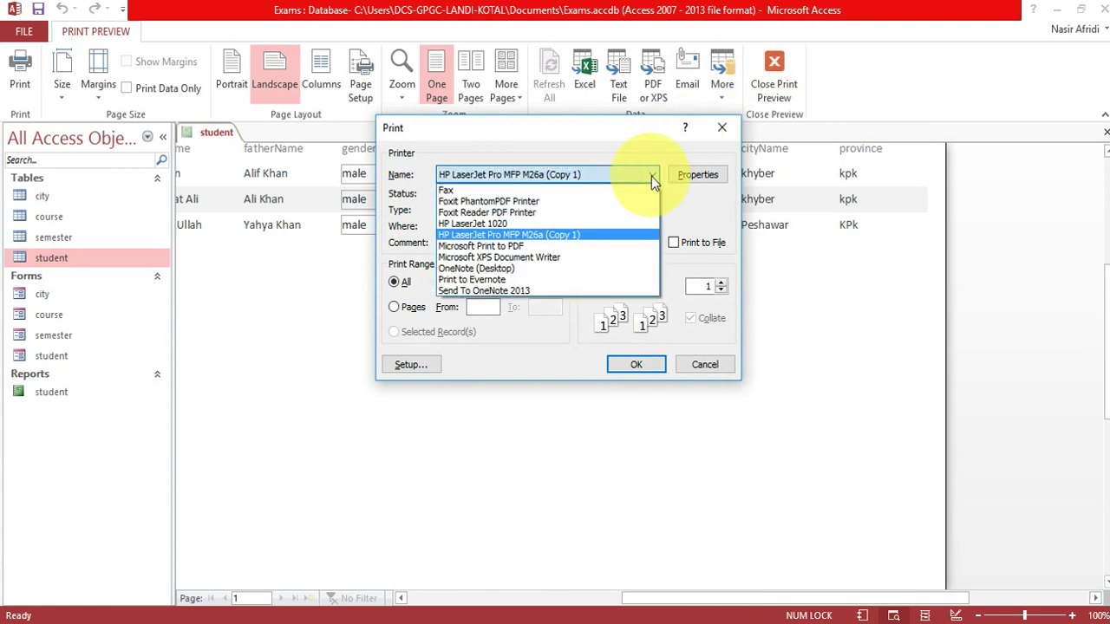
pyautogui.click(562, 201)
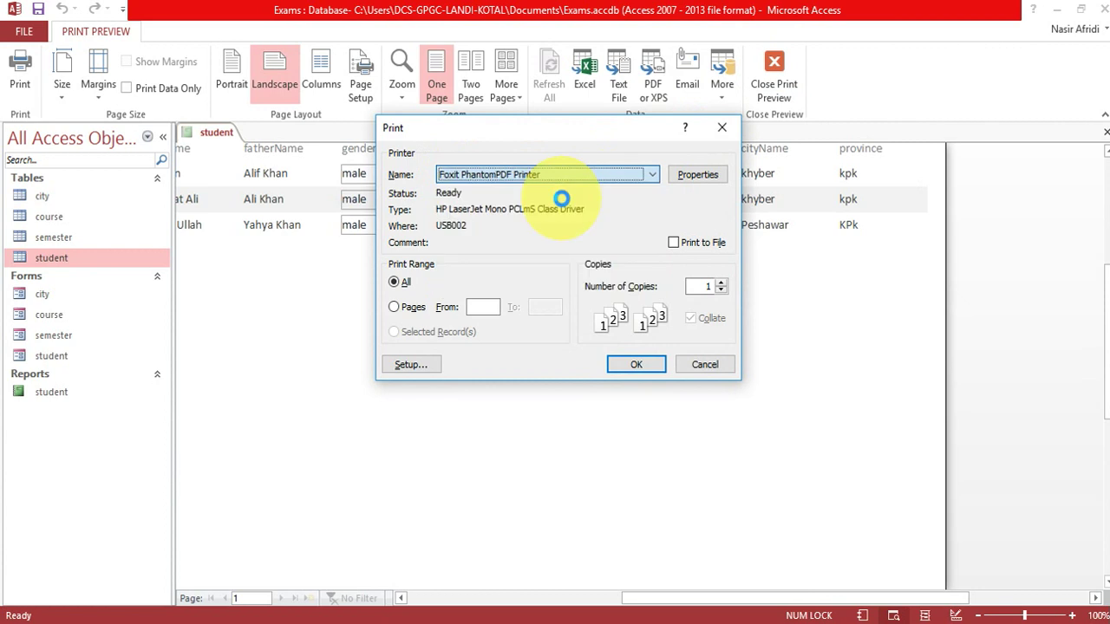
pyautogui.click(635, 365)
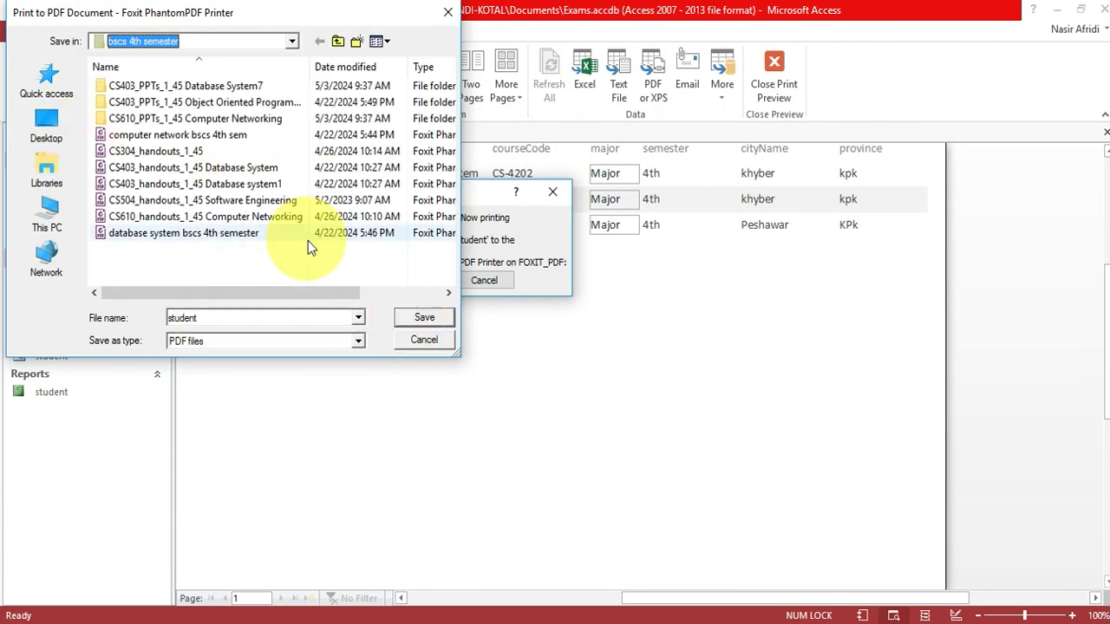
pyautogui.click(426, 323)
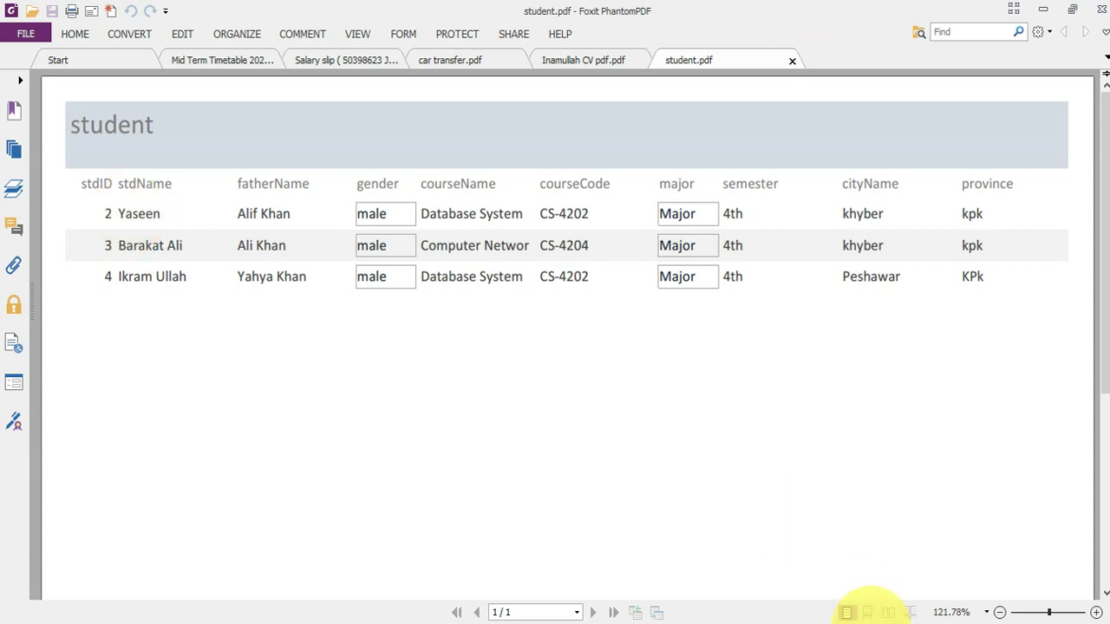
# Return from Foxit PhantomPDF to the Access report preview.
pyautogui.click(891, 612)
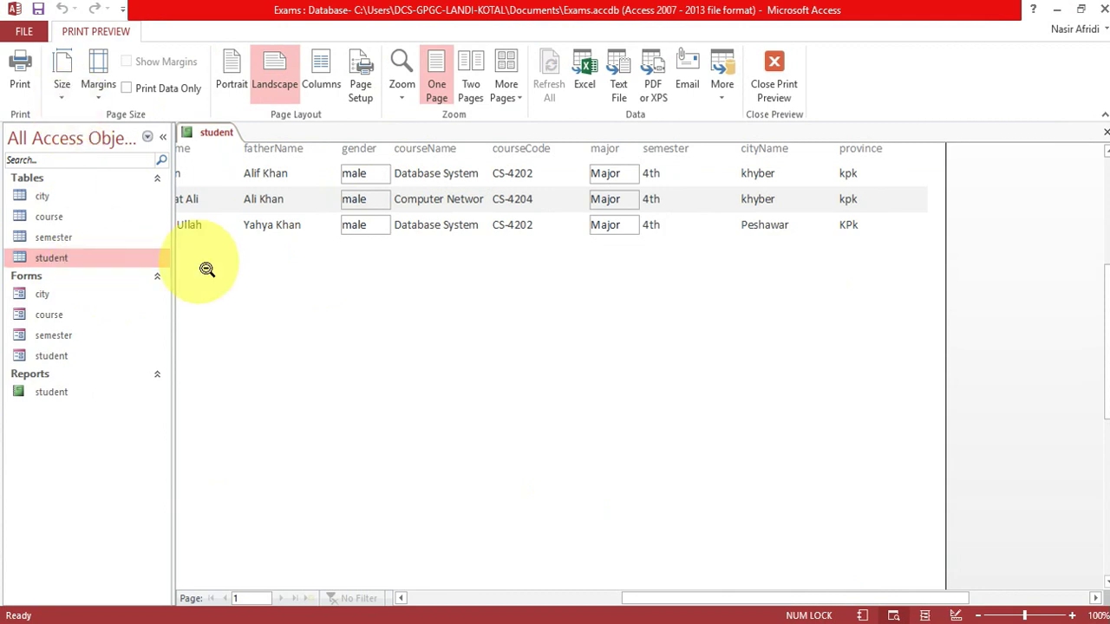
# Open Design View and resize the stdName and stdID header labels so stdID shows fully.
pyautogui.click(771, 61)
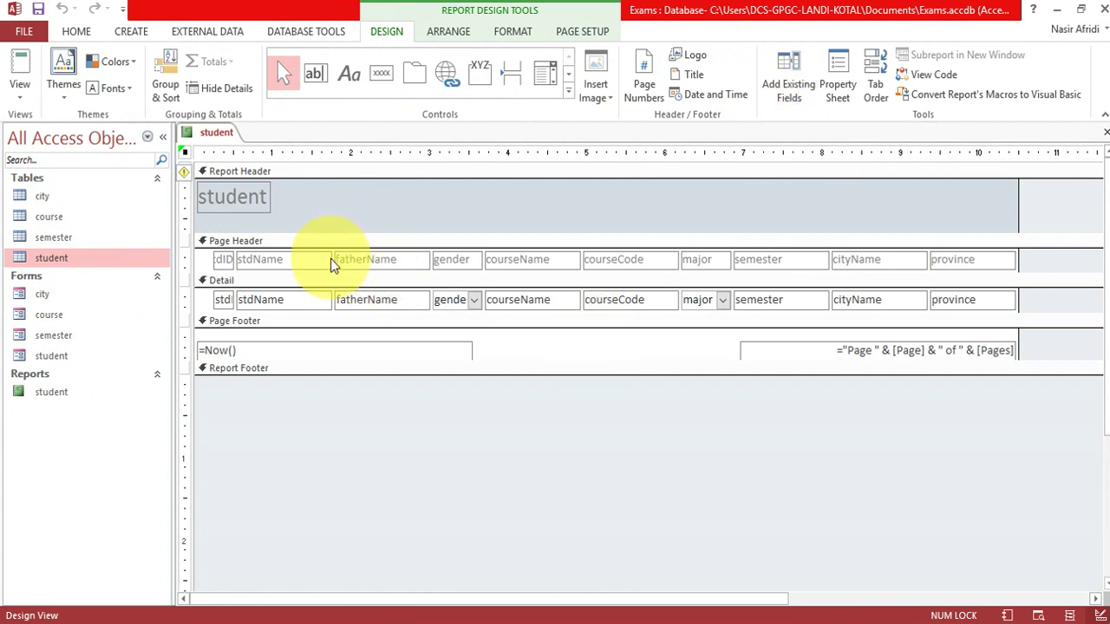
pyautogui.click(235, 258)
pyautogui.moveTo(234, 259); pyautogui.dragTo(244, 261)
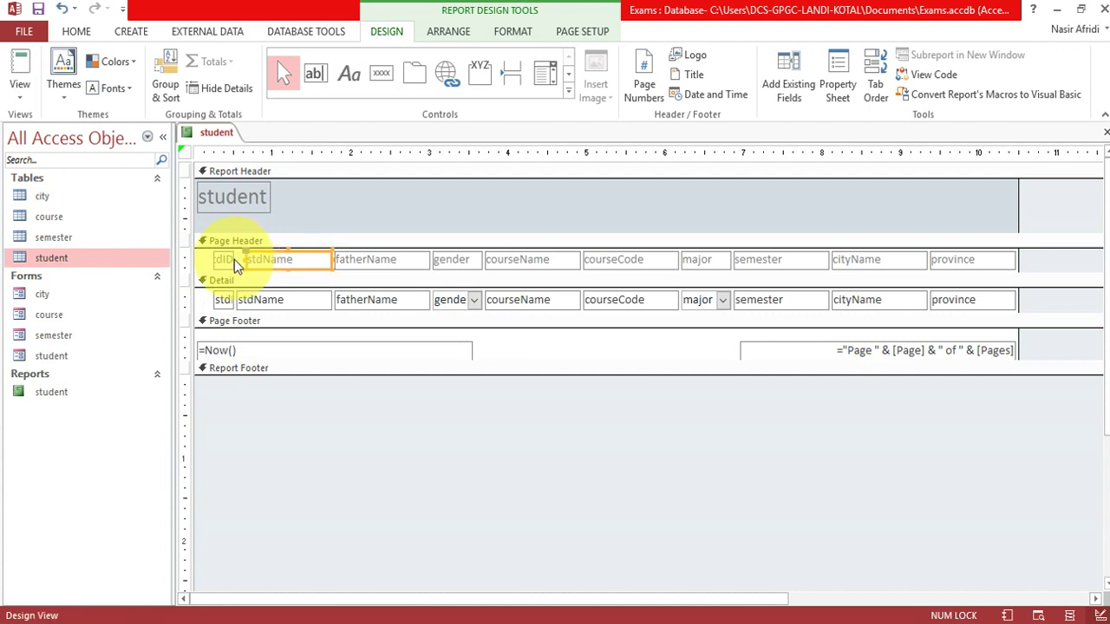
pyautogui.click(223, 260)
pyautogui.moveTo(233, 260); pyautogui.dragTo(245, 260)
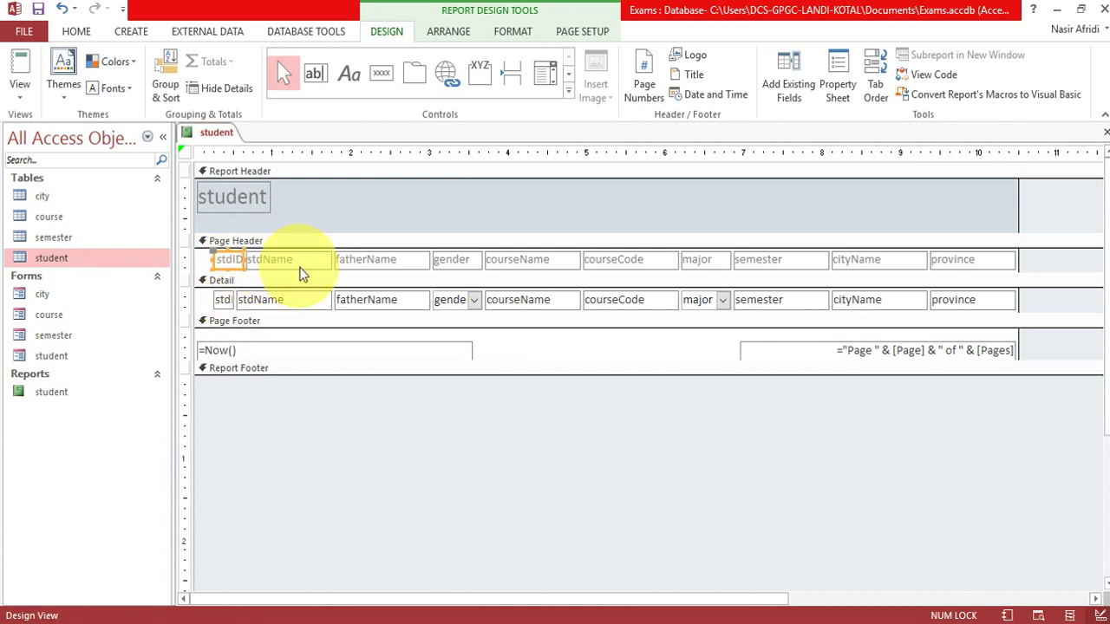
# Relabel the headers as 'course Name', 'course Code' and 'city Name'.
pyautogui.click(520, 261)
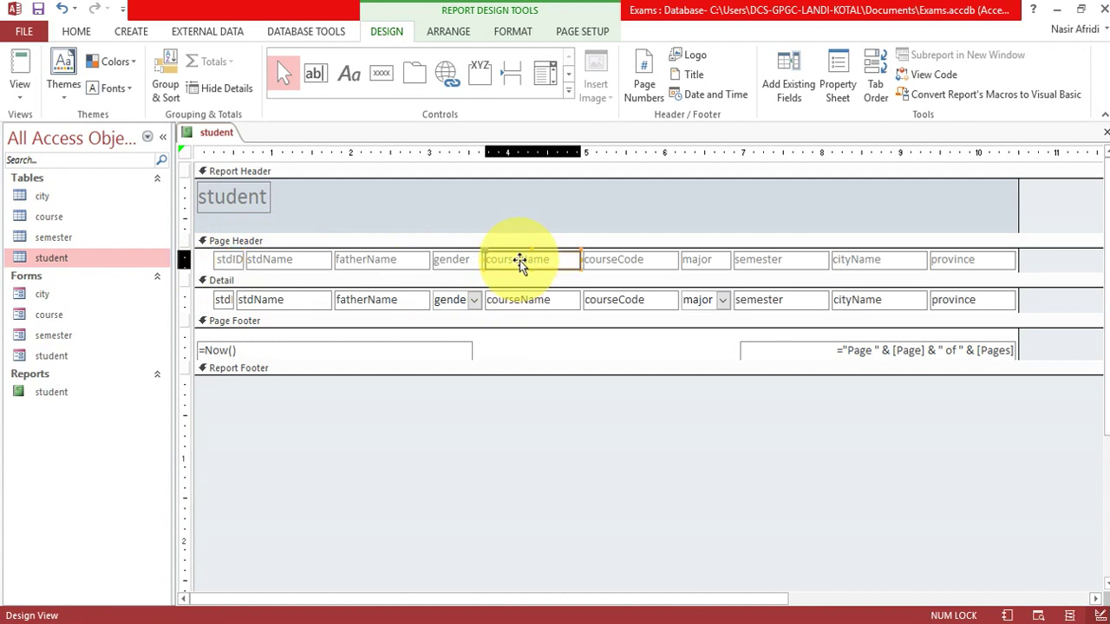
pyautogui.click(520, 262)
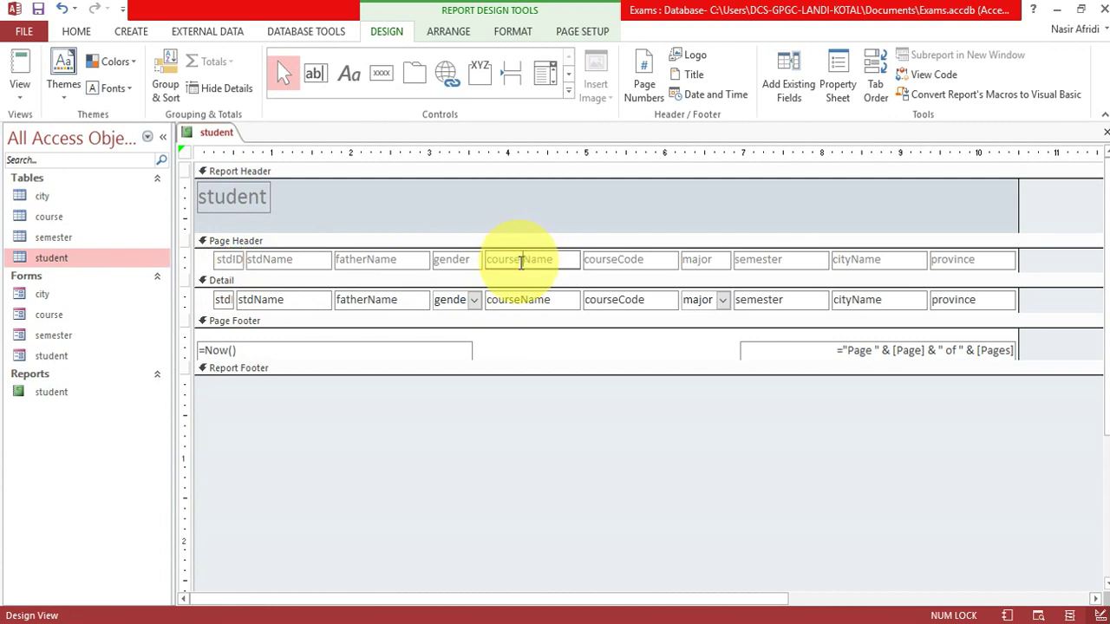
pyautogui.doubleClick(617, 259)
pyautogui.click(618, 259)
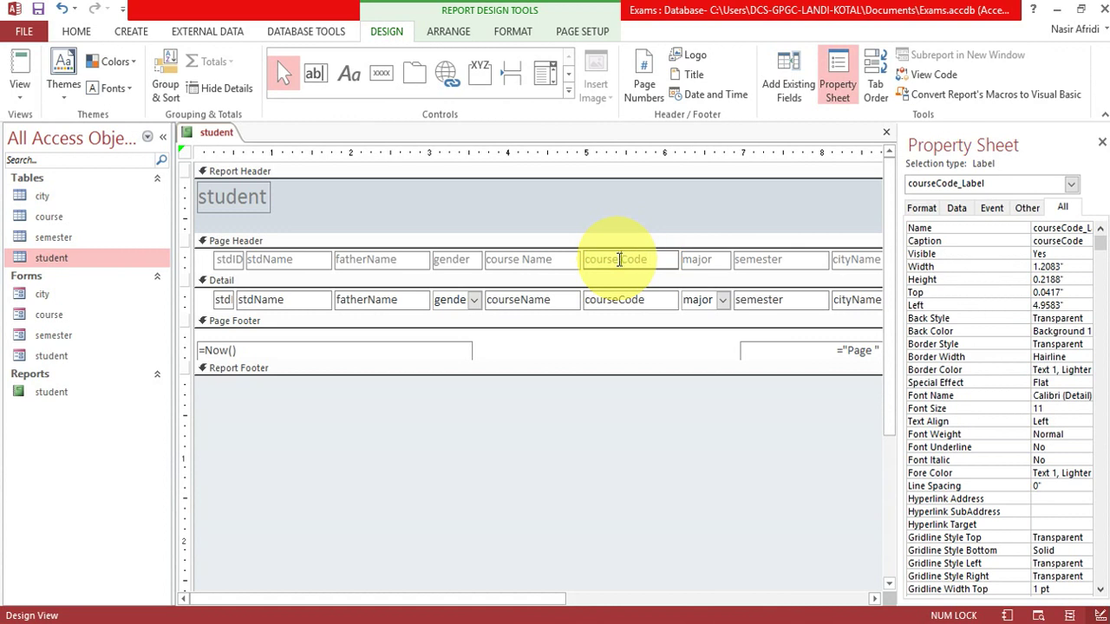
pyautogui.press('Return')
pyautogui.click(851, 261)
pyautogui.click(853, 260)
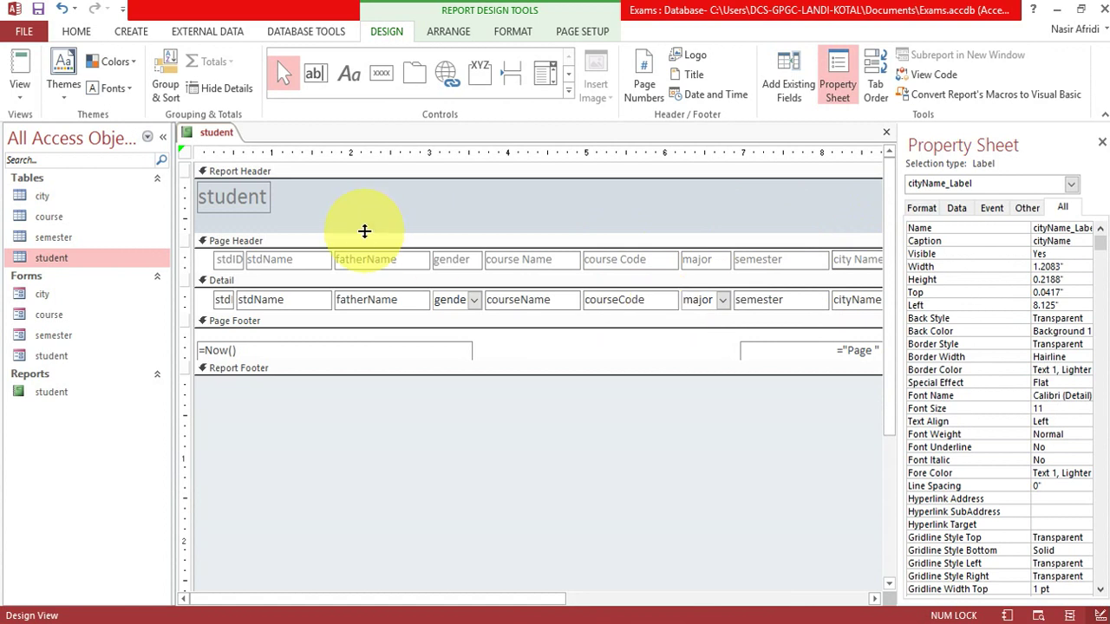
pyautogui.press('Return')
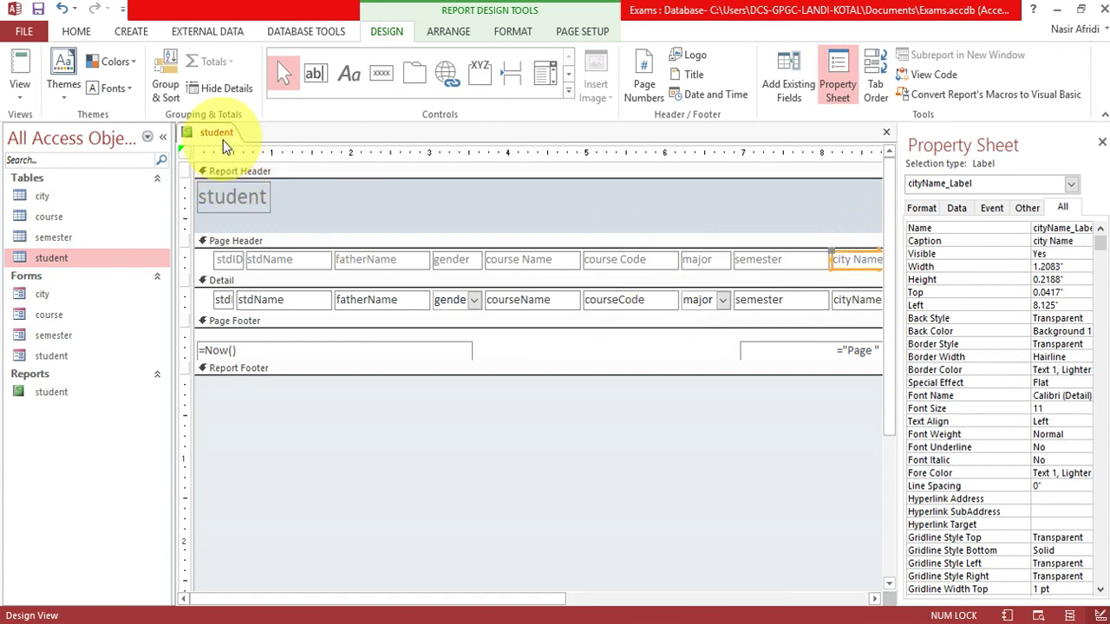
# View the student report in Report View, then close it.
pyautogui.rightClick(217, 138)
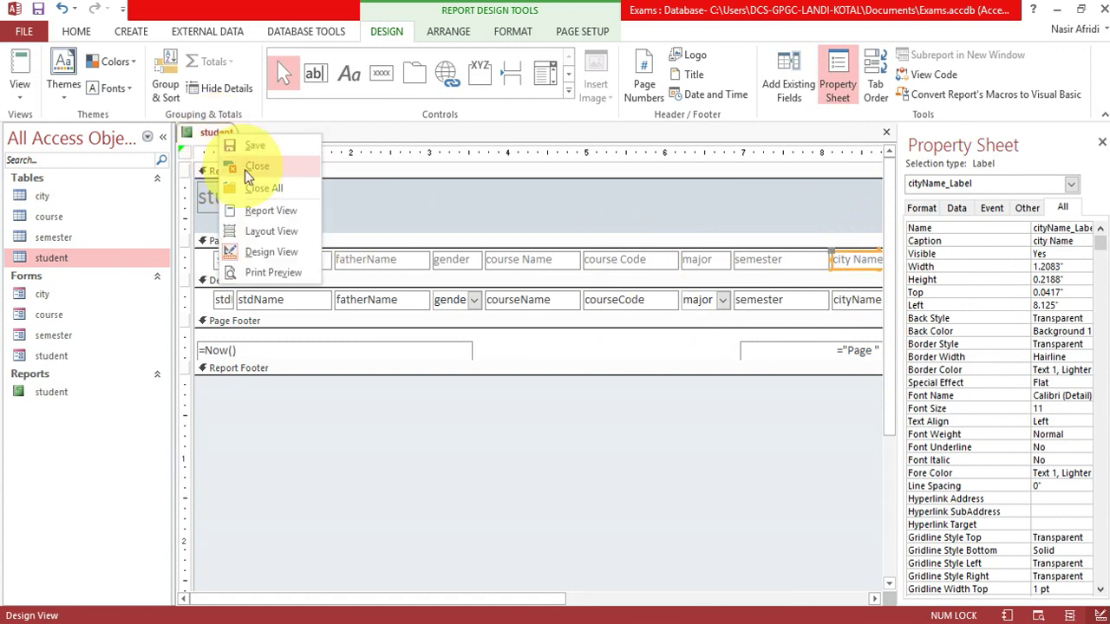
pyautogui.click(264, 210)
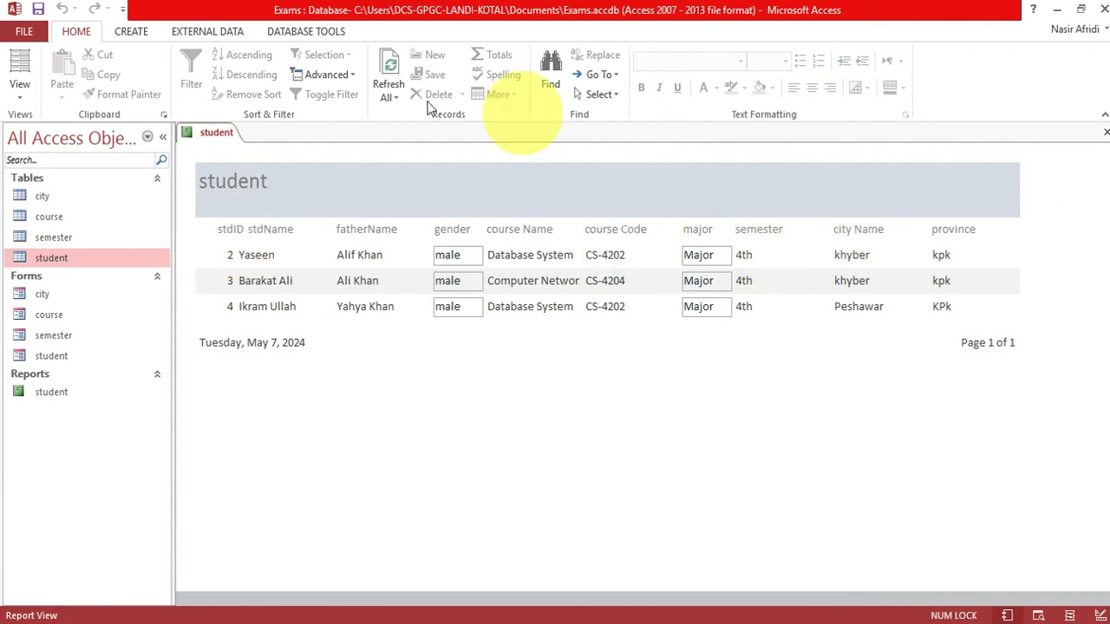
pyautogui.rightClick(214, 132)
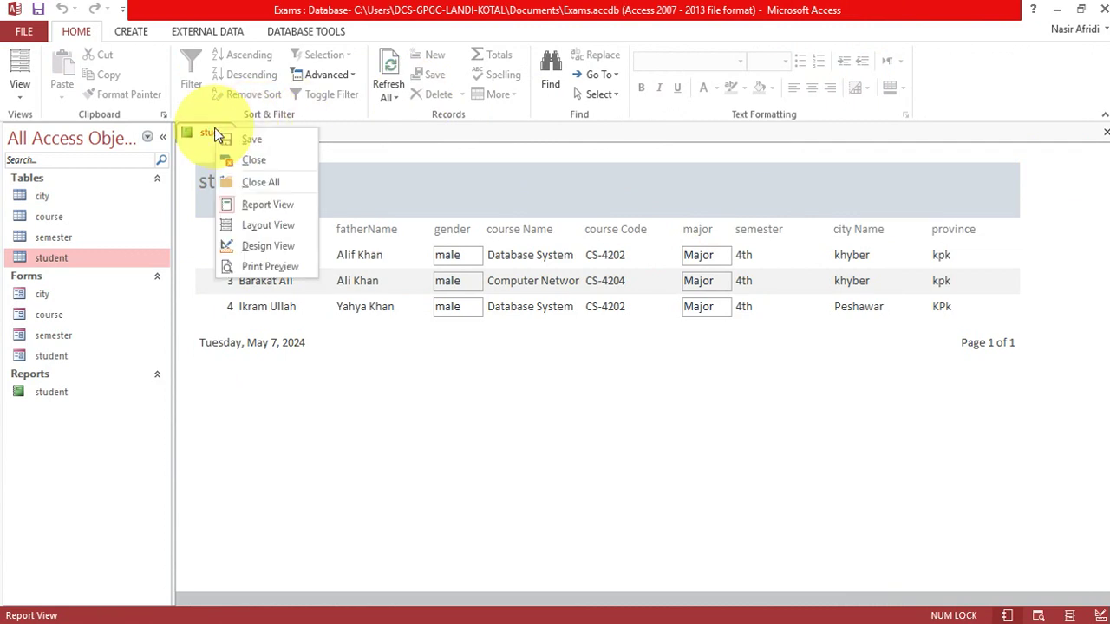
pyautogui.click(250, 161)
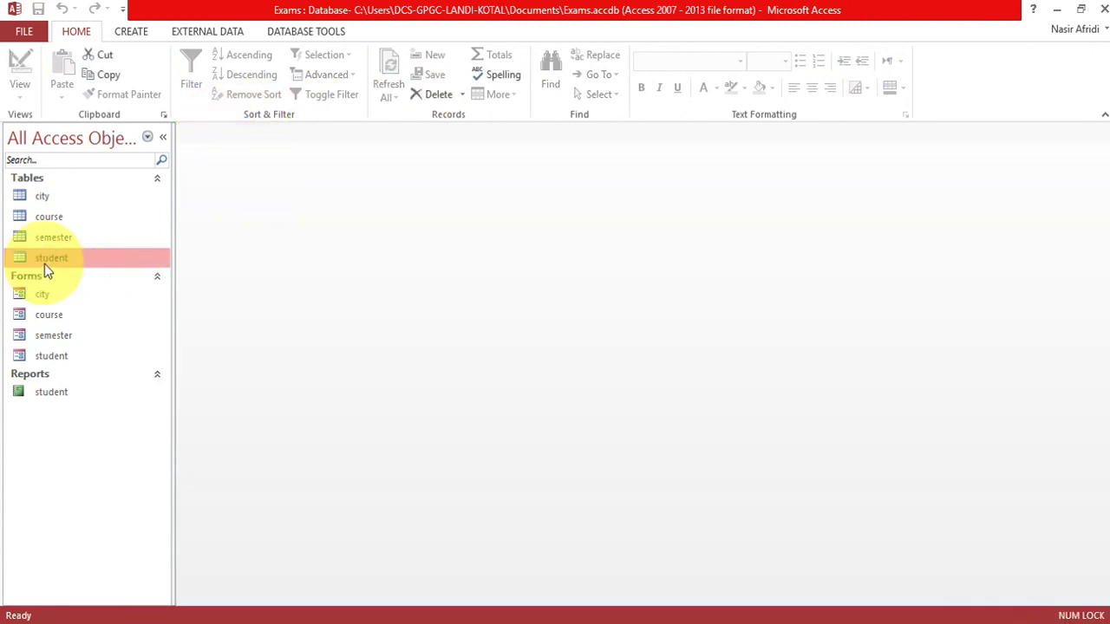
# Create a new report from the student table and dismiss the crash notice.
pyautogui.click(134, 35)
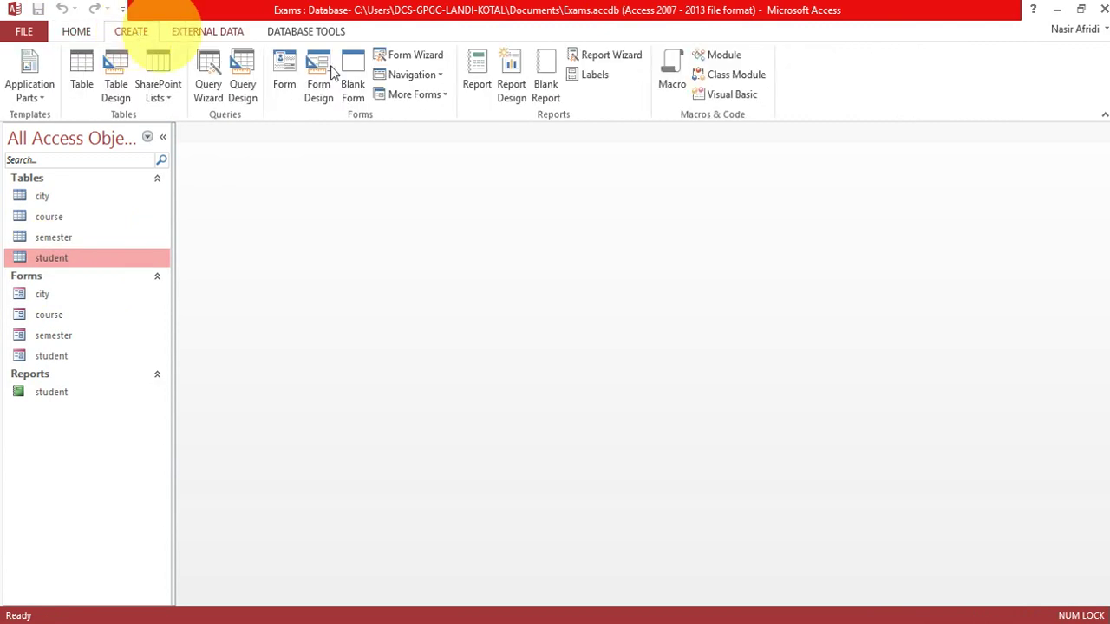
pyautogui.click(478, 84)
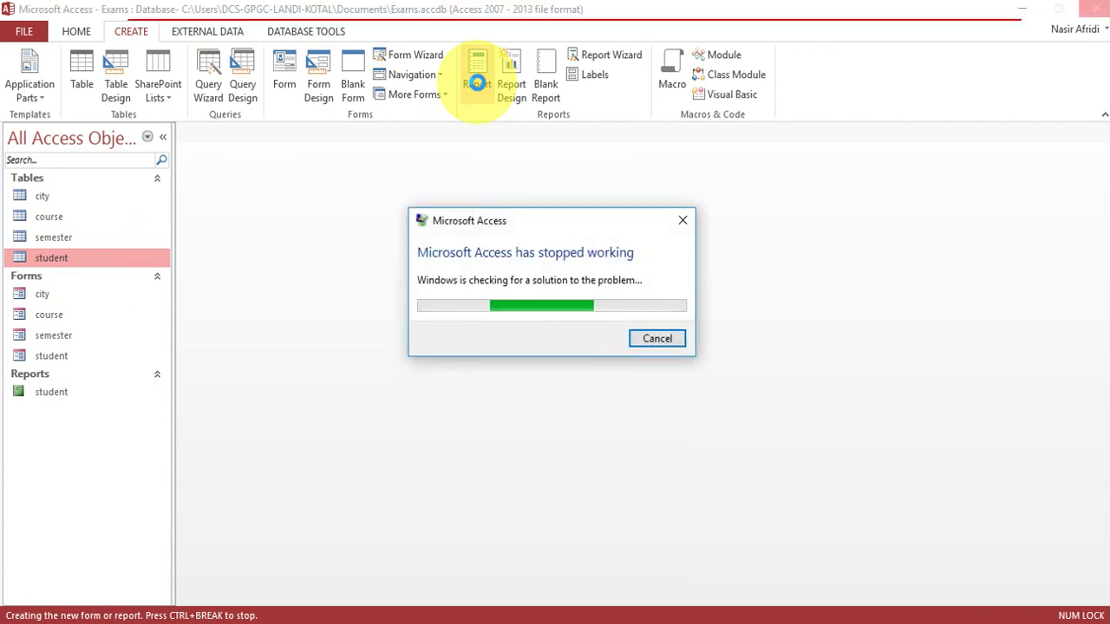
pyautogui.click(655, 331)
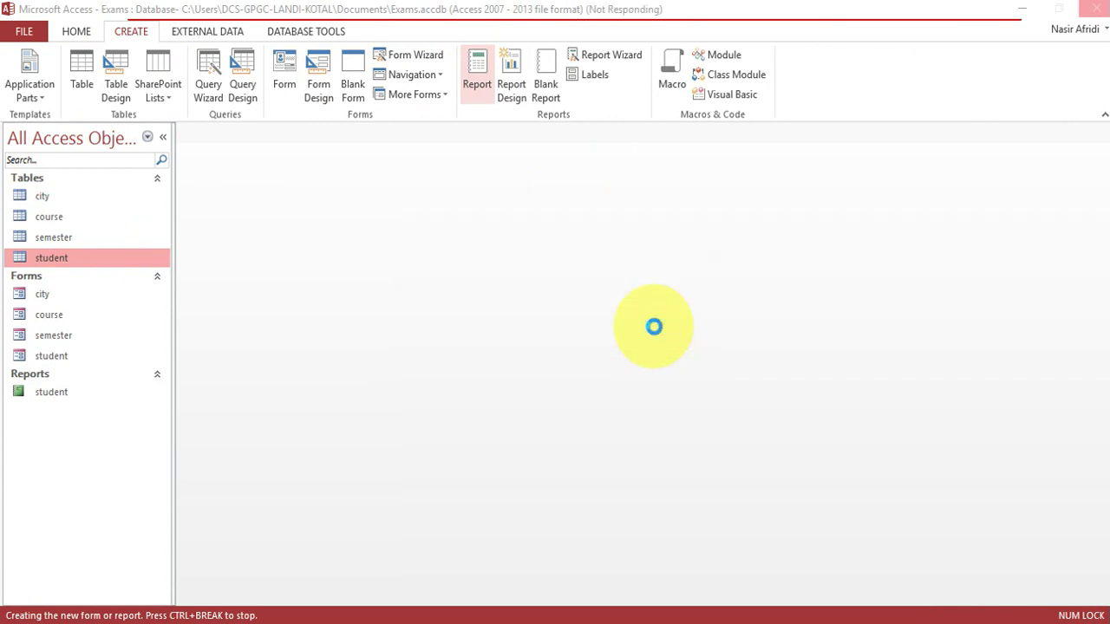